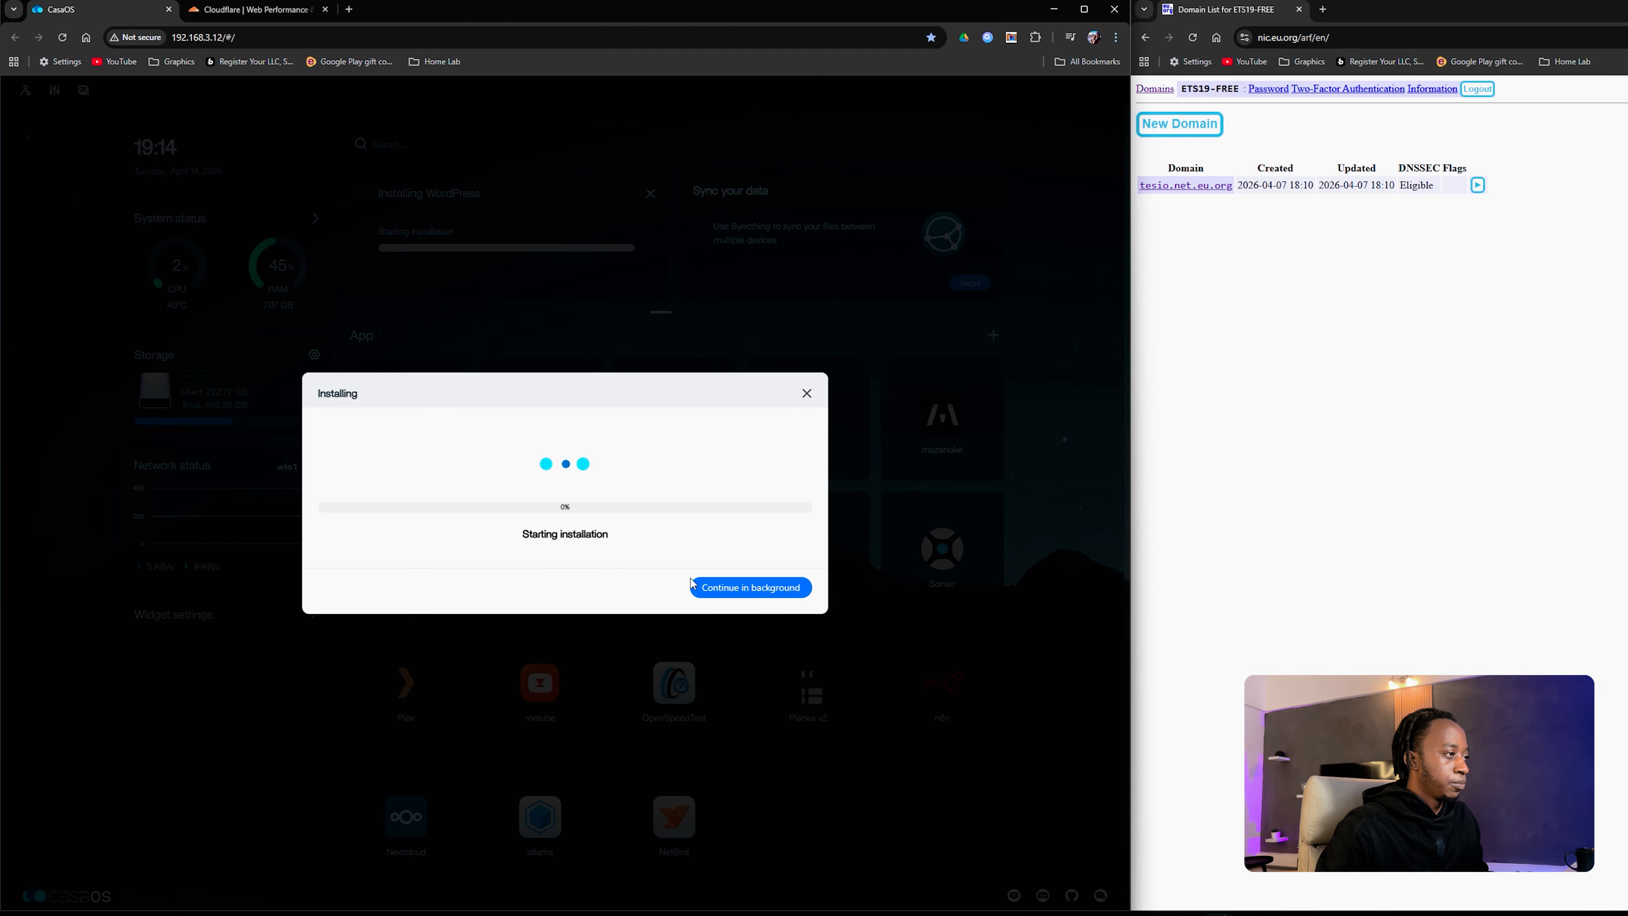
Step: Leave WordPress installing in the background, search the App Store for 'clou' and install Cloudflared Web
click(745, 589)
click(397, 397)
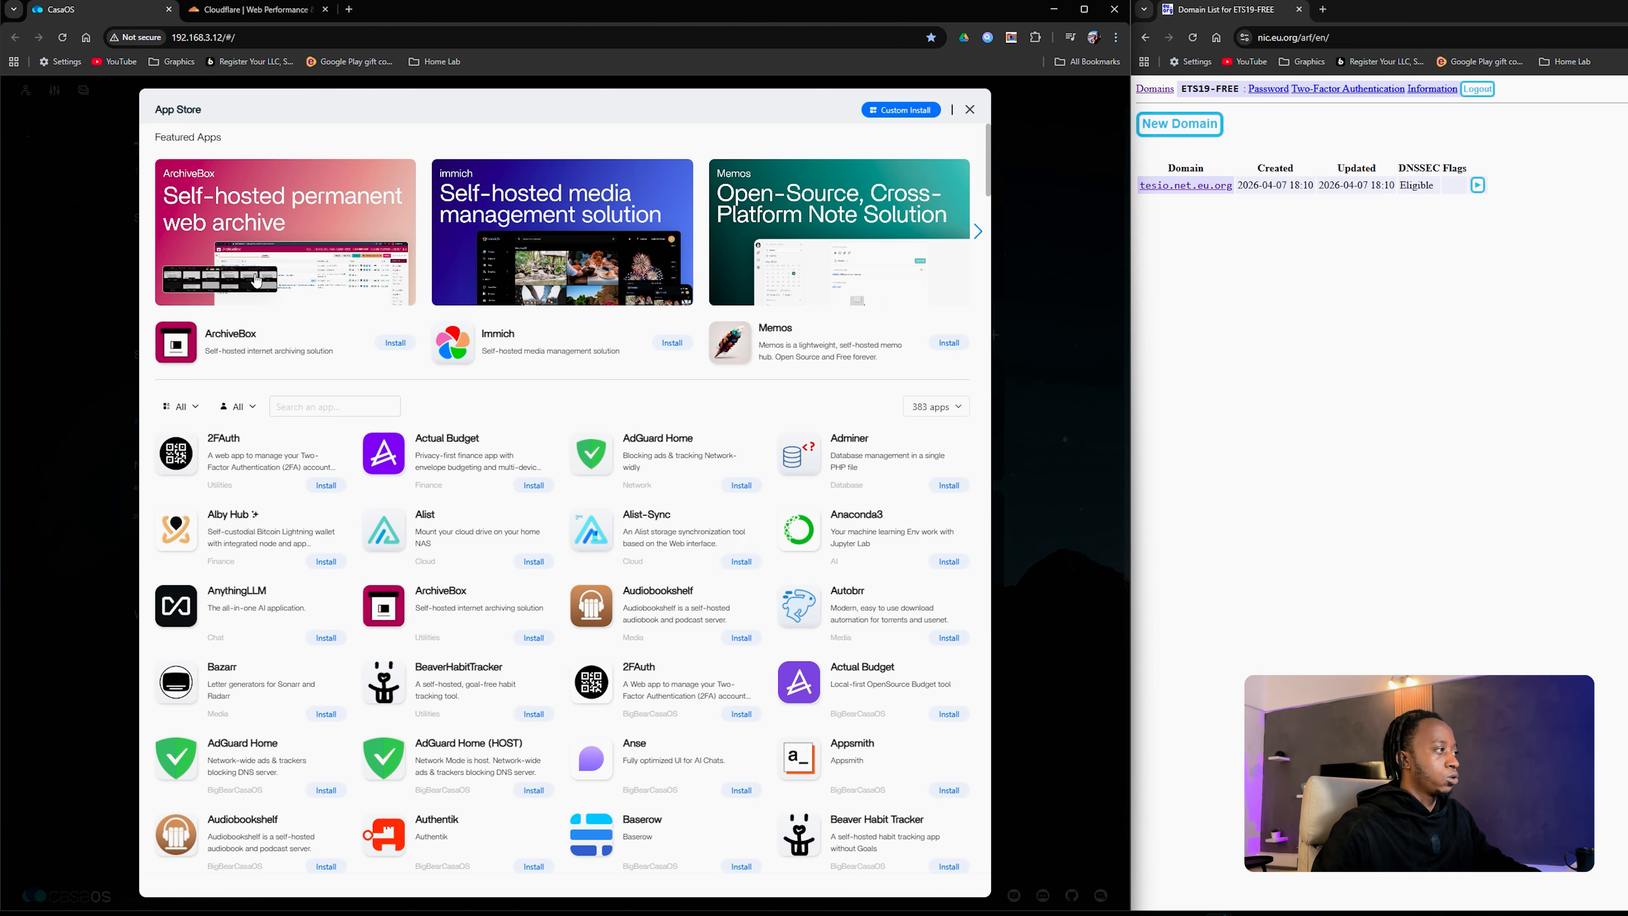
click(306, 408)
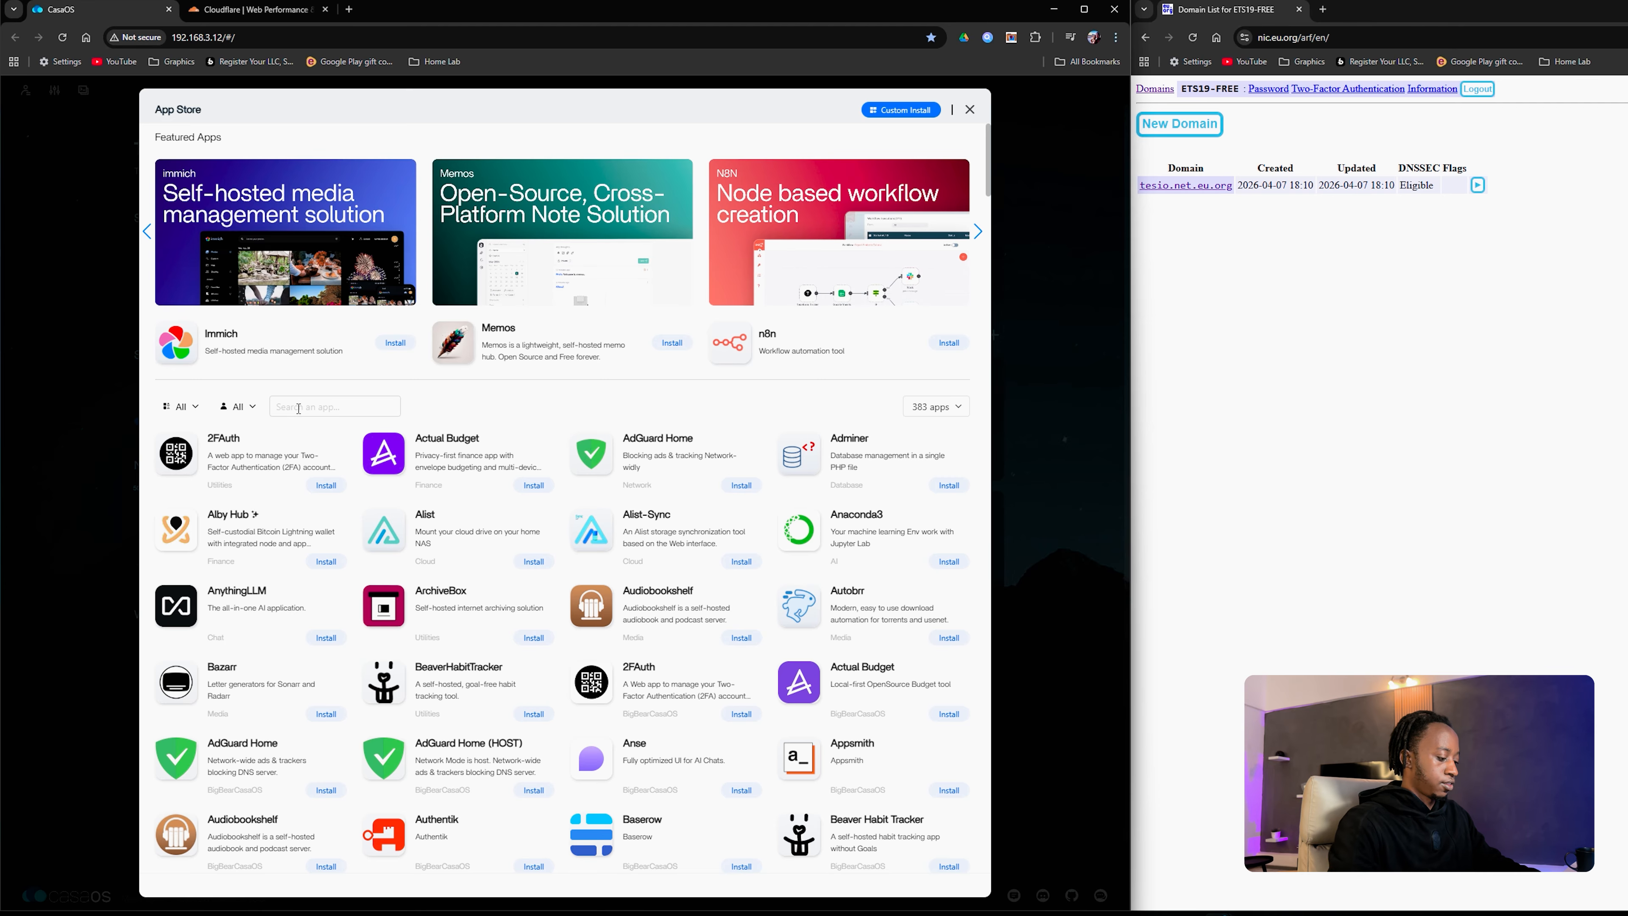
text(coud)
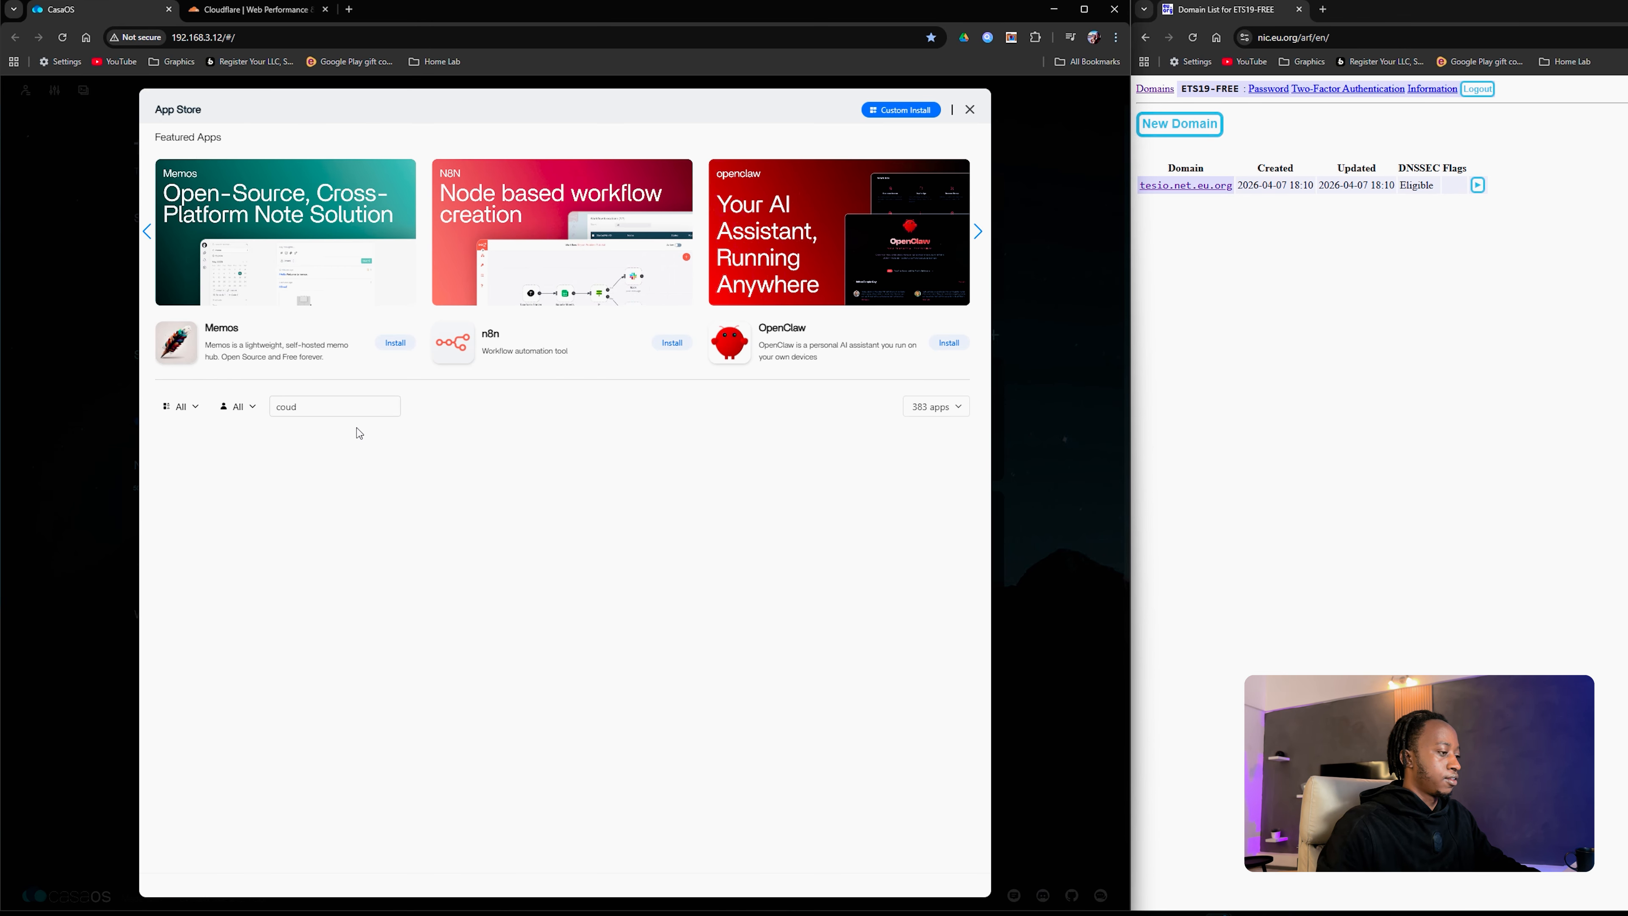
key(BackSpace)
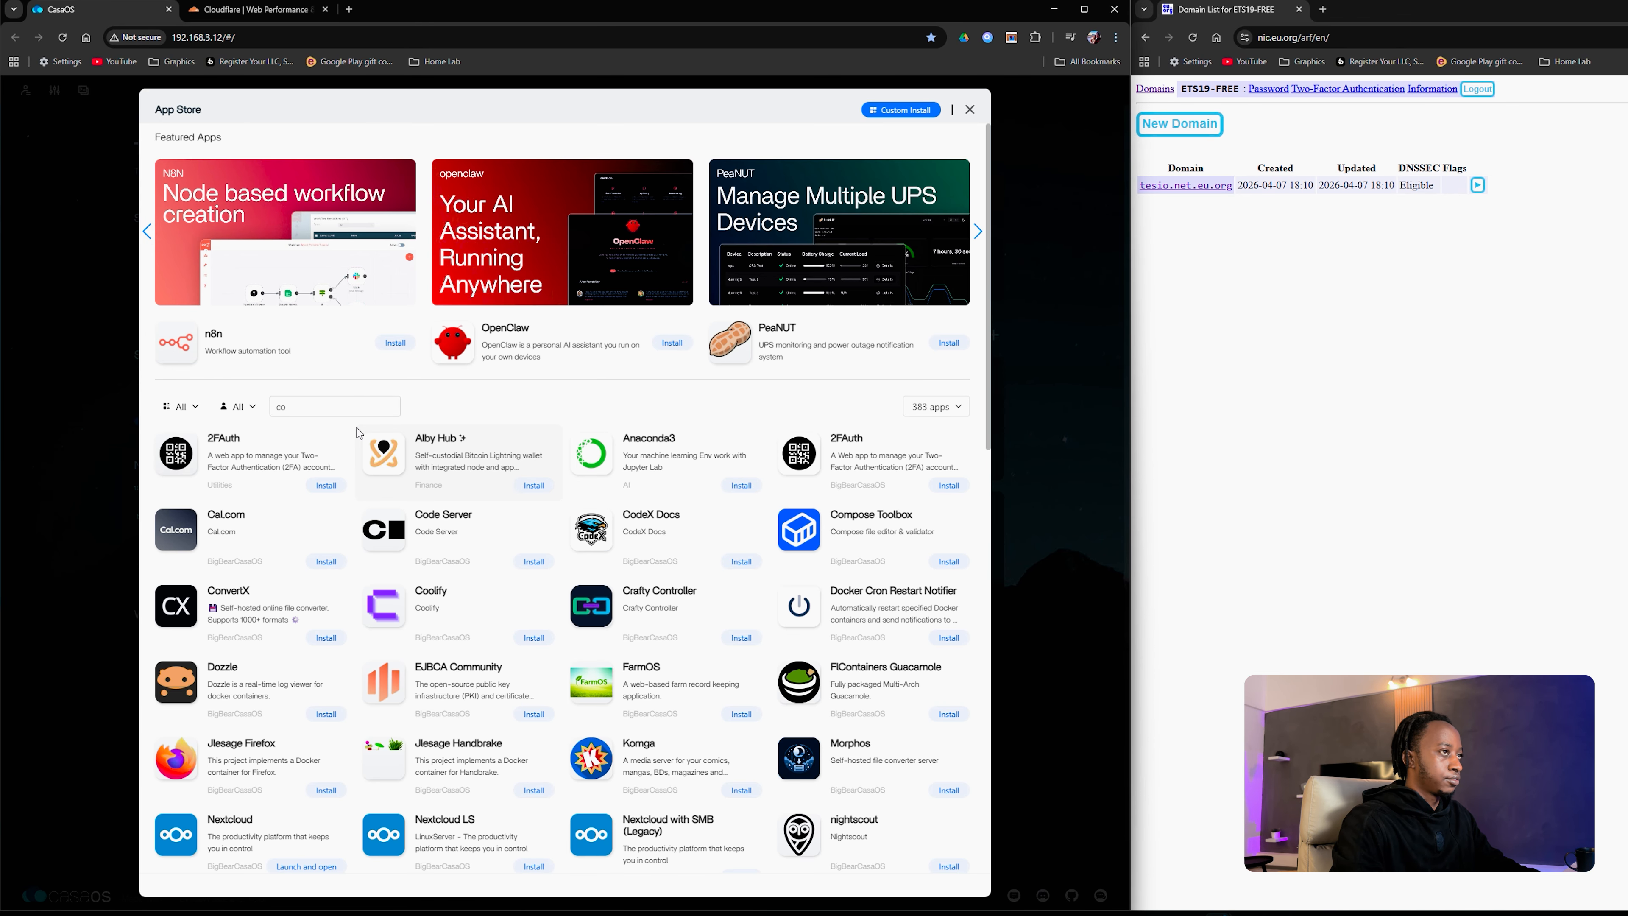
text(lou)
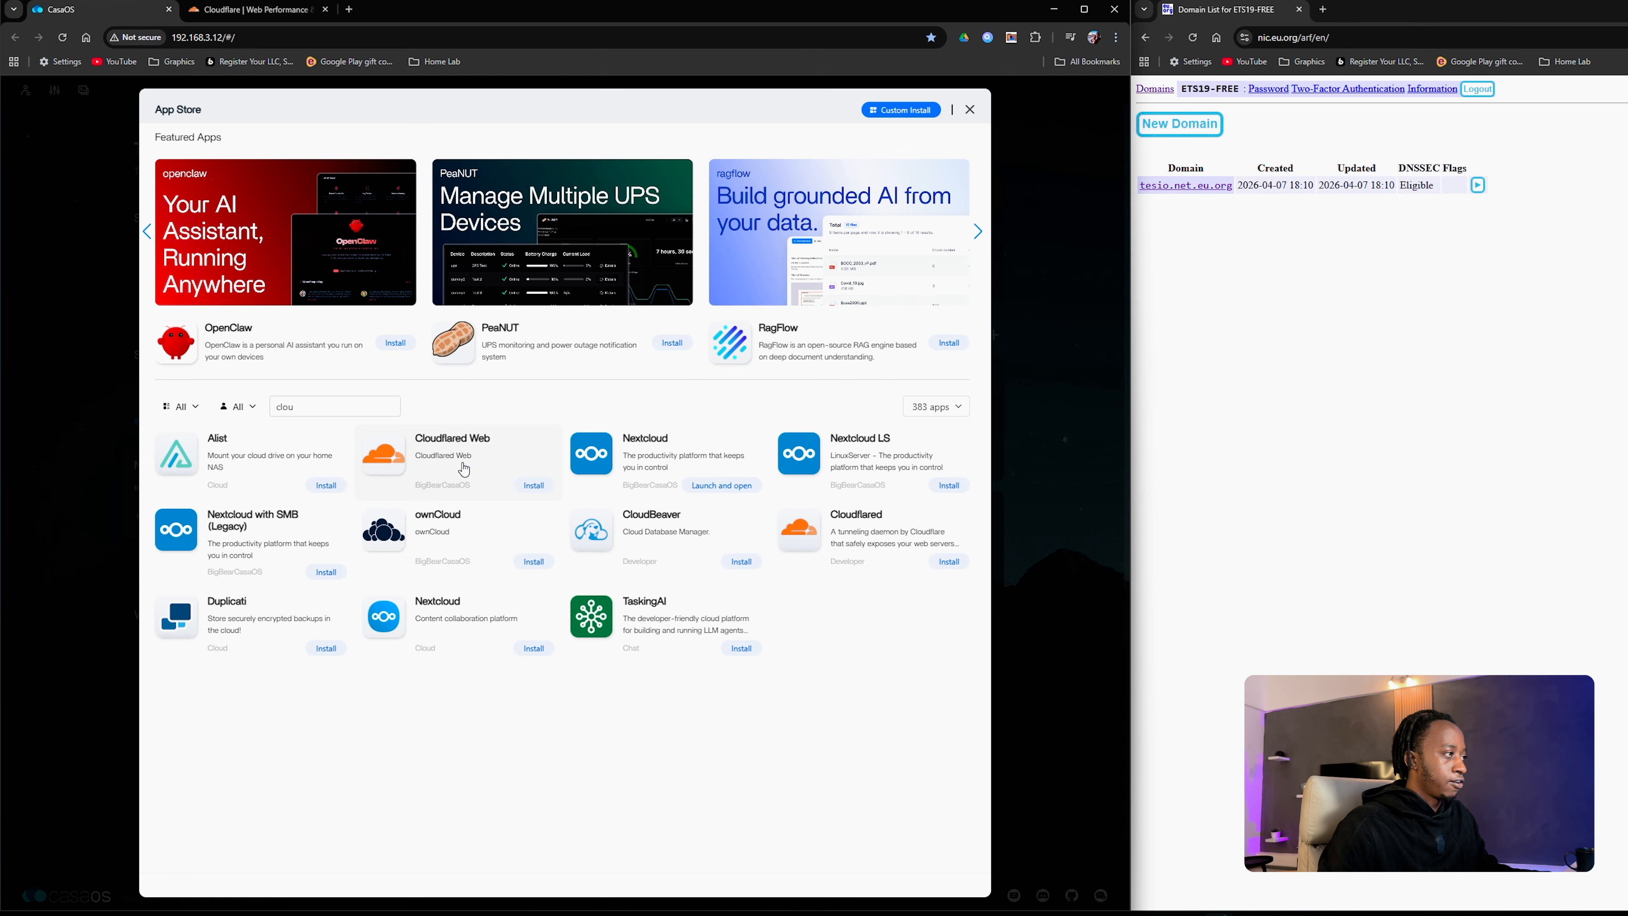
click(534, 485)
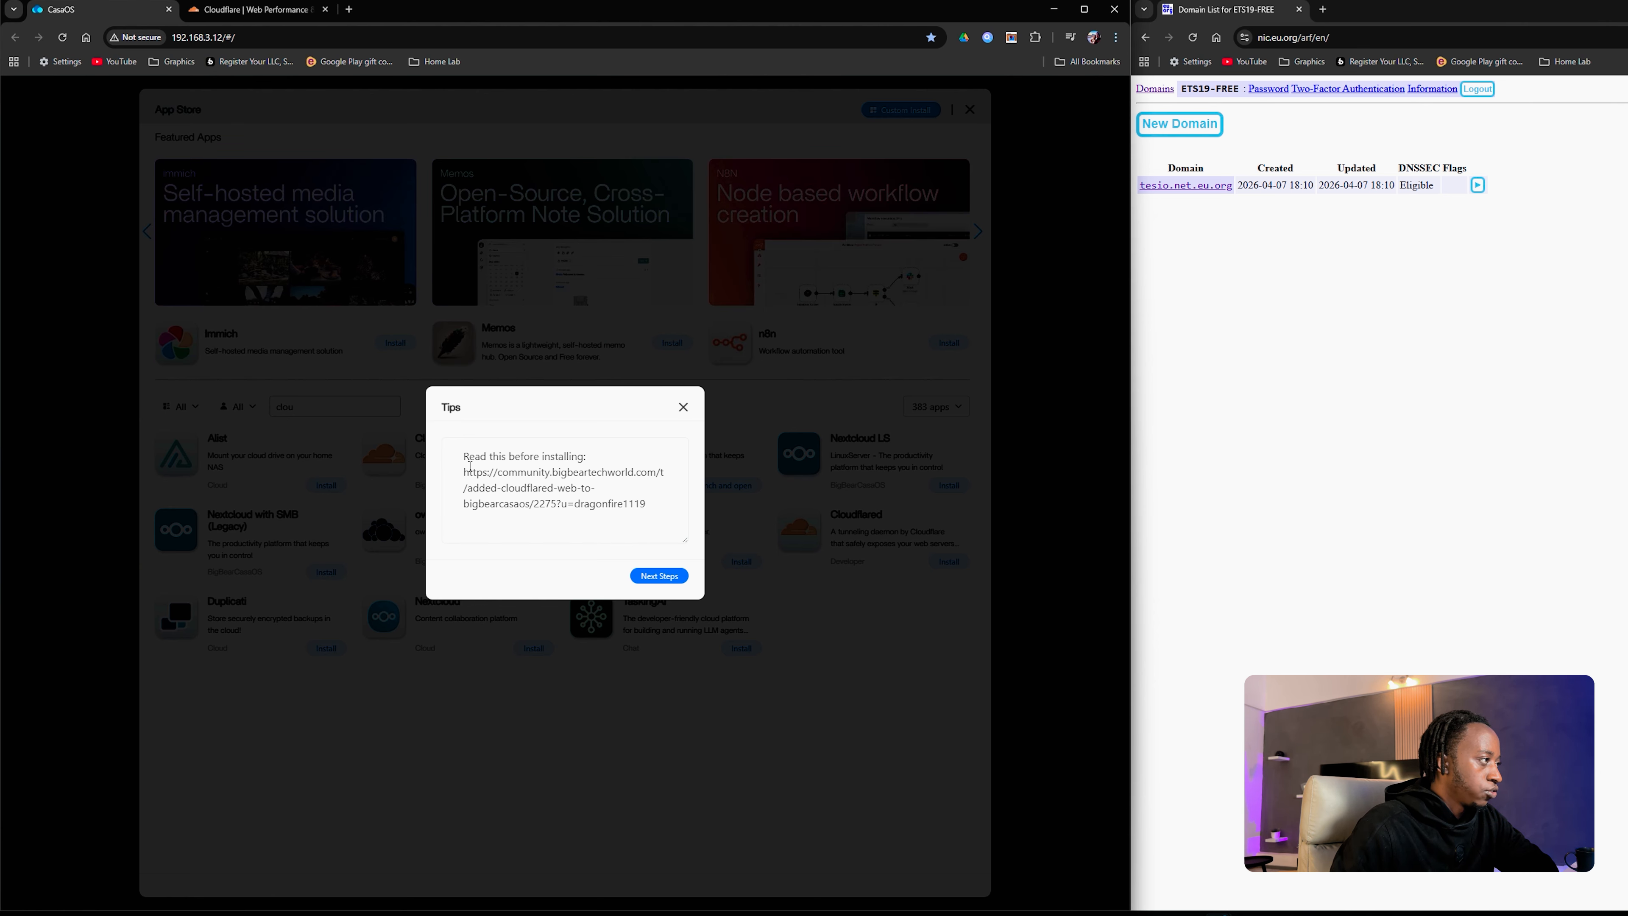
Step: Open the BigBear community guide link from the Tips notice in a new tab
drag(464, 470, 649, 505)
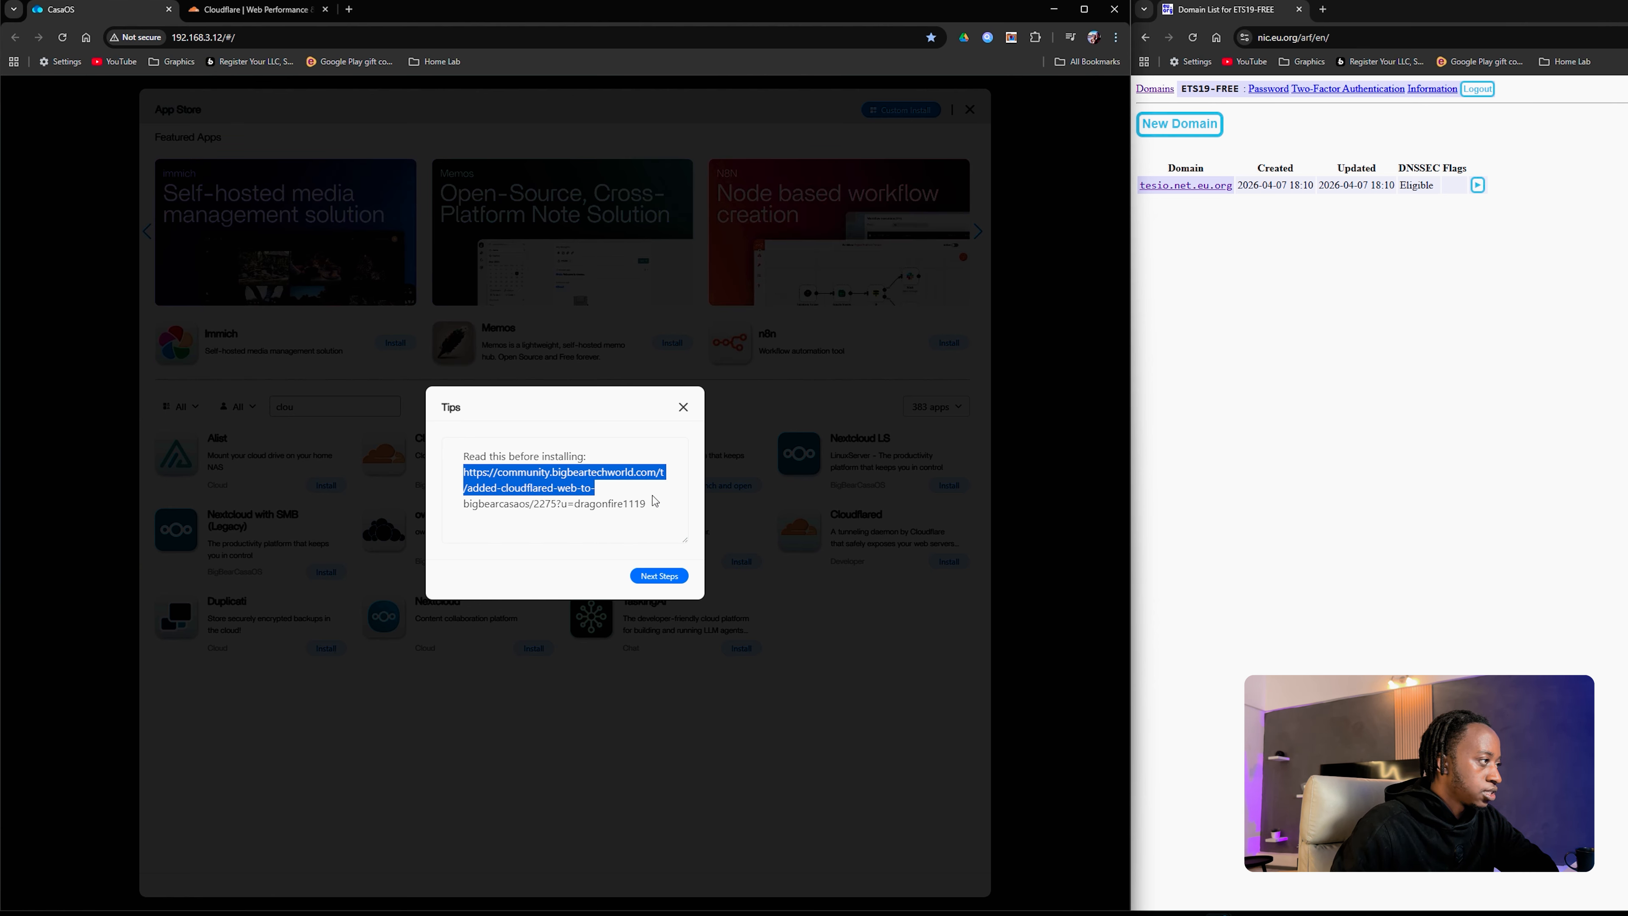
right_click(595, 508)
click(637, 563)
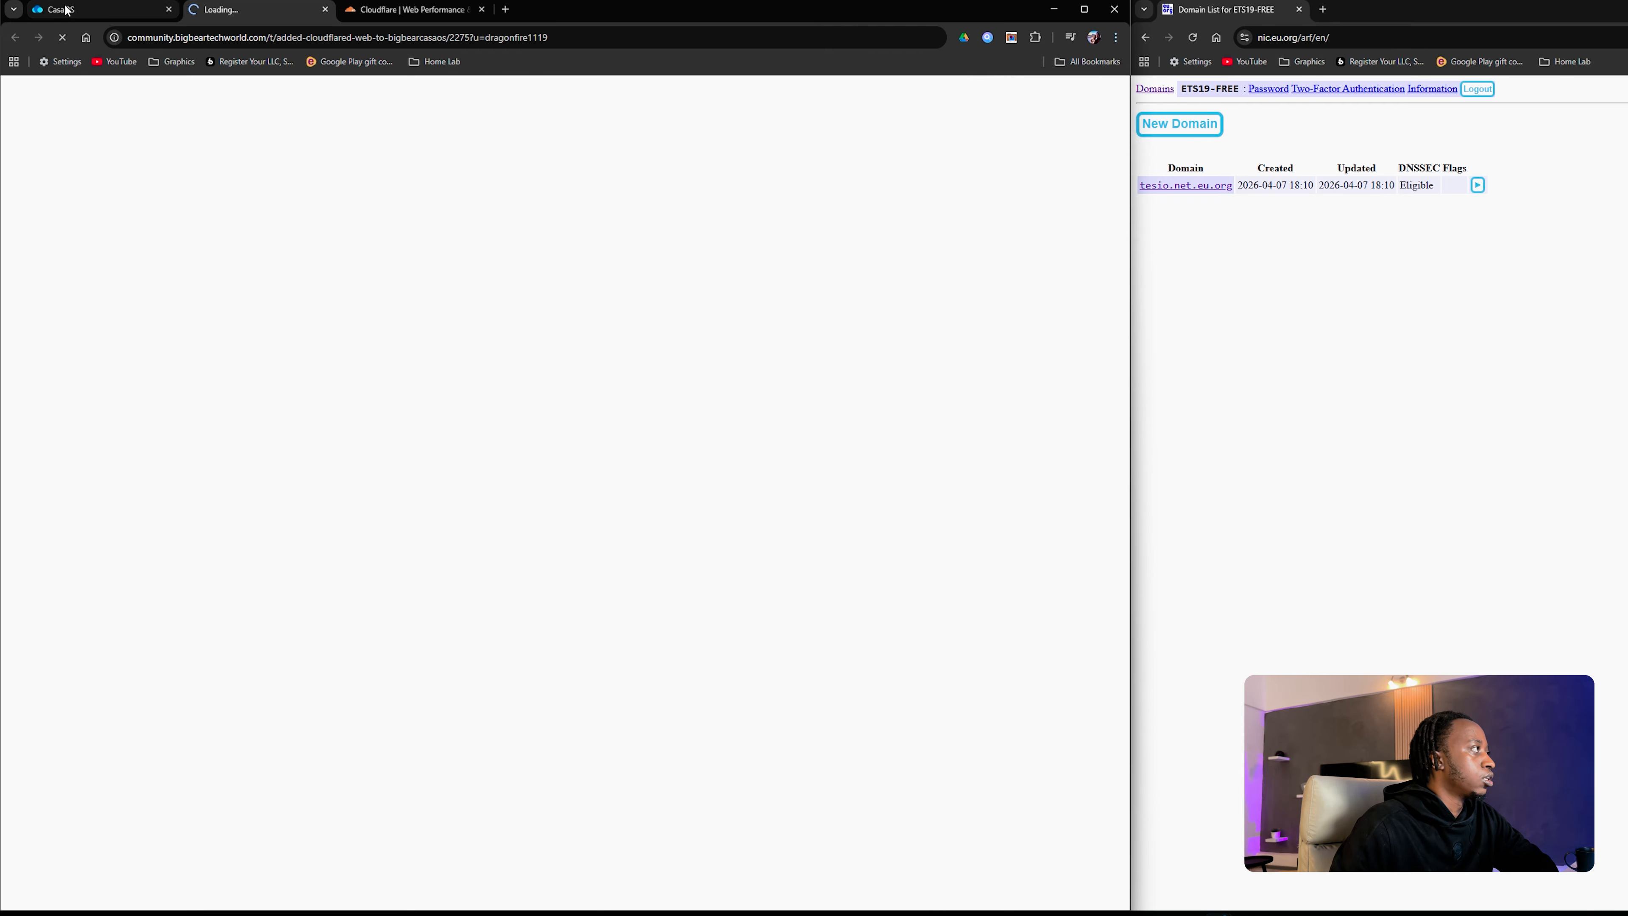
Step: Back in CasaOS, proceed past the tips and let Cloudflared Web install in the background
click(64, 9)
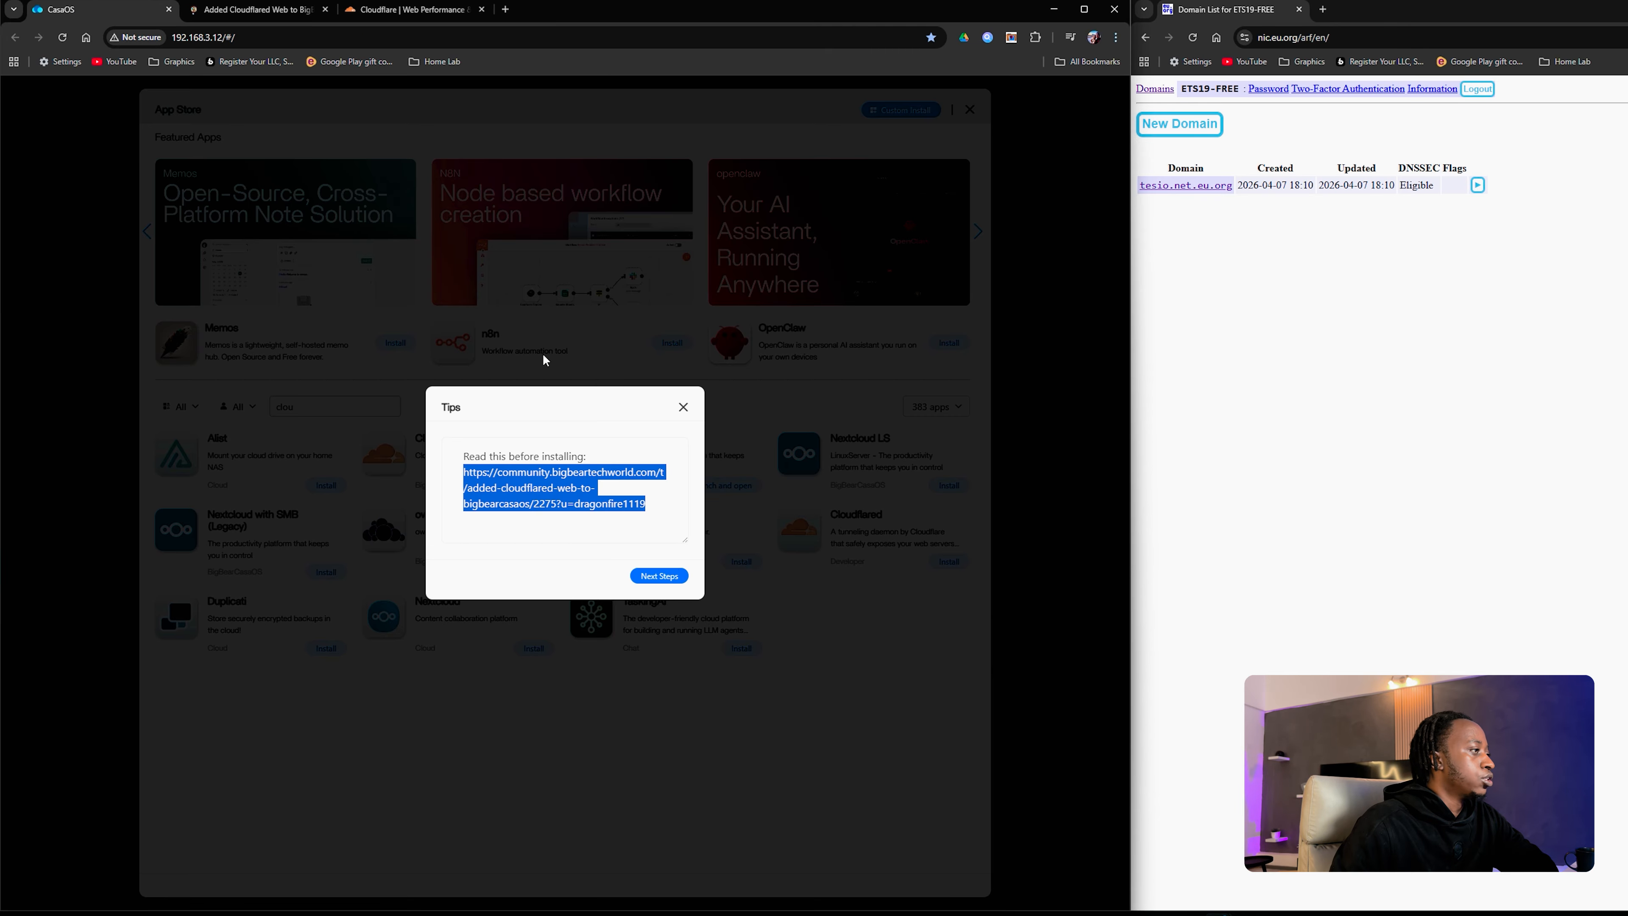
click(660, 577)
click(747, 586)
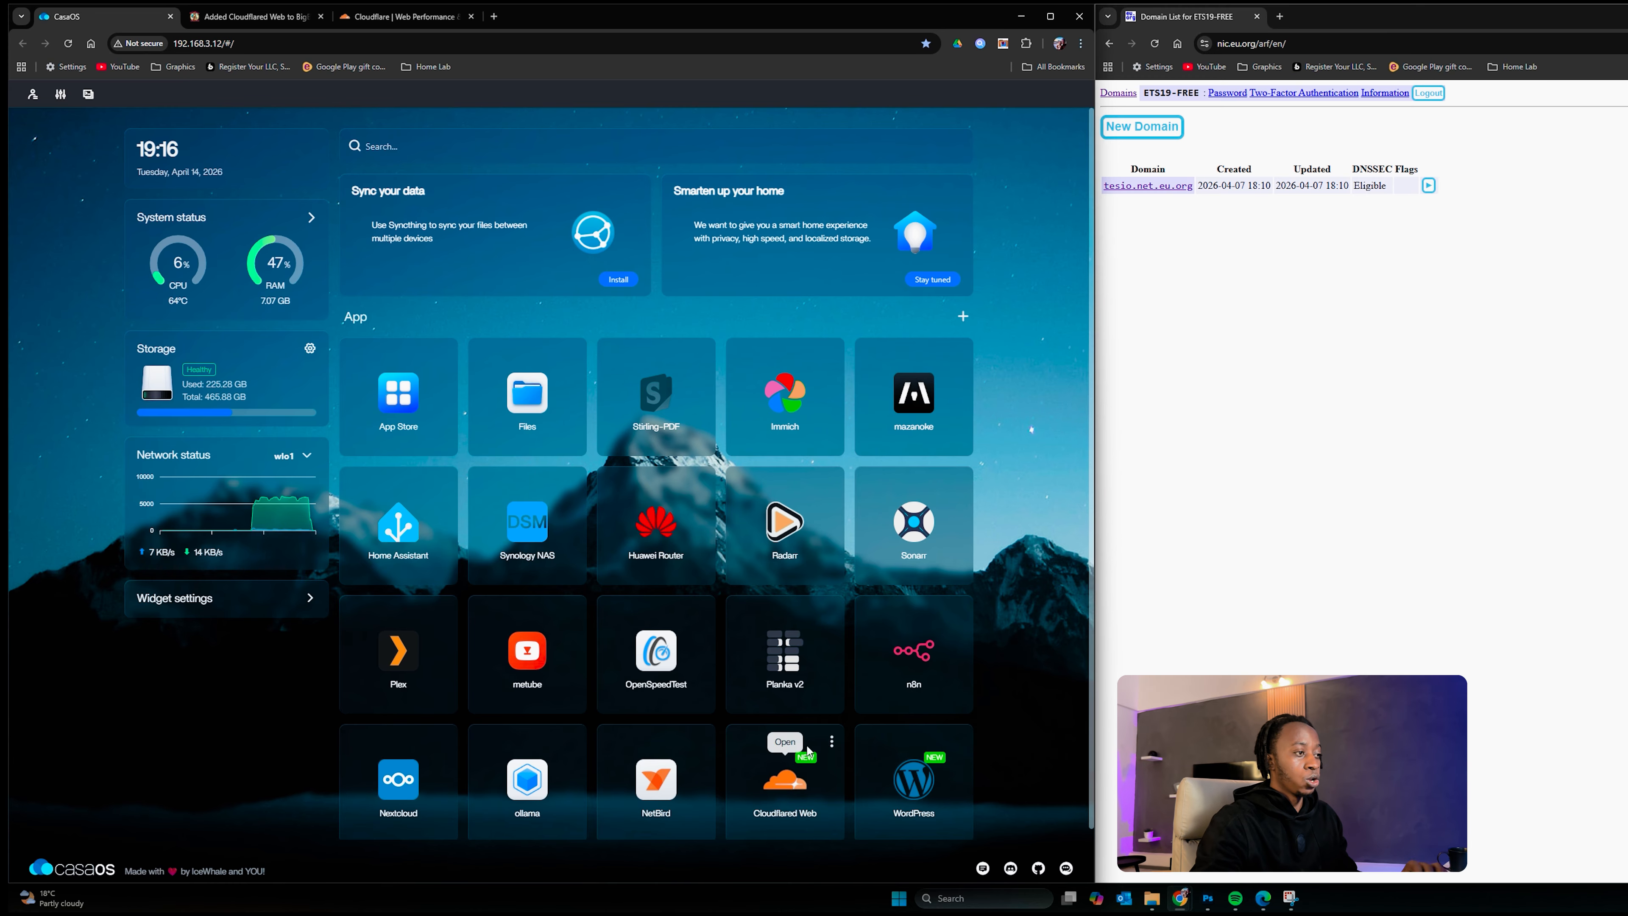
Step: Launch WordPress, continue in English, and enter the site title 'Youtube site'
click(914, 790)
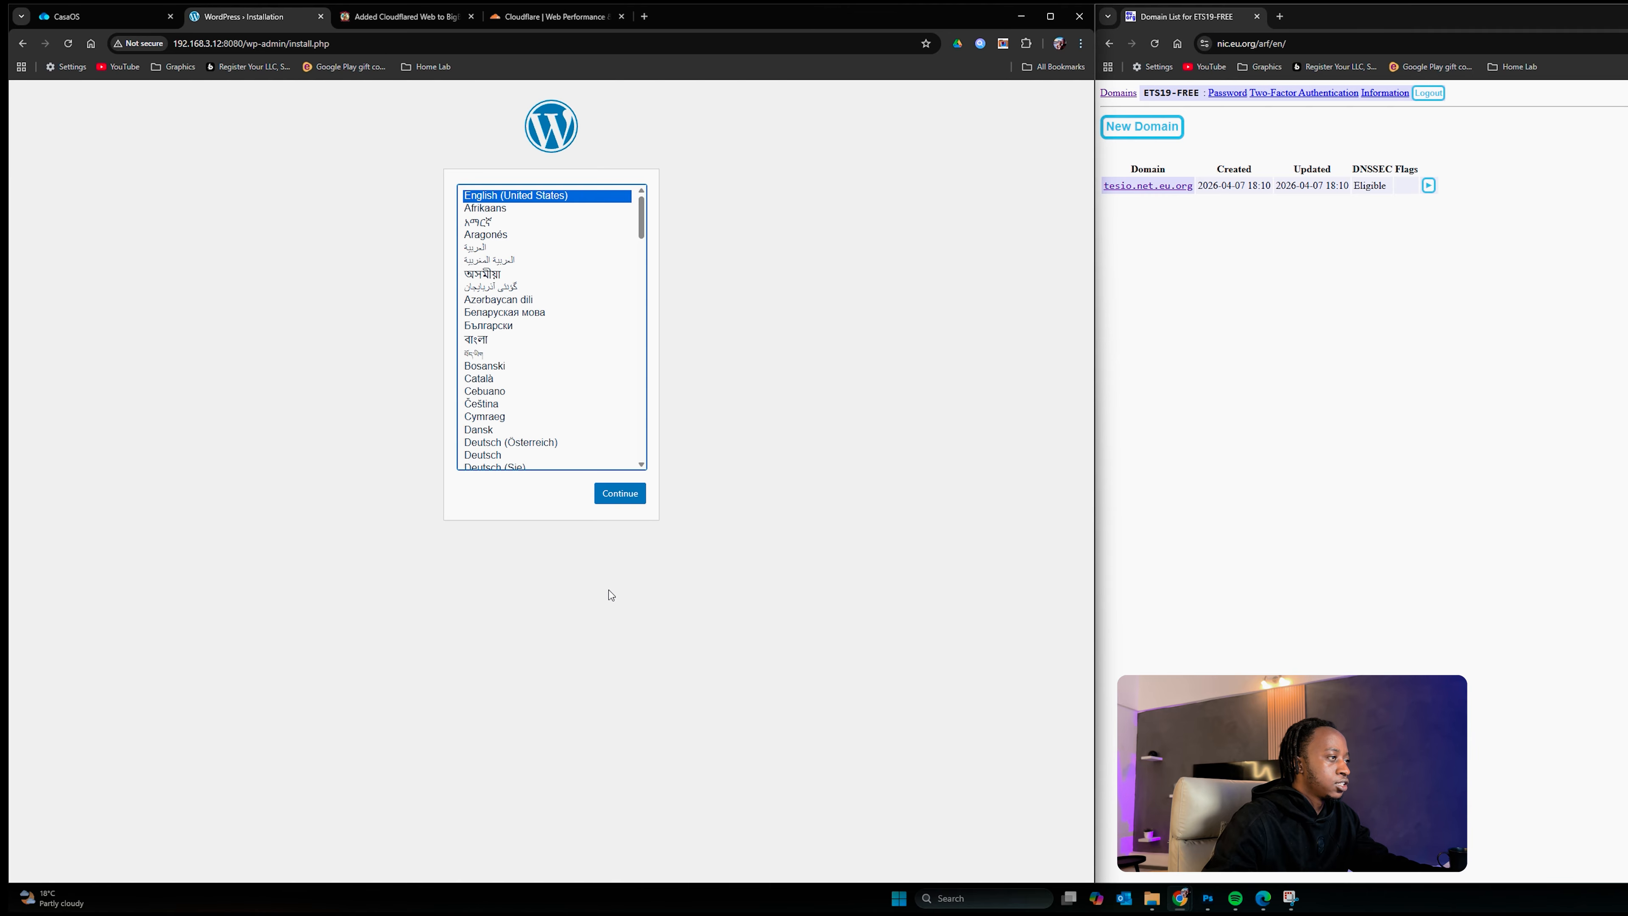
click(623, 501)
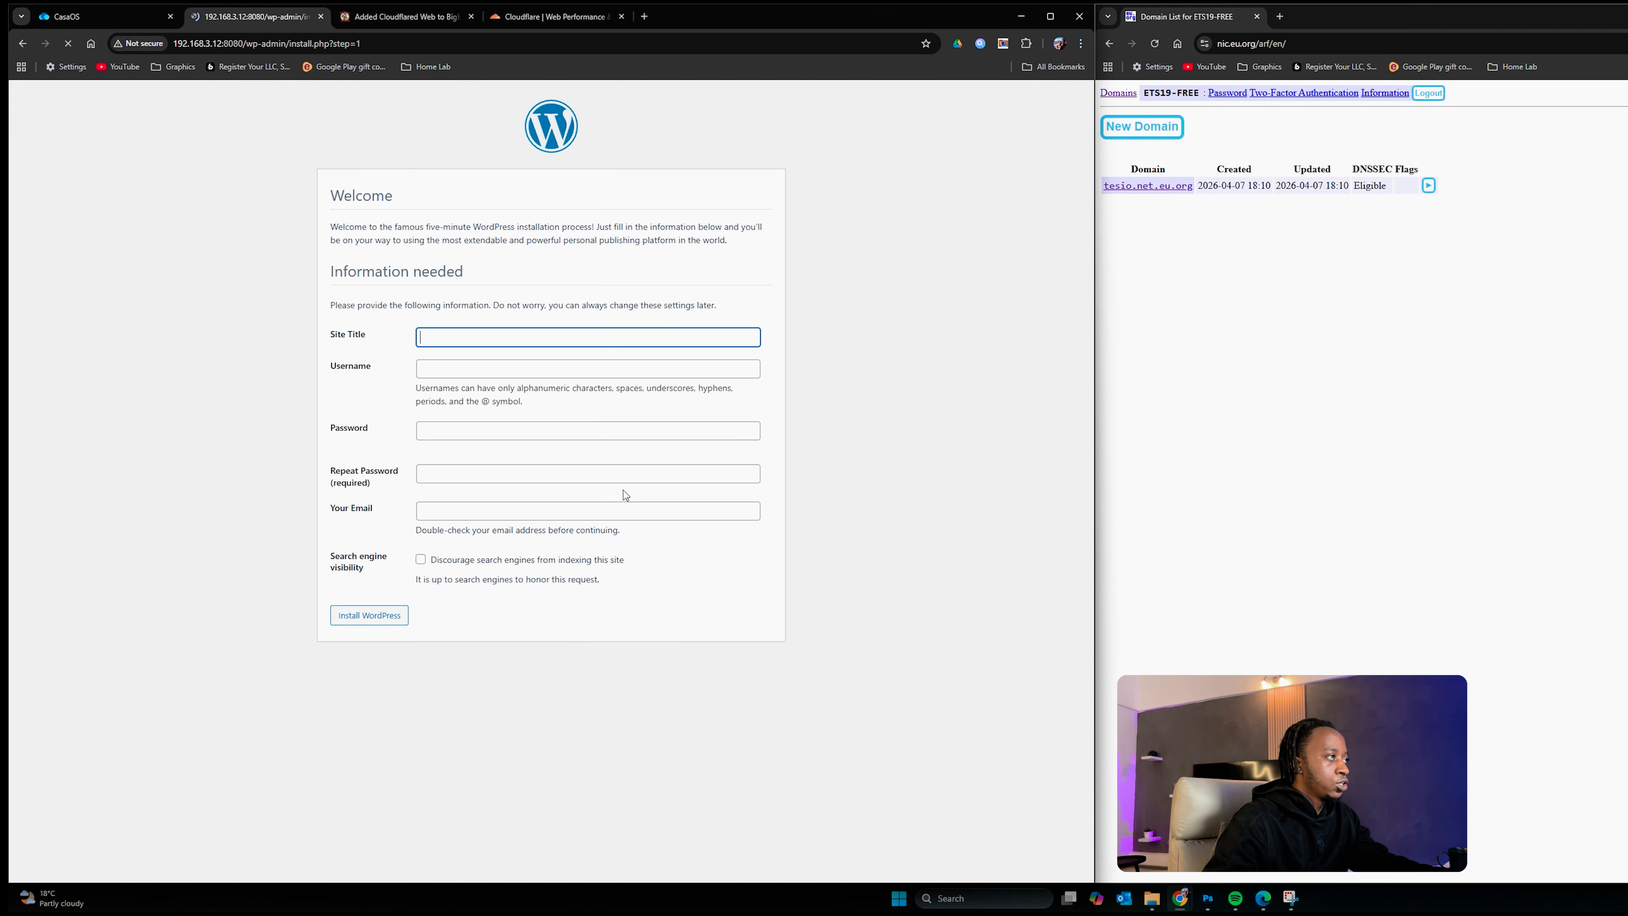
click(434, 334)
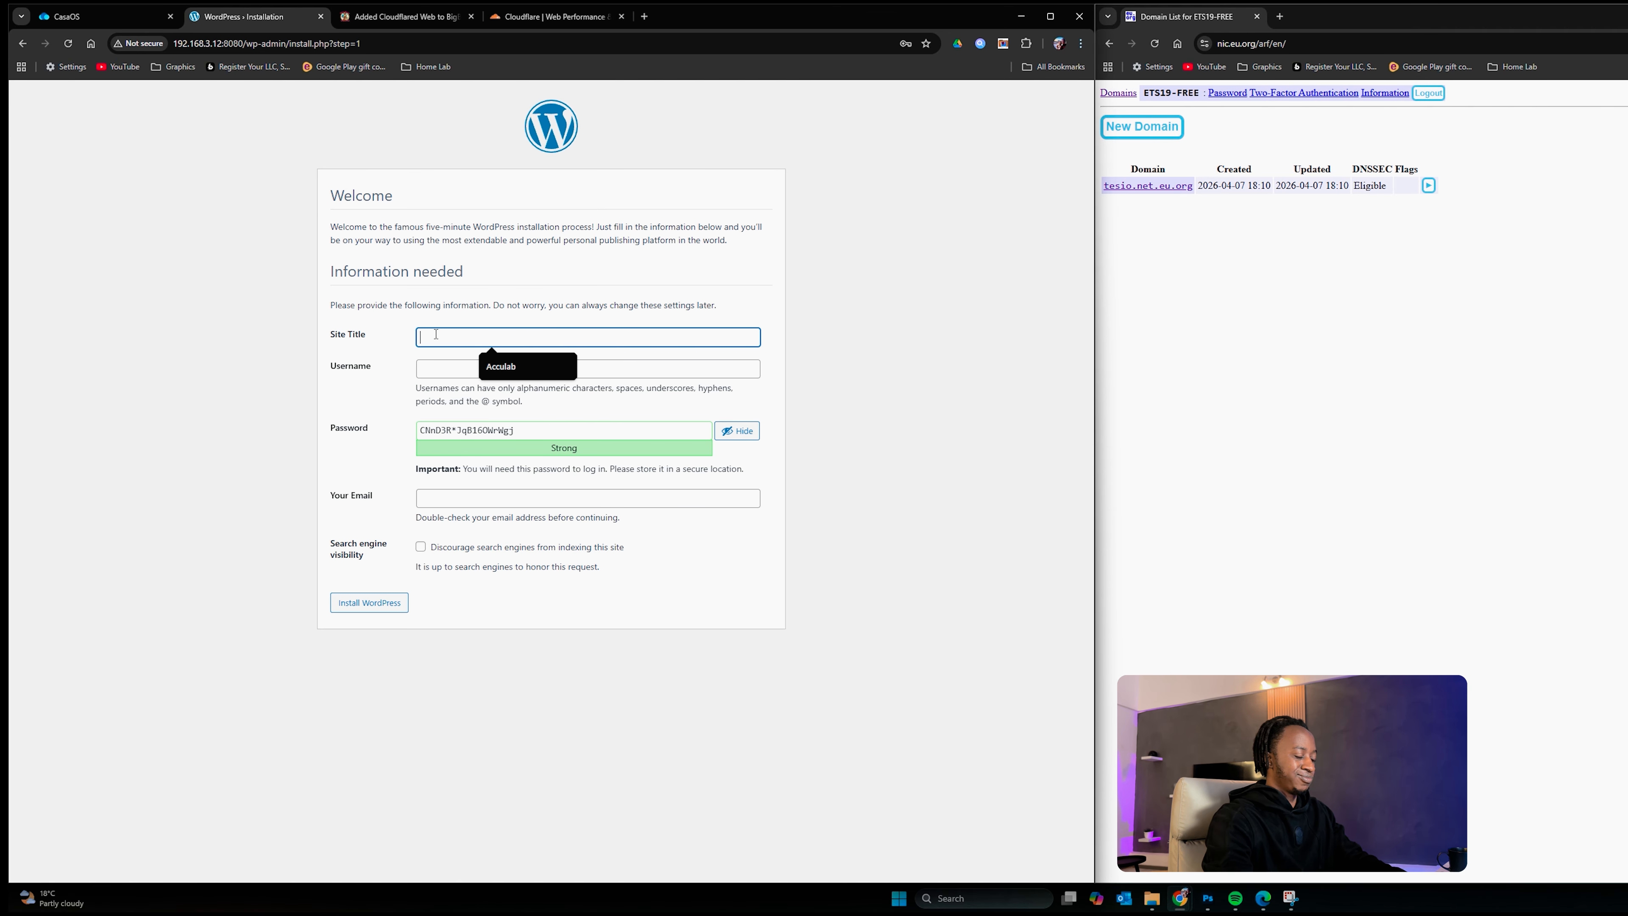
click(827, 439)
click(562, 336)
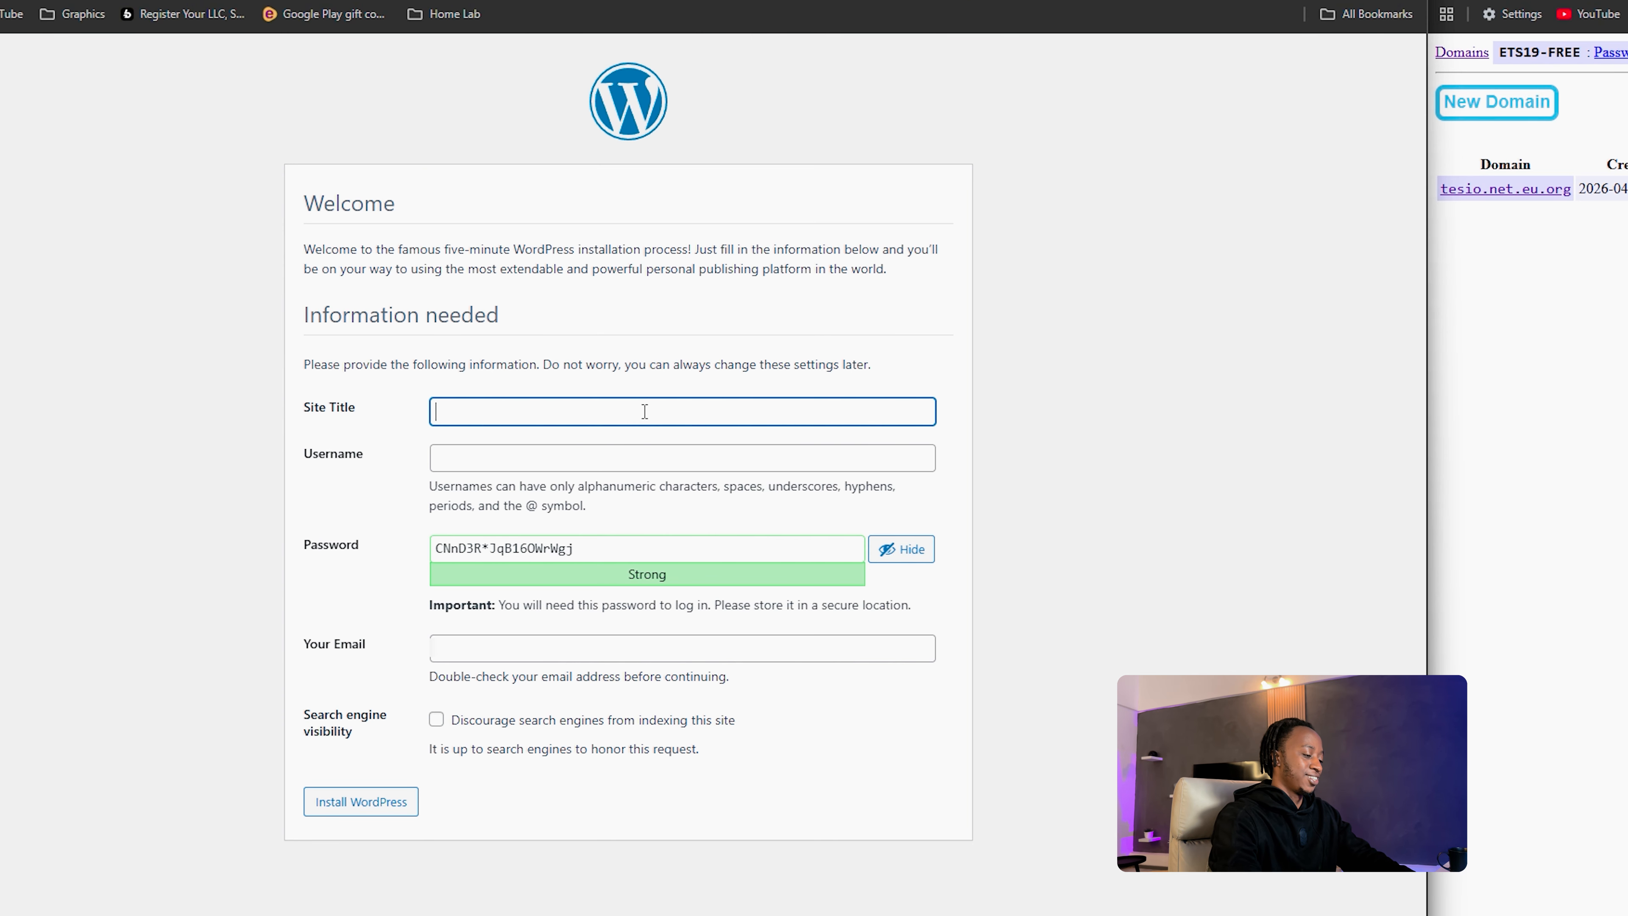
text(youtube site)
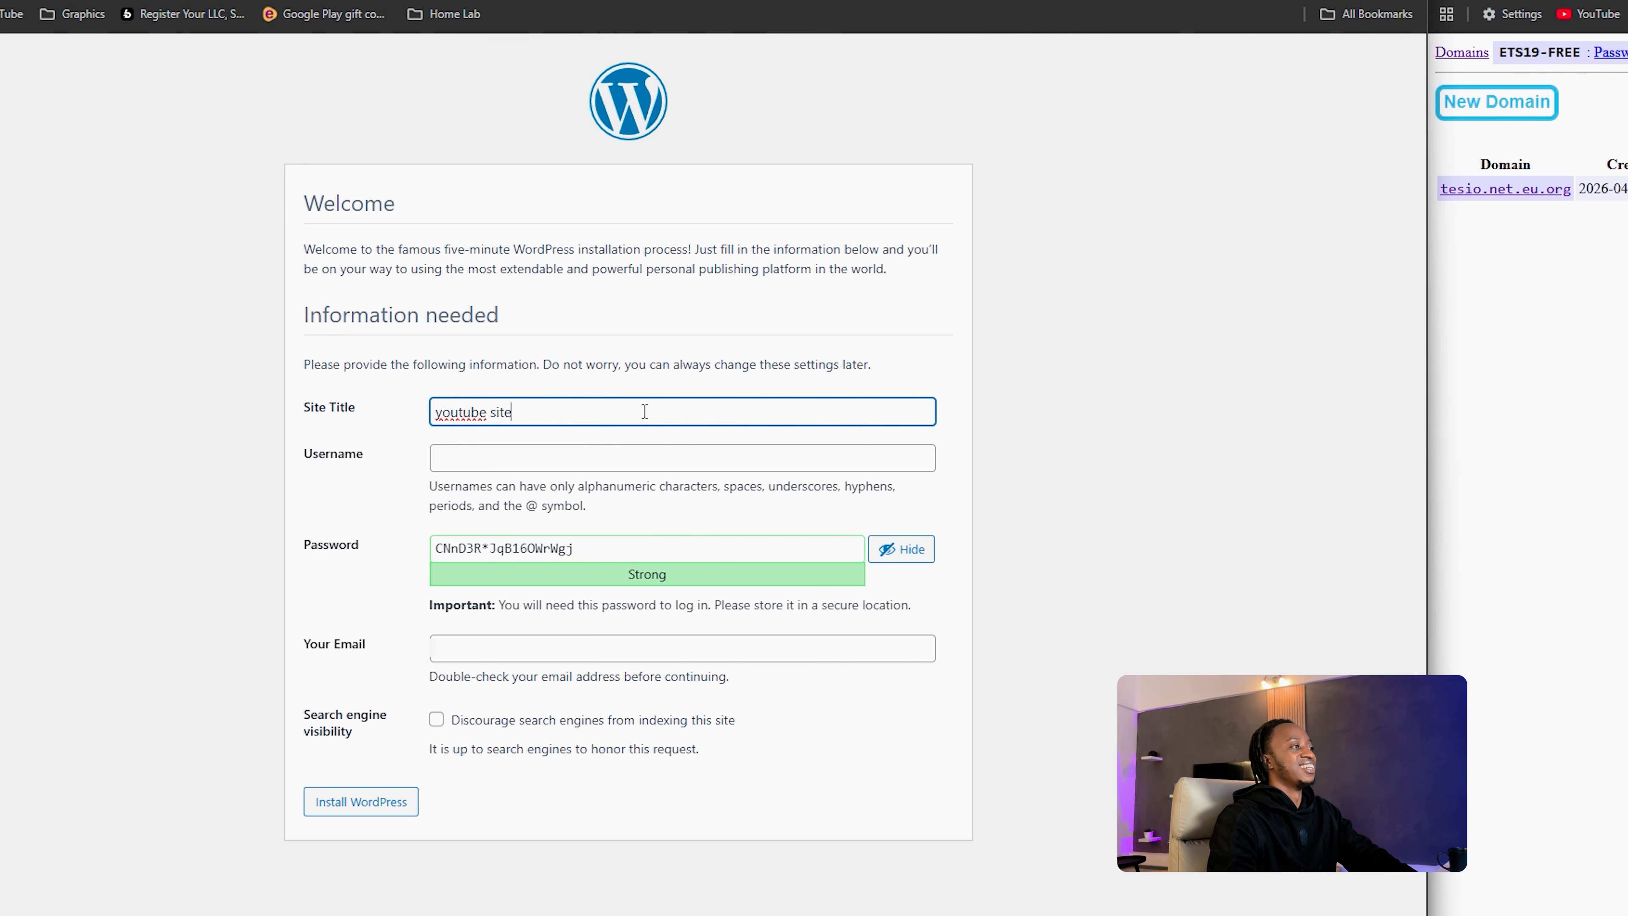
key(BackSpace)
key(BackSpace)
key(BackSpace)
key(BackSpace)
key(BackSpace)
key(BackSpace)
key(BackSpace)
key(BackSpace)
key(BackSpace)
key(BackSpace)
key(BackSpace)
text(Y)
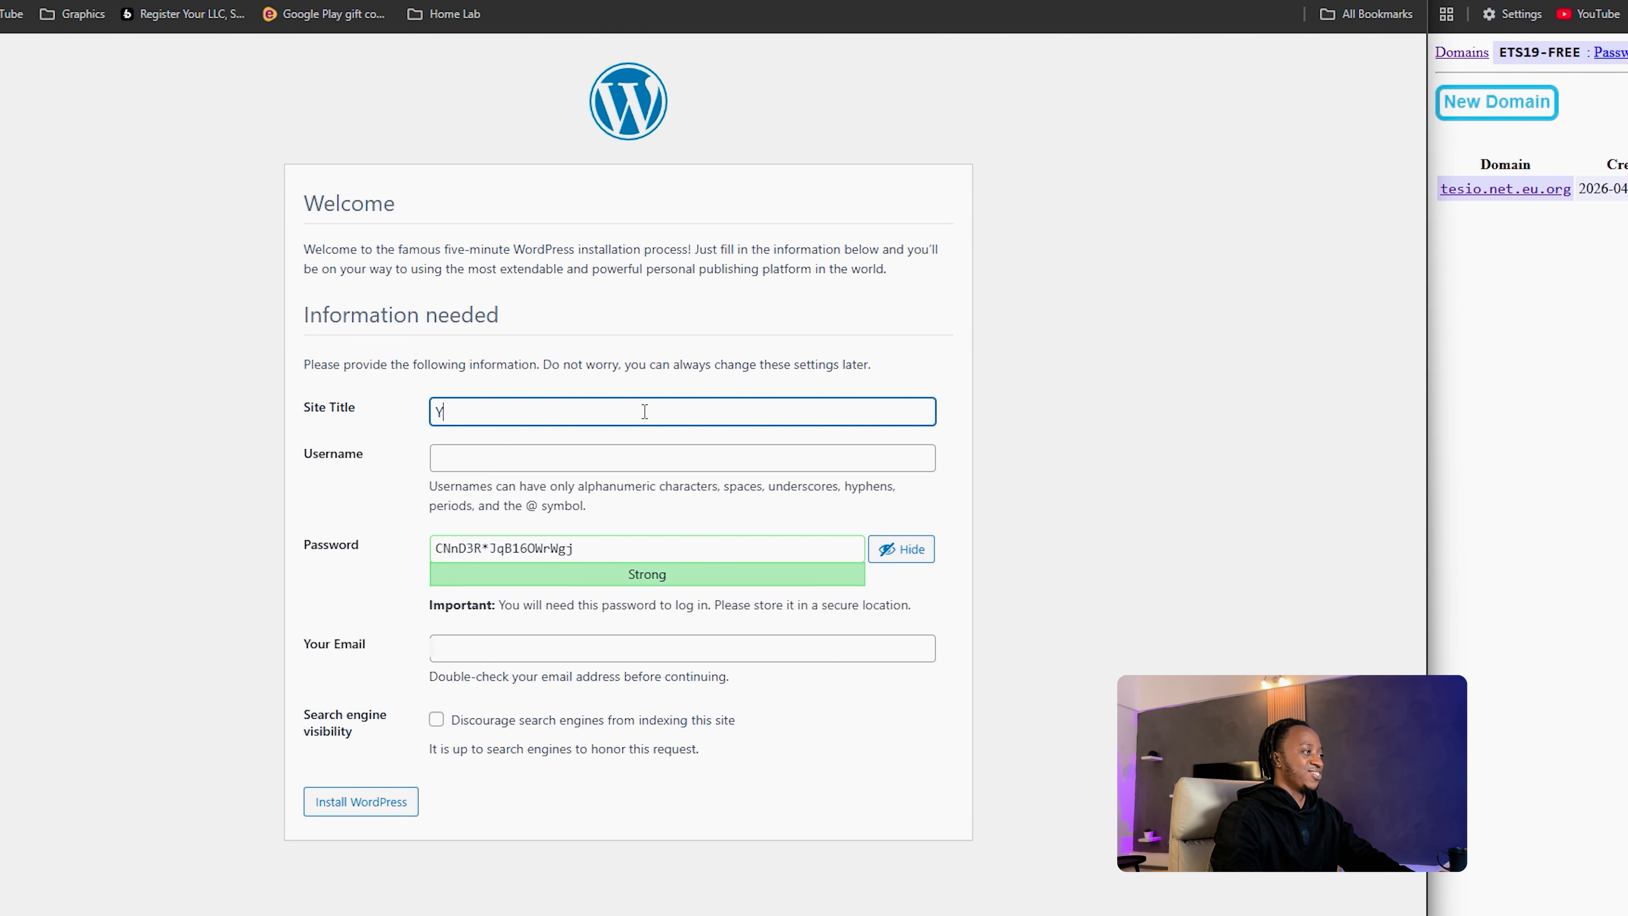
text(outu)
text(be is)
text(te)
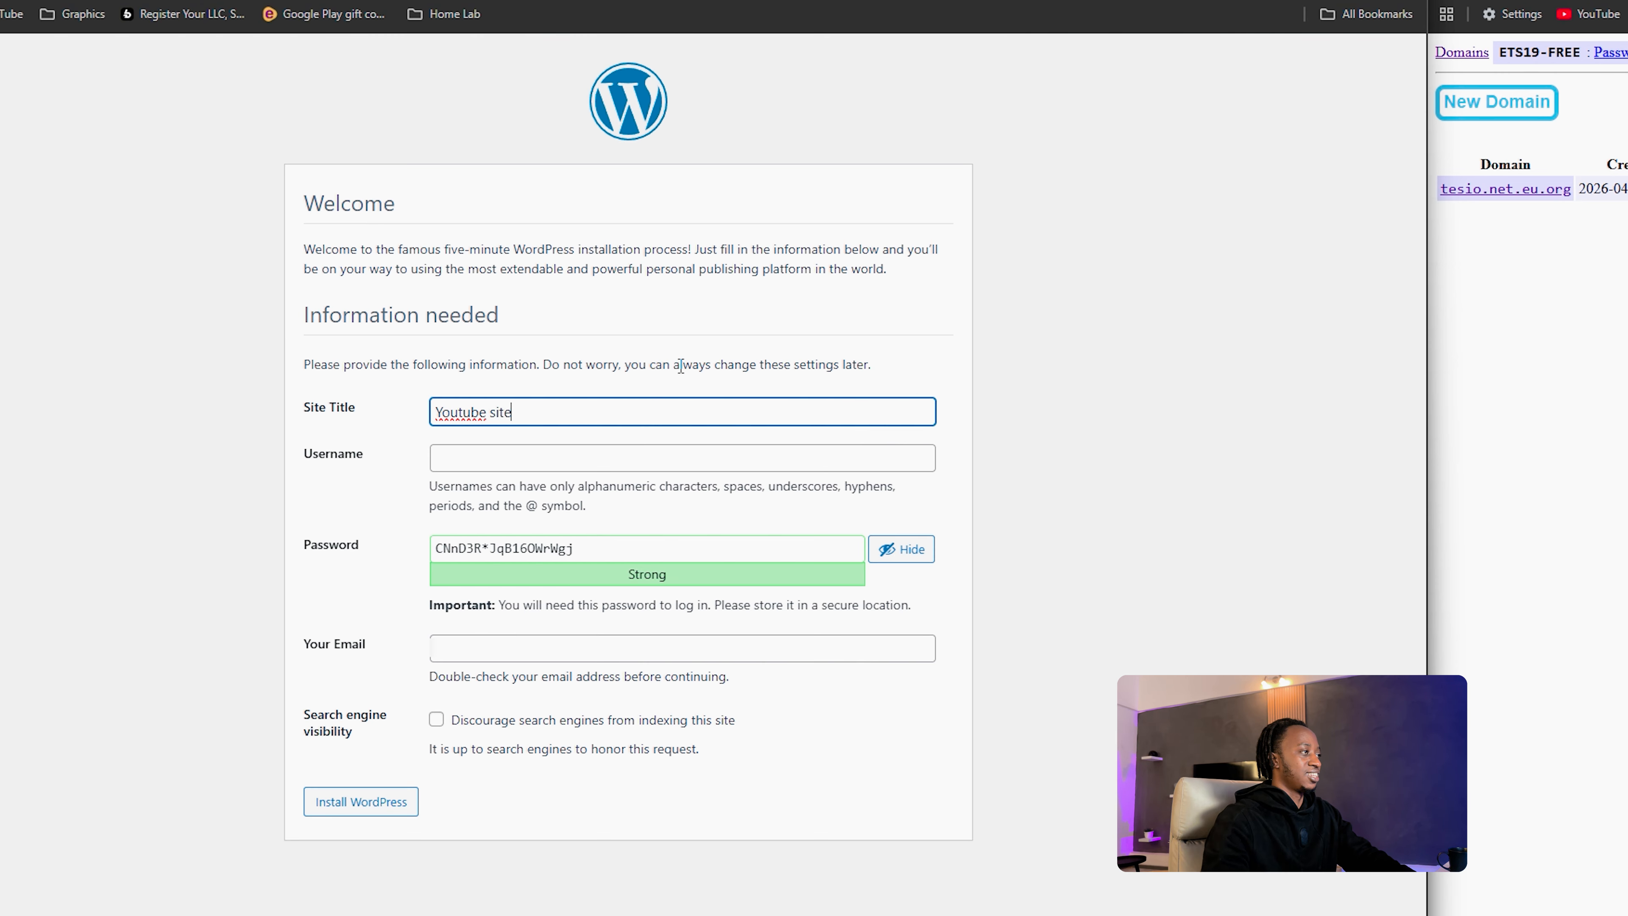
Step: Enter the admin username and fill in the suggested email address
click(617, 457)
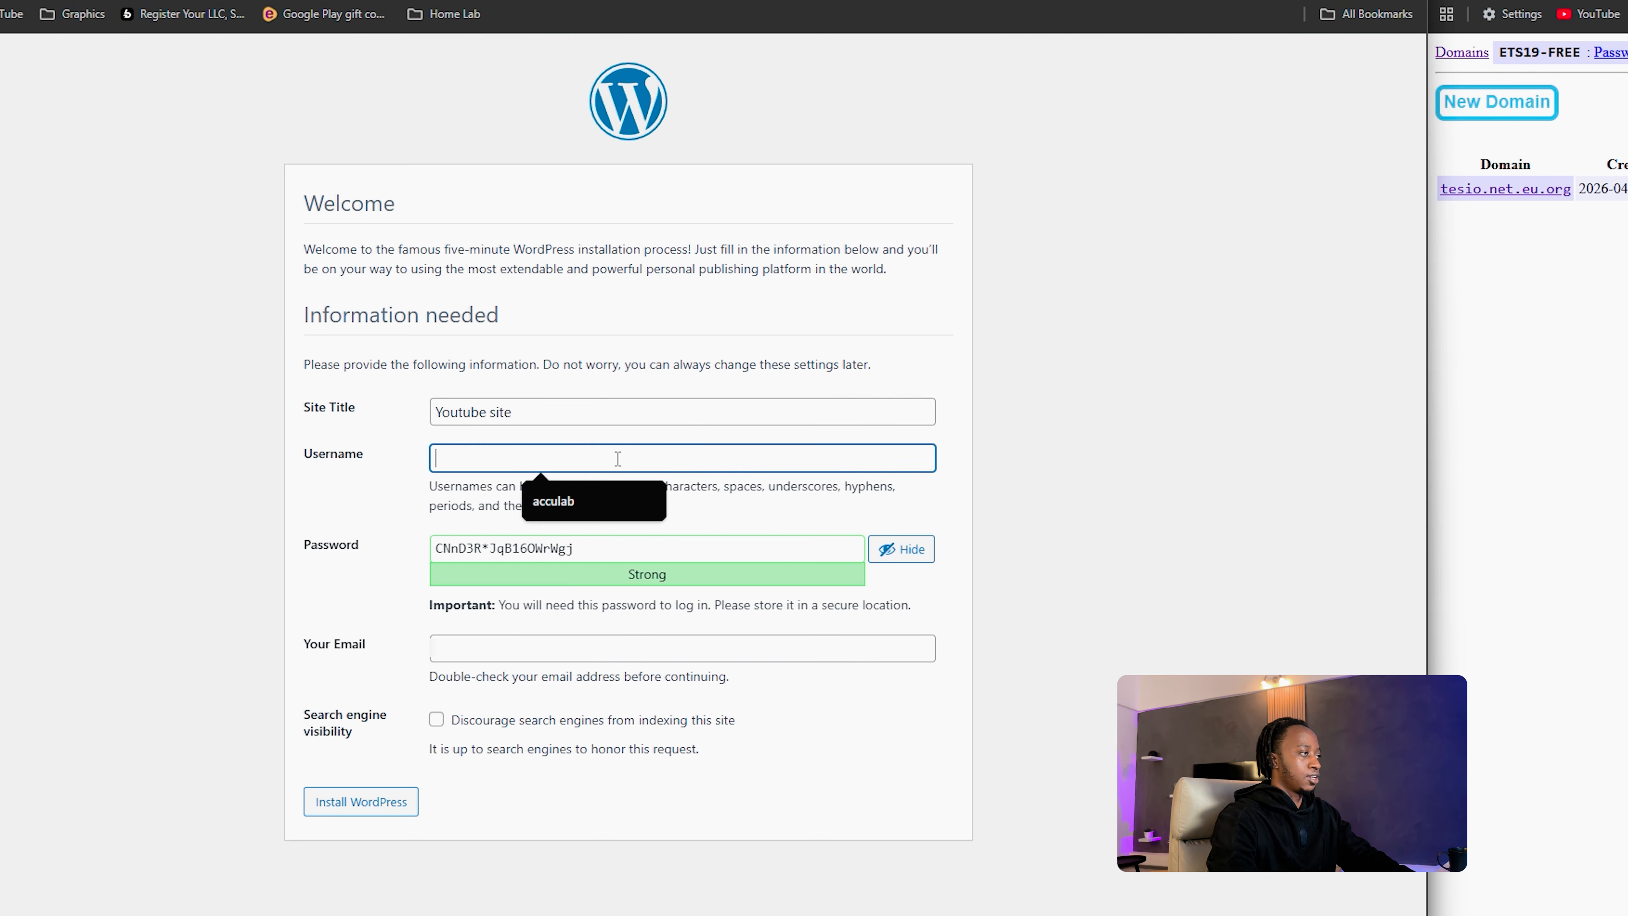
text(yo)
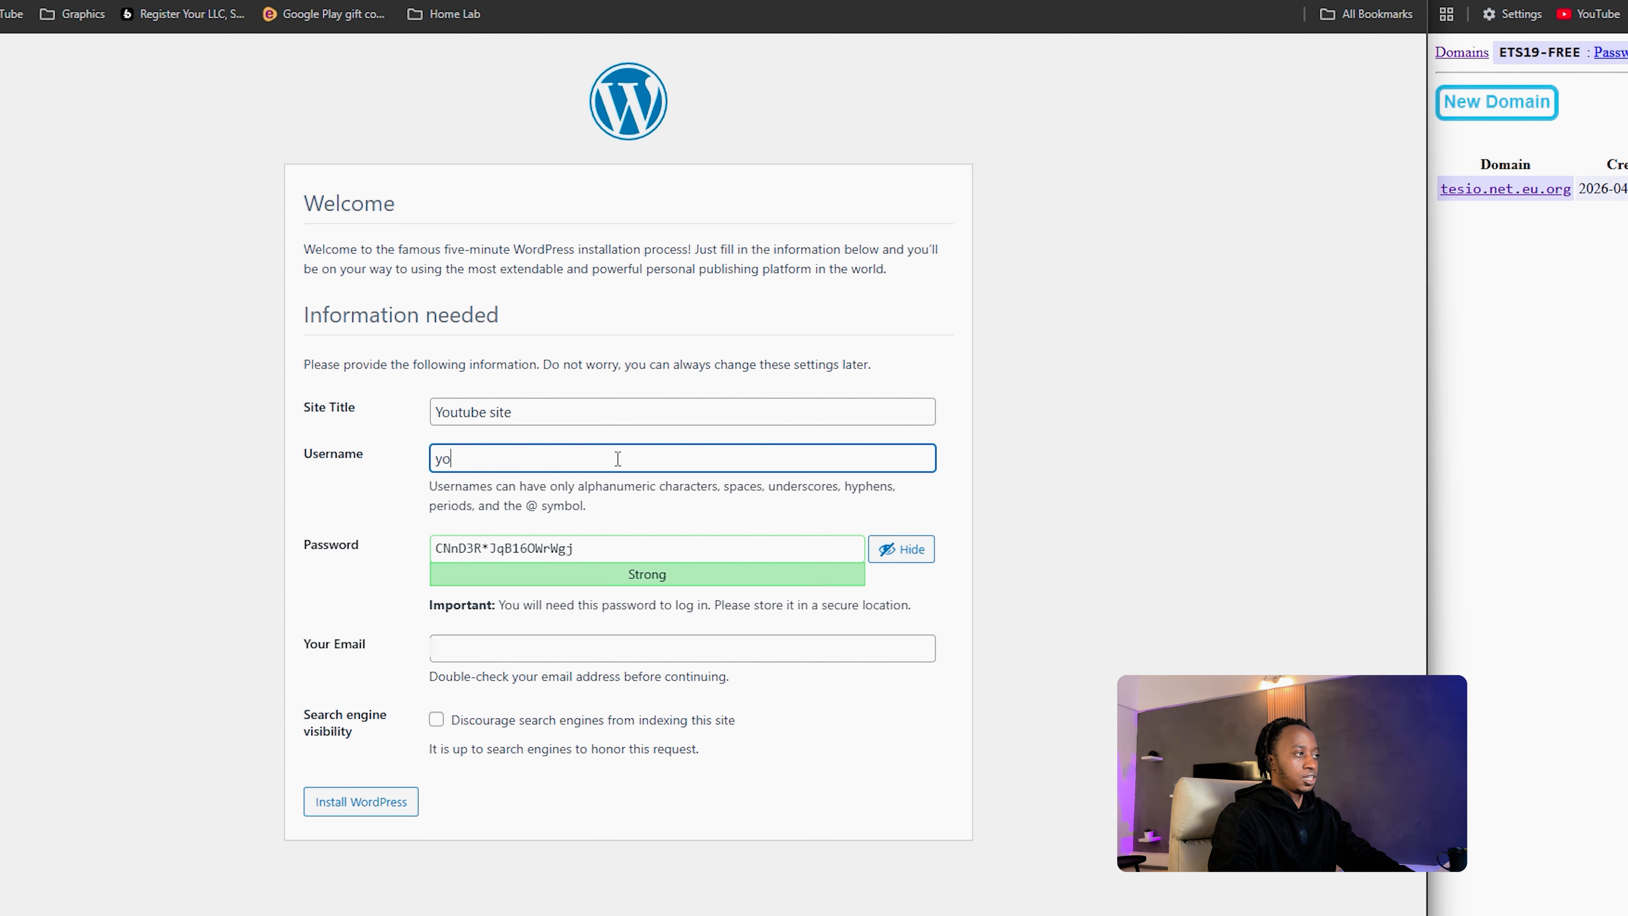
key(BackSpace)
key(BackSpace)
text(tes)
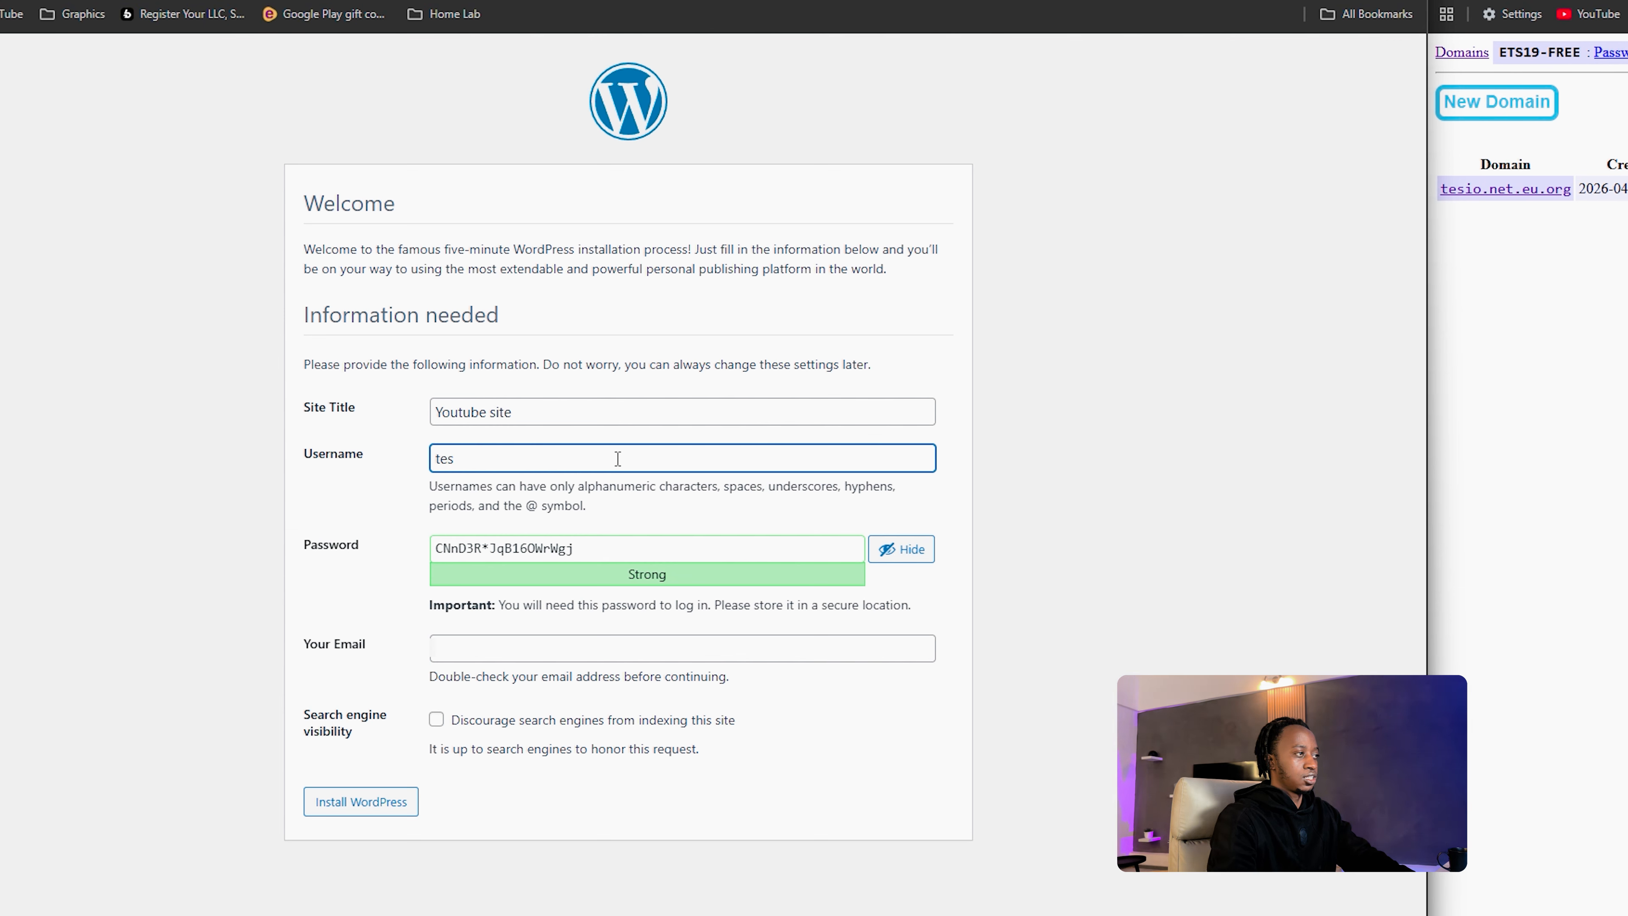
text(you)
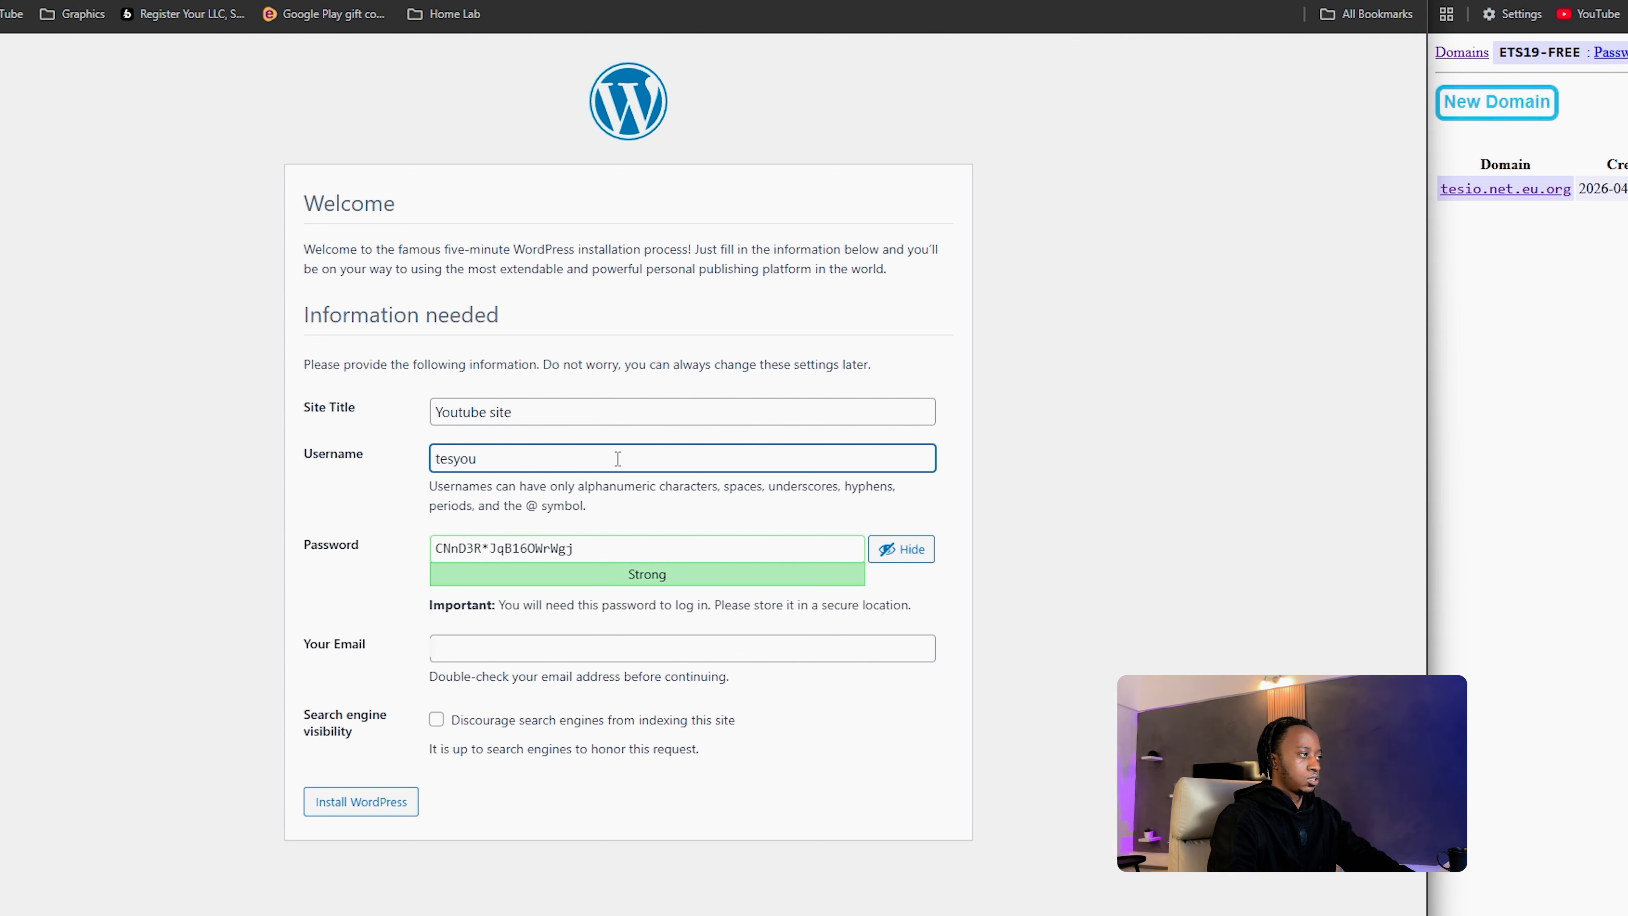
key(BackSpace)
key(BackSpace)
key(BackSpace)
text(io)
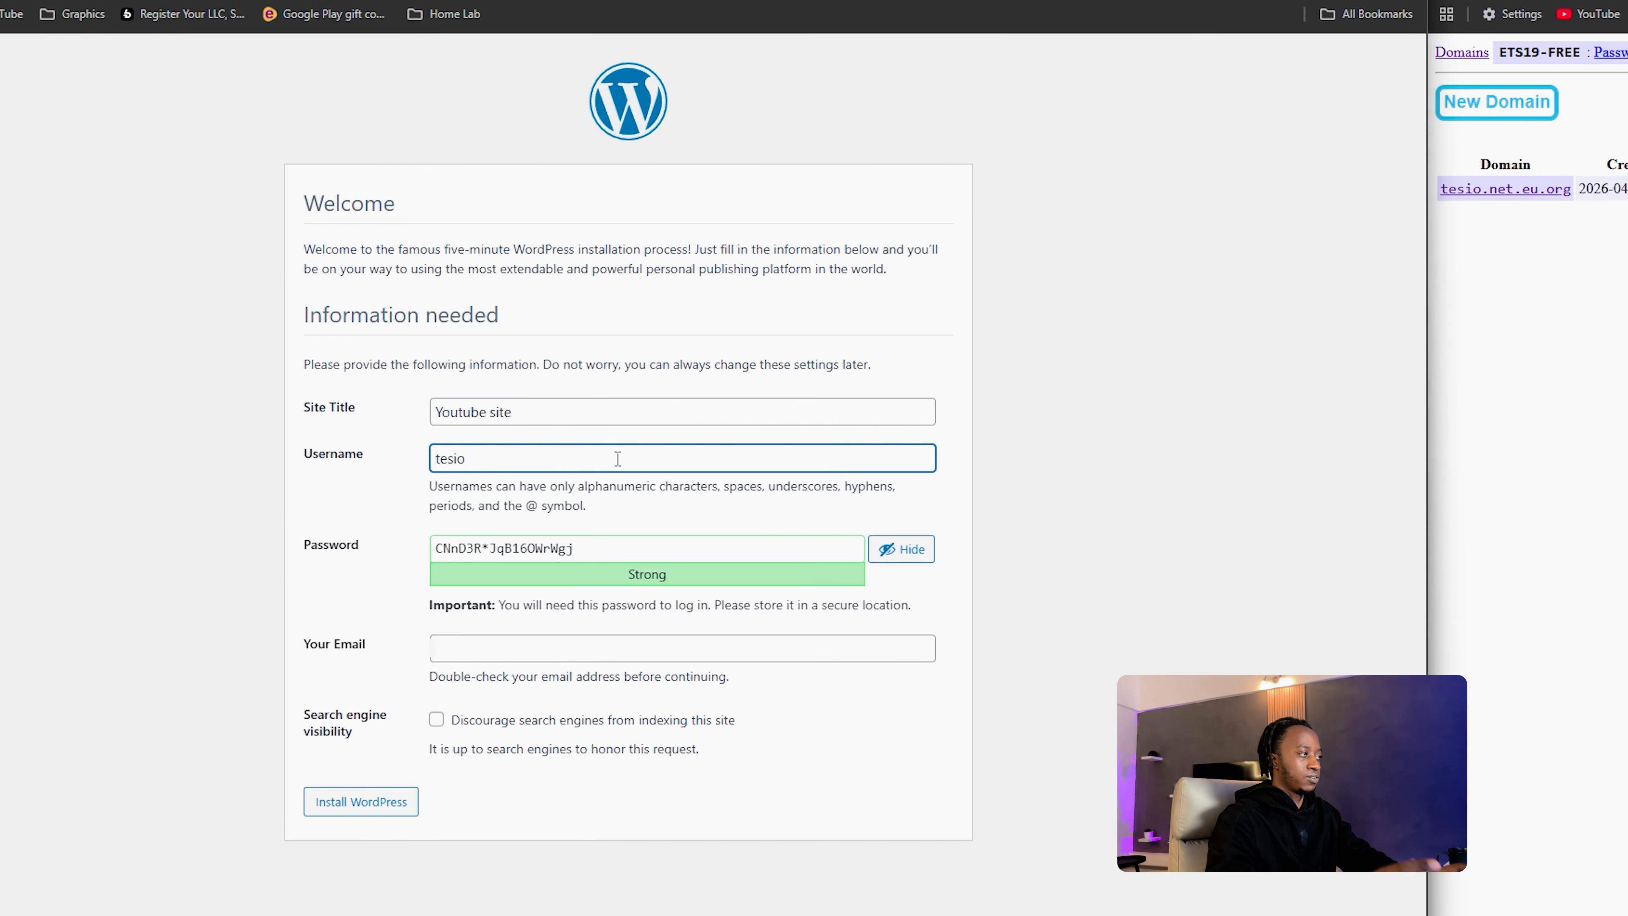
click(543, 649)
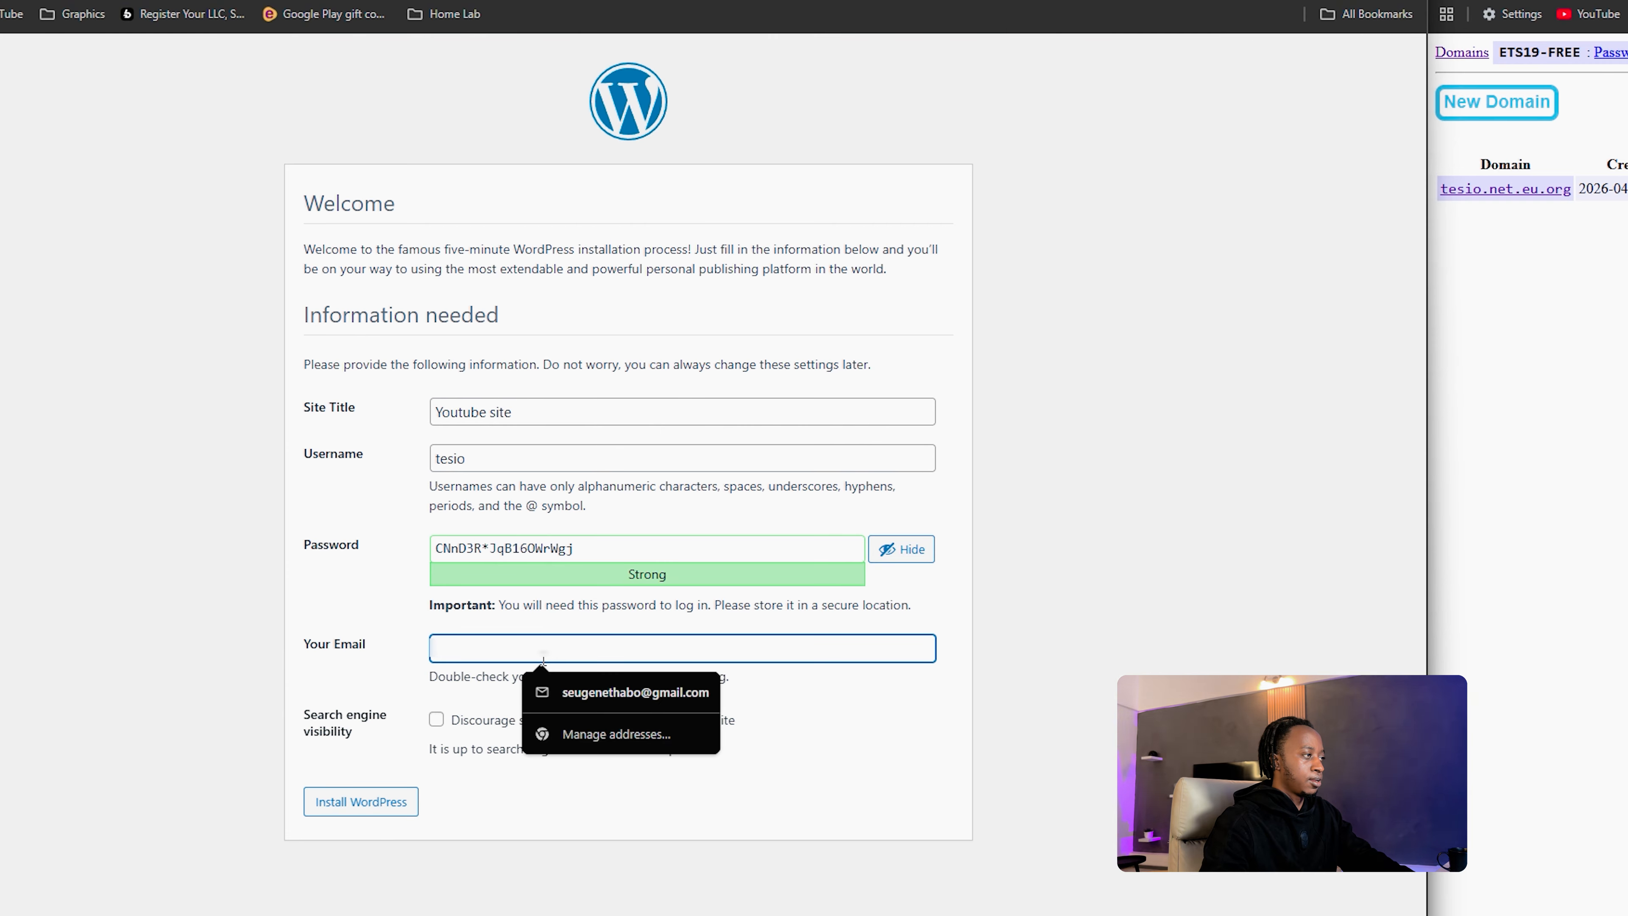
click(590, 694)
Step: Keep the generated password, install WordPress, save the password in the browser, and go to login
click(647, 552)
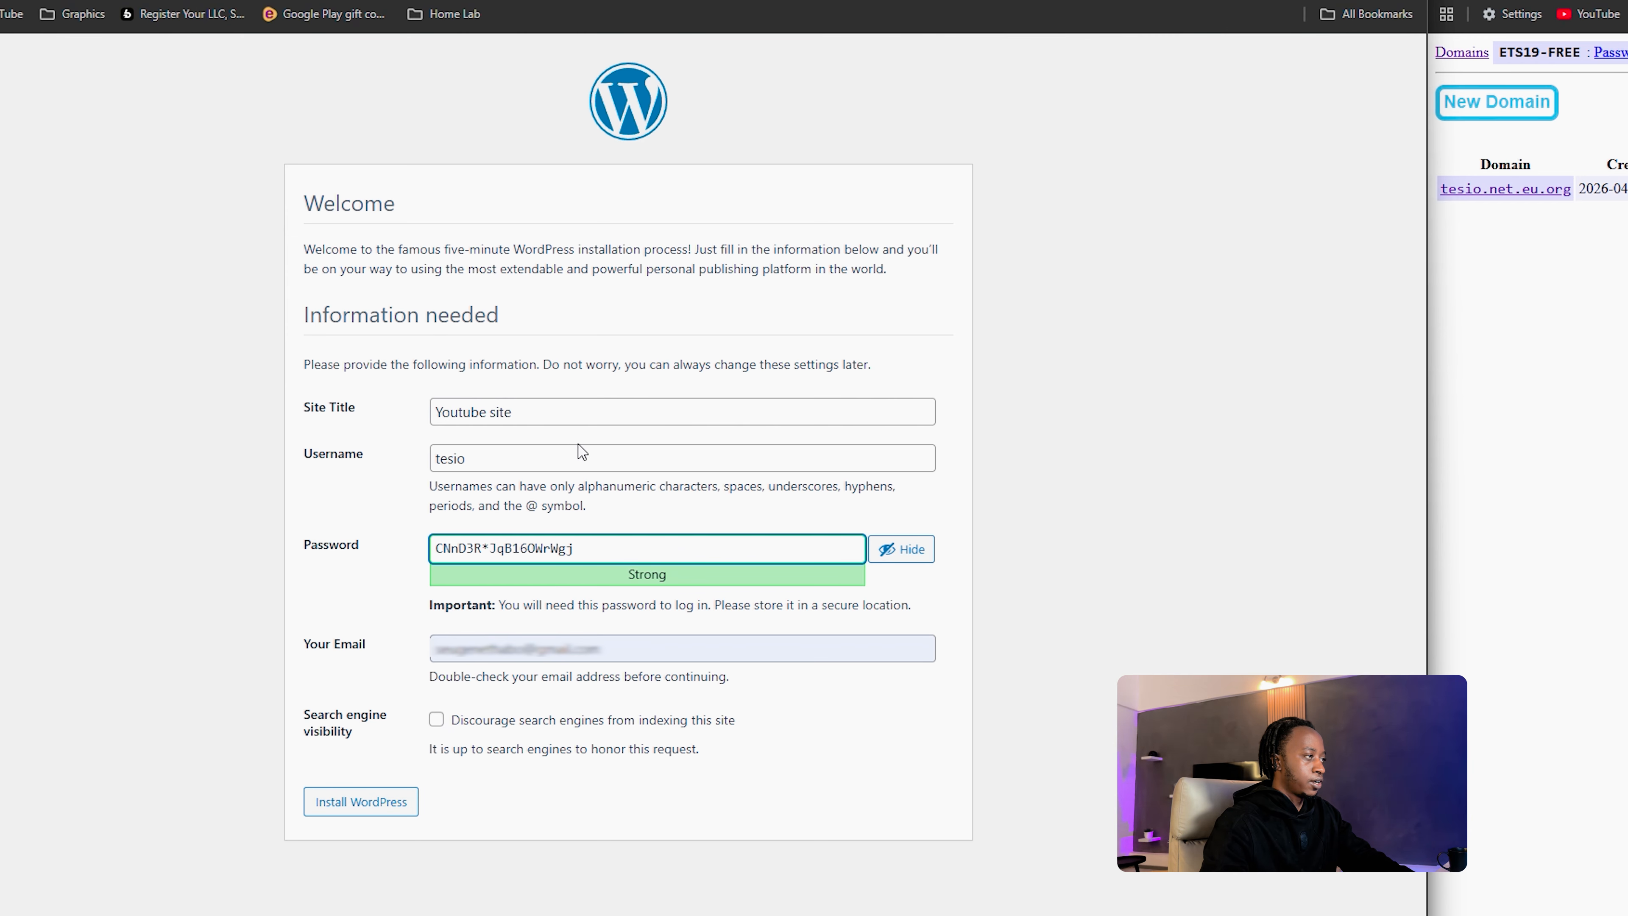
drag(592, 550, 402, 563)
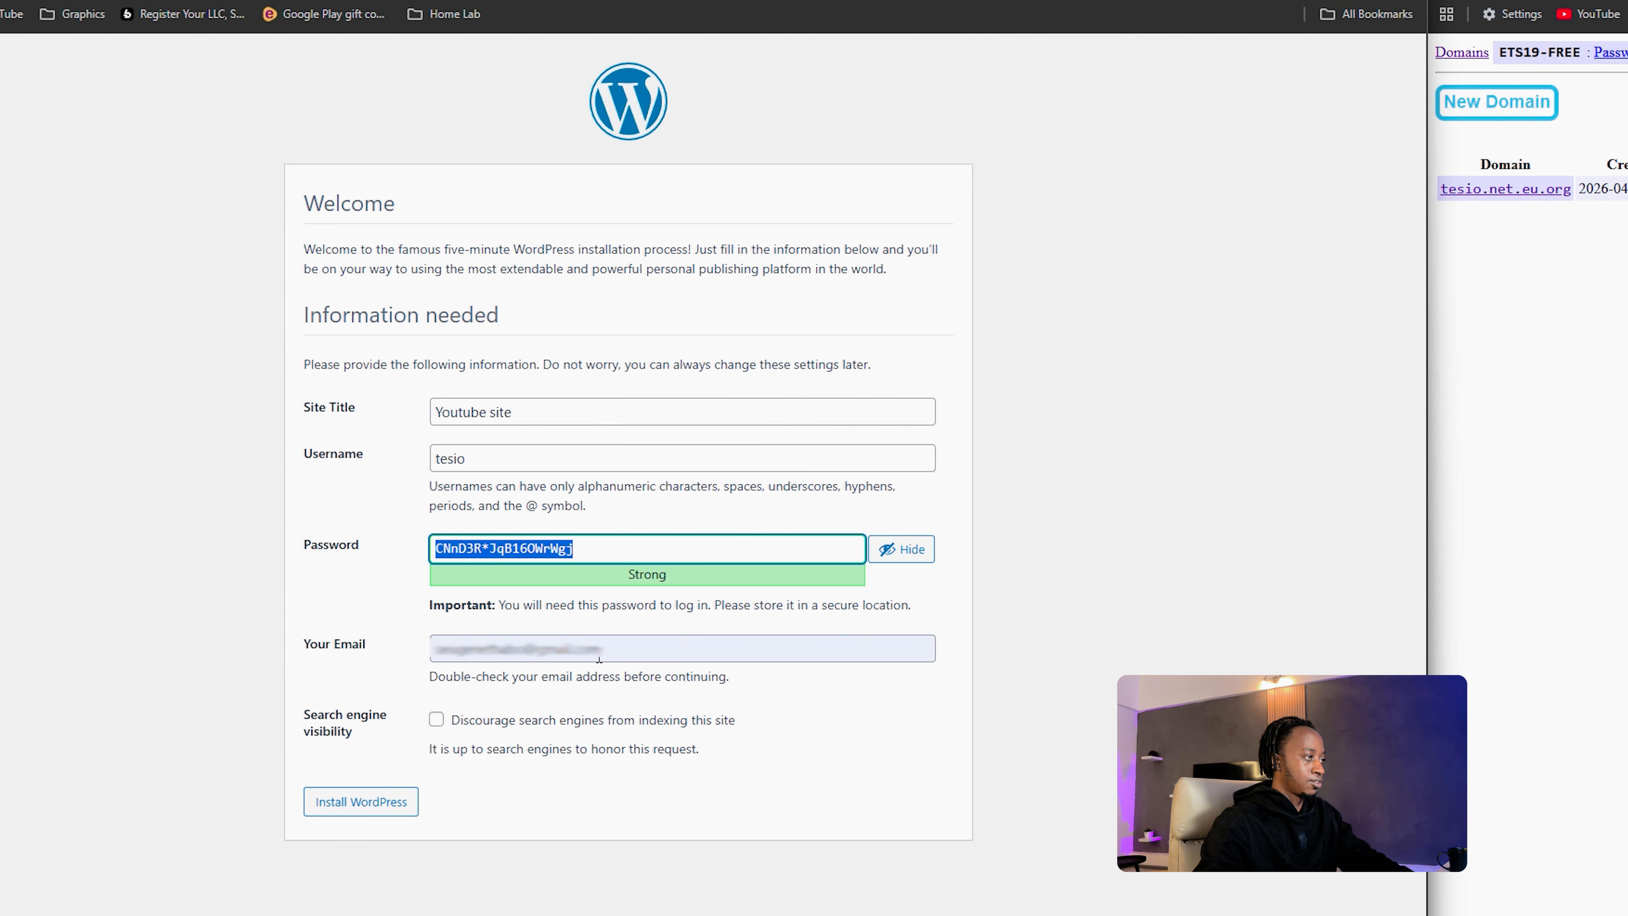
click(389, 809)
click(390, 809)
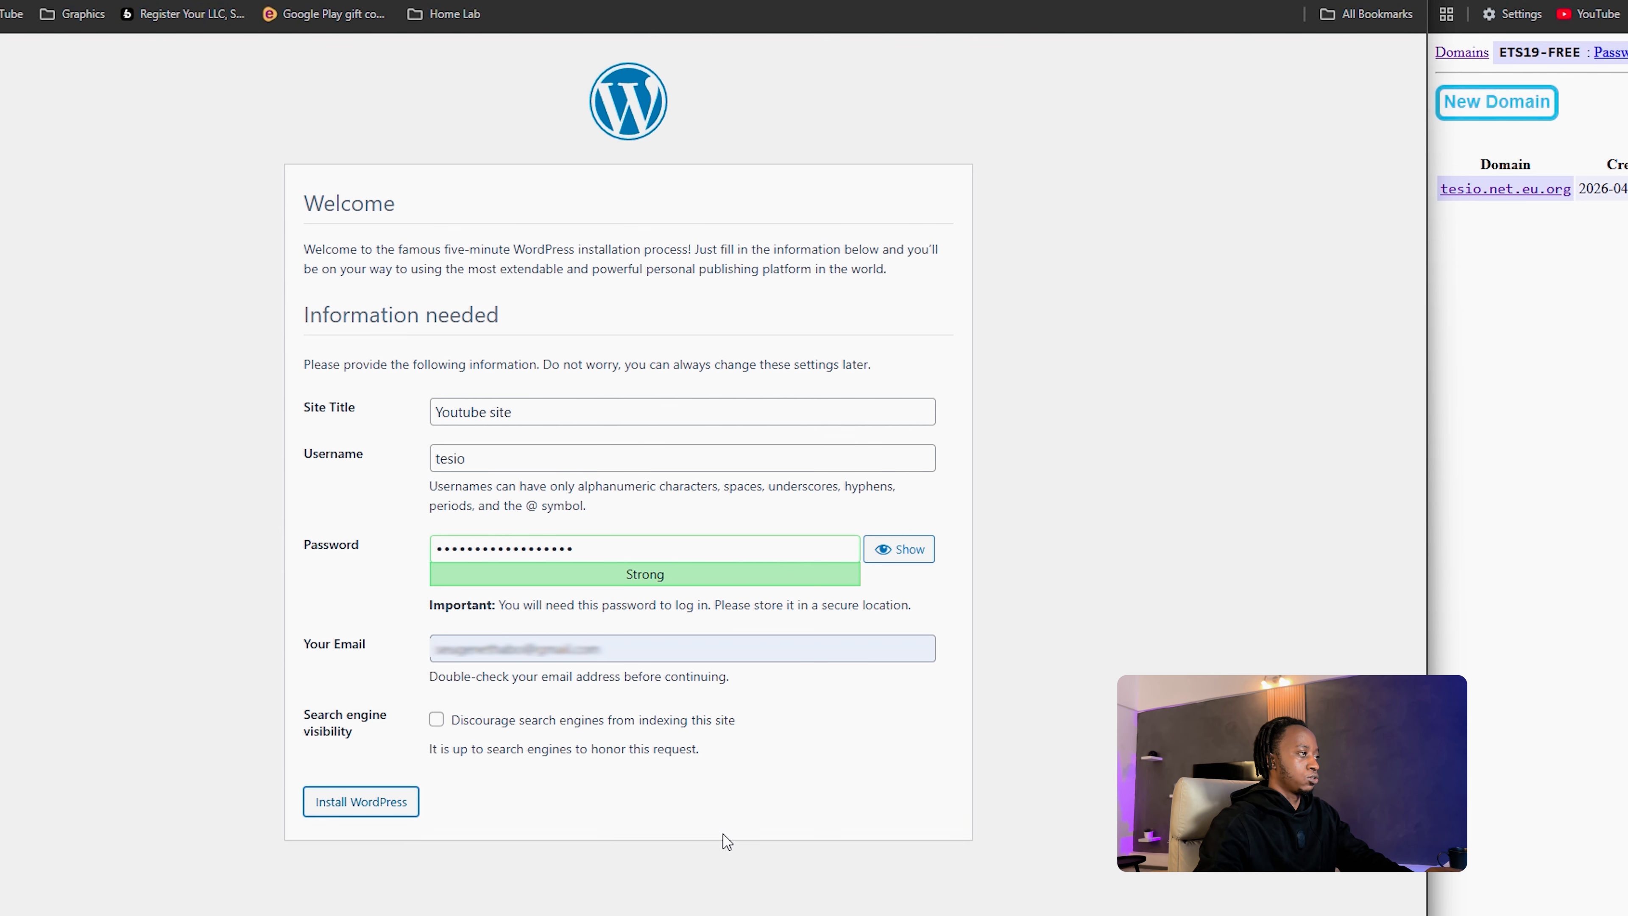
click(1044, 266)
click(312, 404)
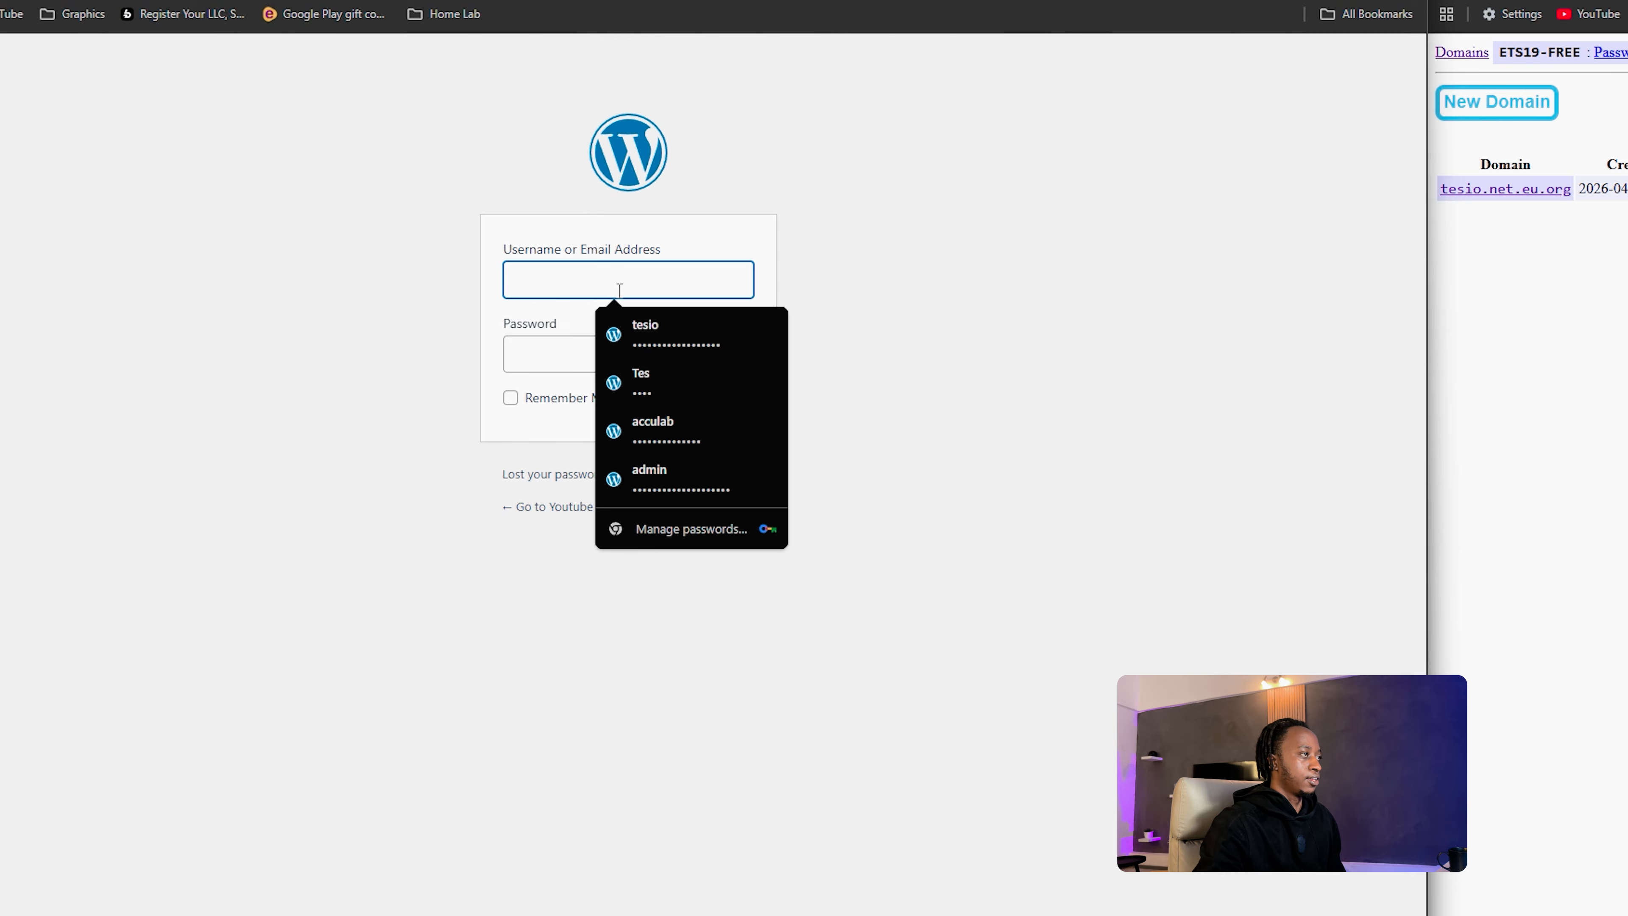
Step: Log in with the saved admin credentials and Remember Me ticked to reach the Dashboard
click(670, 336)
text(****)
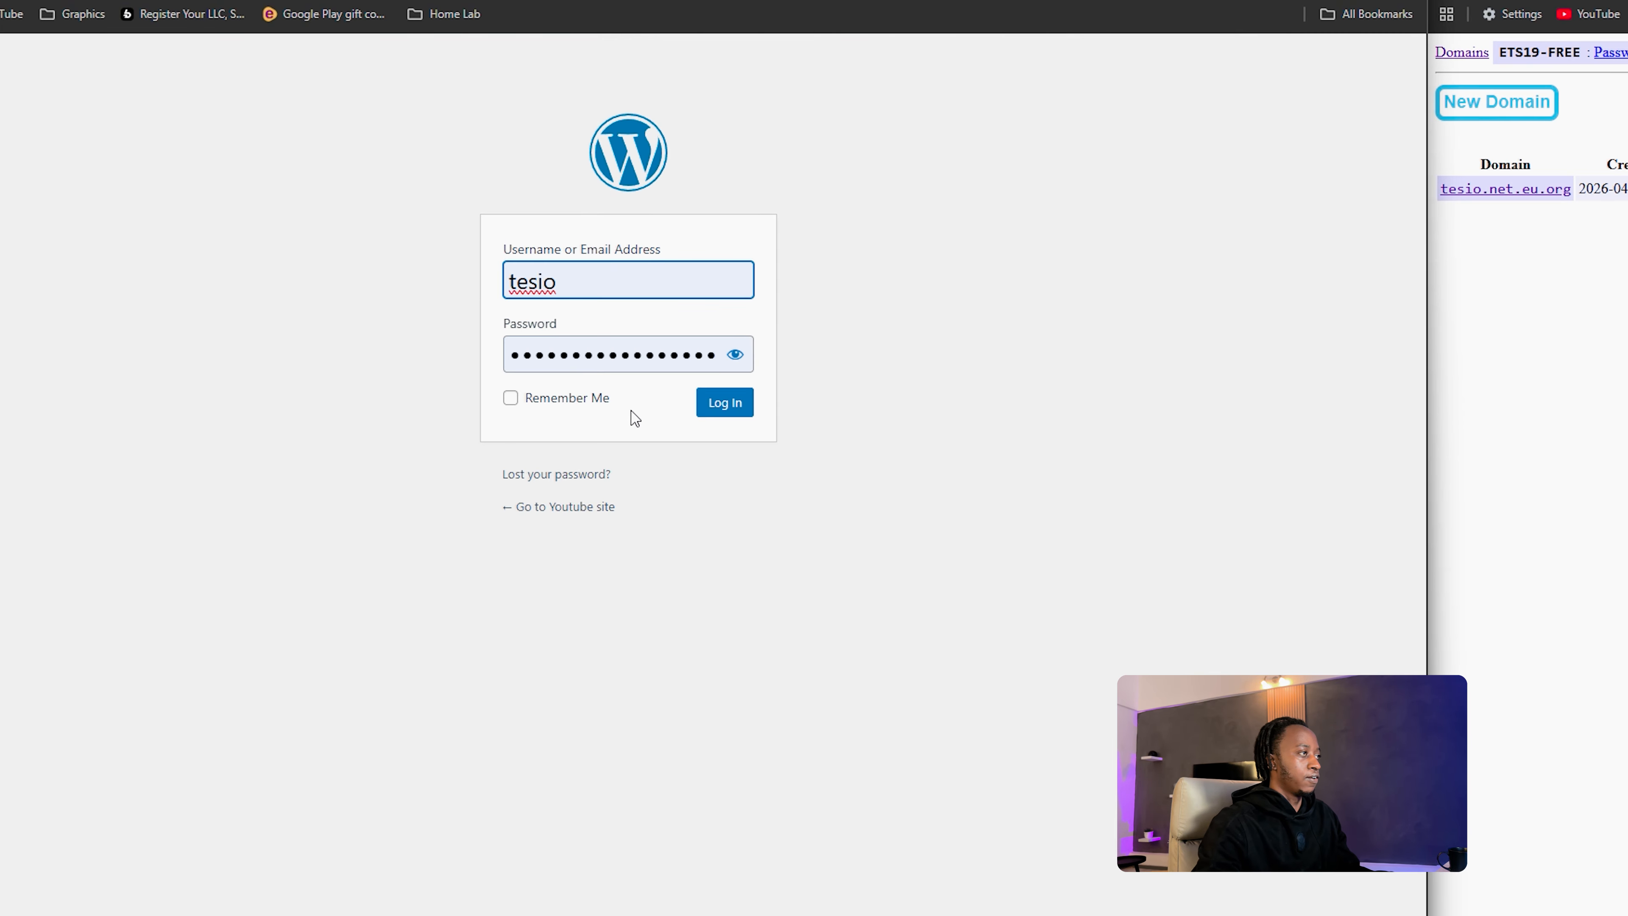
click(512, 402)
click(716, 410)
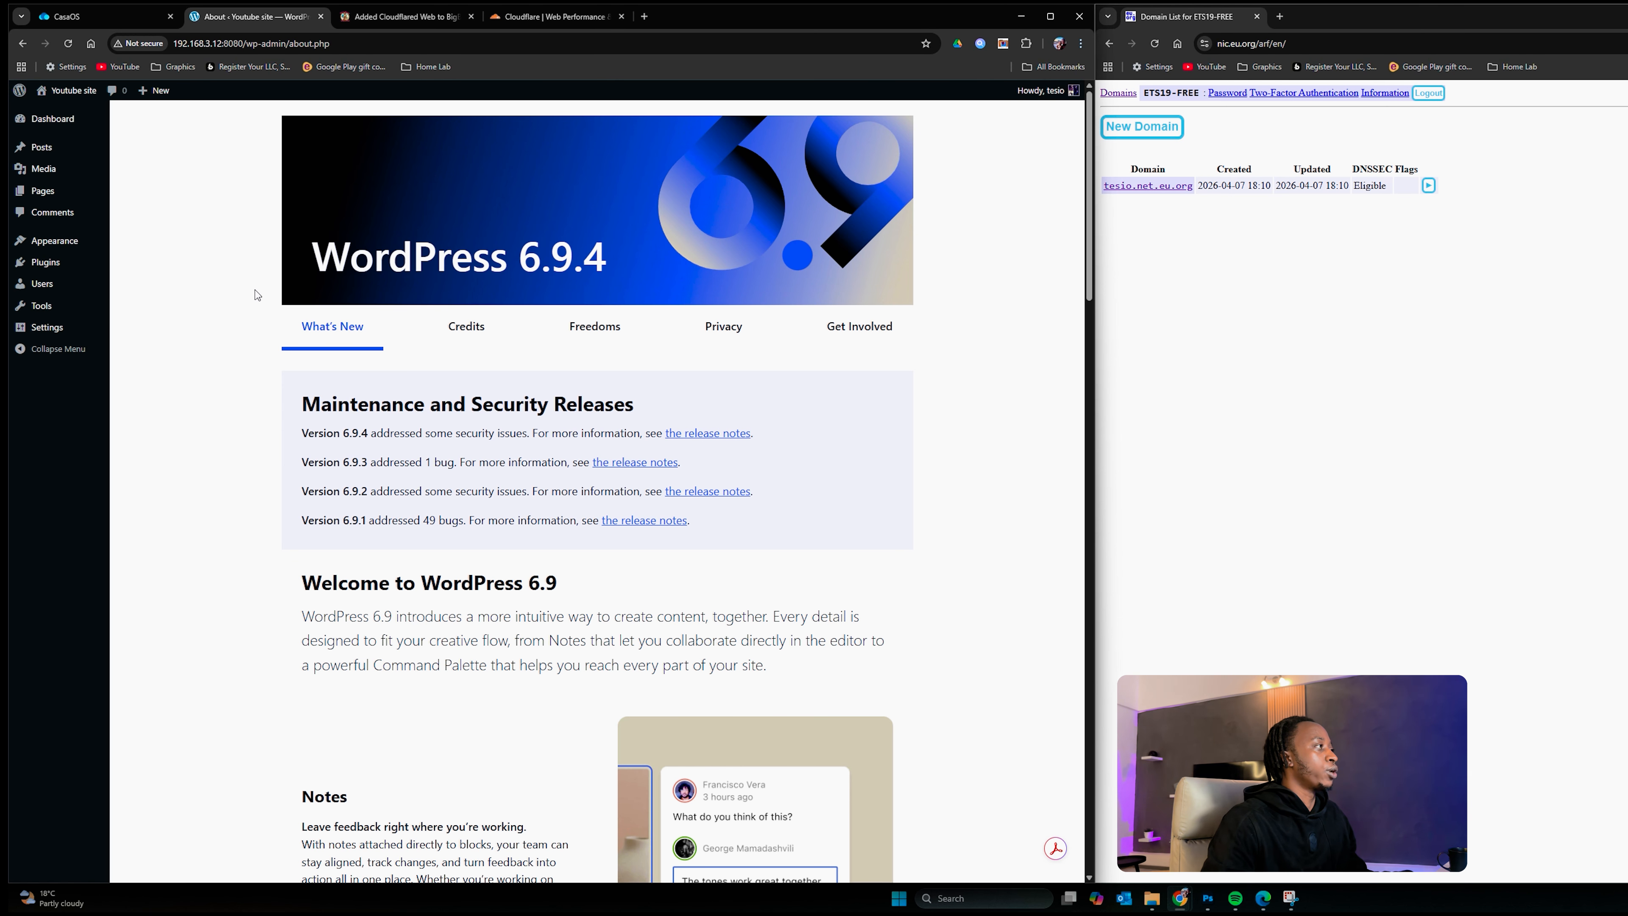
mouse_move(79, 194)
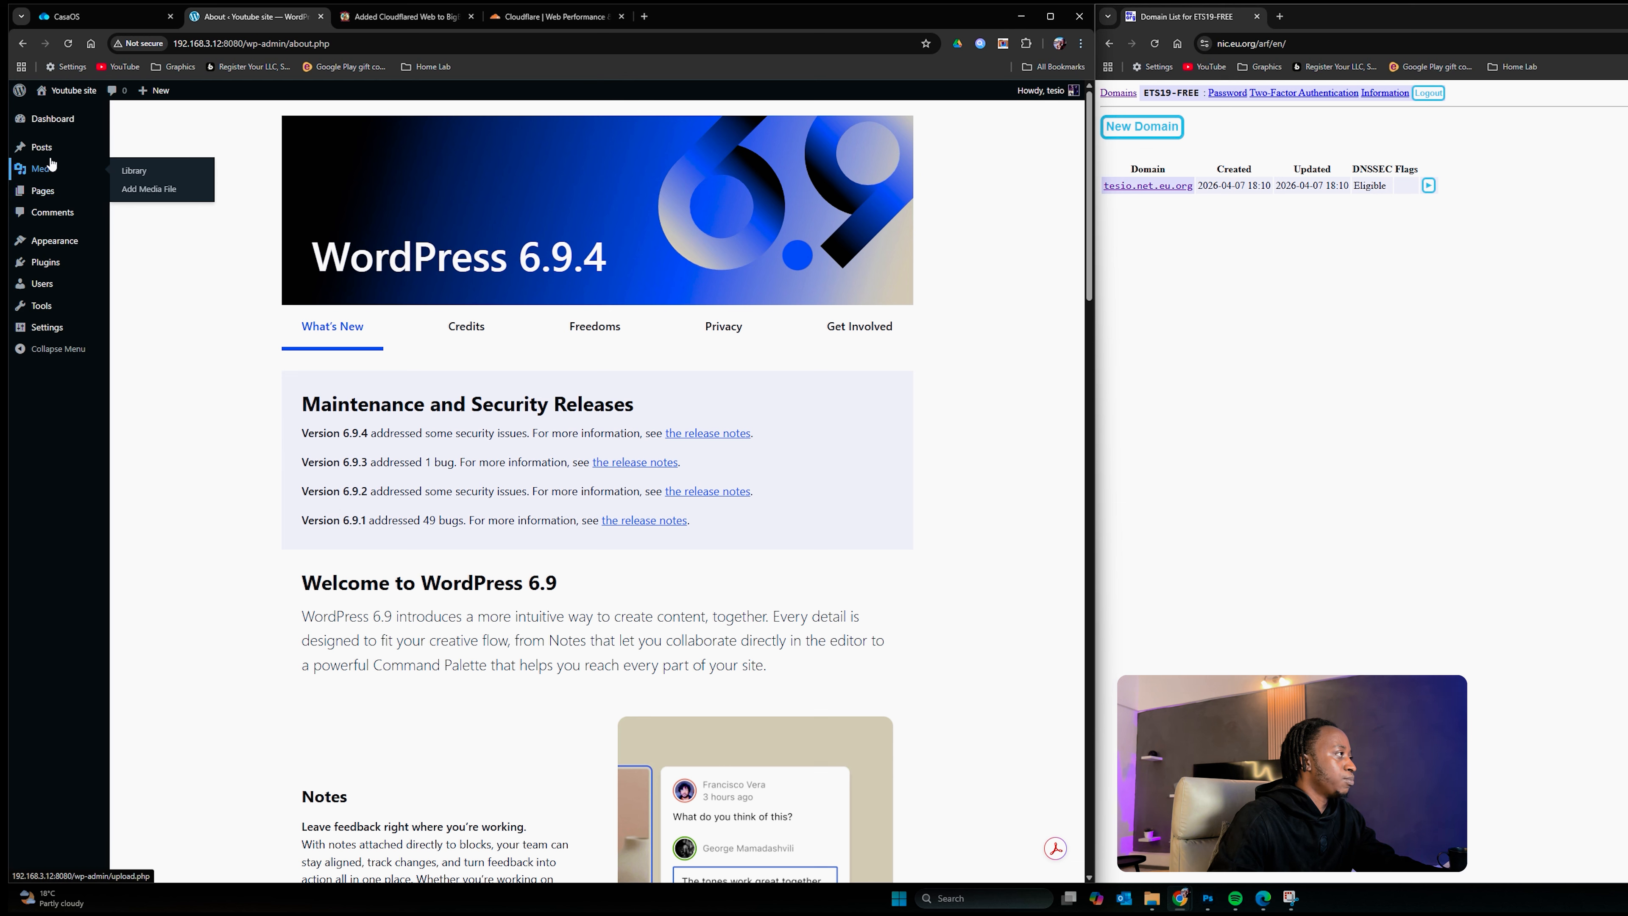
mouse_move(48, 247)
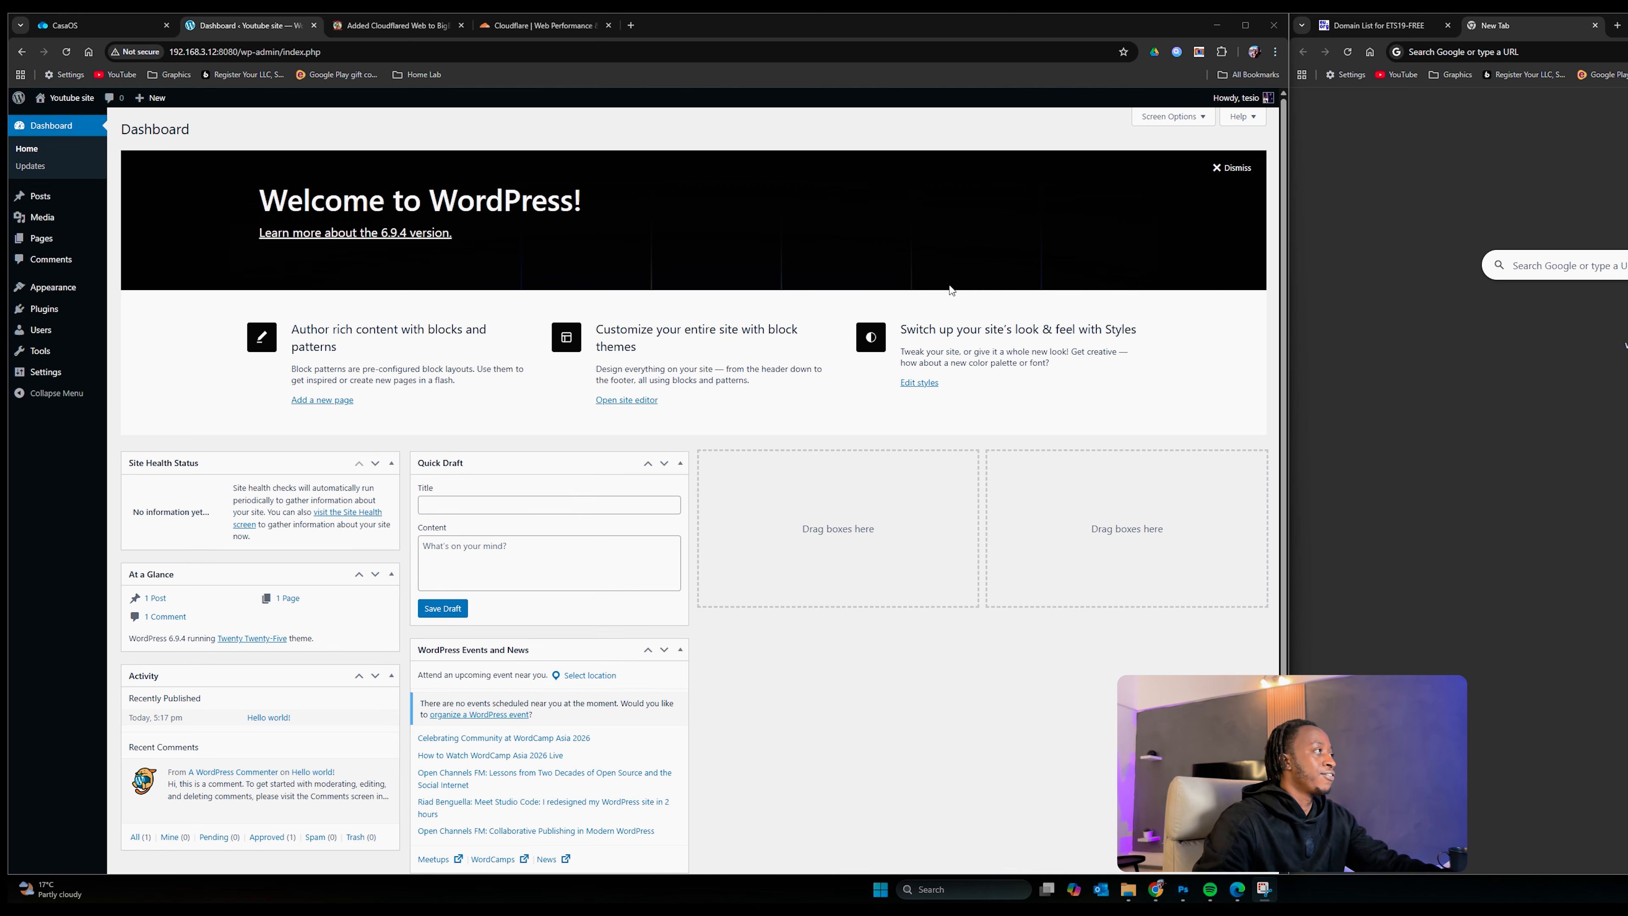
Step: View the Youtube site's front page from the CasaOS WordPress tile, then close it and return to the Dashboard
click(90, 25)
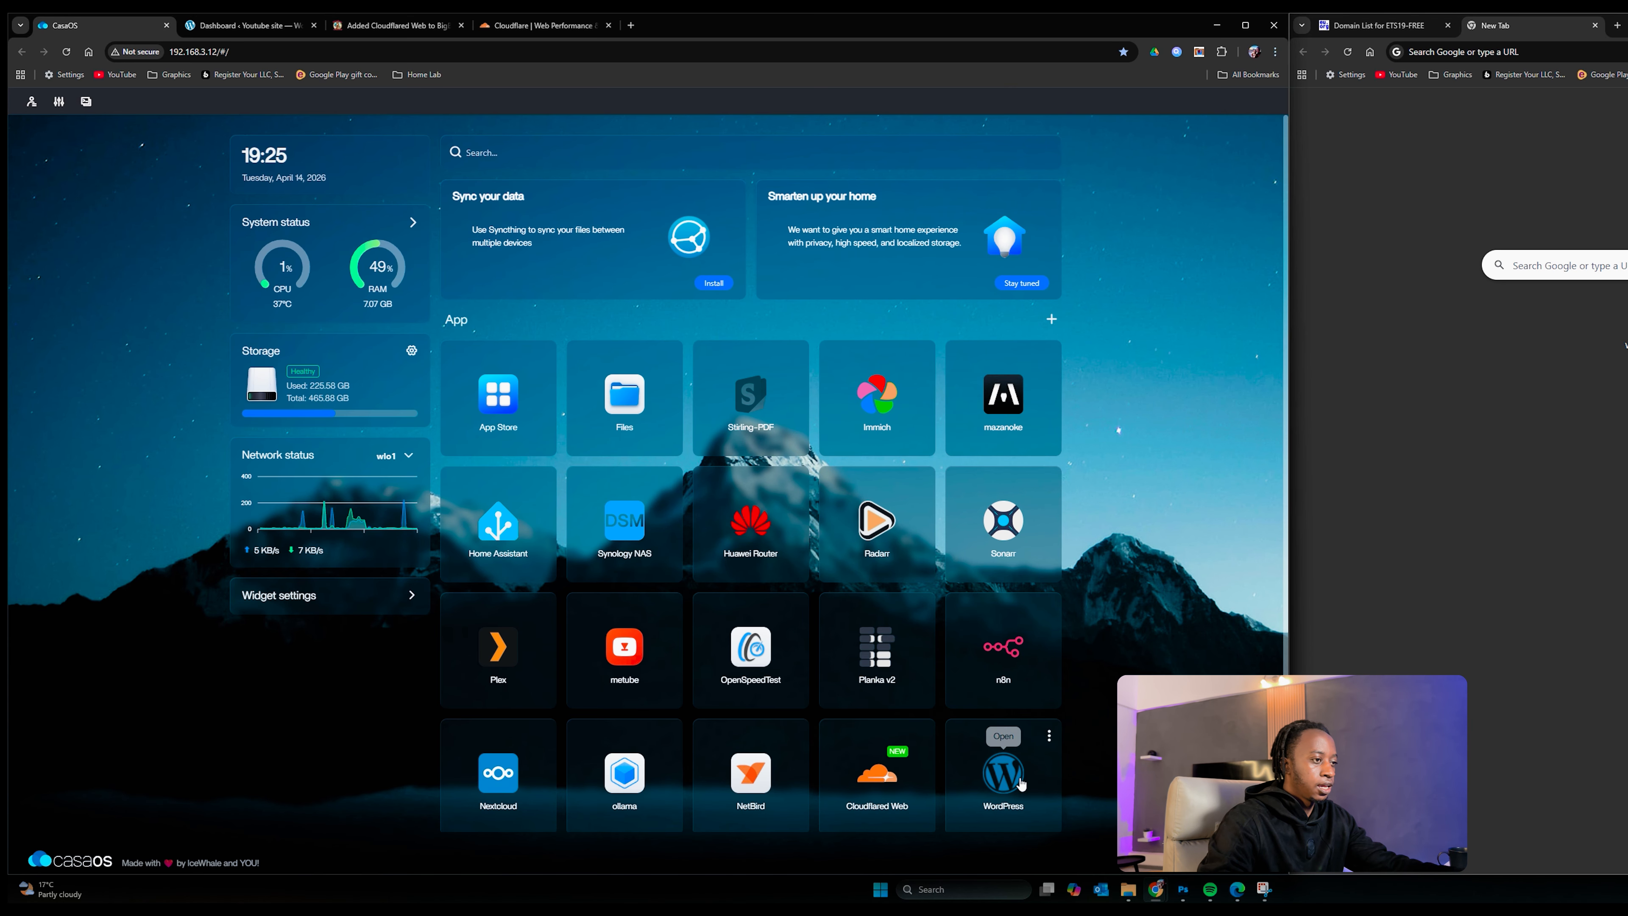
click(996, 785)
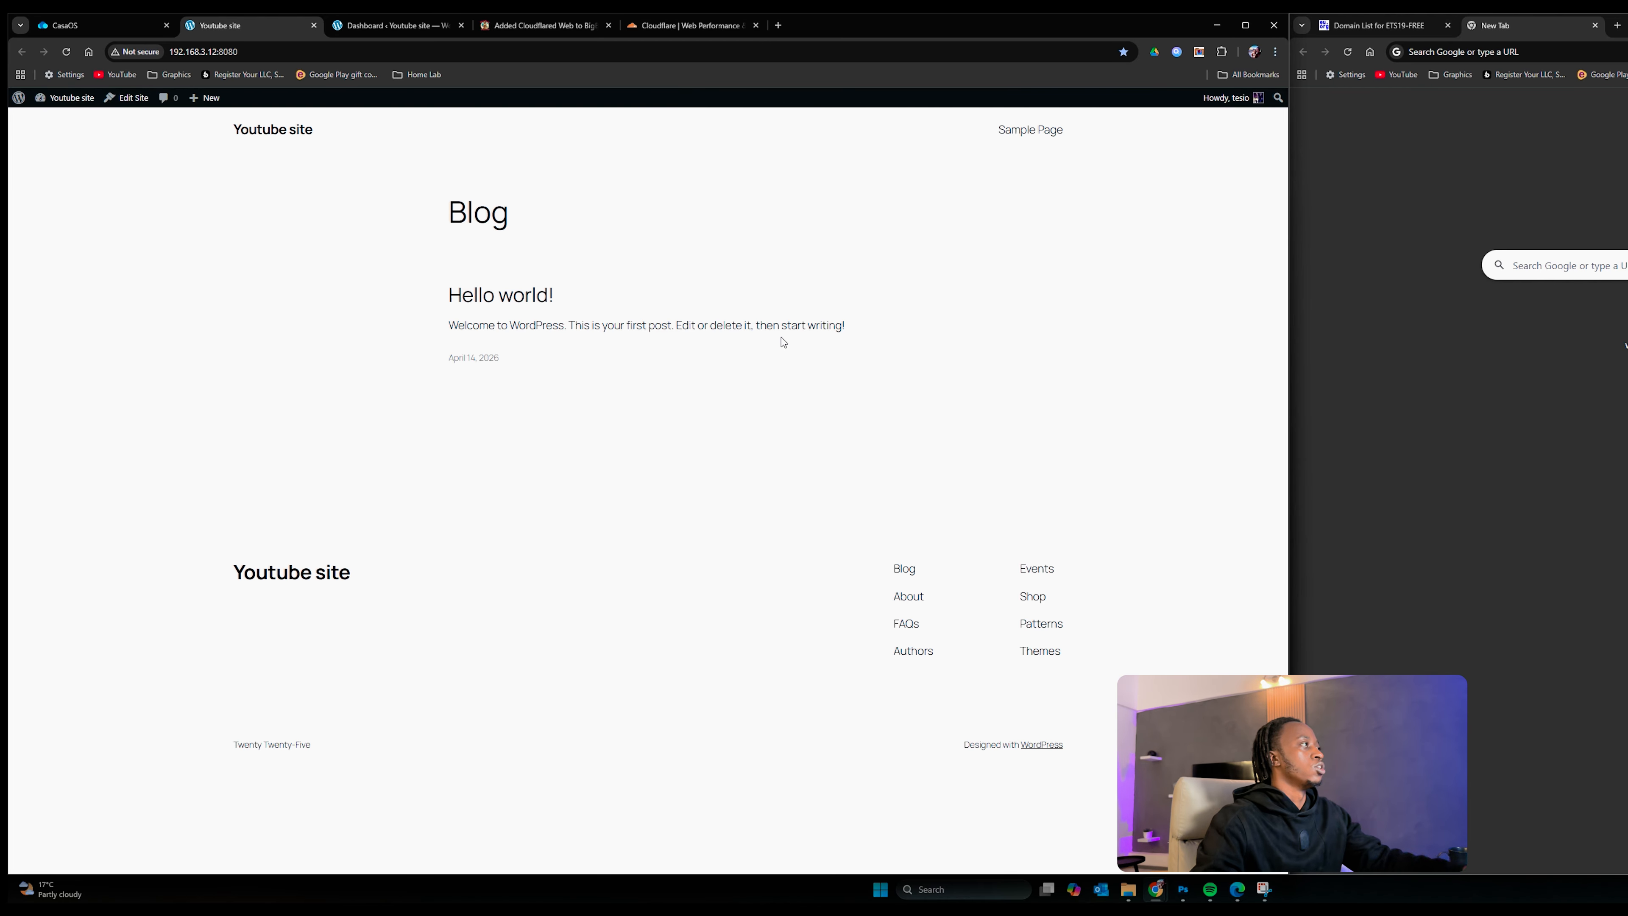
click(314, 26)
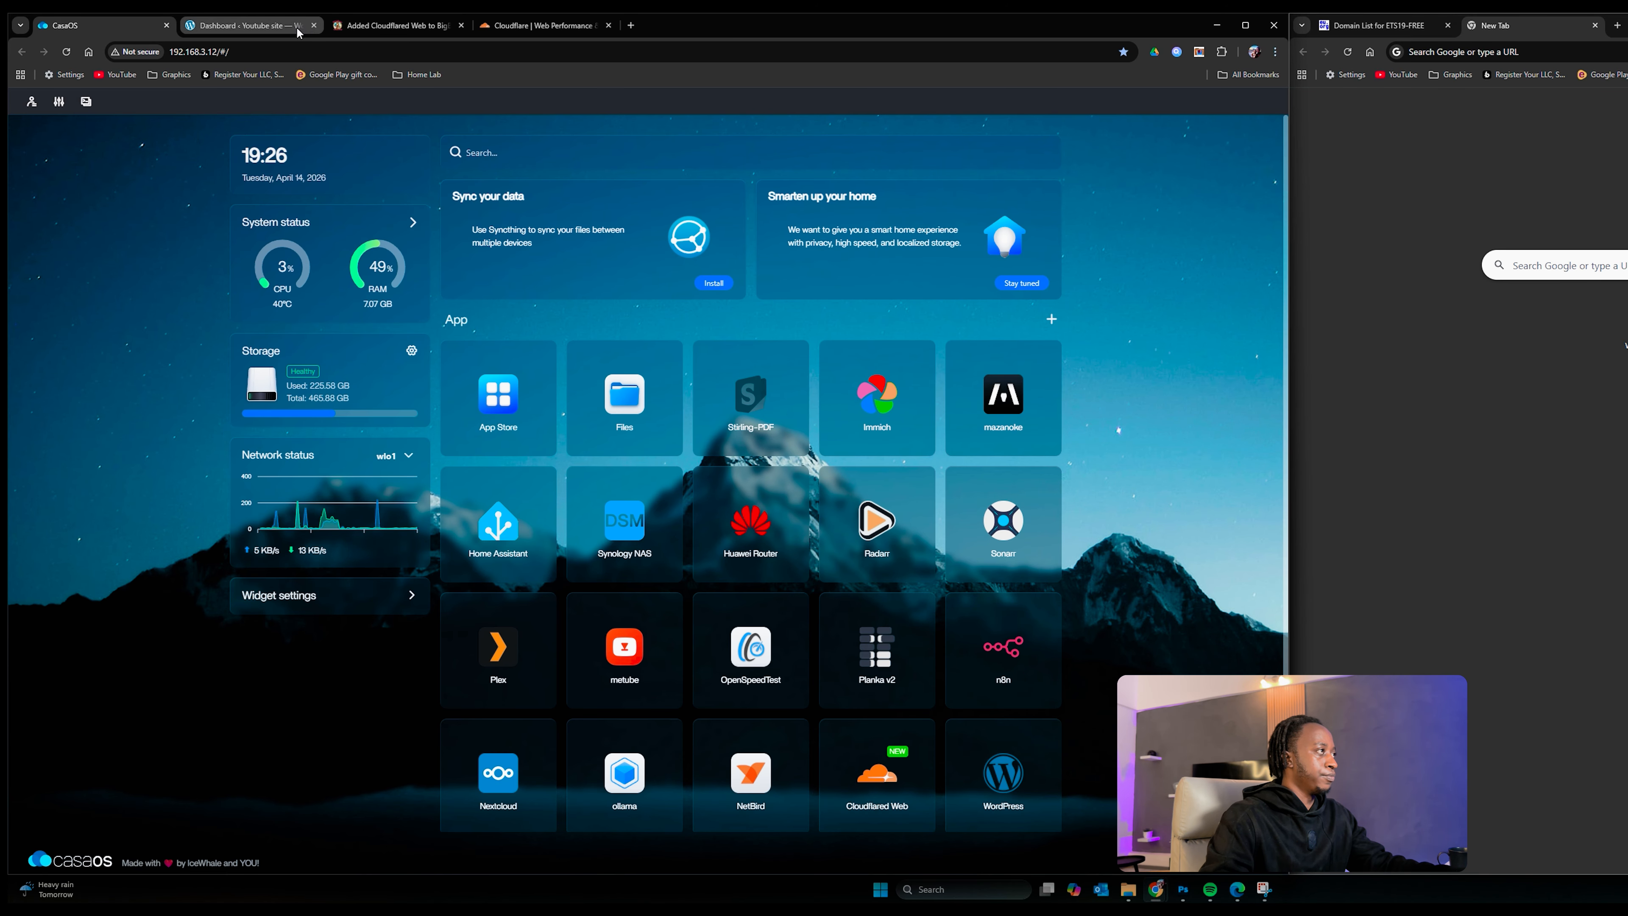
click(292, 28)
scroll(146, 346, down, 1)
mouse_move(44, 241)
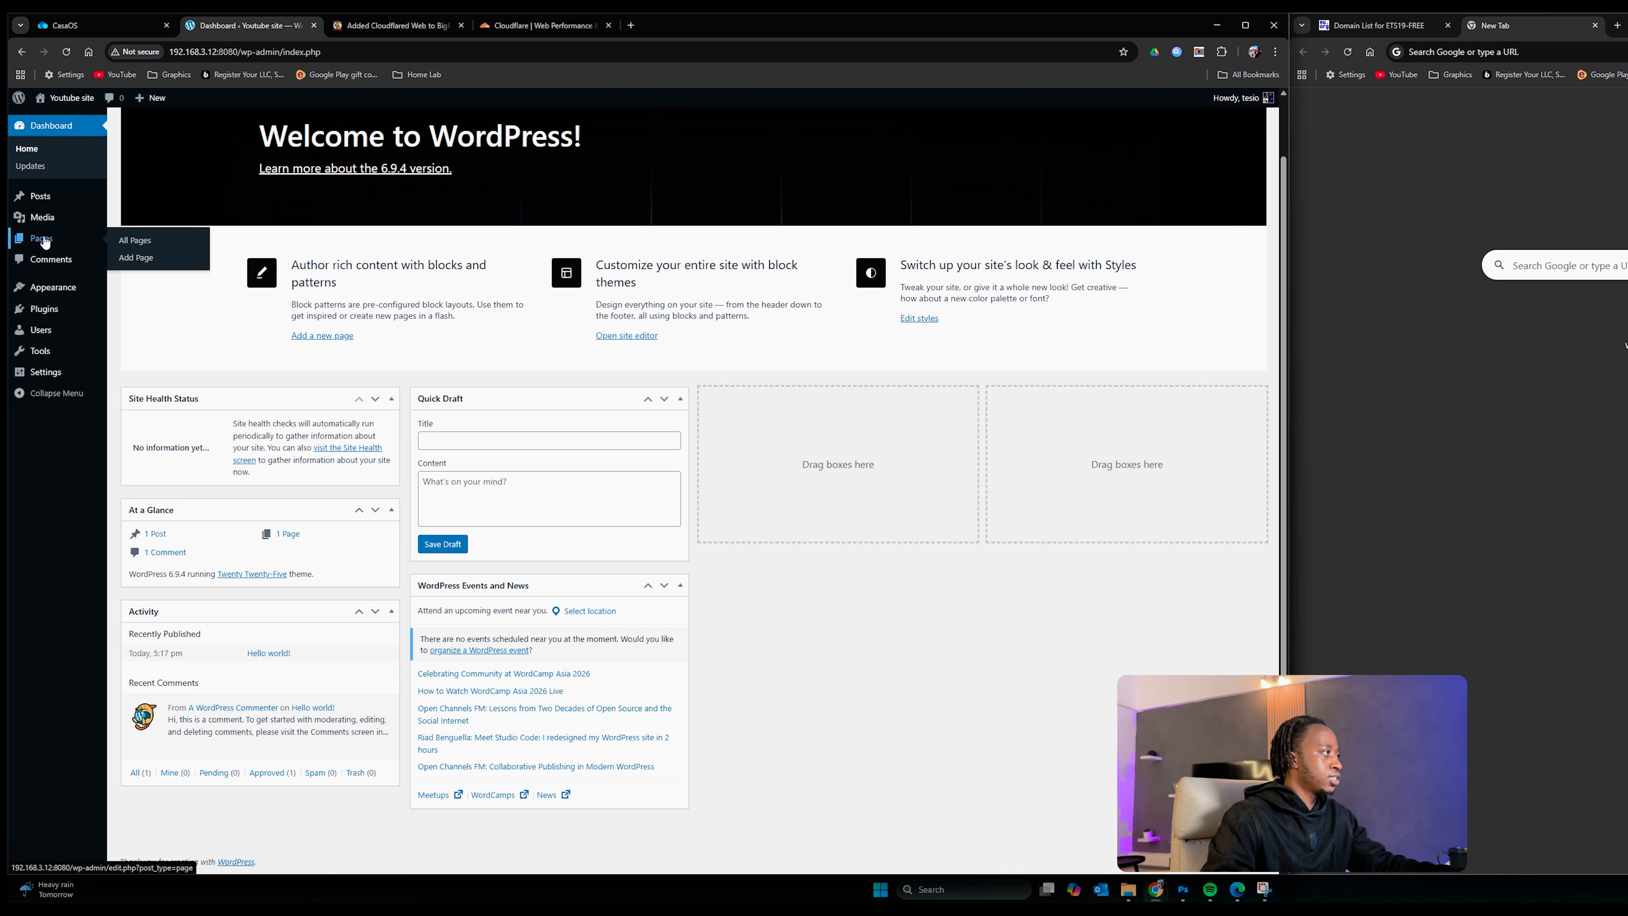
Step: Add a new page built from The Stories Book pattern
click(188, 132)
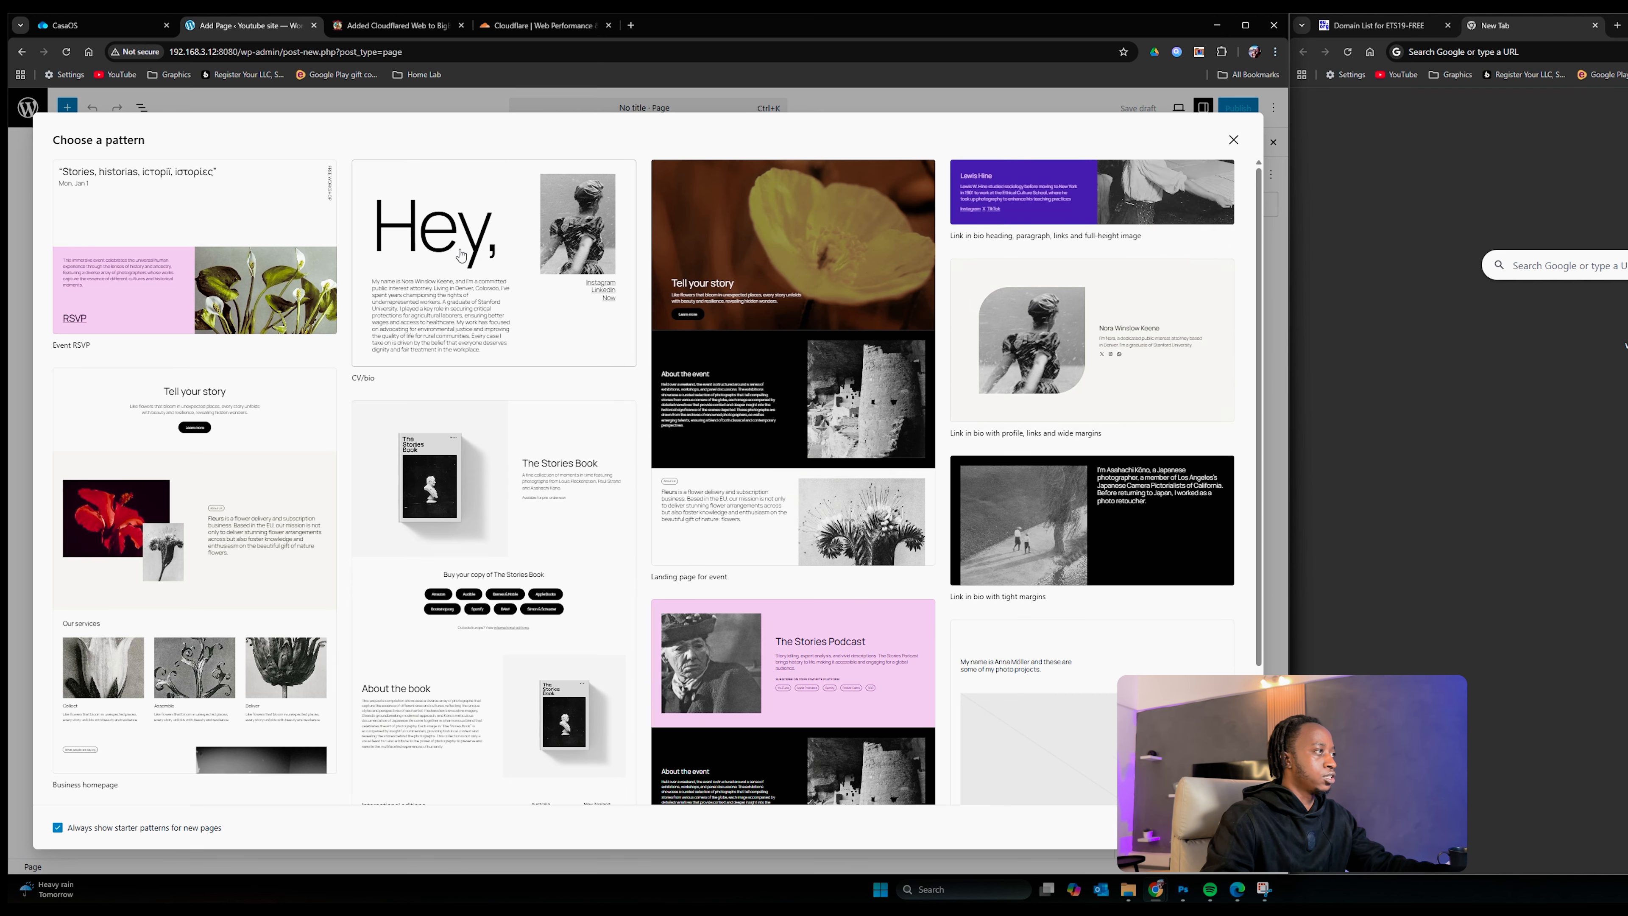
scroll(945, 490, down, 10)
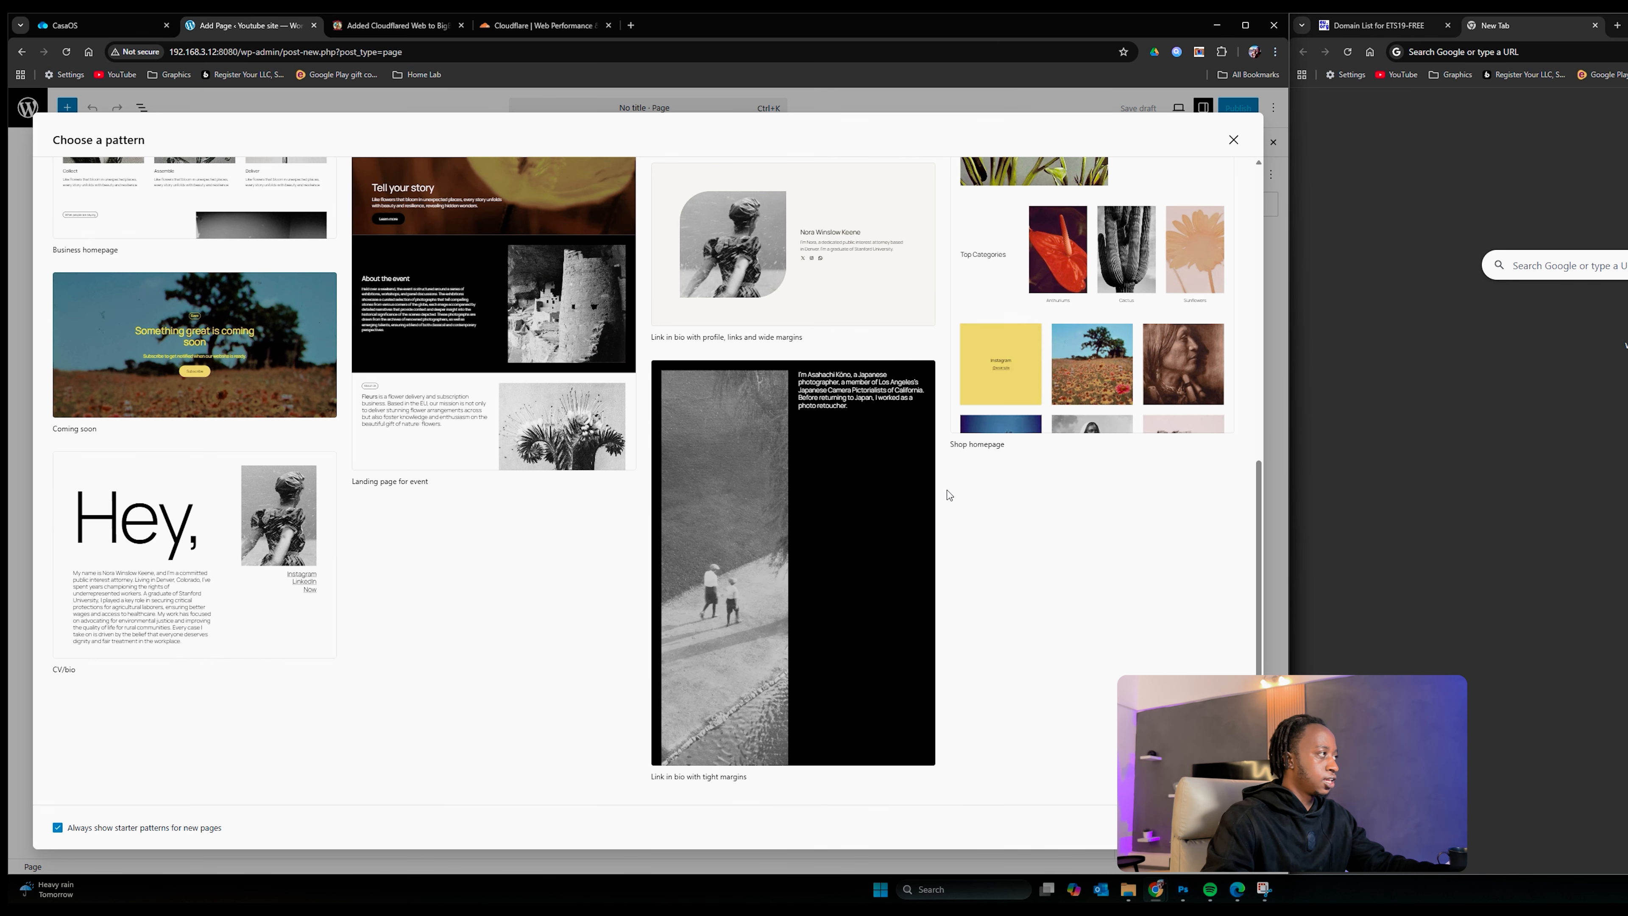
scroll(946, 490, up, 10)
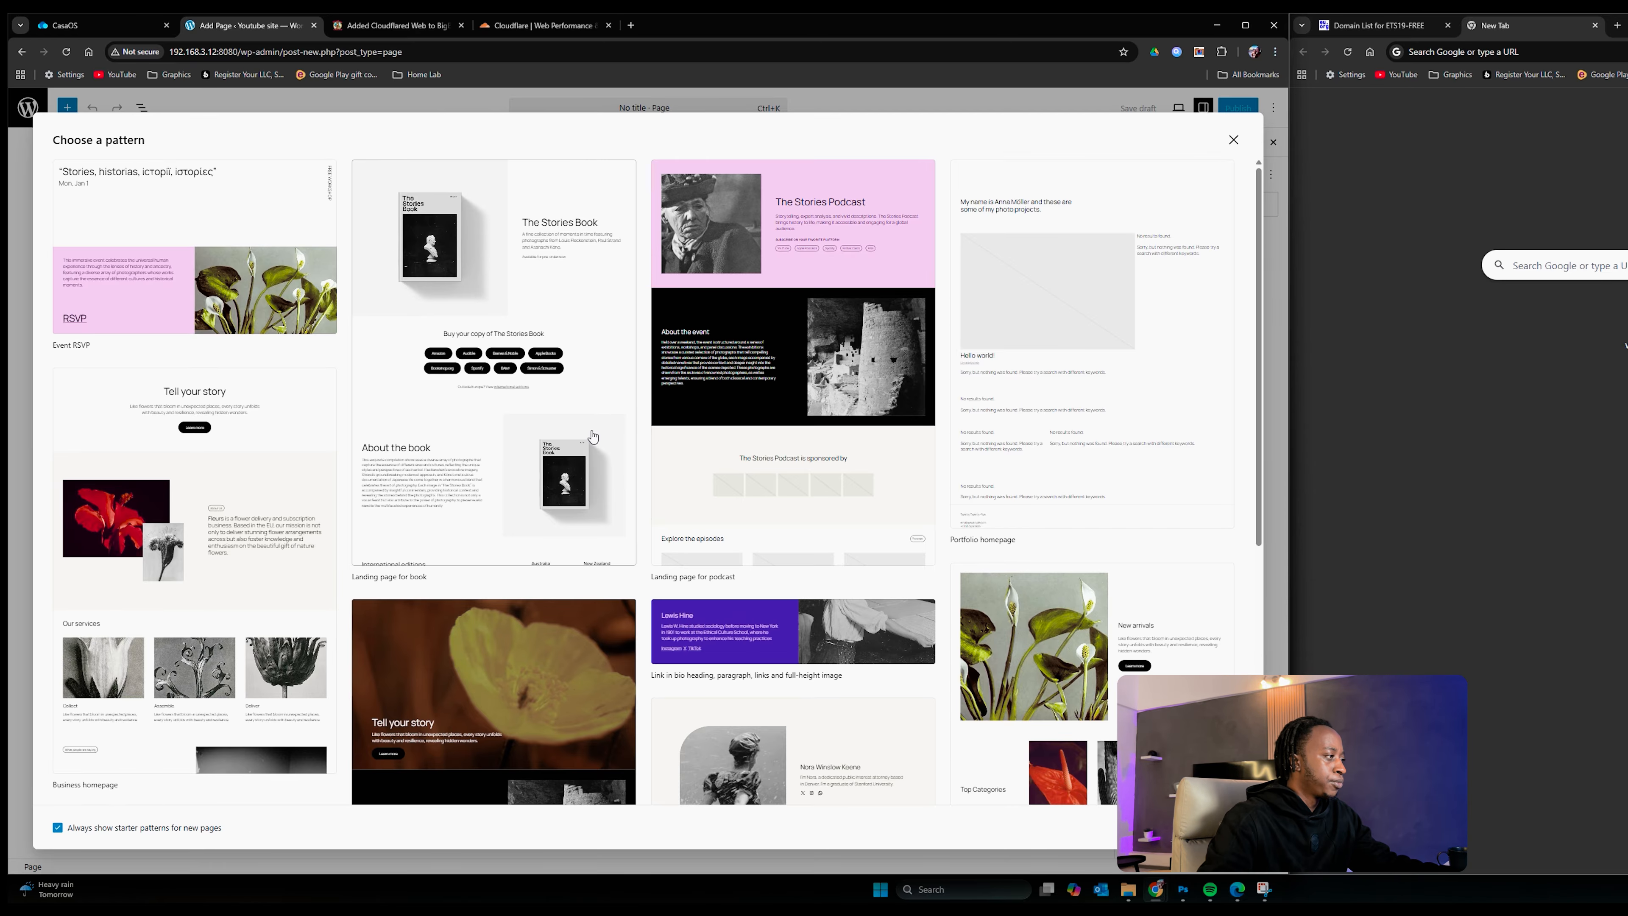
scroll(592, 436, down, 8)
scroll(489, 496, up, 10)
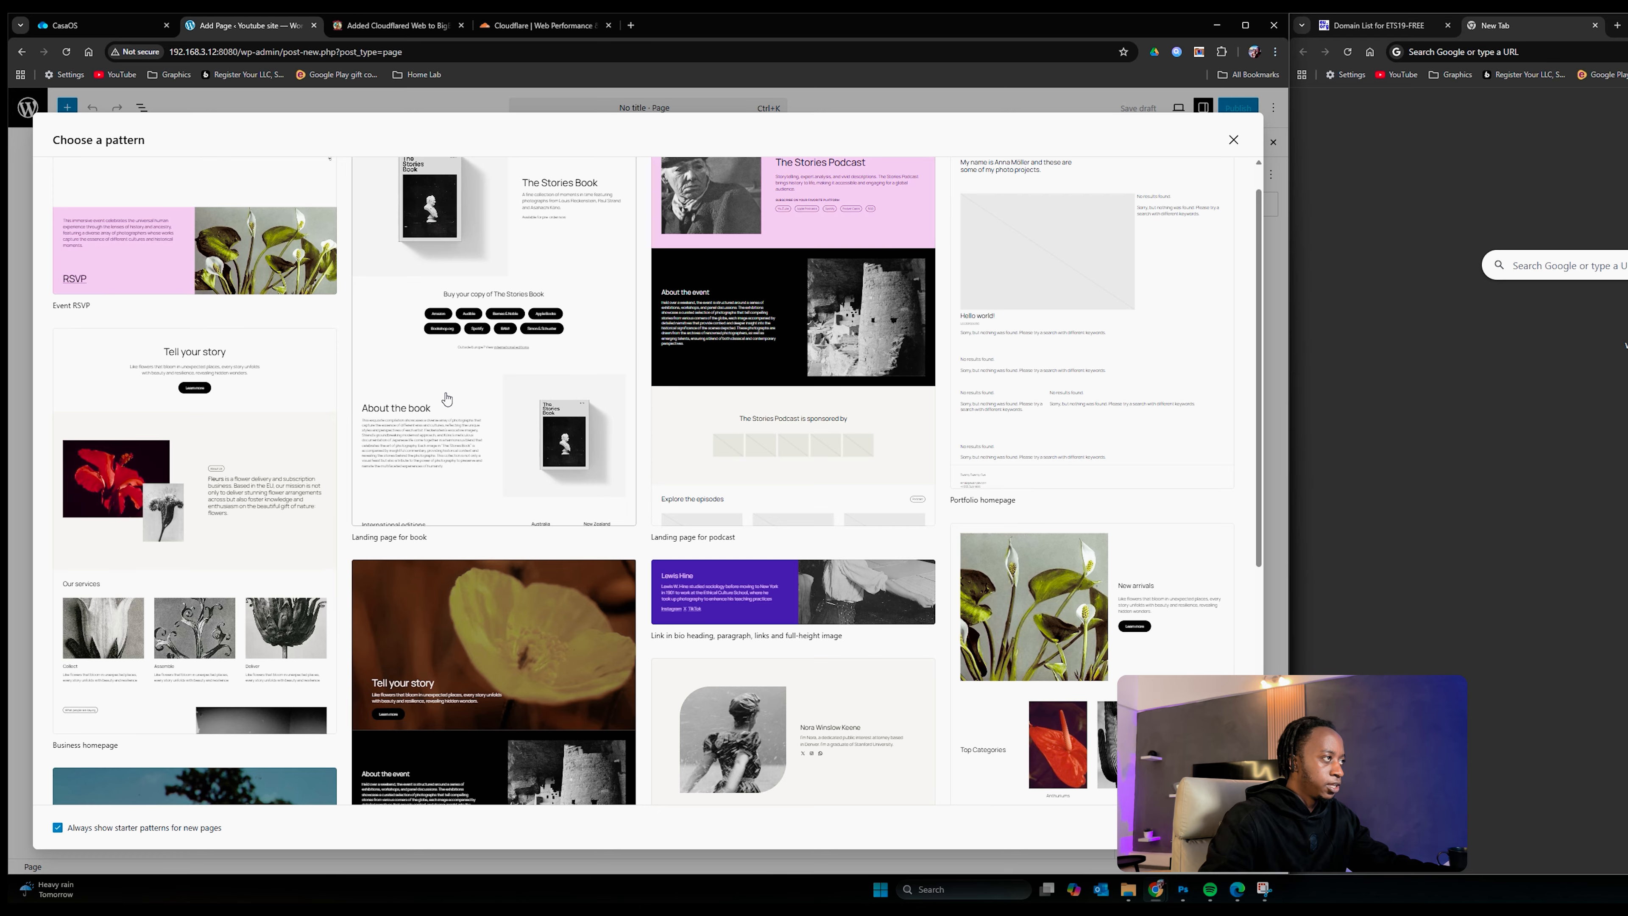
click(533, 413)
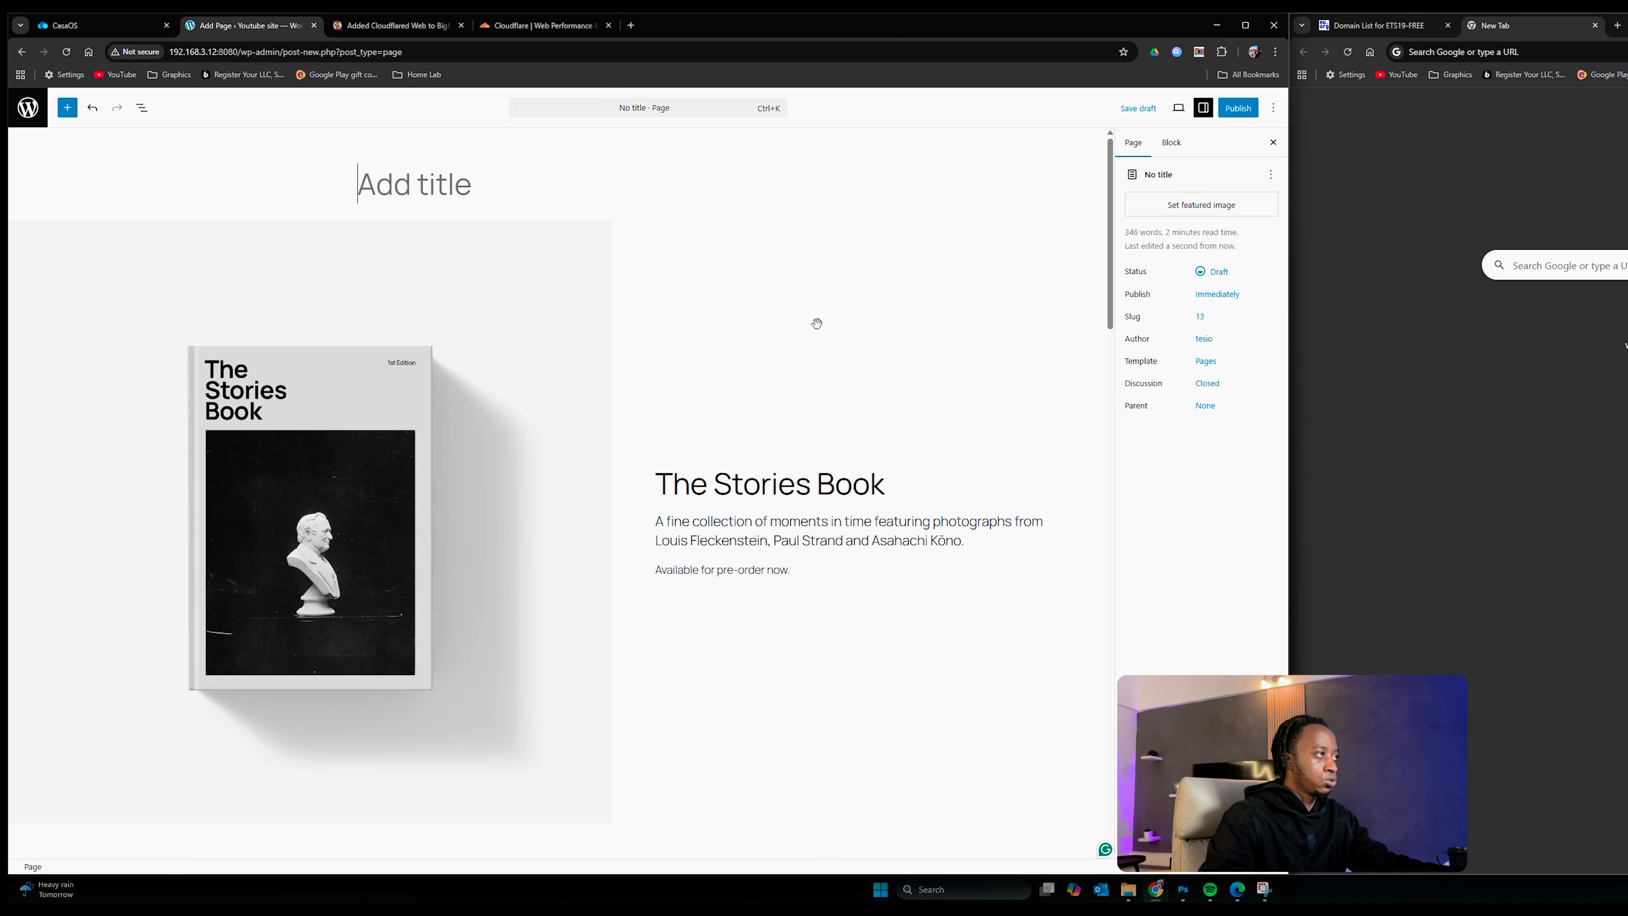
Step: Title the page 'Youtube' and select the book cover image block
text(You)
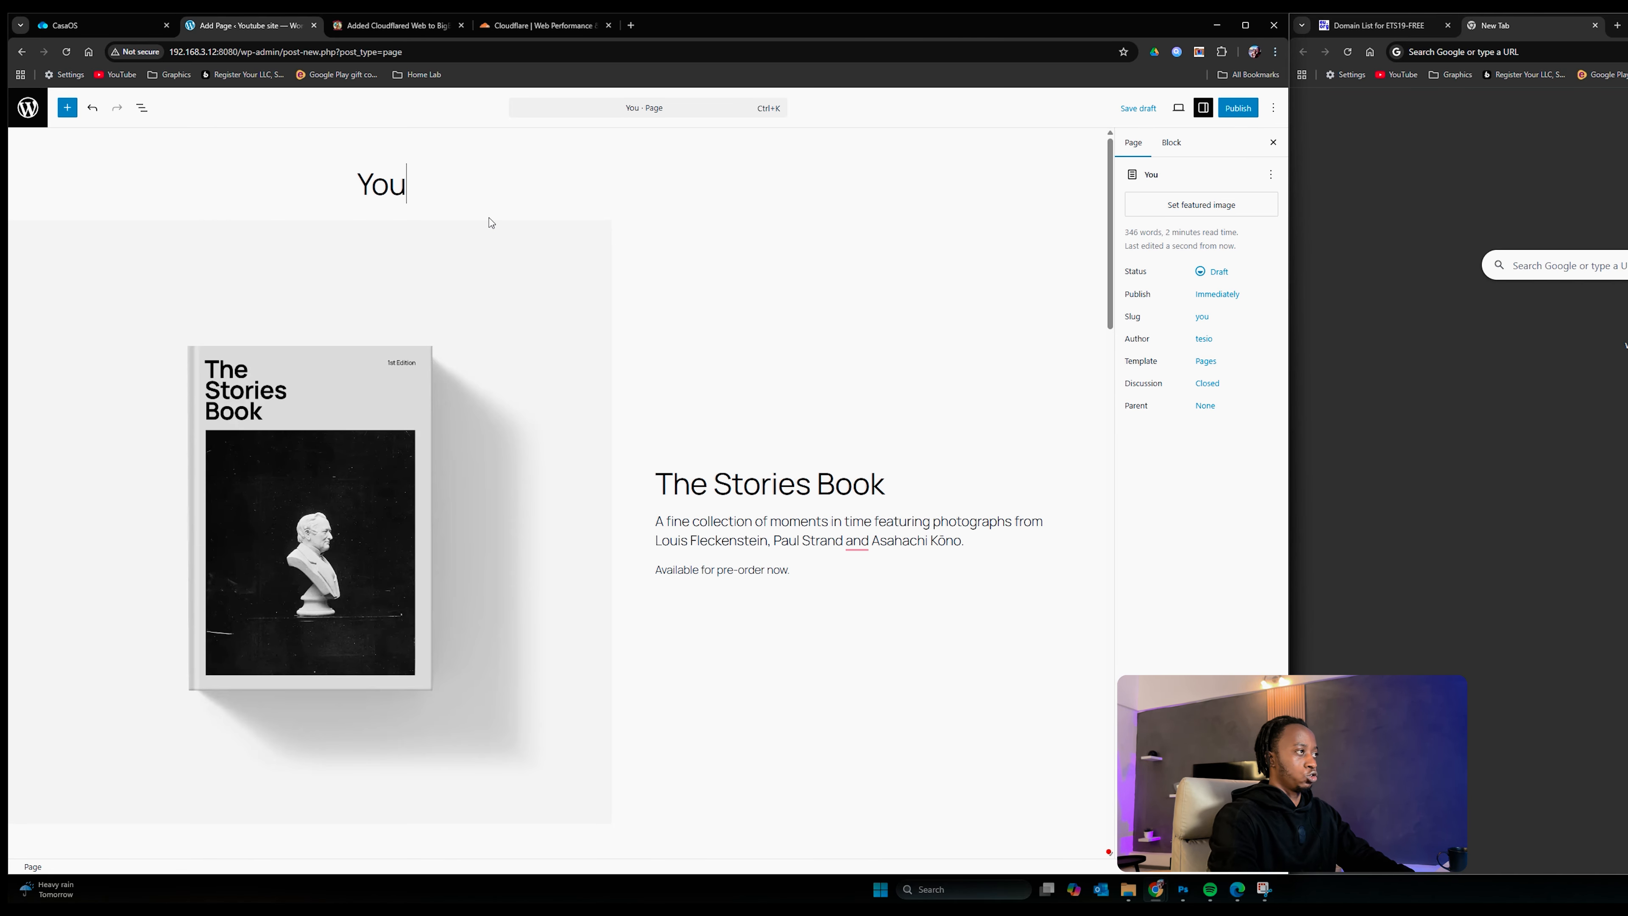
text(tube)
scroll(602, 467, down, 8)
scroll(571, 457, up, 8)
scroll(571, 458, down, 10)
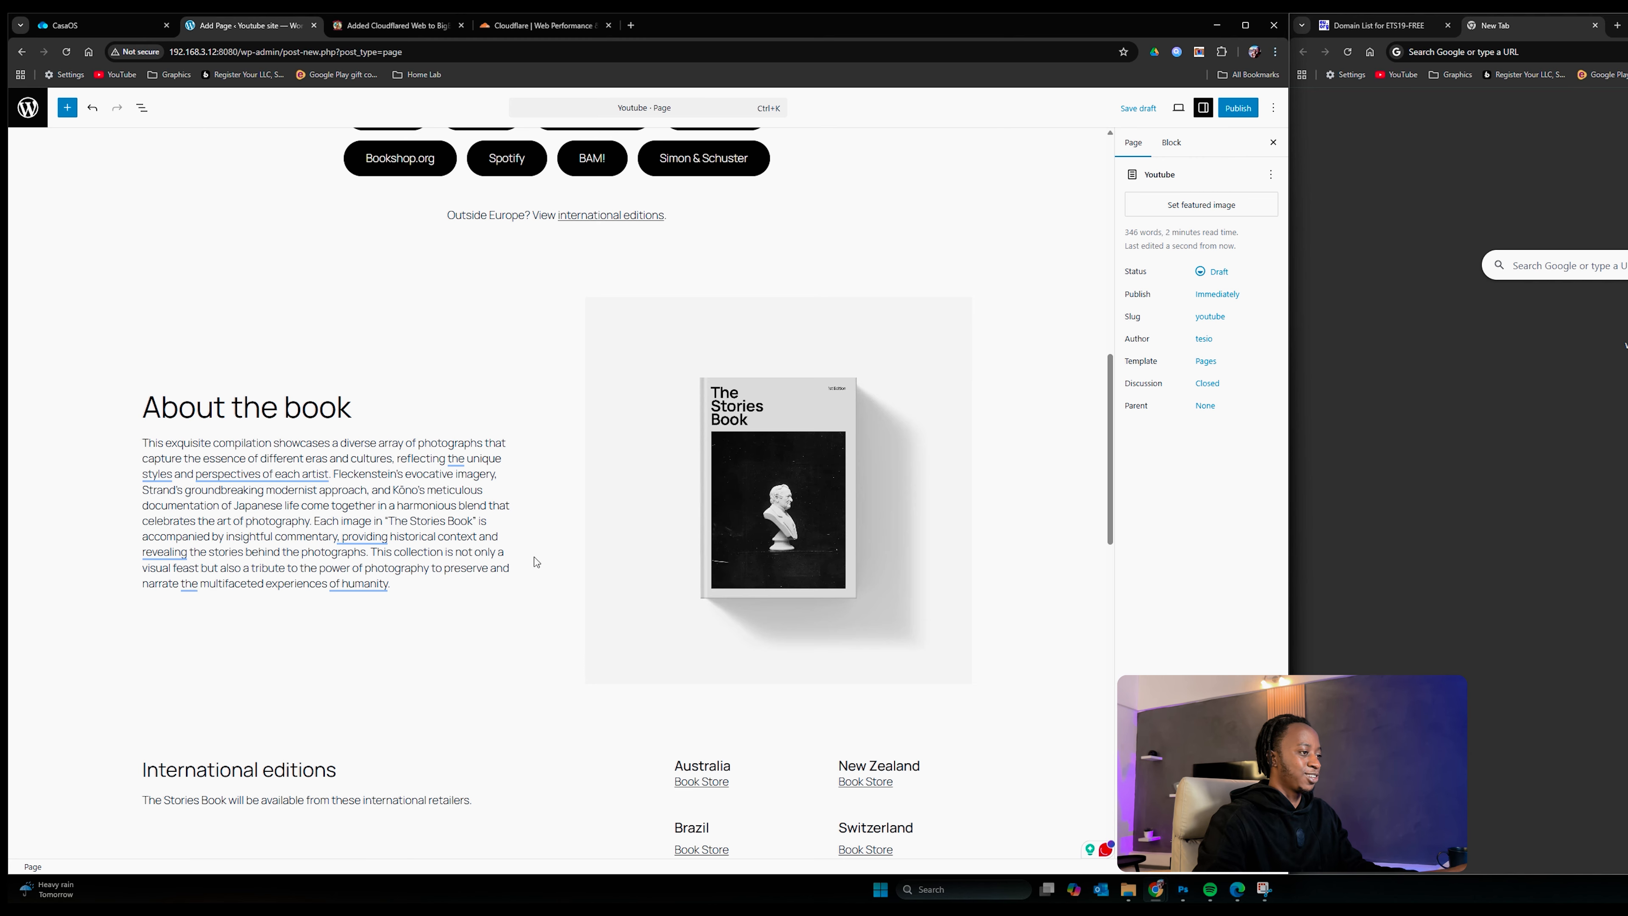
scroll(677, 733, down, 3)
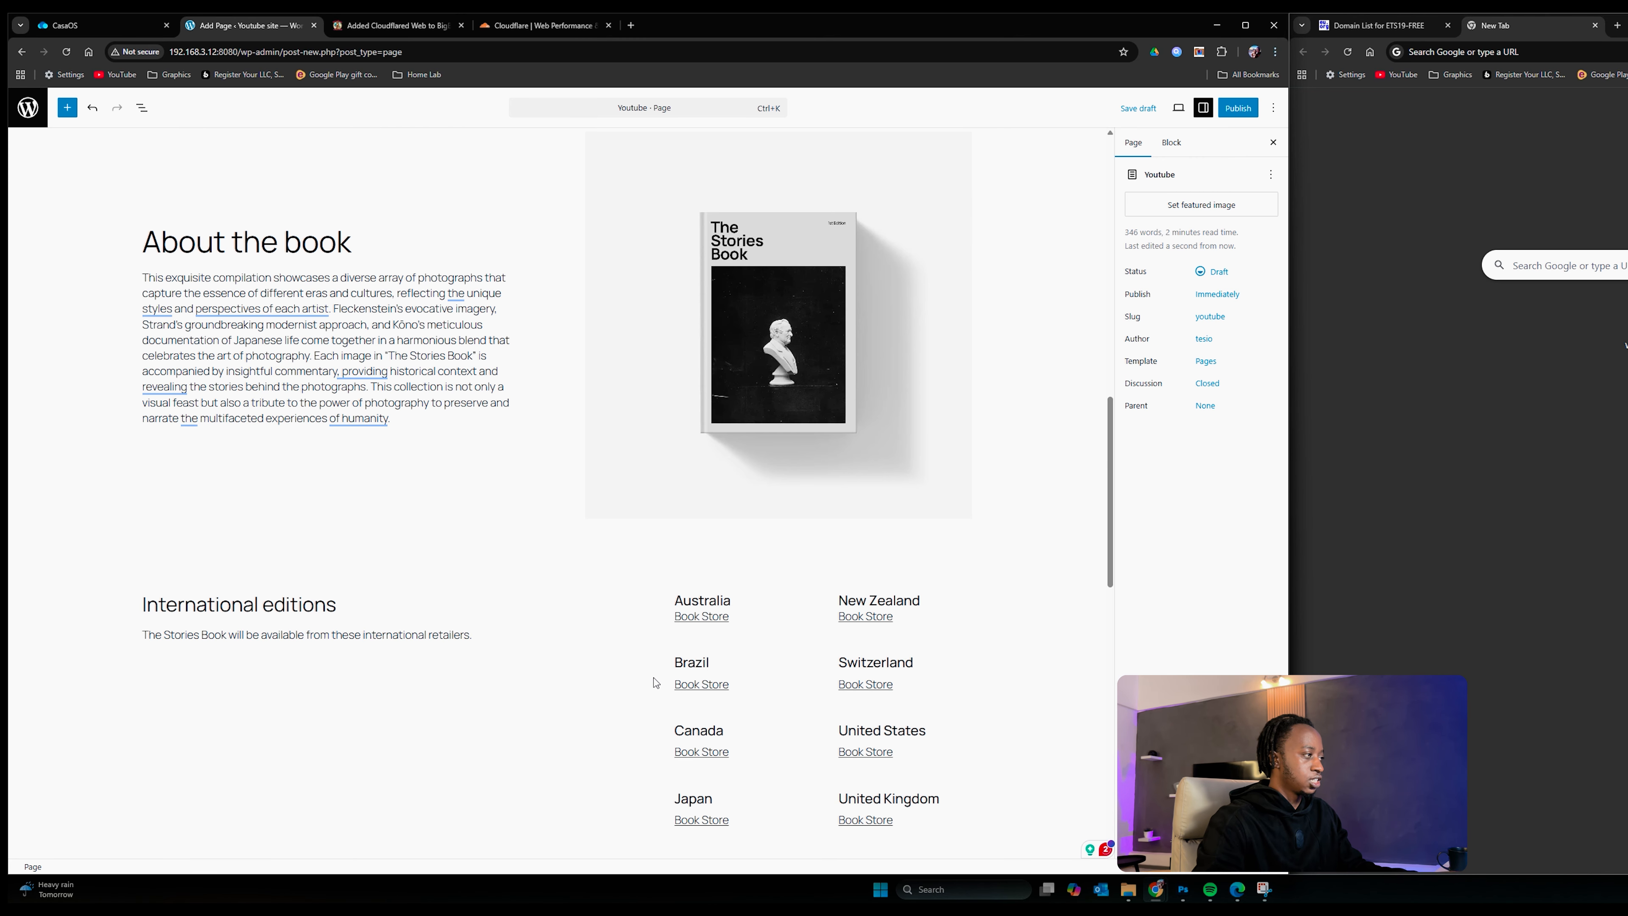
scroll(454, 447, up, 13)
click(447, 392)
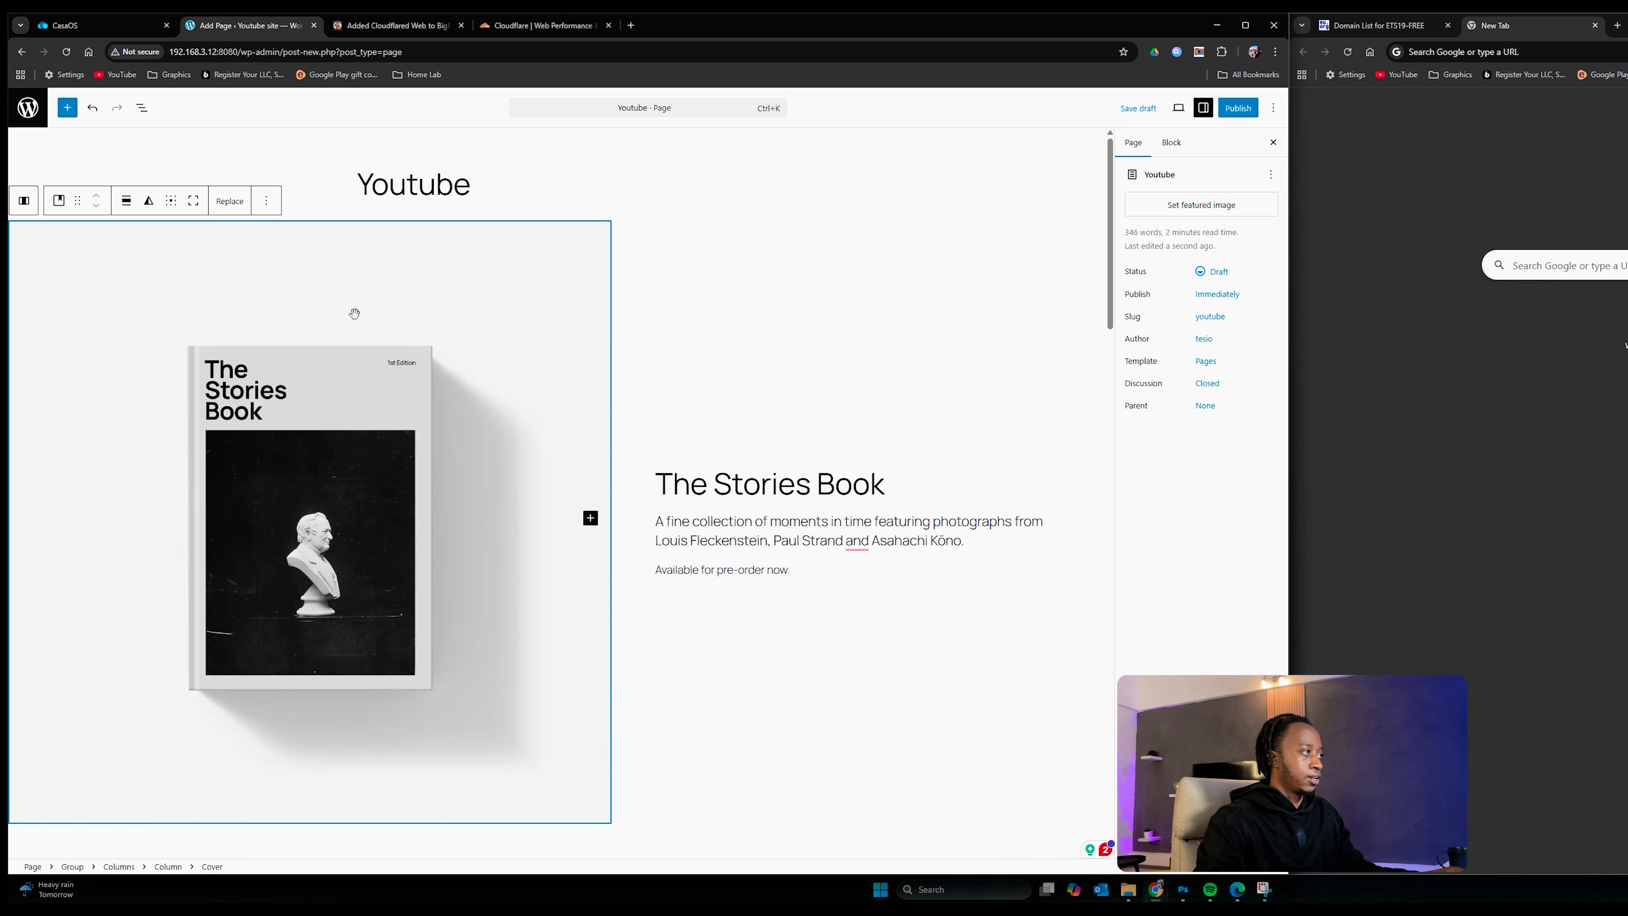
Step: Replace the book cover image with the uploaded photo IMG_2330.jpg
click(237, 200)
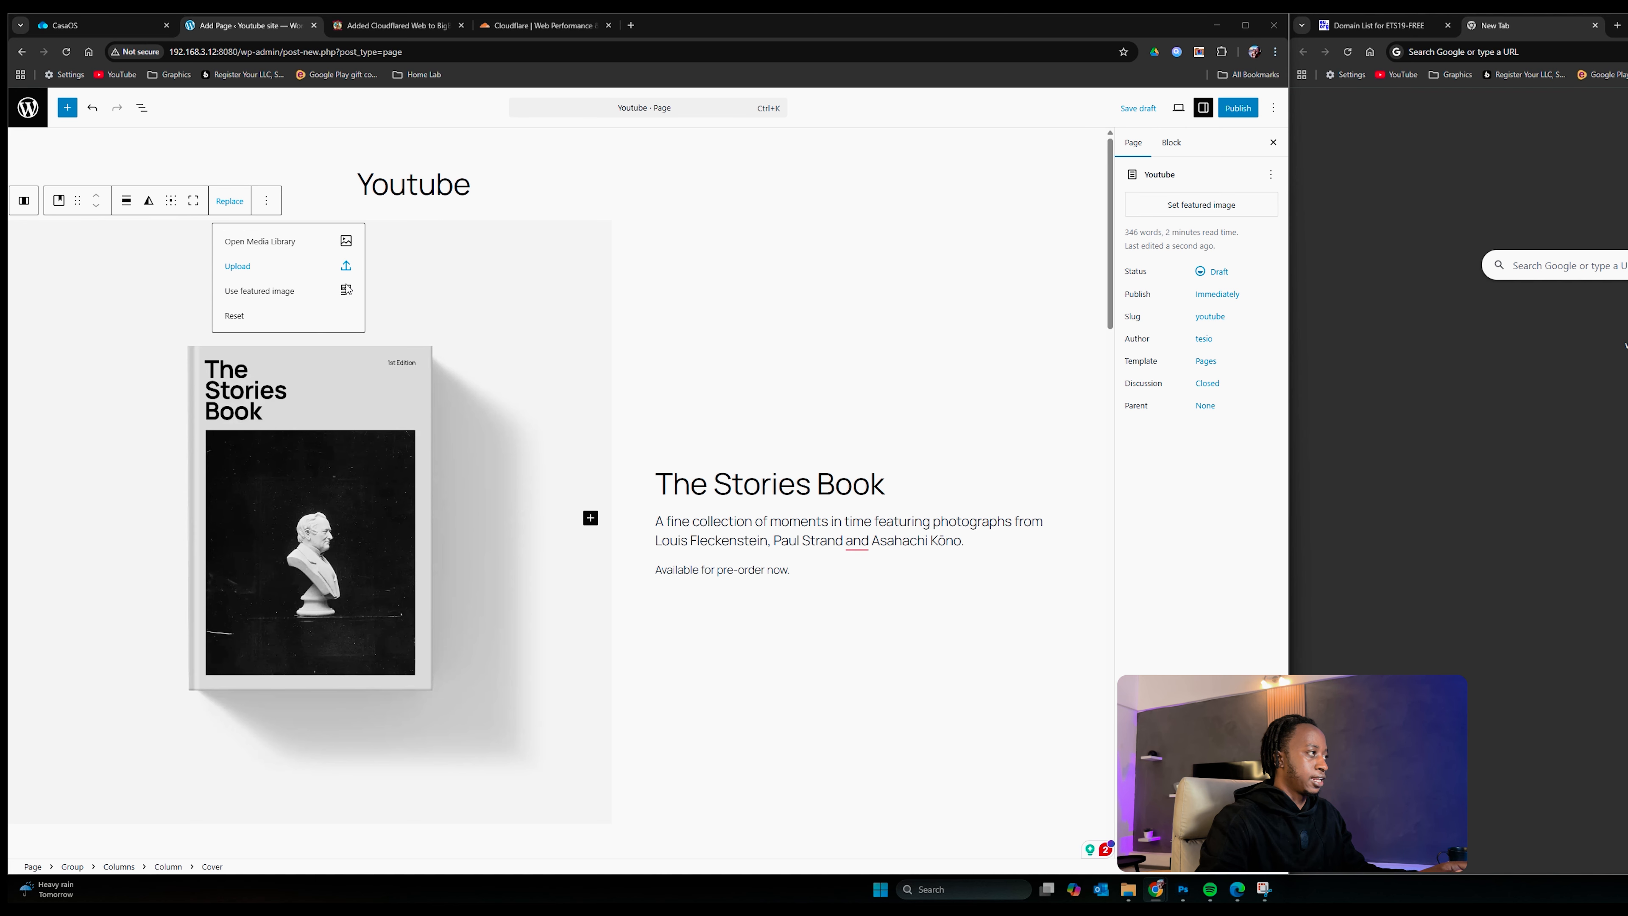
click(323, 265)
scroll(492, 504, down, 10)
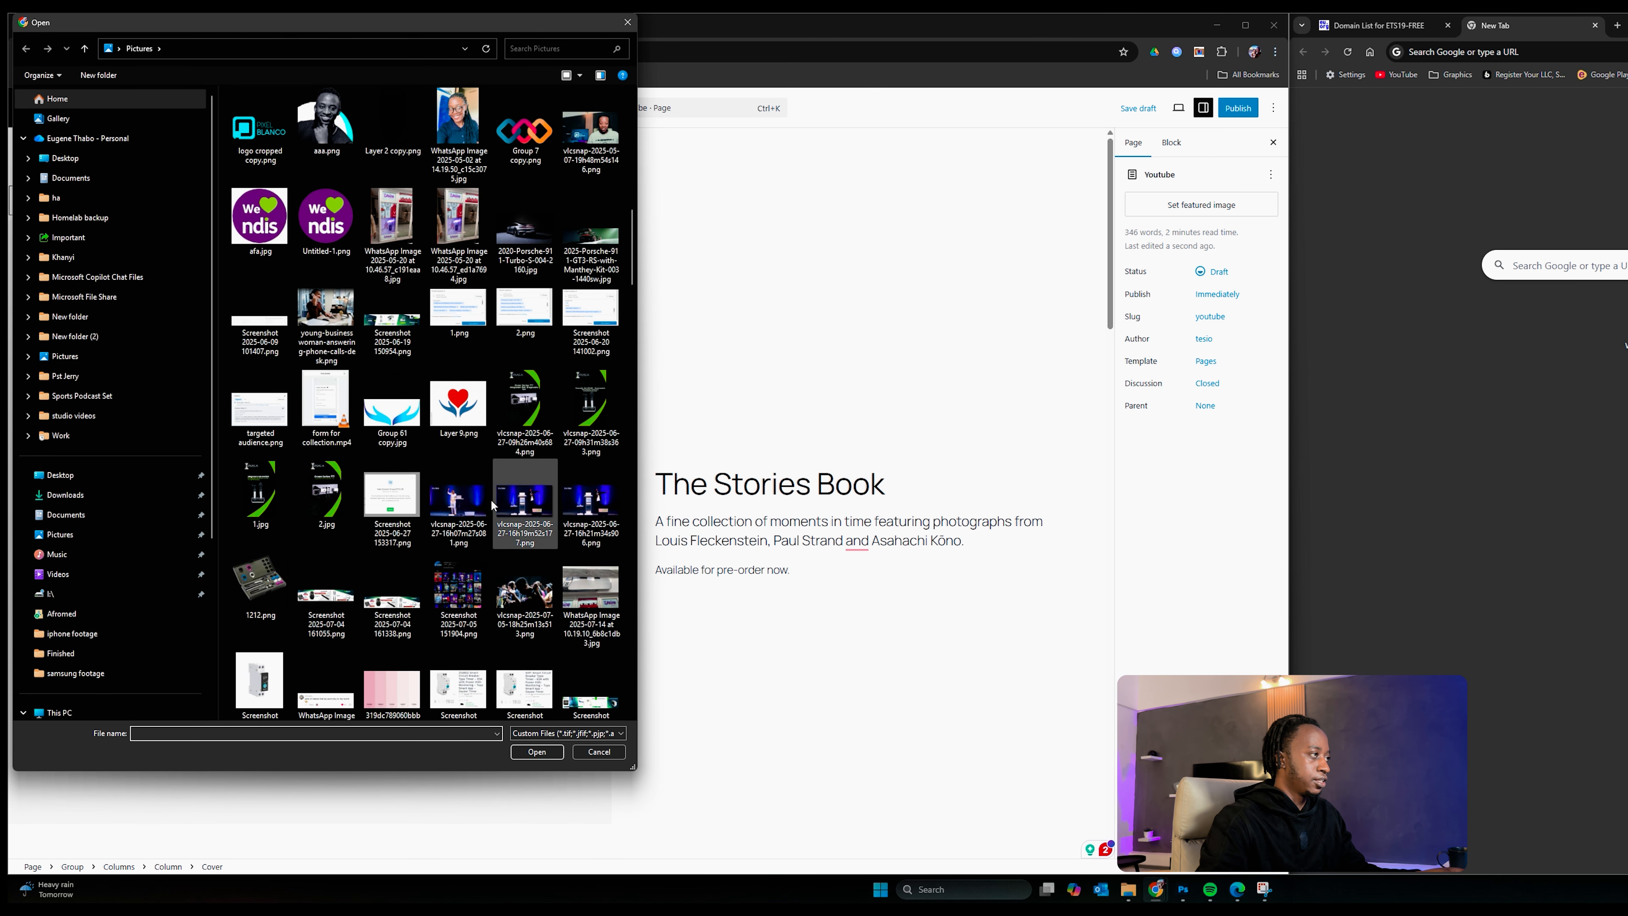
scroll(397, 552, up, 10)
click(395, 563)
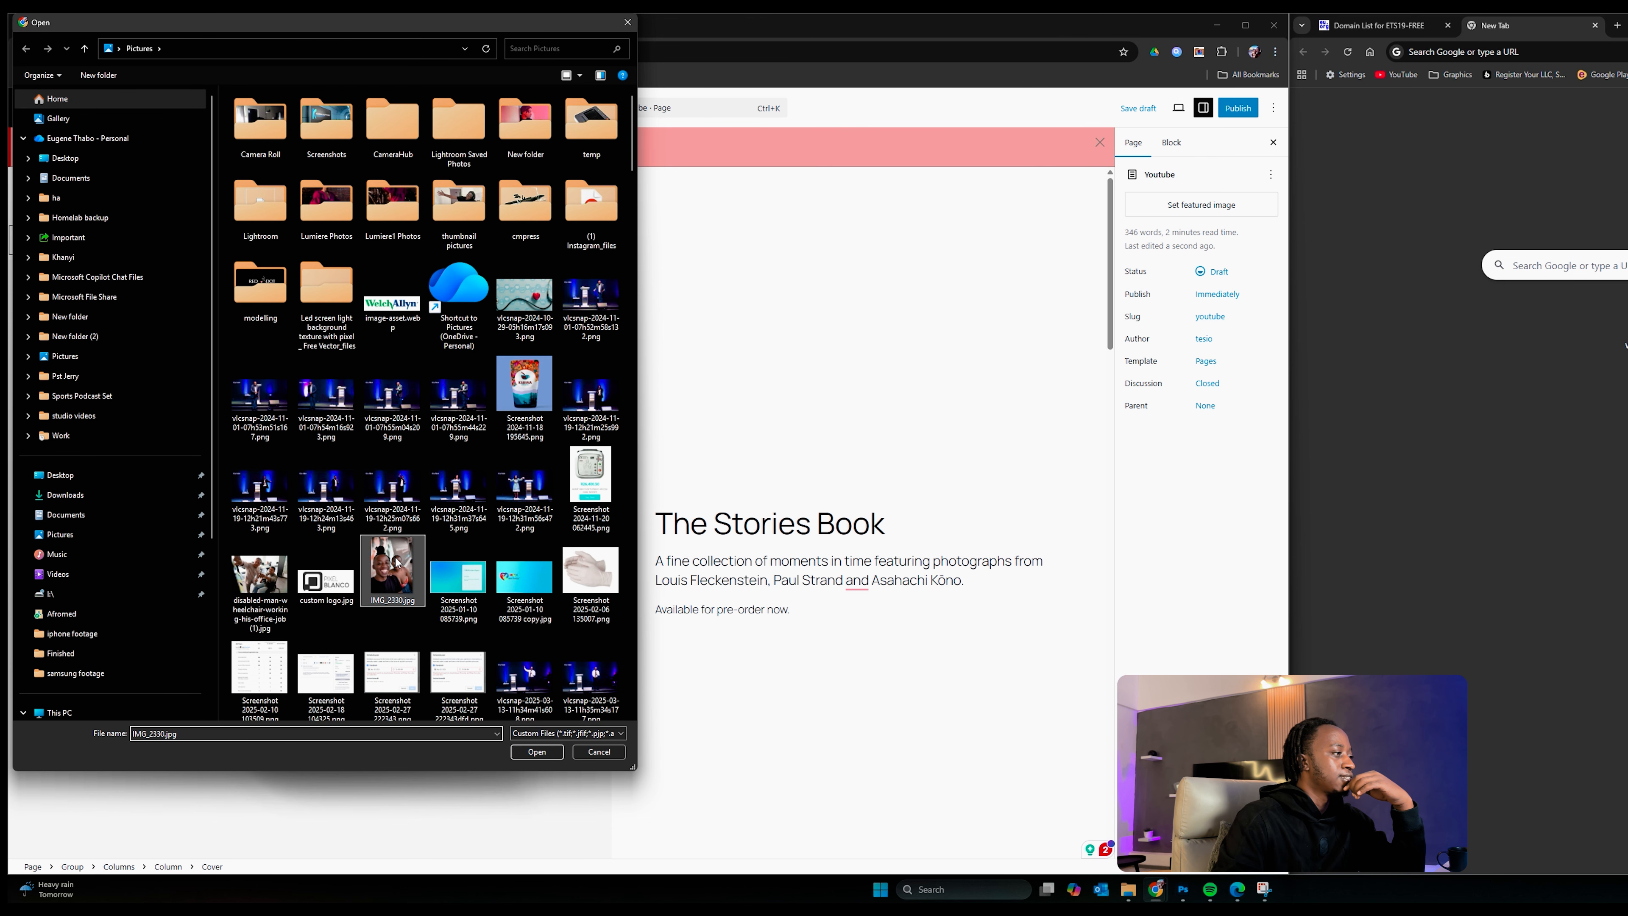
click(536, 751)
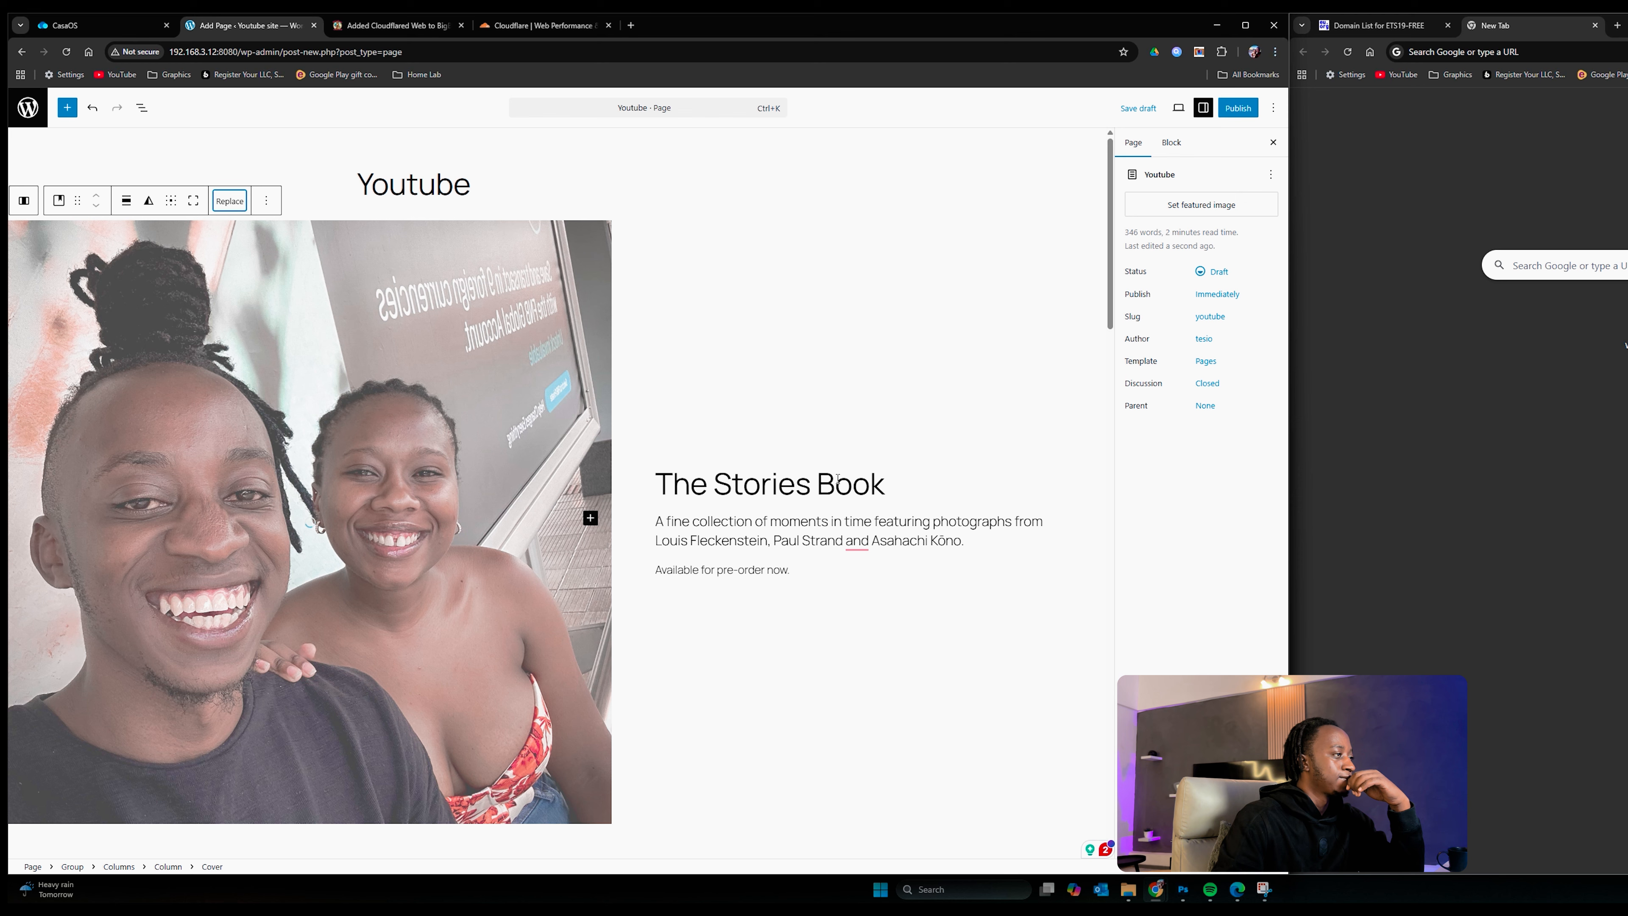
scroll(508, 529, down, 3)
scroll(507, 529, up, 3)
scroll(596, 449, down, 10)
scroll(584, 382, up, 10)
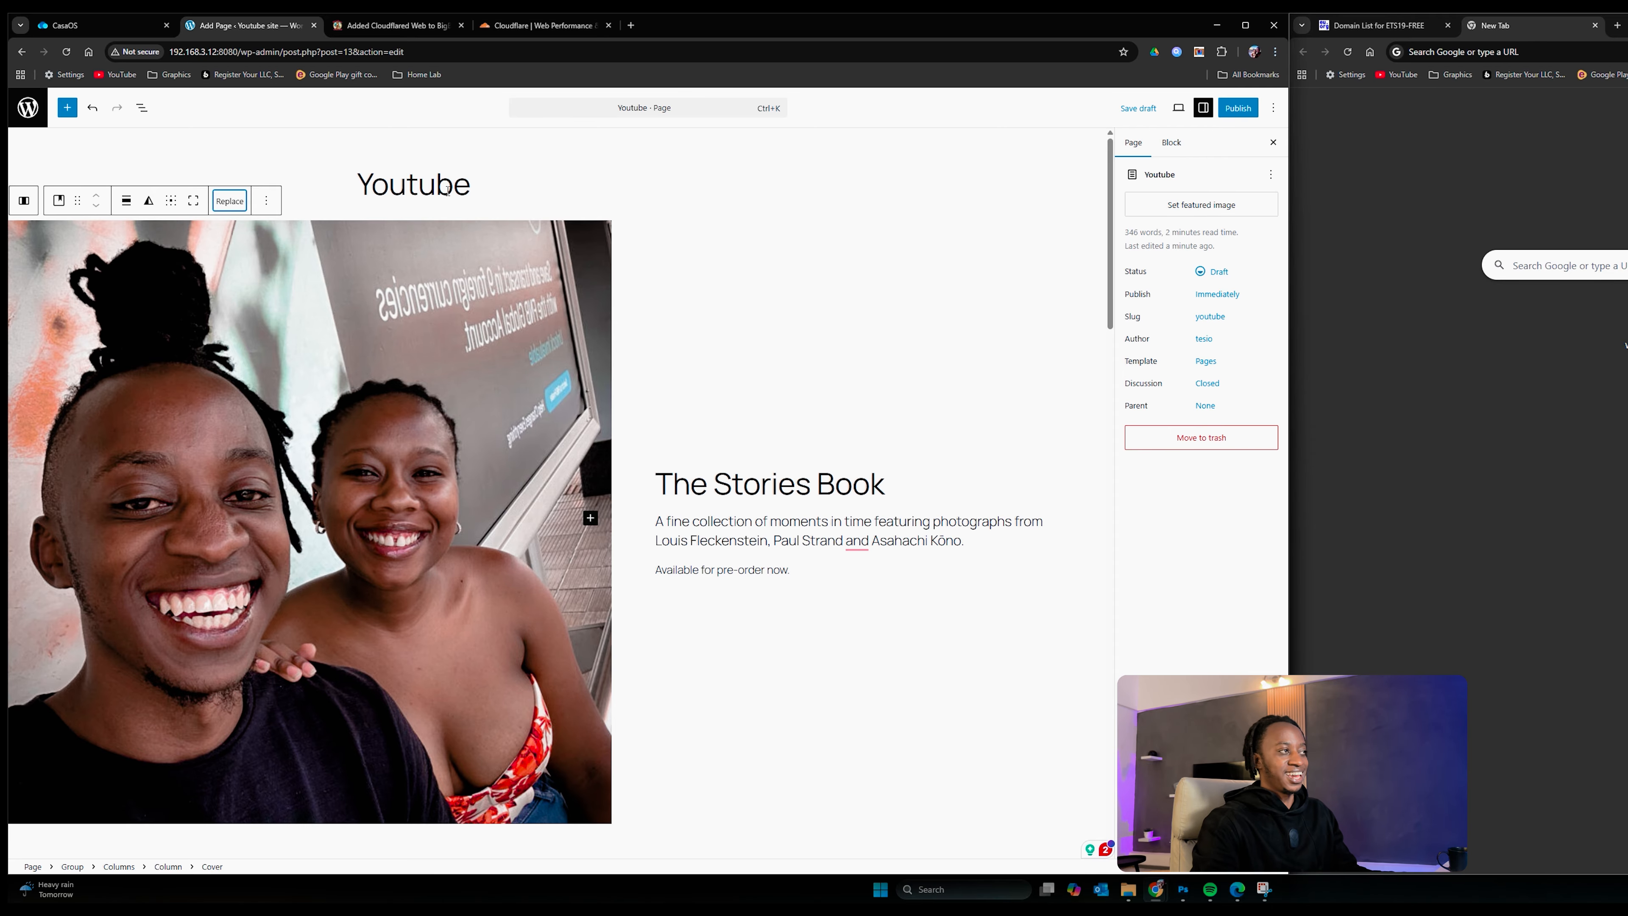
Step: Rename the page to 'Youtube Tes' and add an empty block below the sign-up section
click(487, 185)
text(Tes)
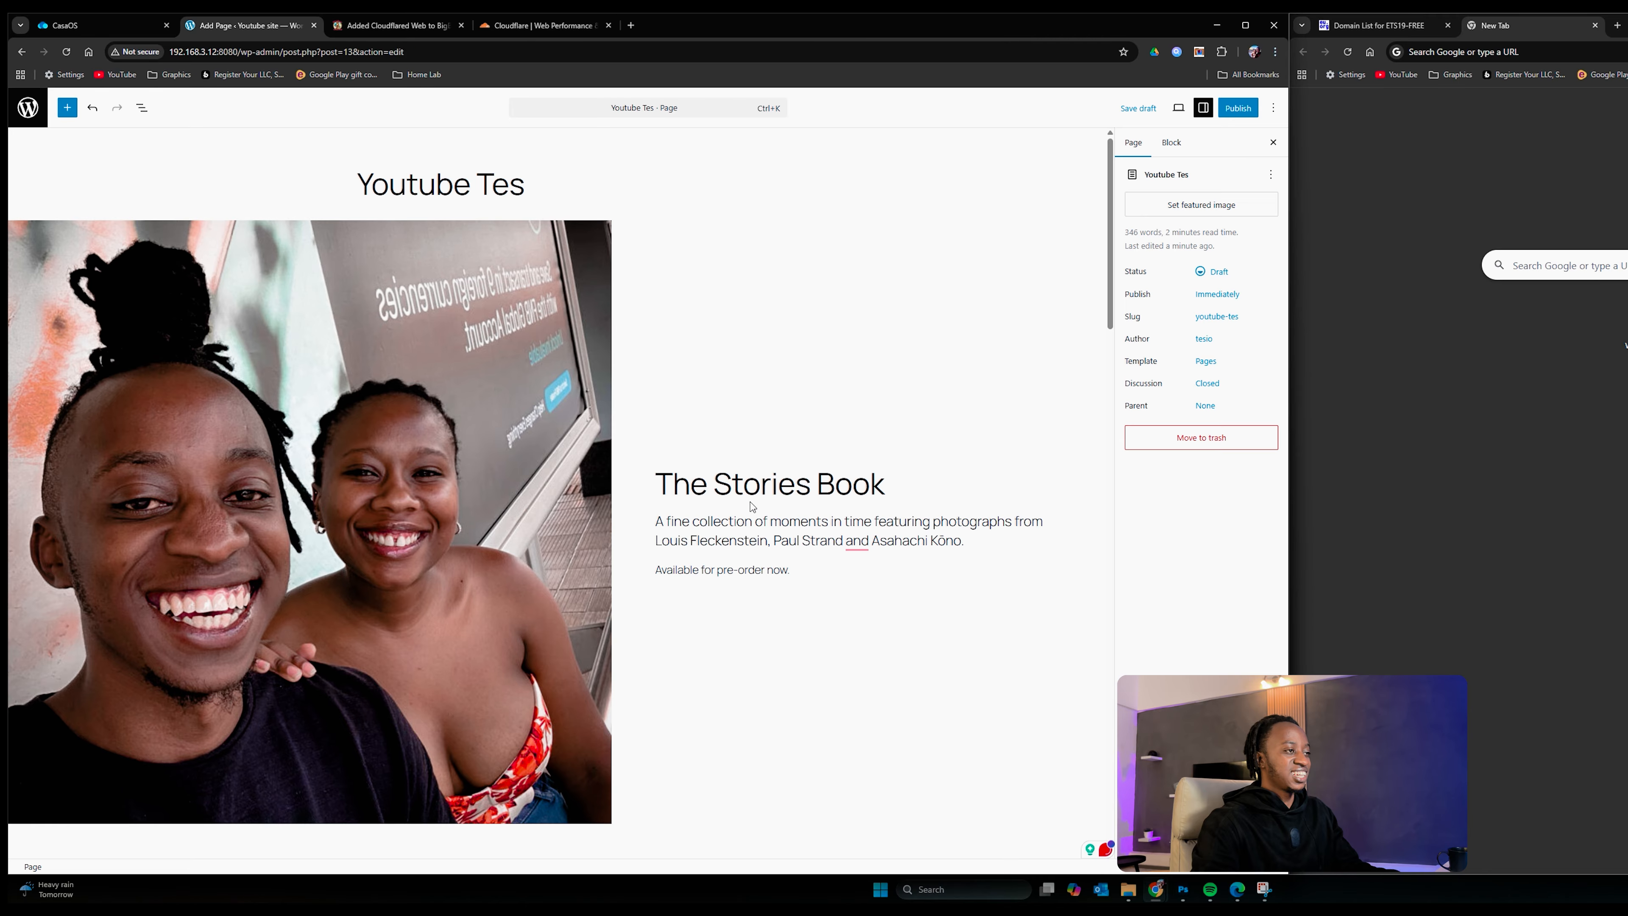
click(751, 505)
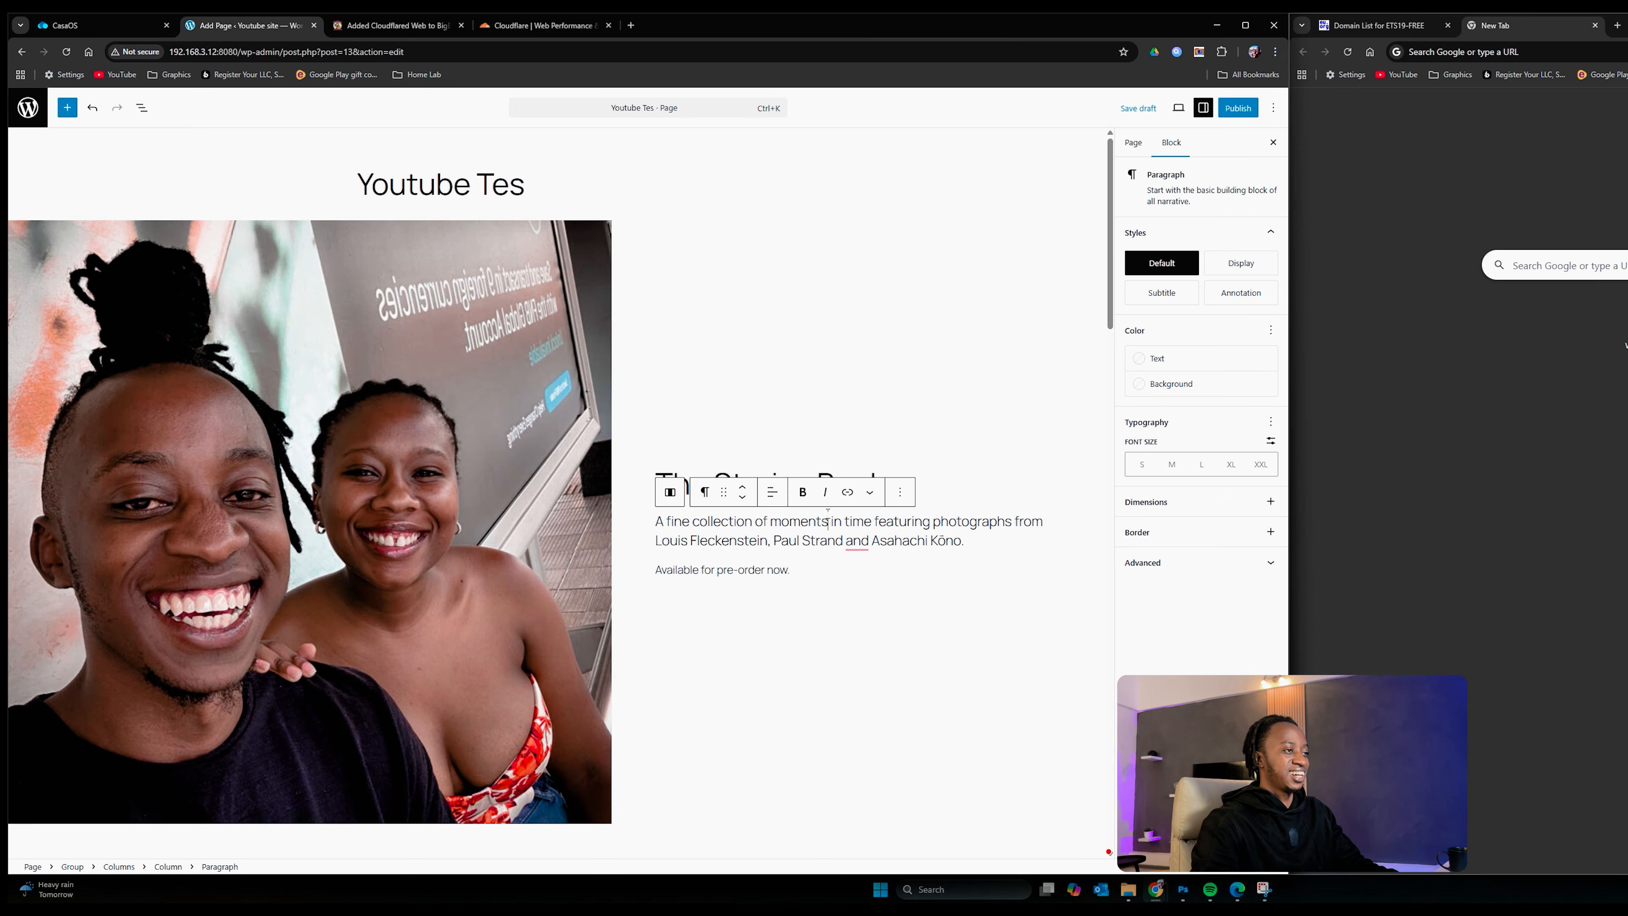
scroll(848, 439, down, 10)
scroll(694, 511, down, 10)
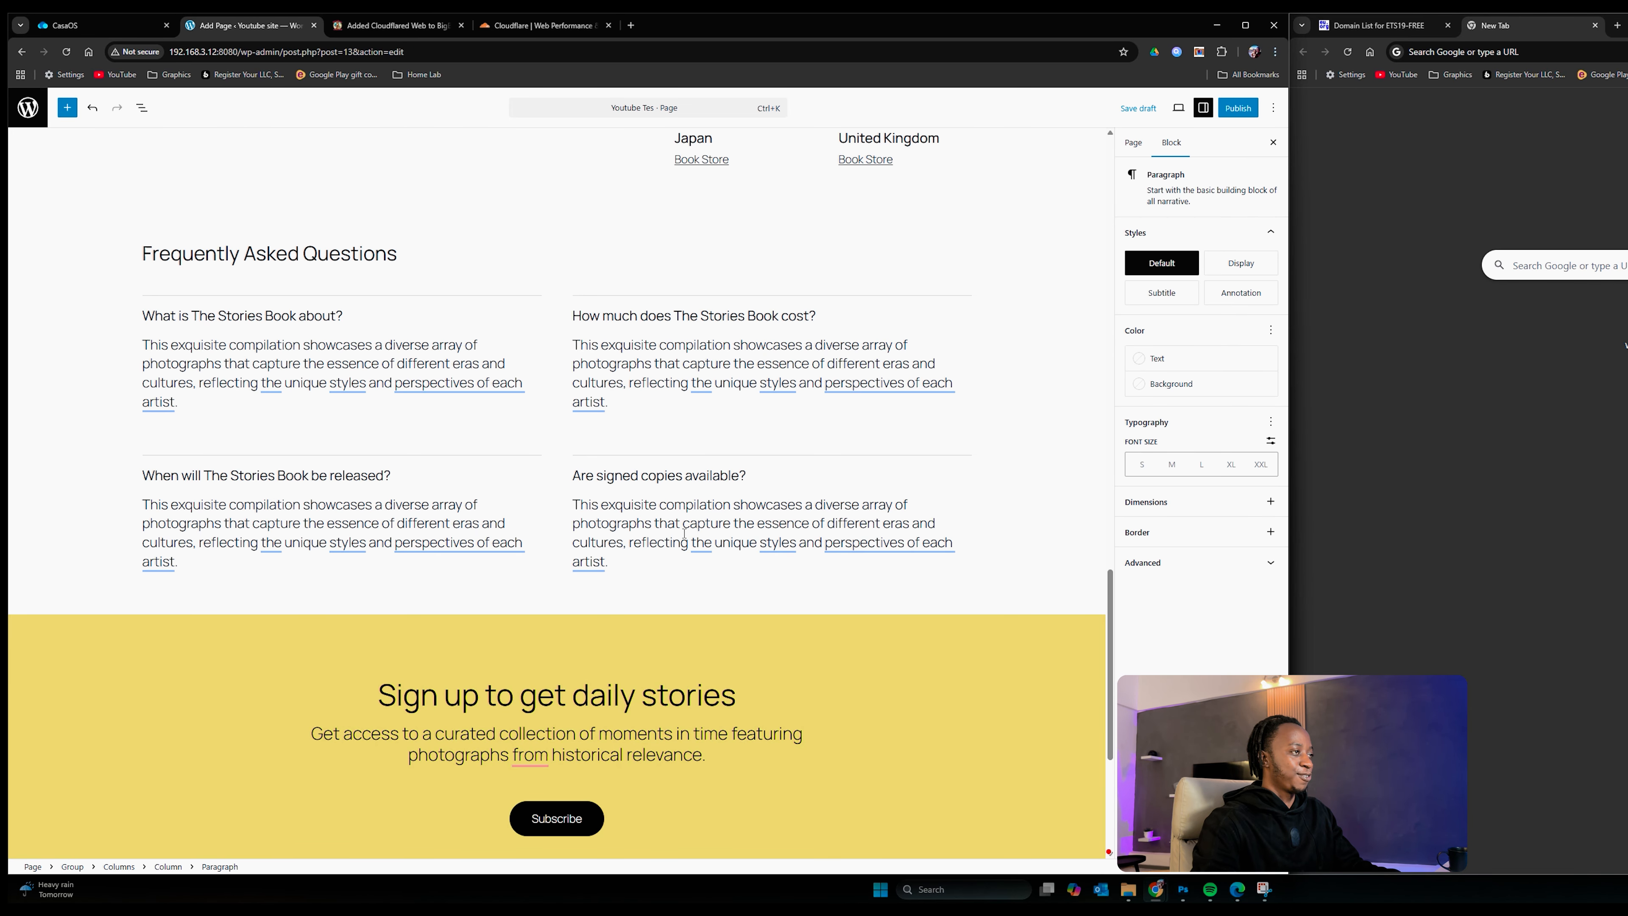
scroll(683, 533, down, 5)
click(628, 525)
click(628, 613)
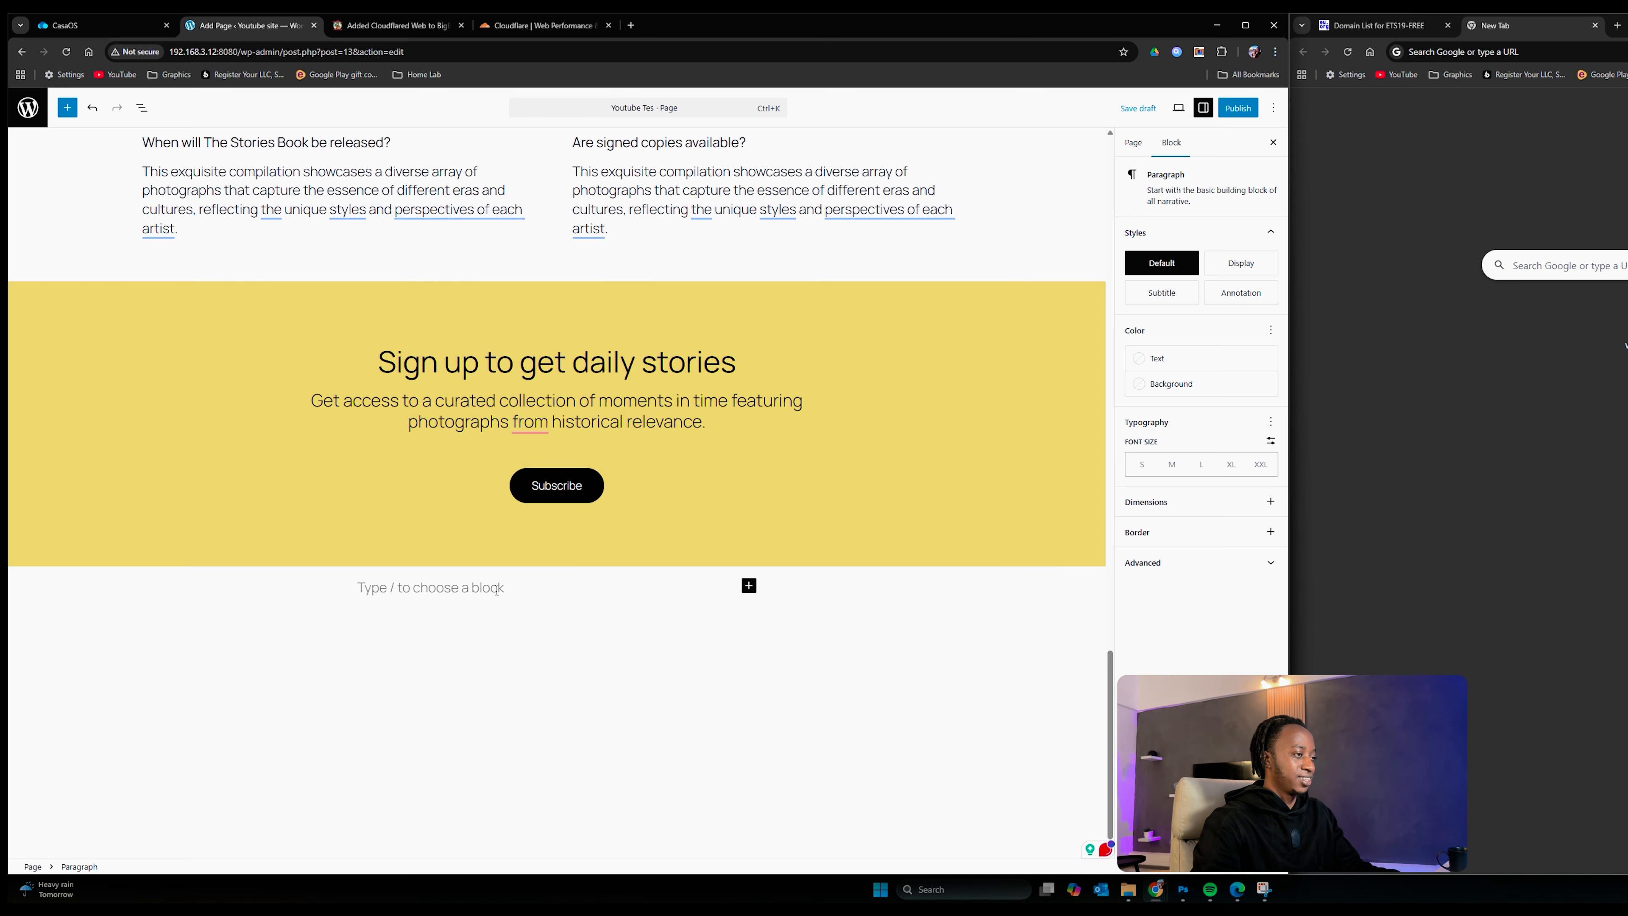
Step: Insert a Calendar block showing April 2026 below the sign-up section from the full block library
click(748, 585)
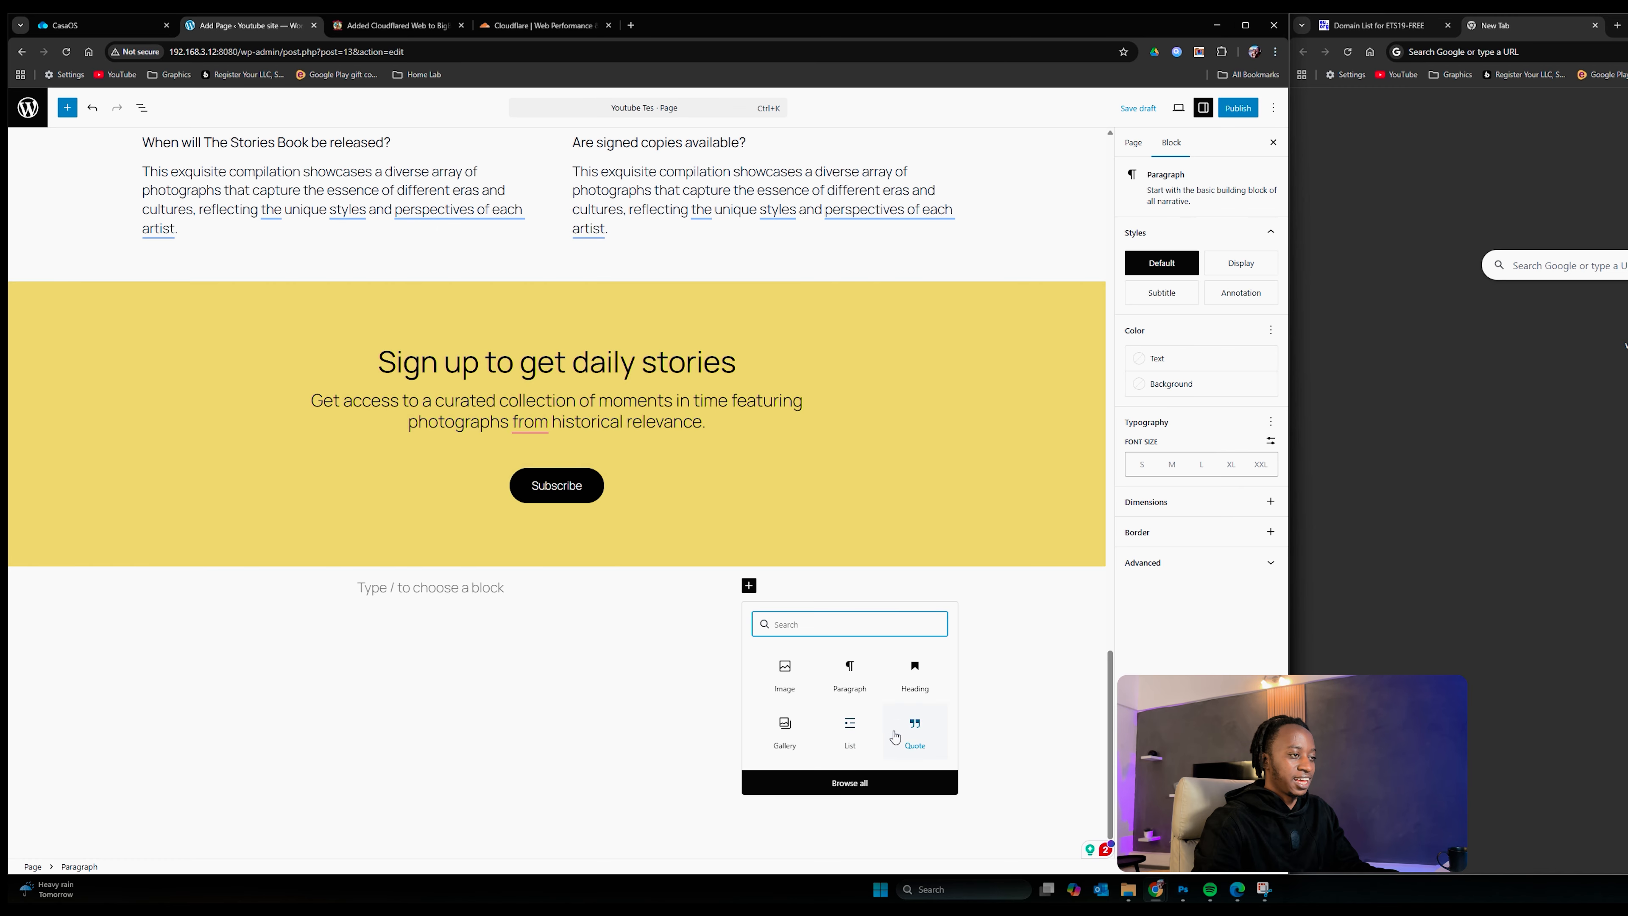
click(849, 782)
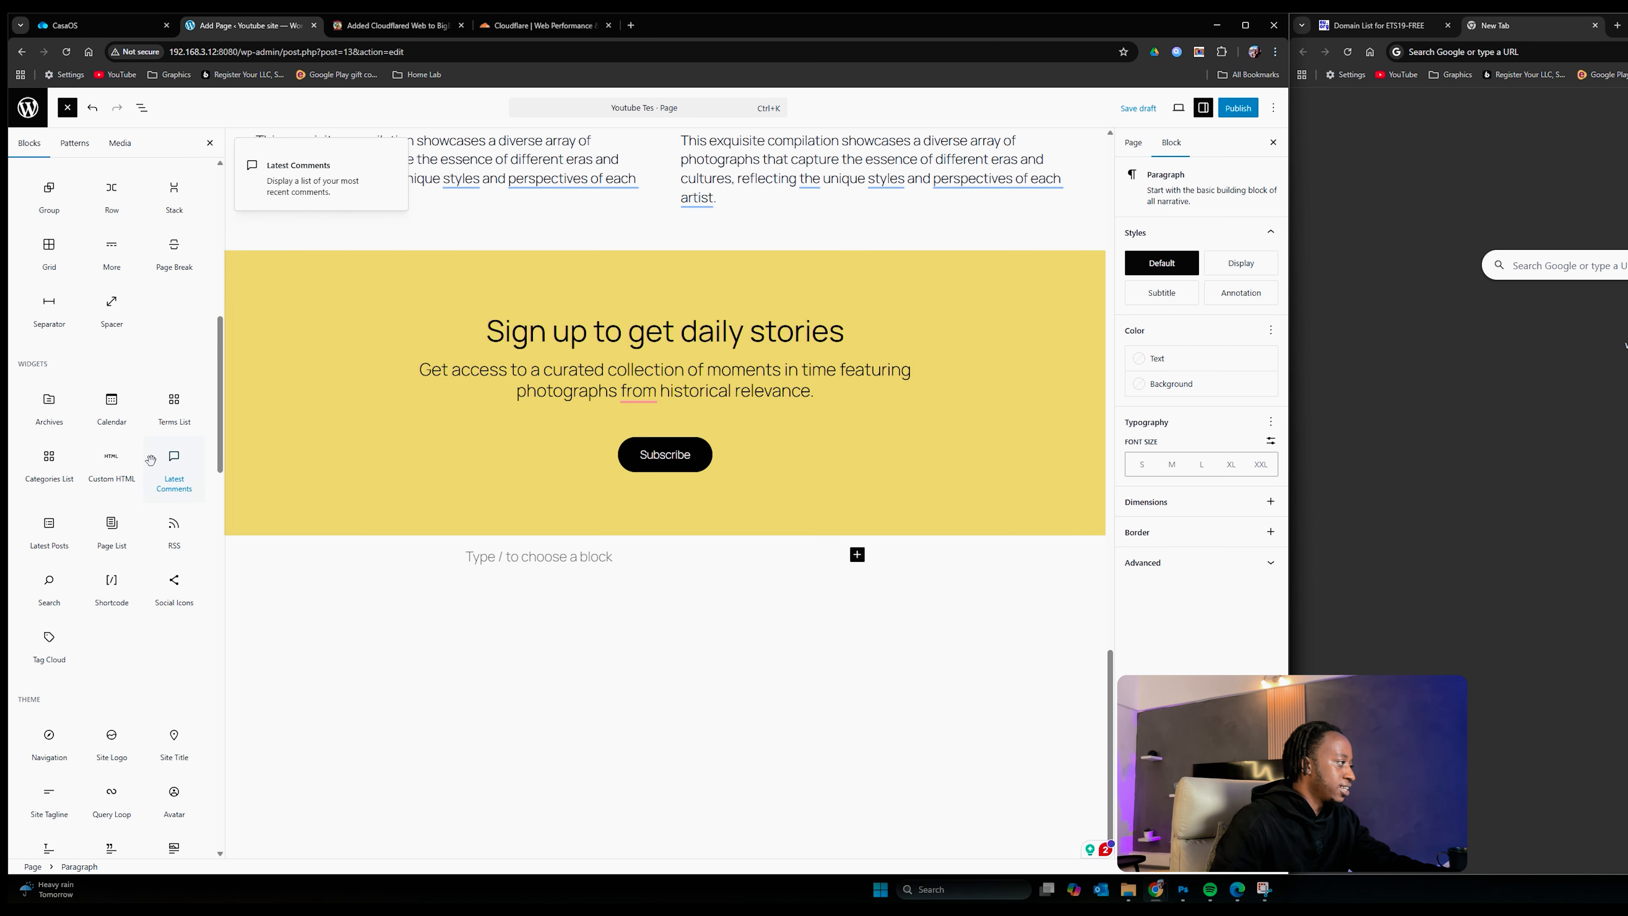
scroll(101, 560, down, 10)
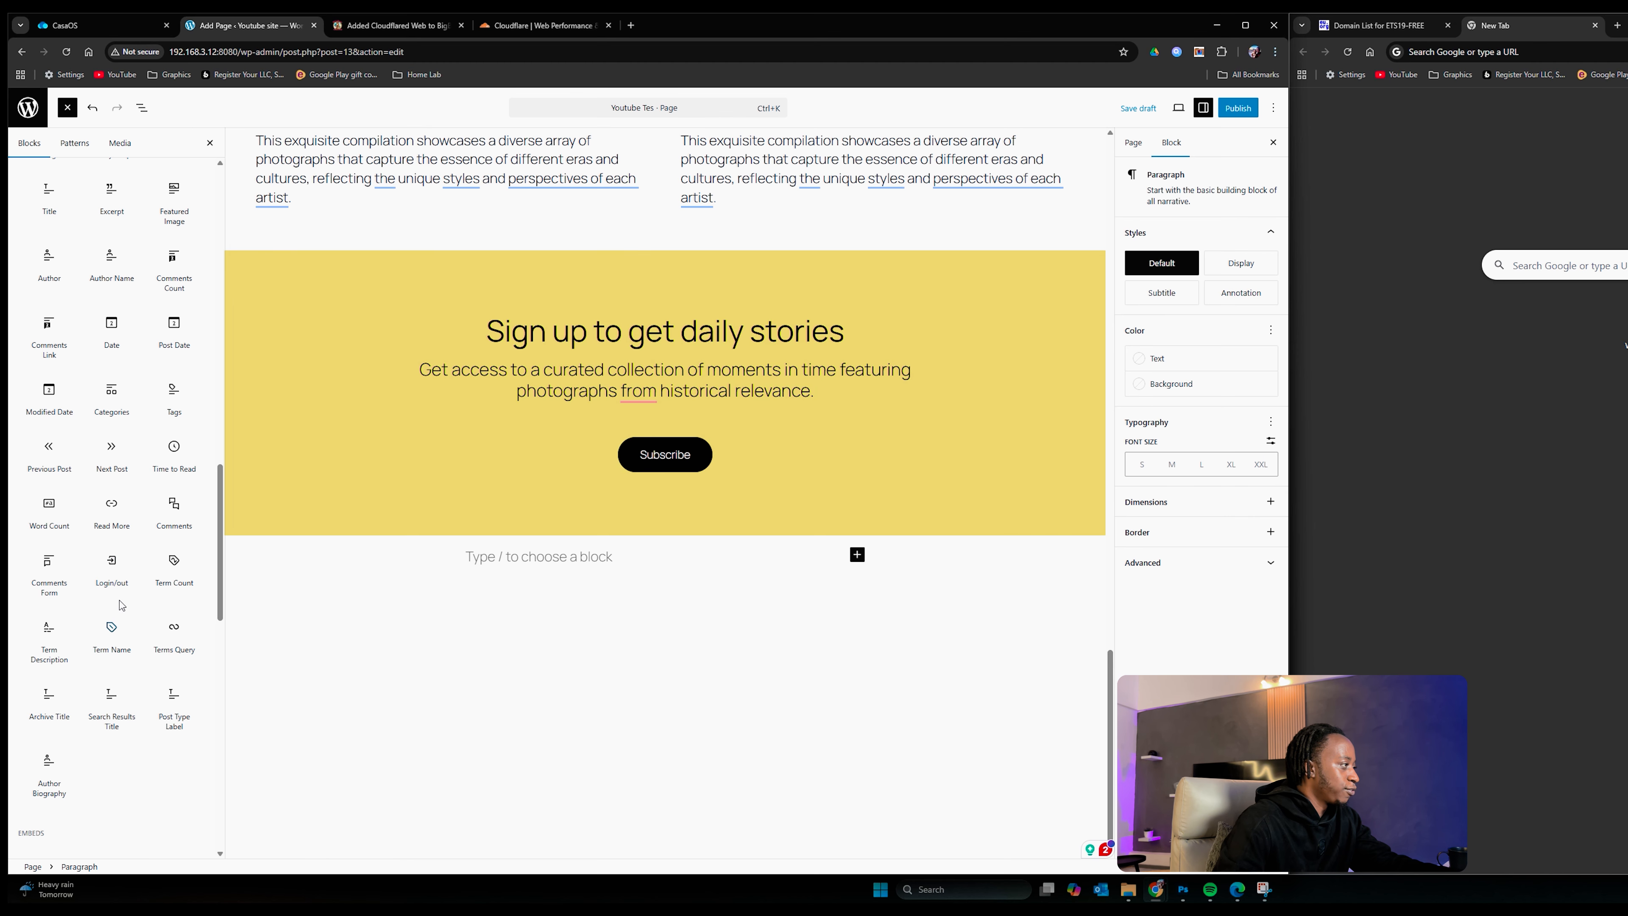
scroll(88, 511, up, 15)
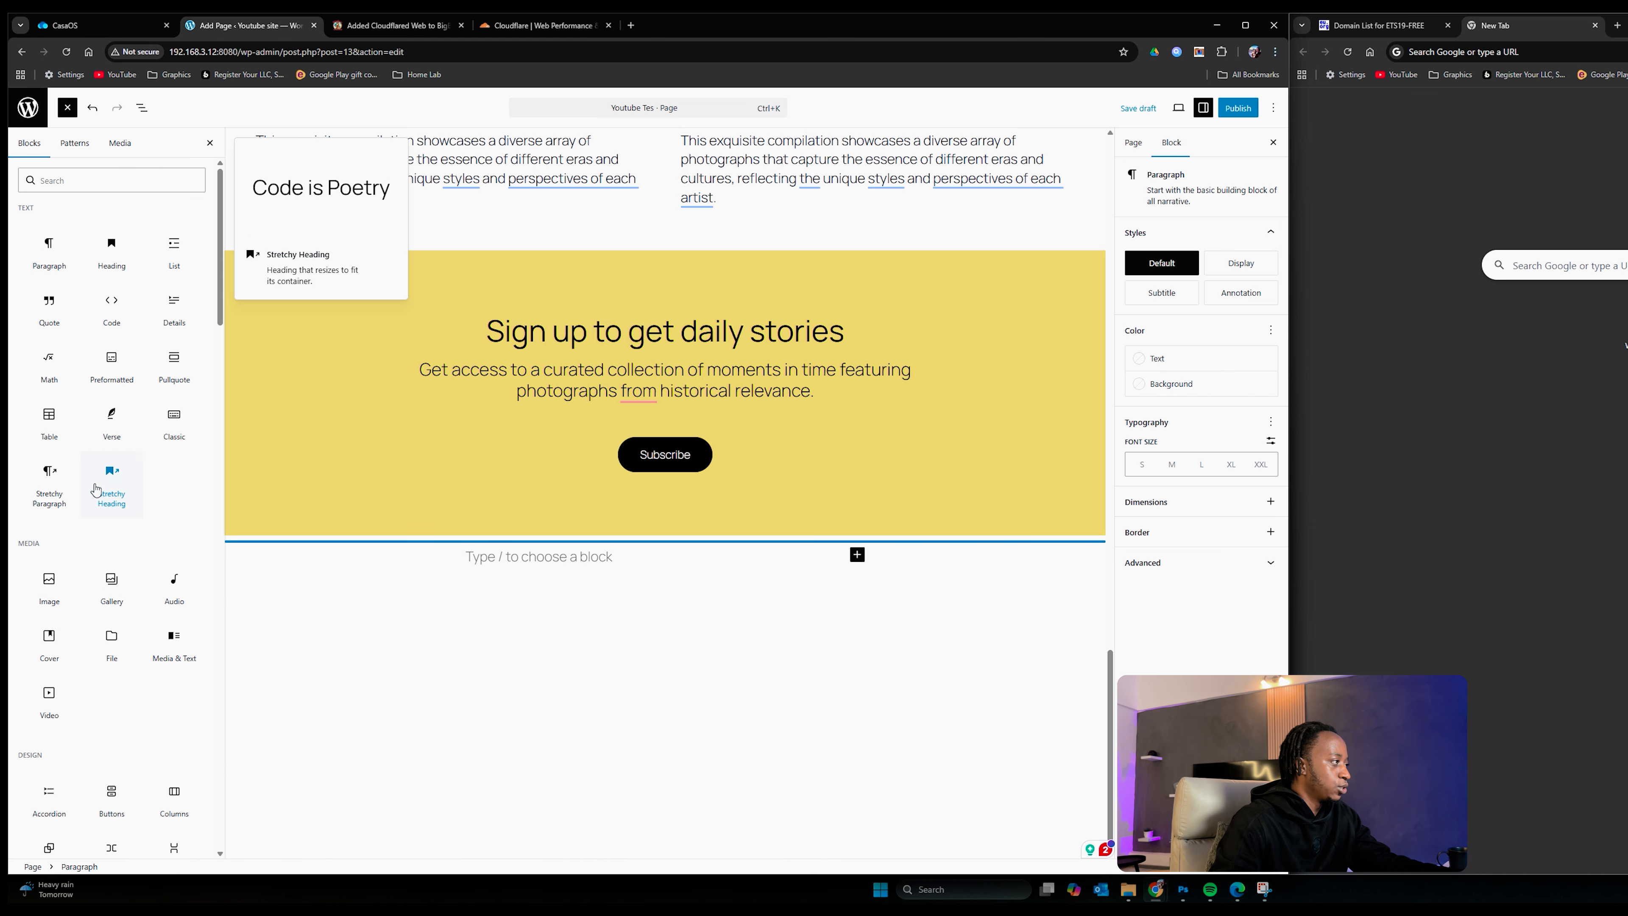
scroll(90, 506, down, 5)
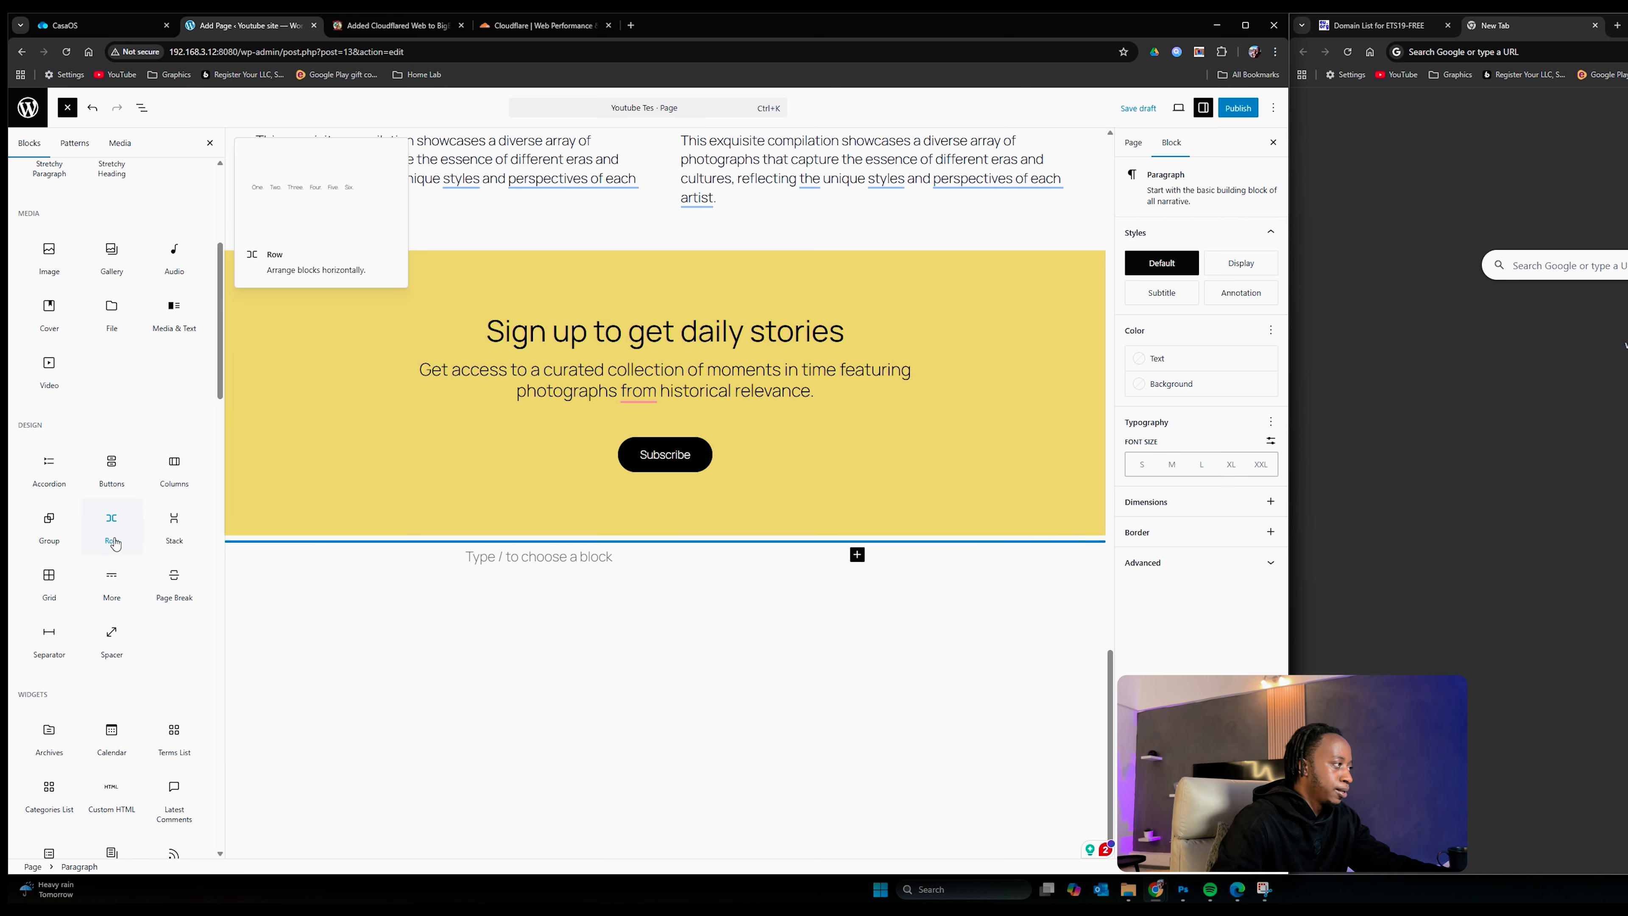
scroll(114, 648, down, 5)
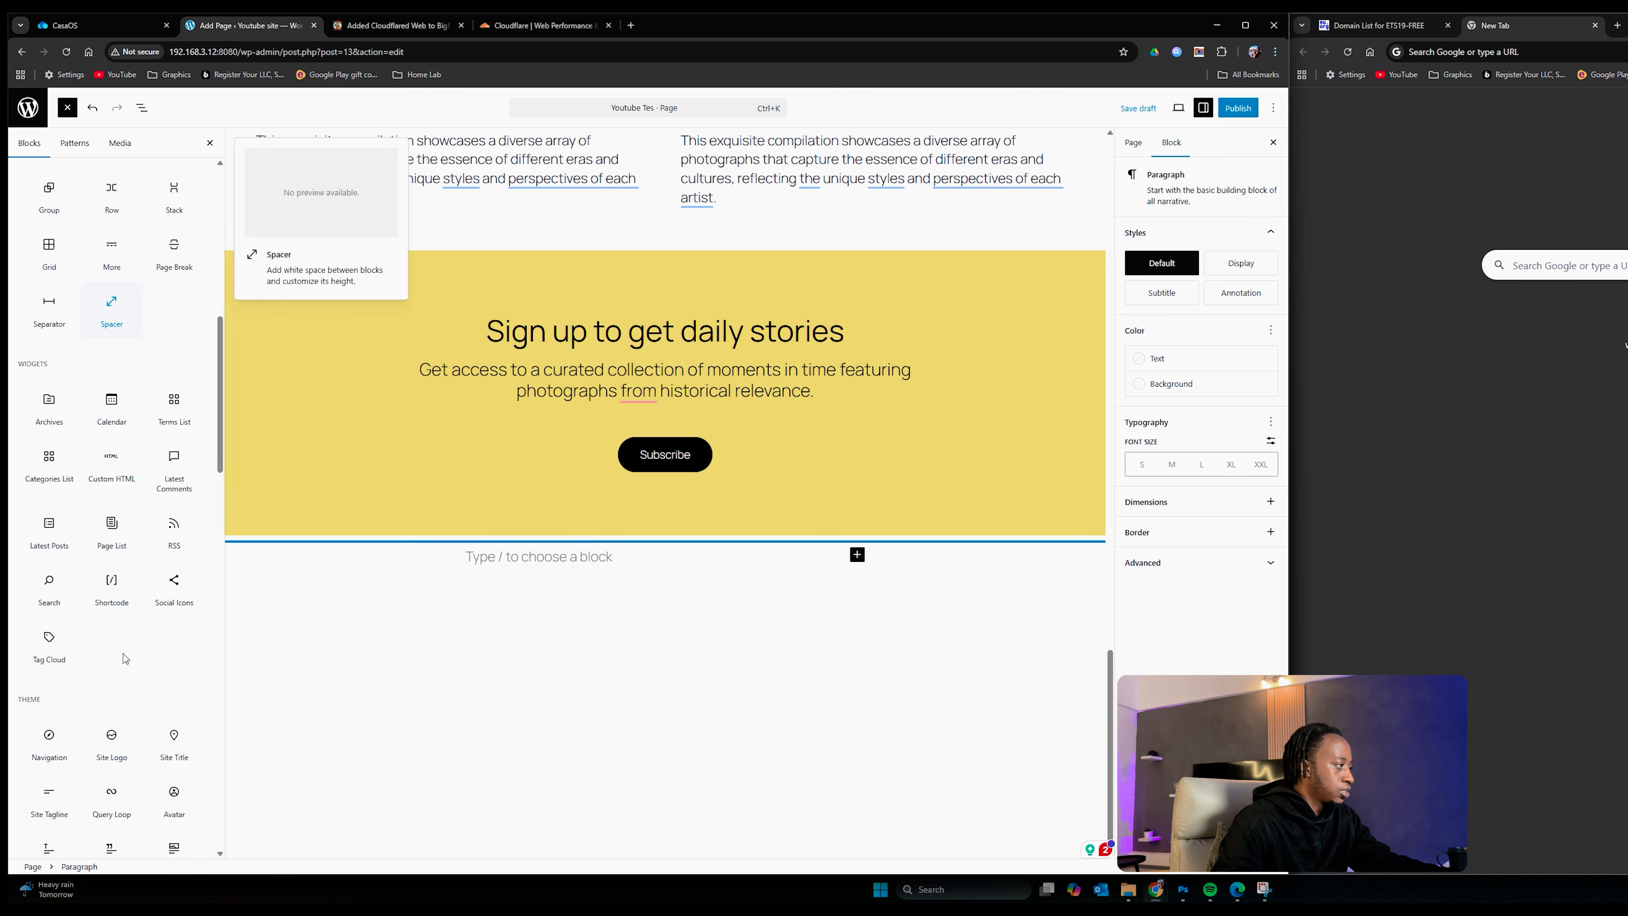
click(108, 425)
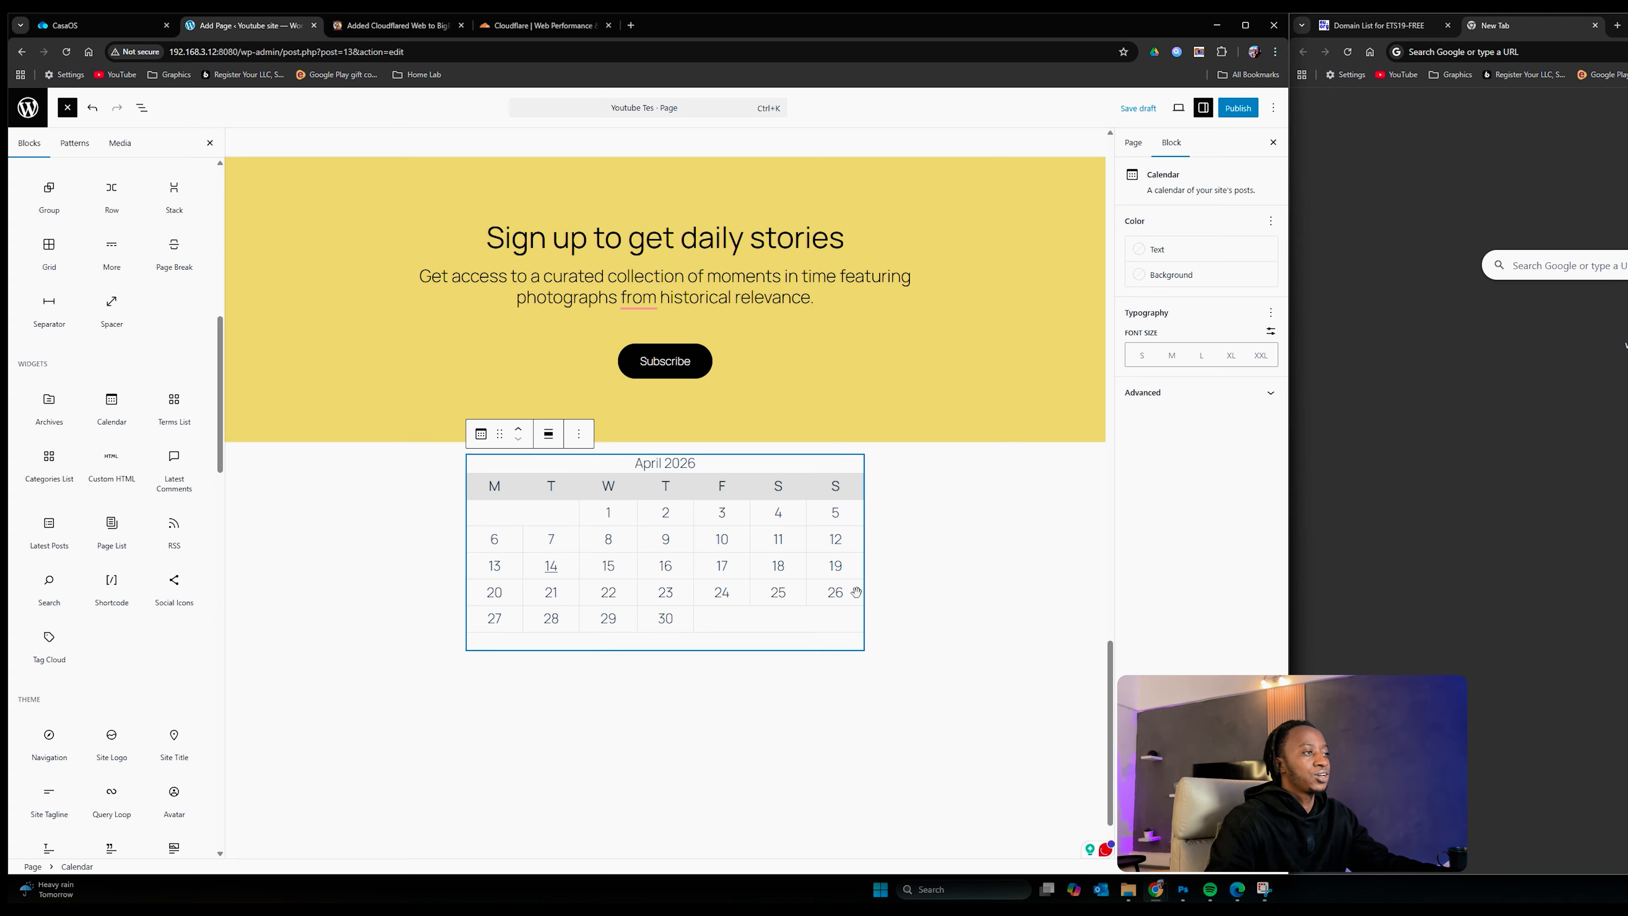
scroll(556, 553, up, 20)
scroll(775, 521, down, 5)
scroll(716, 484, up, 5)
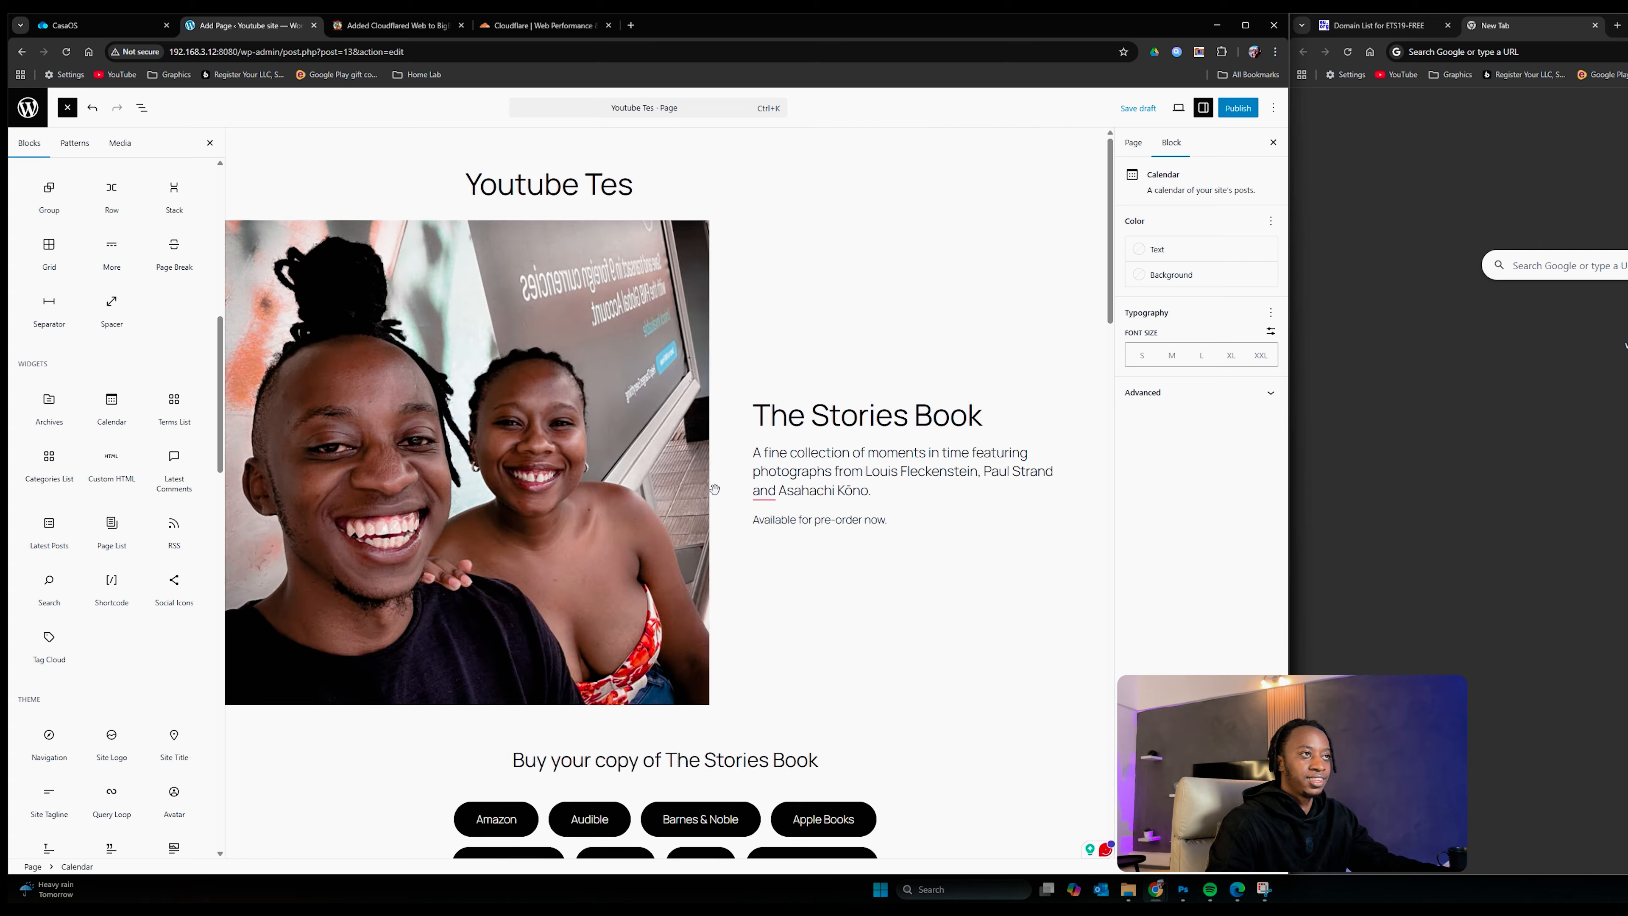
Step: Publish the Youtube Tes page and go to the Pages list
click(1237, 107)
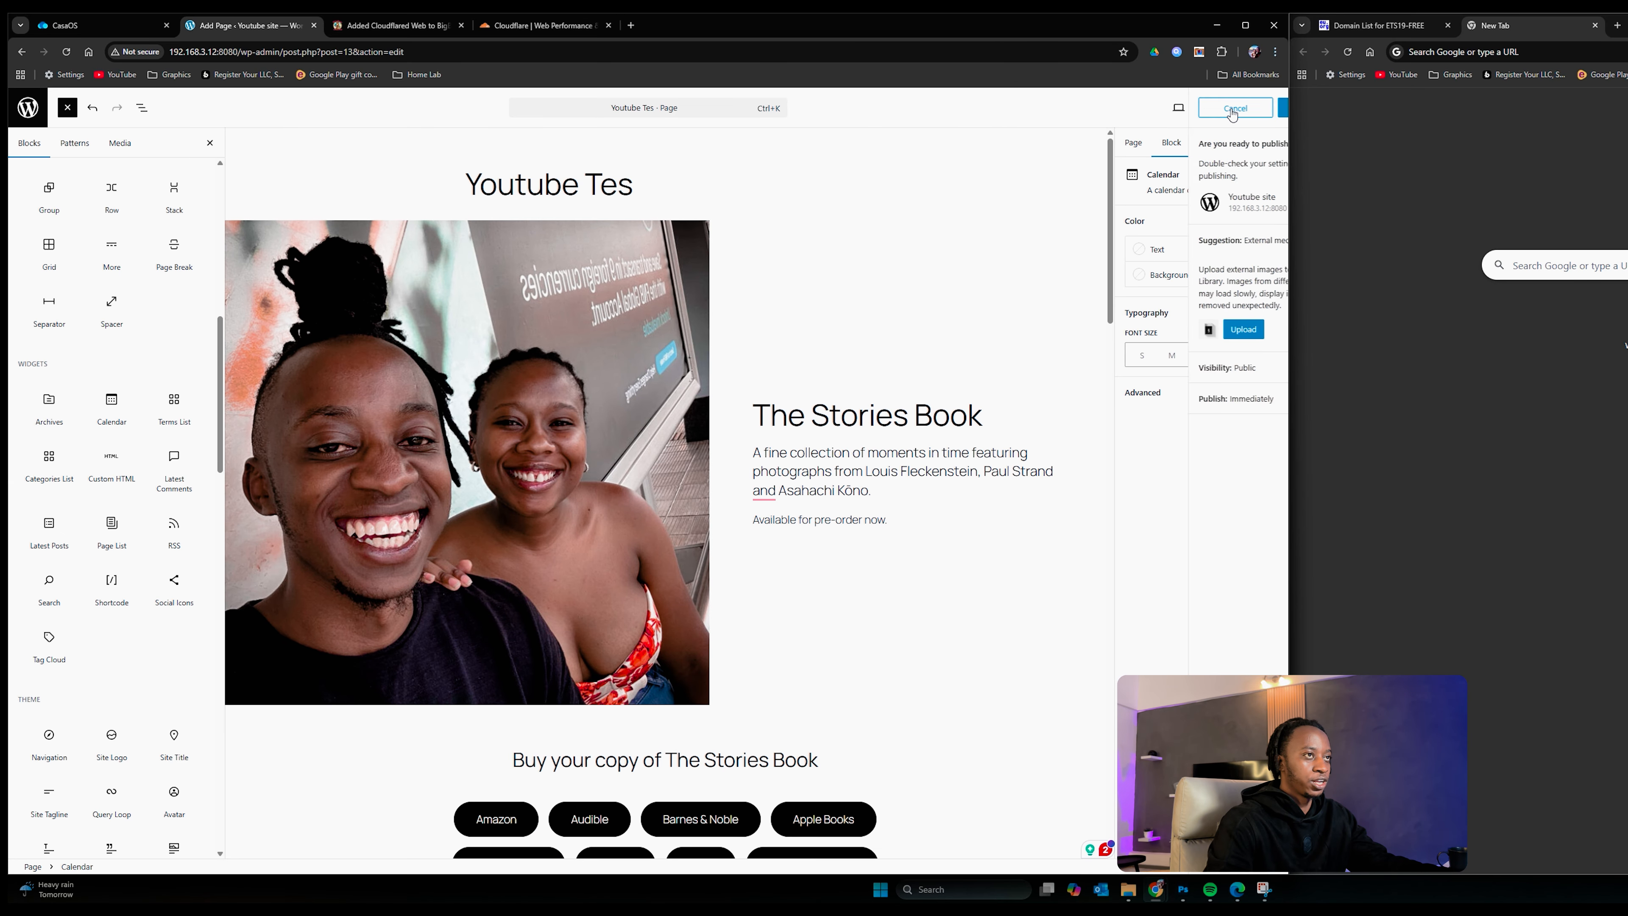
click(1240, 107)
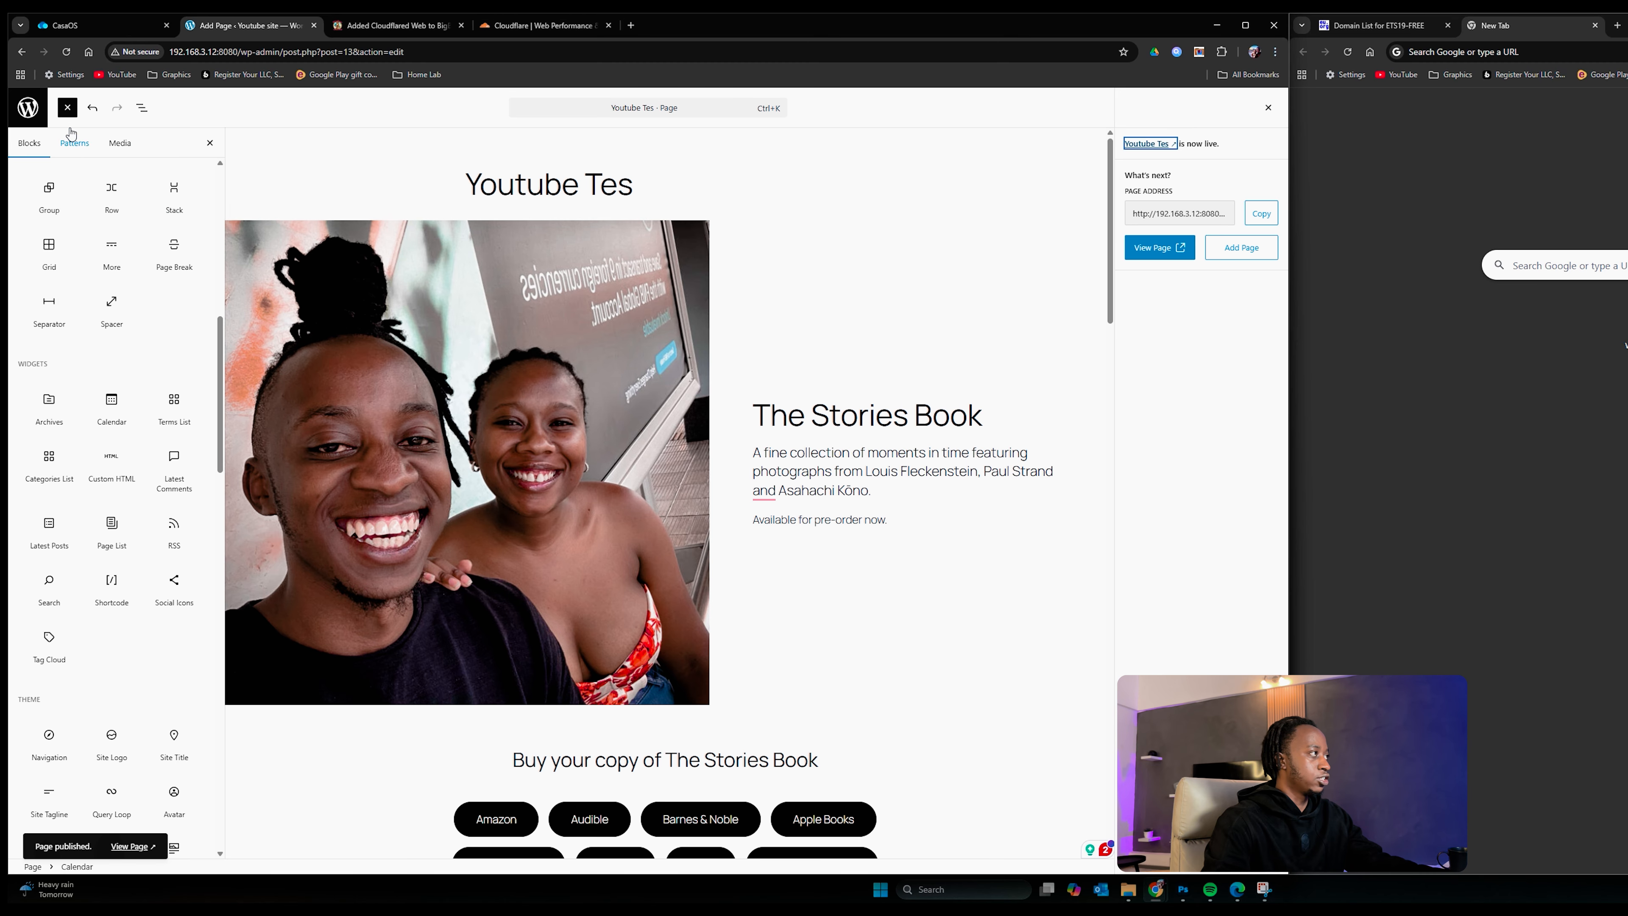
click(28, 108)
Step: View the site's front page from the CasaOS dashboard, then return to the Pages list tab
click(122, 26)
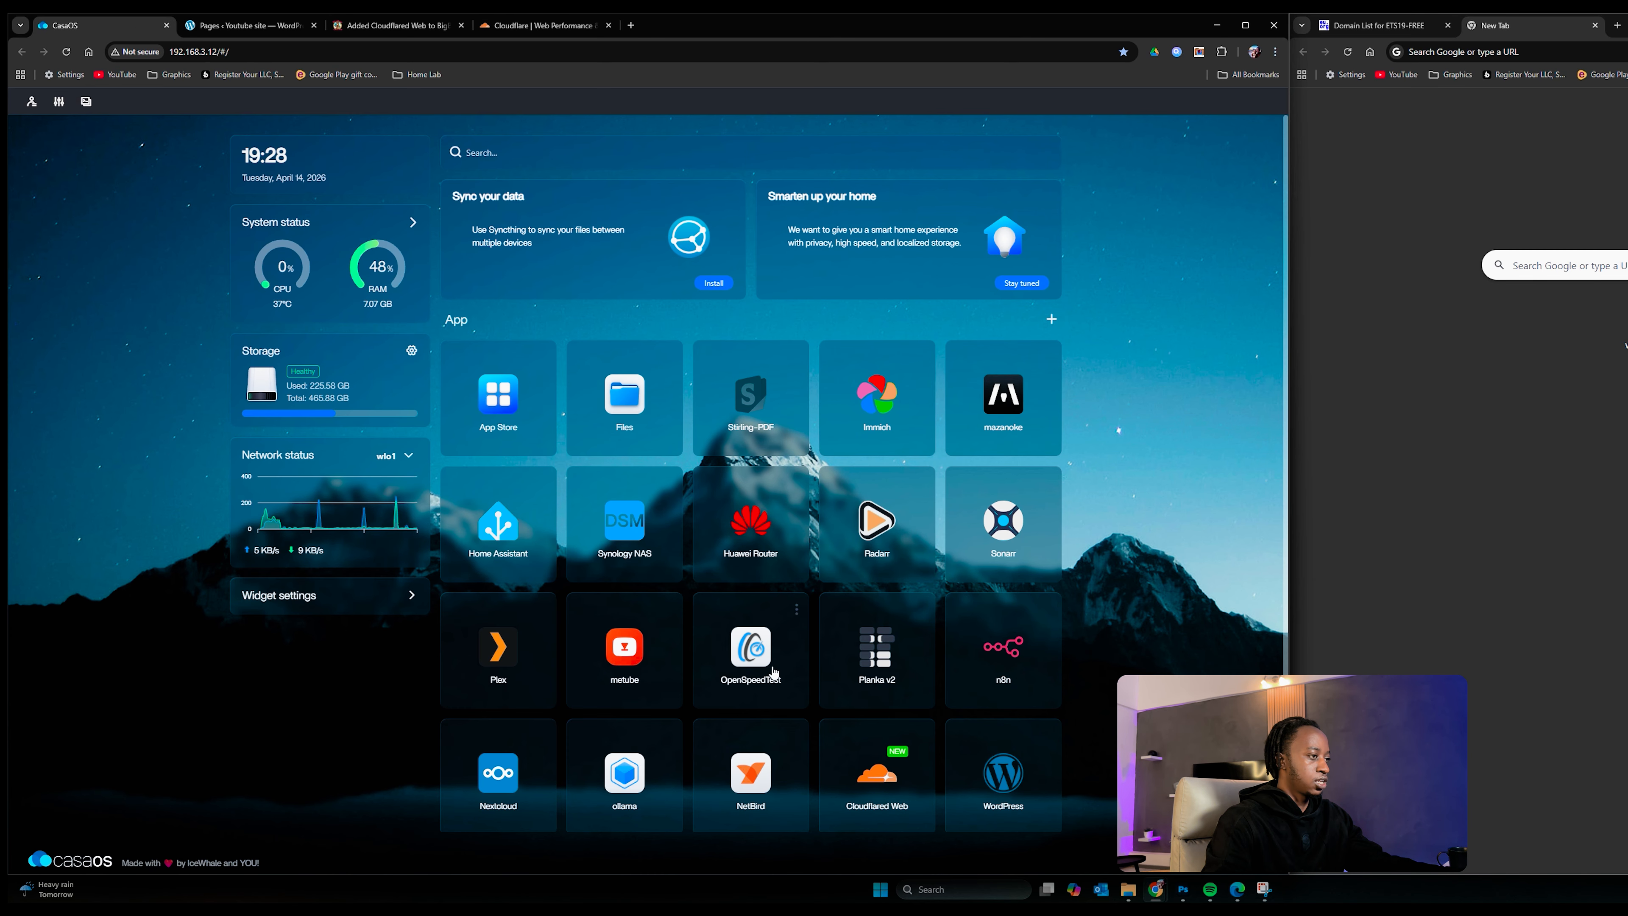
click(1002, 780)
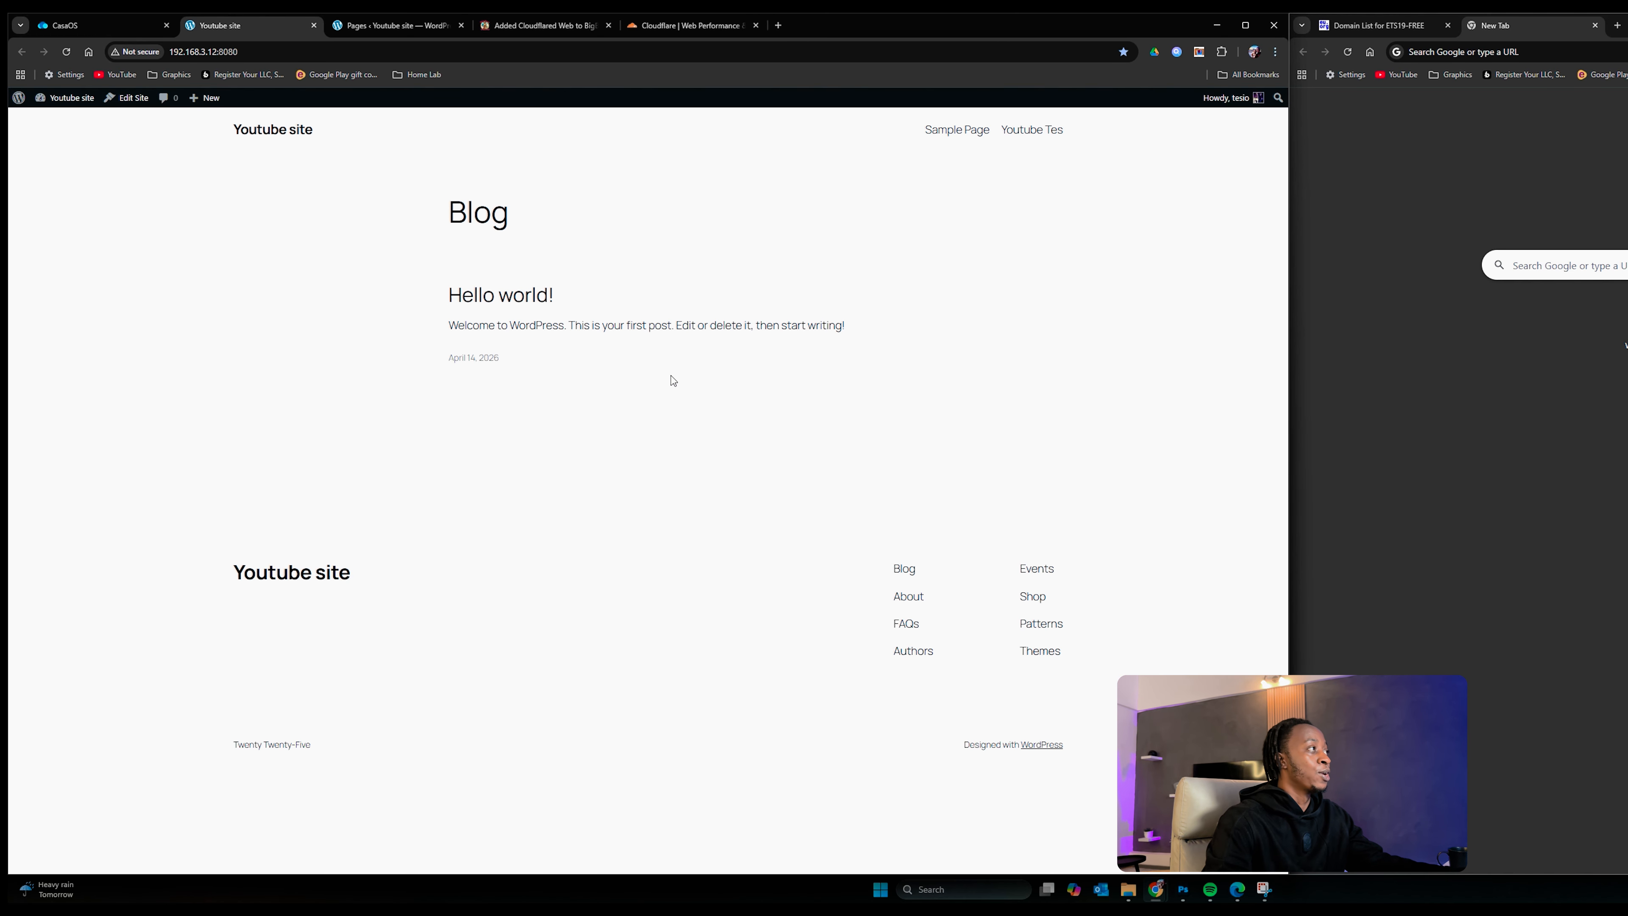
click(102, 30)
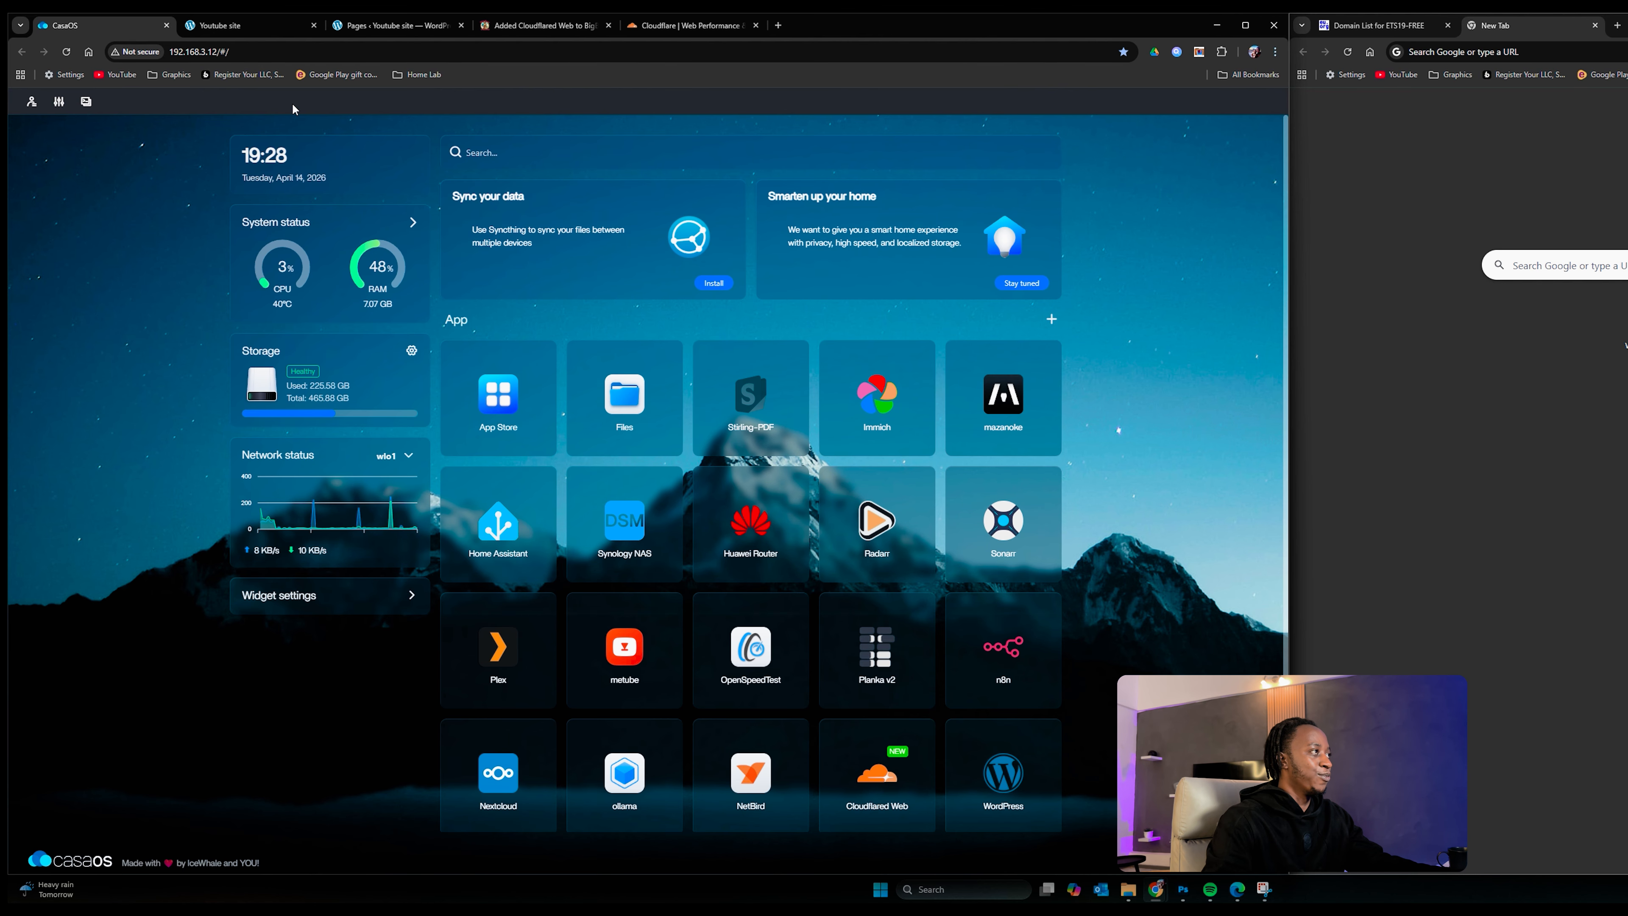
click(390, 26)
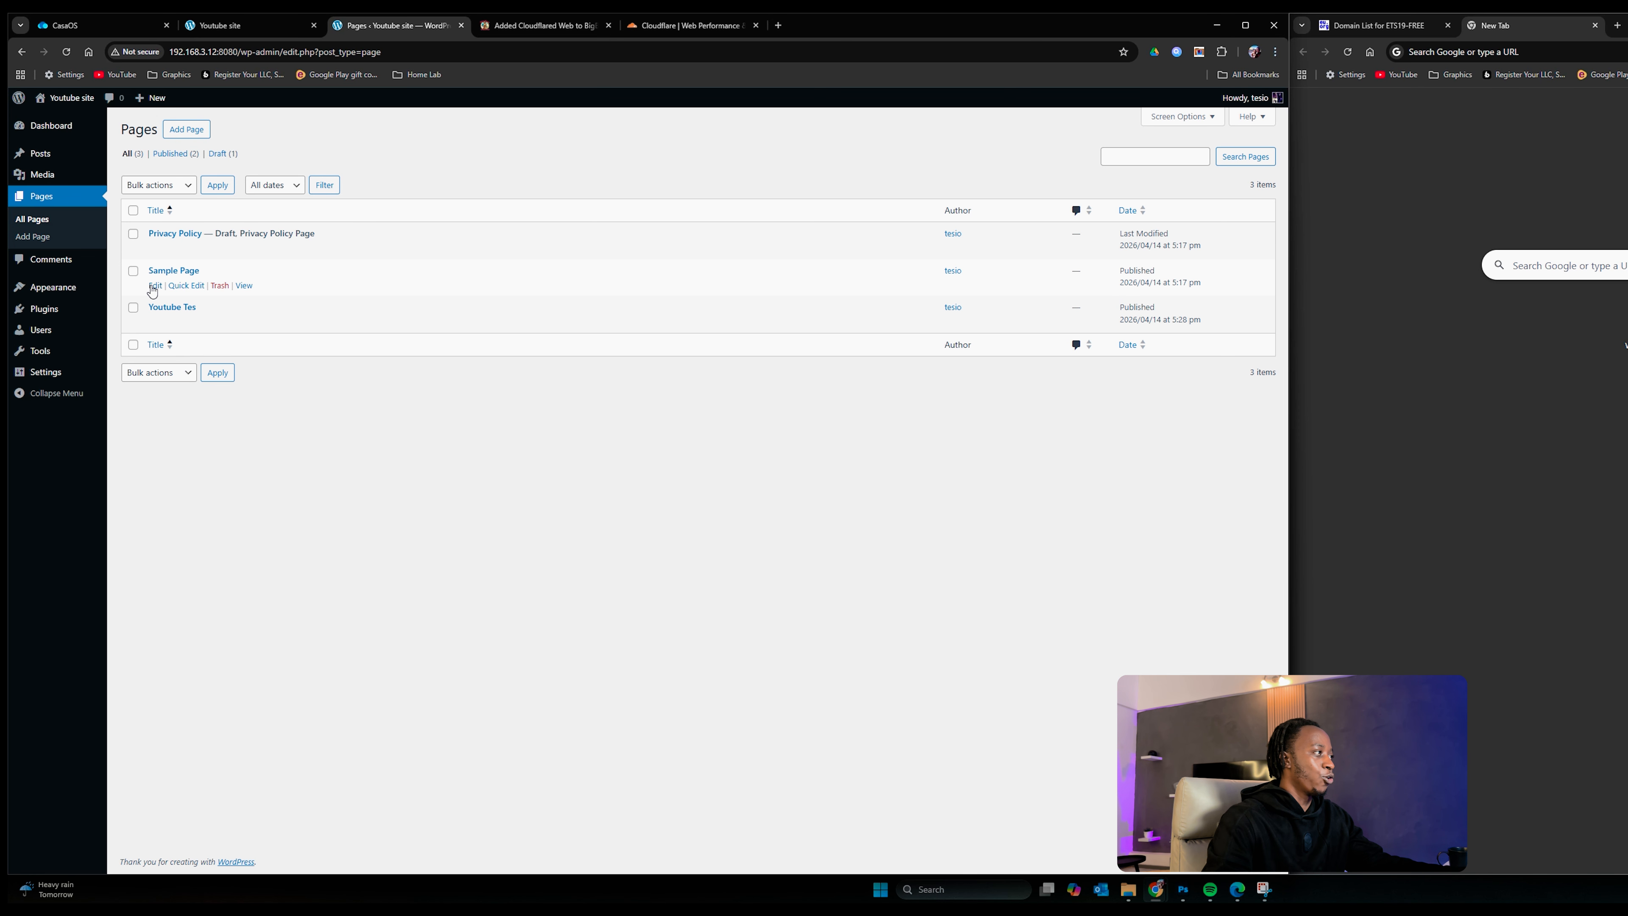
Step: Open the Youtube Tes page in the editor, then go back to the pages list
mouse_move(185, 329)
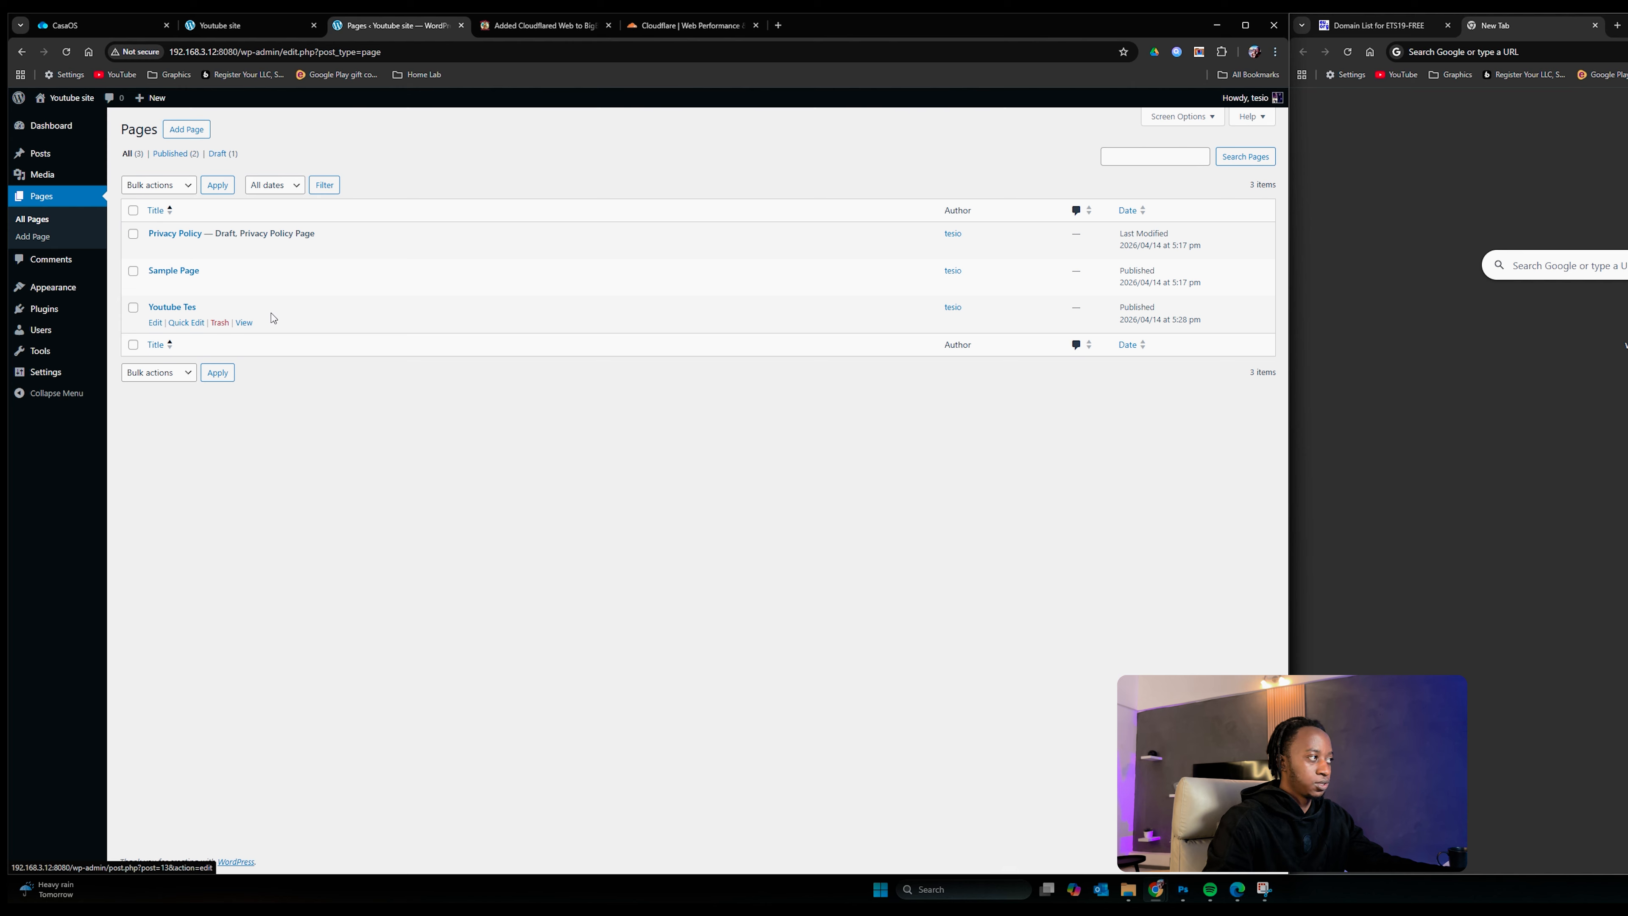
click(154, 323)
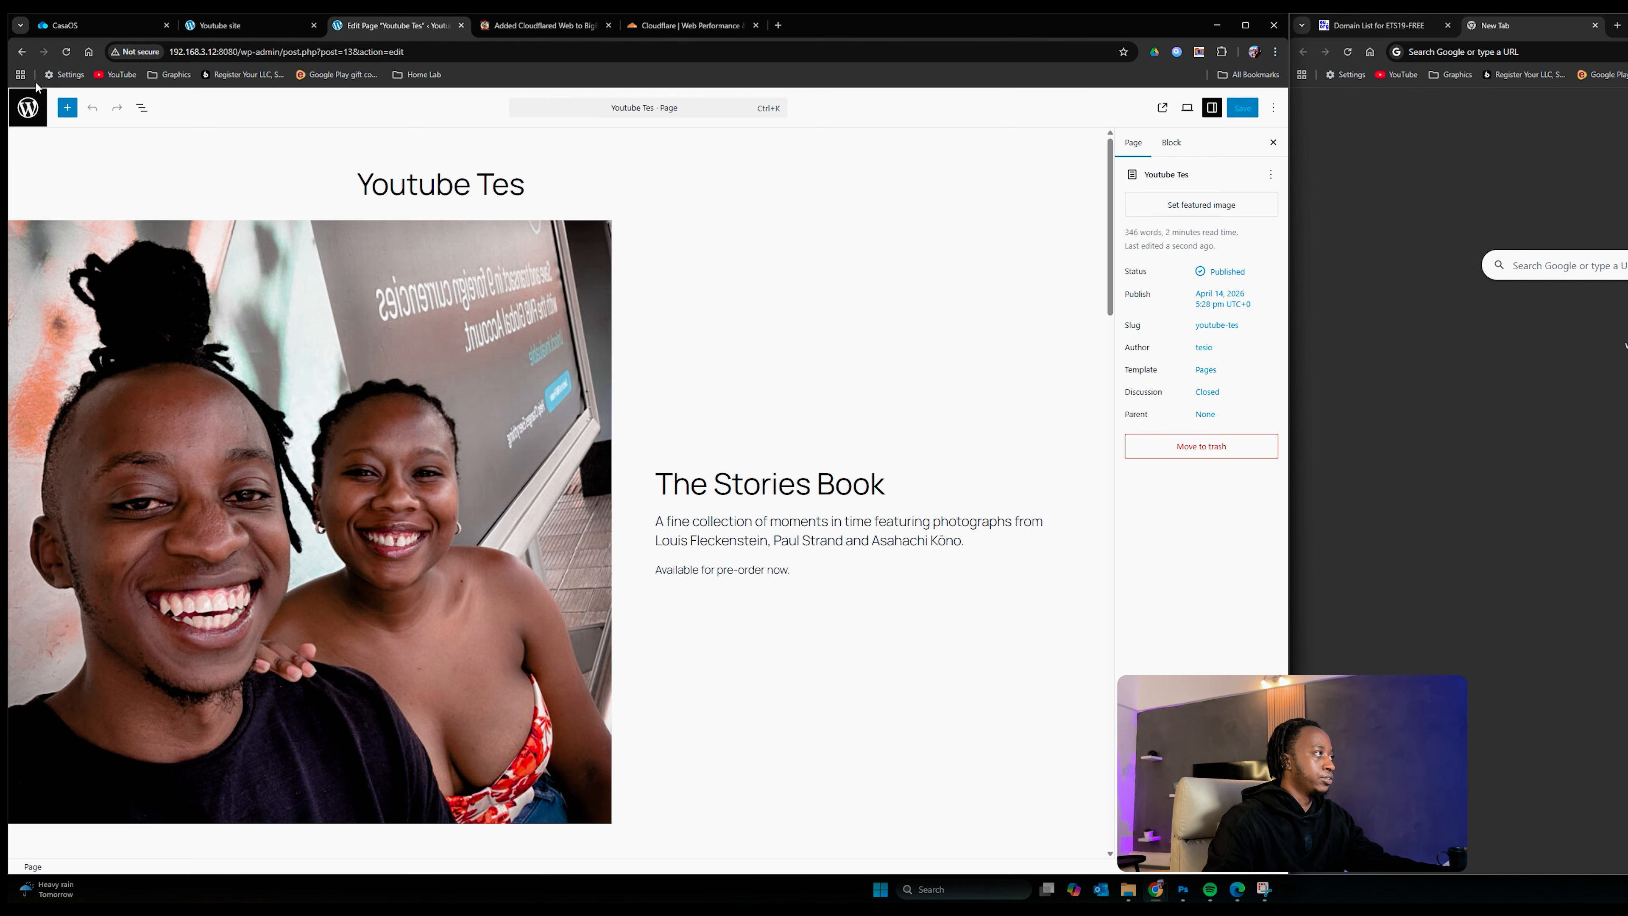
click(25, 106)
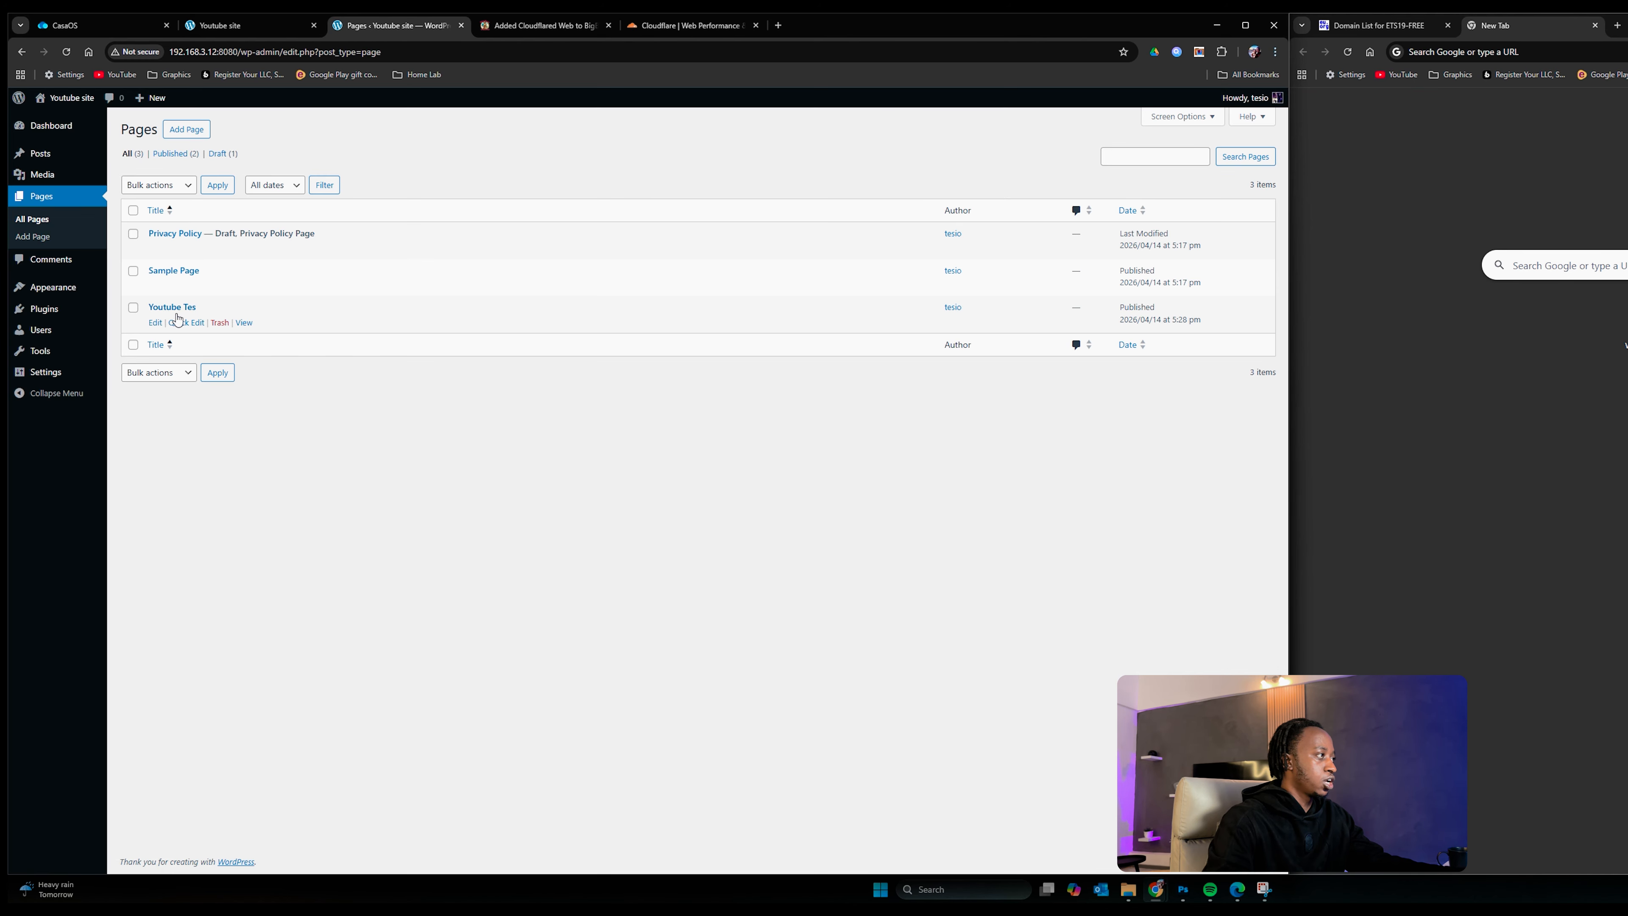
Step: Retitle Youtube Tes as 'Home' via Quick Edit and open the General Settings
click(184, 322)
triple_click(230, 333)
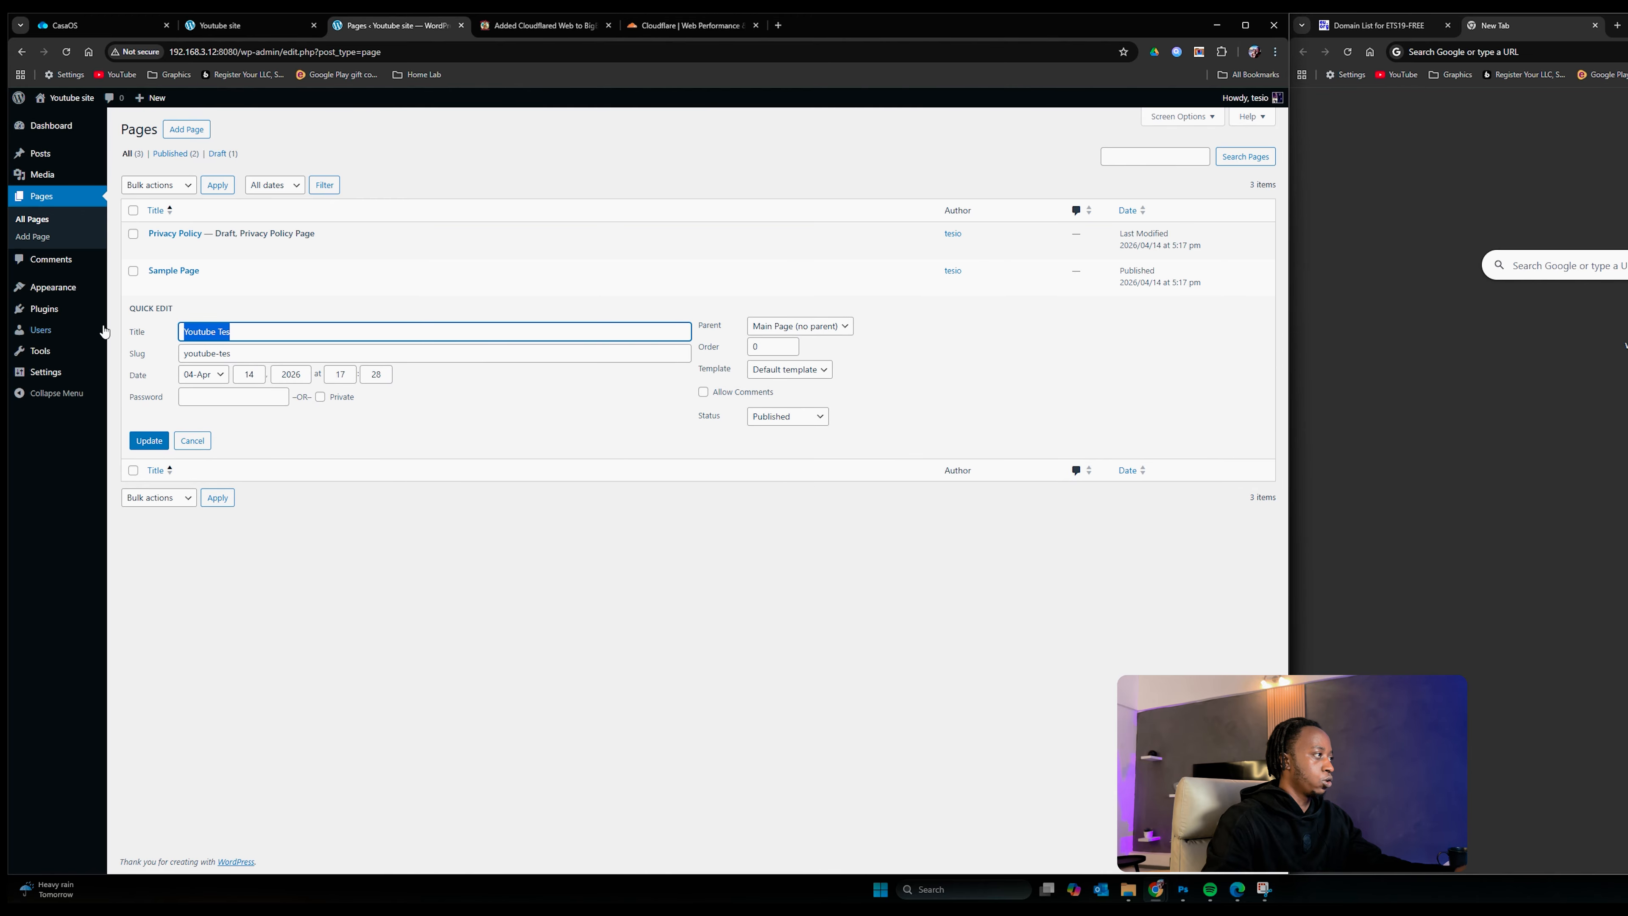
mouse_move(104, 330)
key(BackSpace)
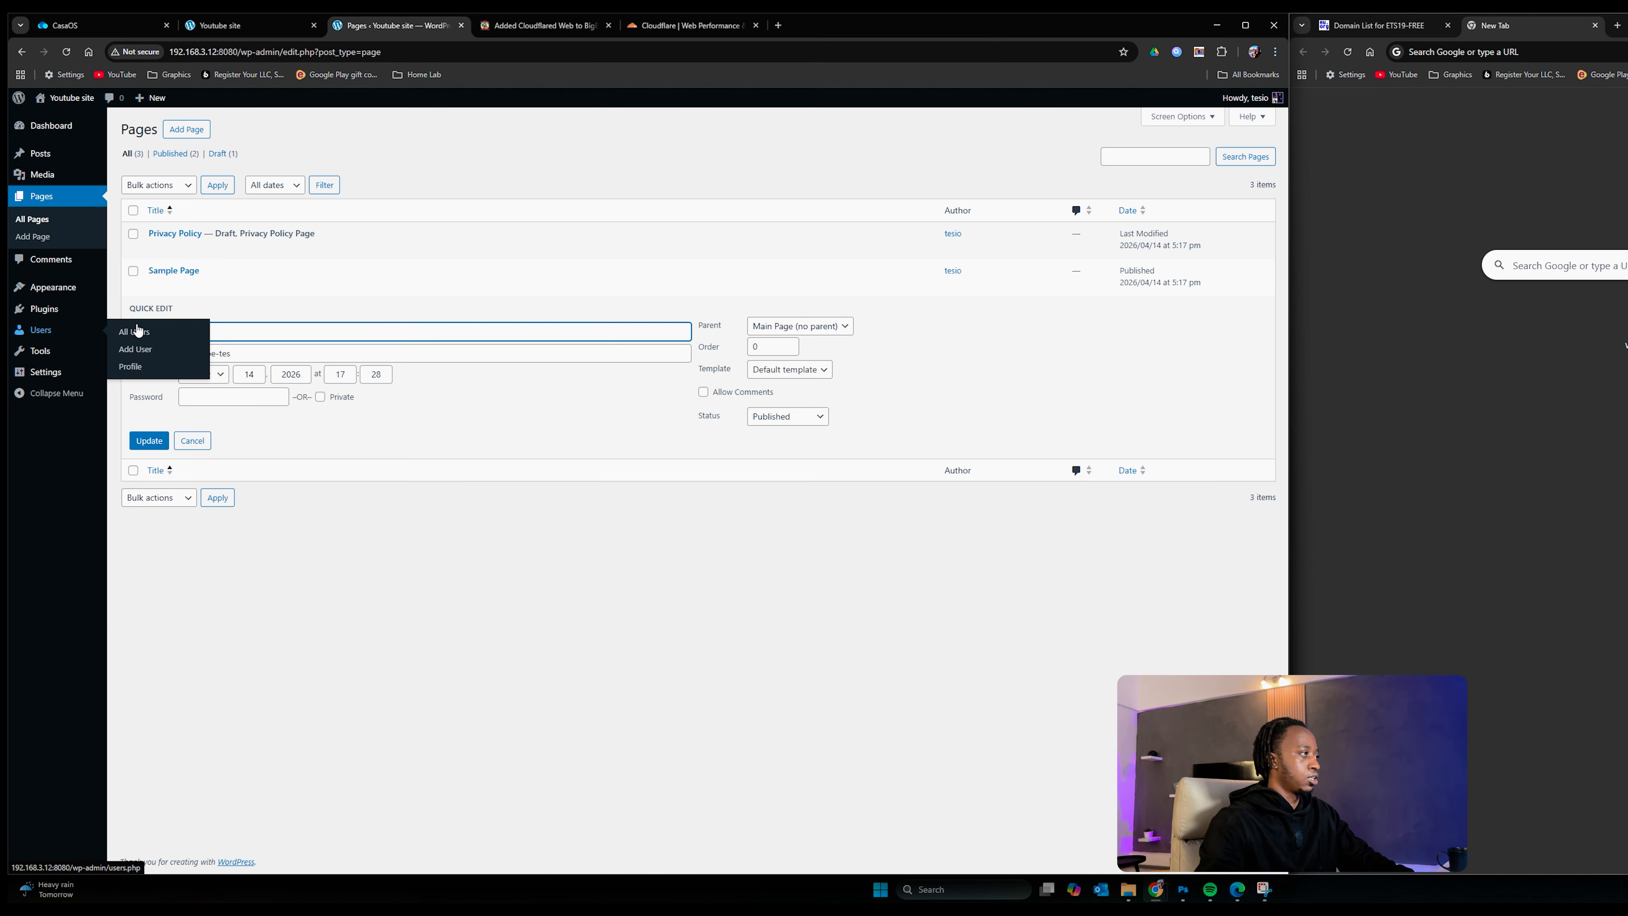
text(Home)
click(592, 607)
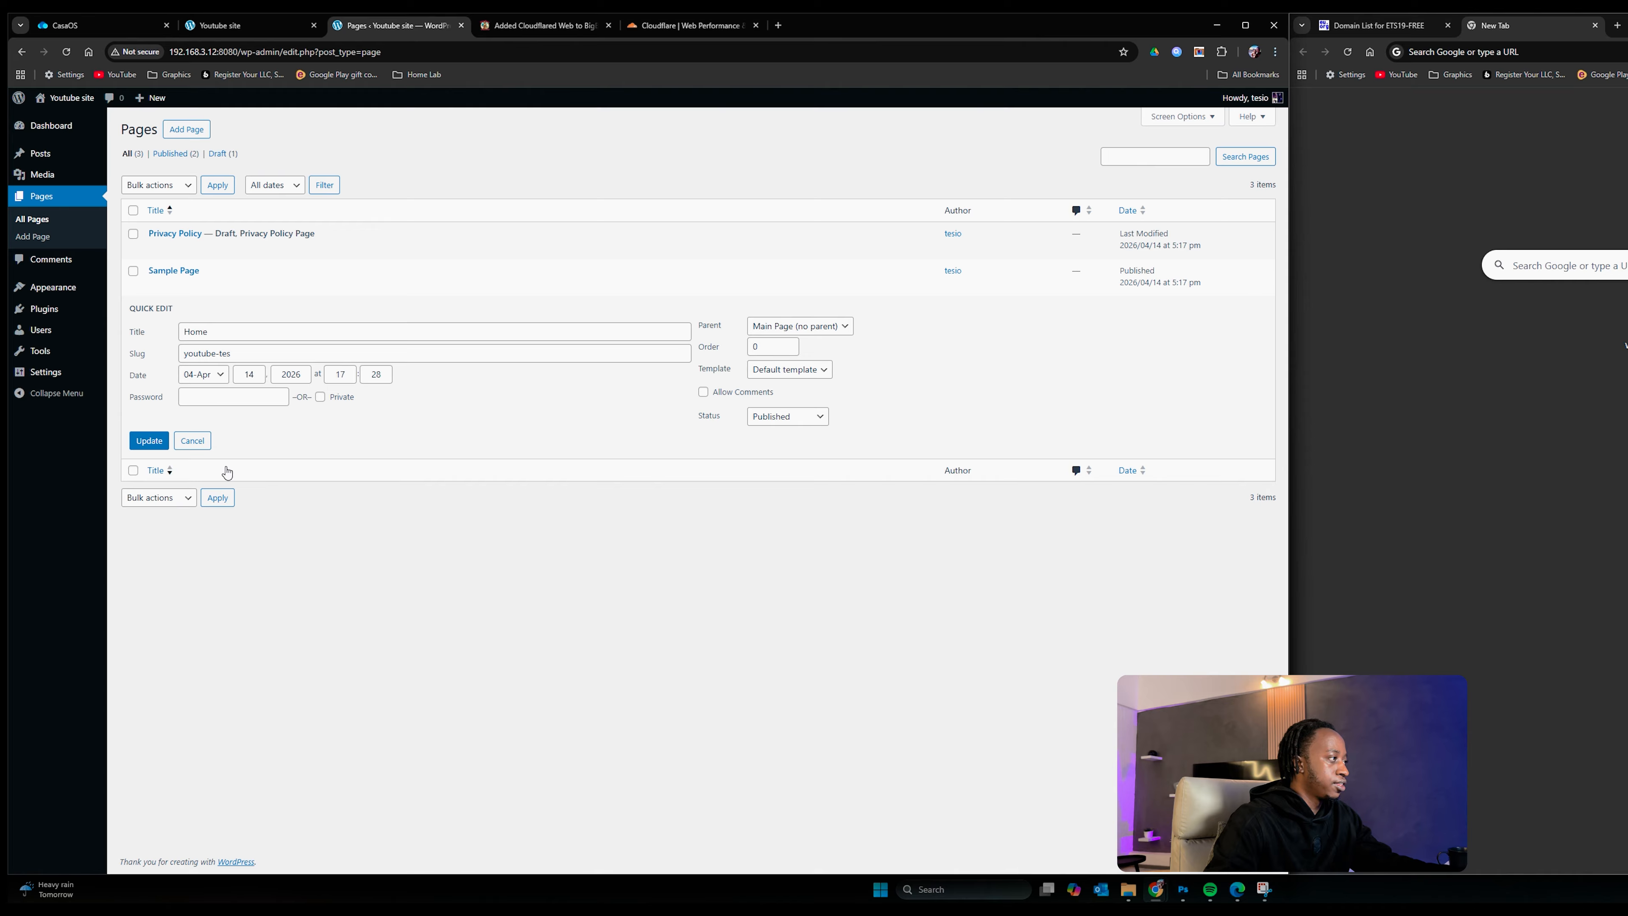
click(148, 440)
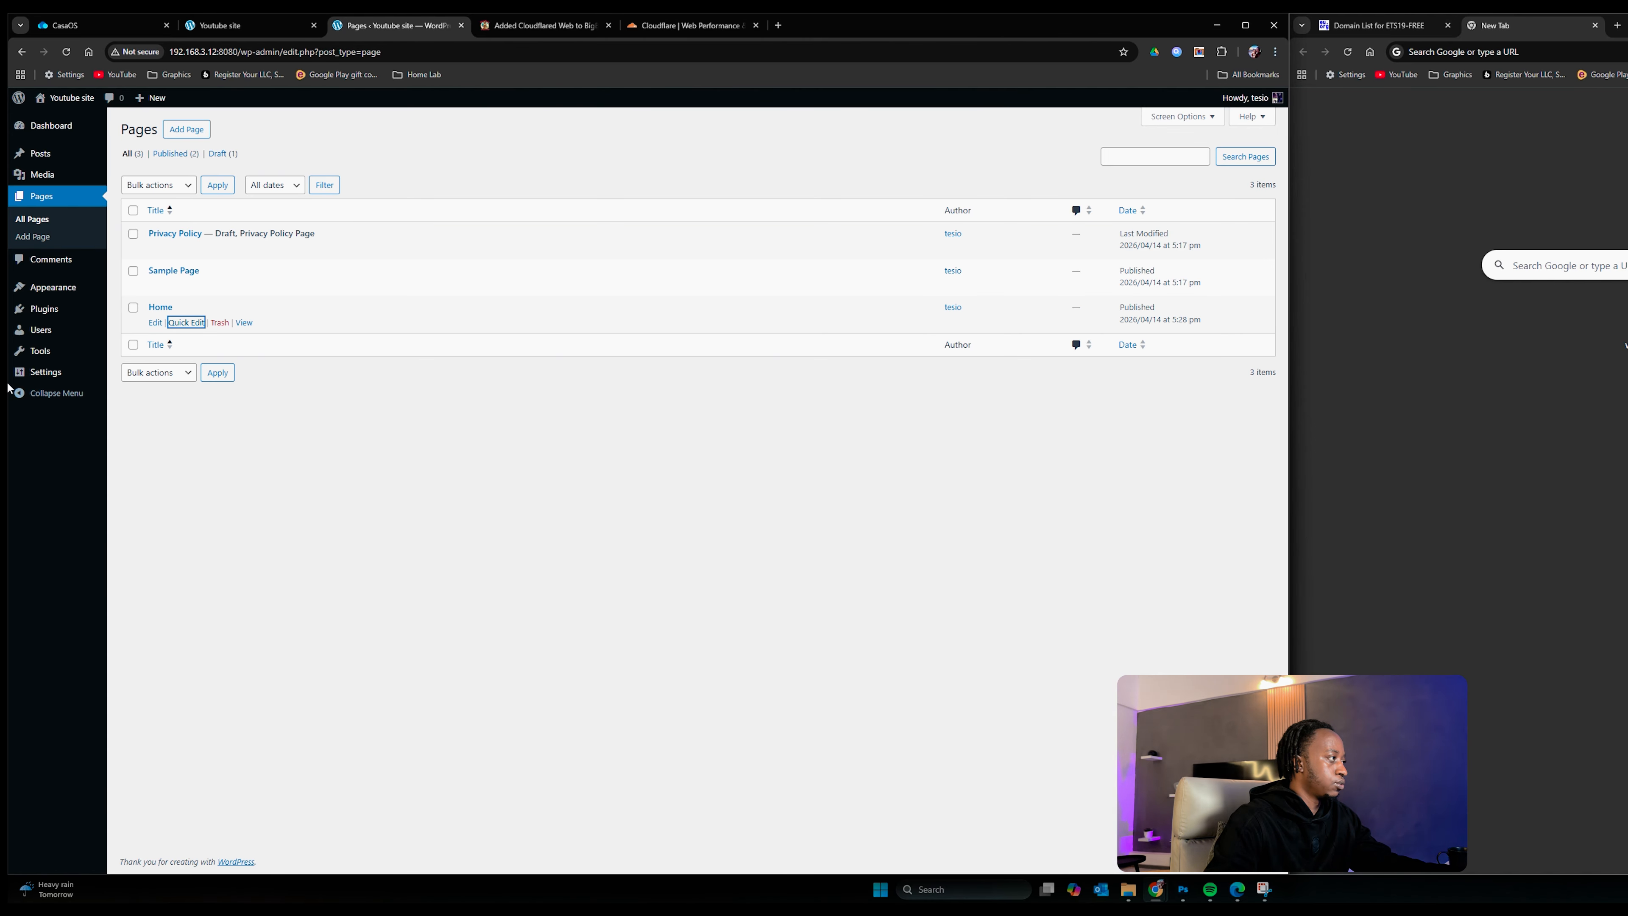
click(49, 375)
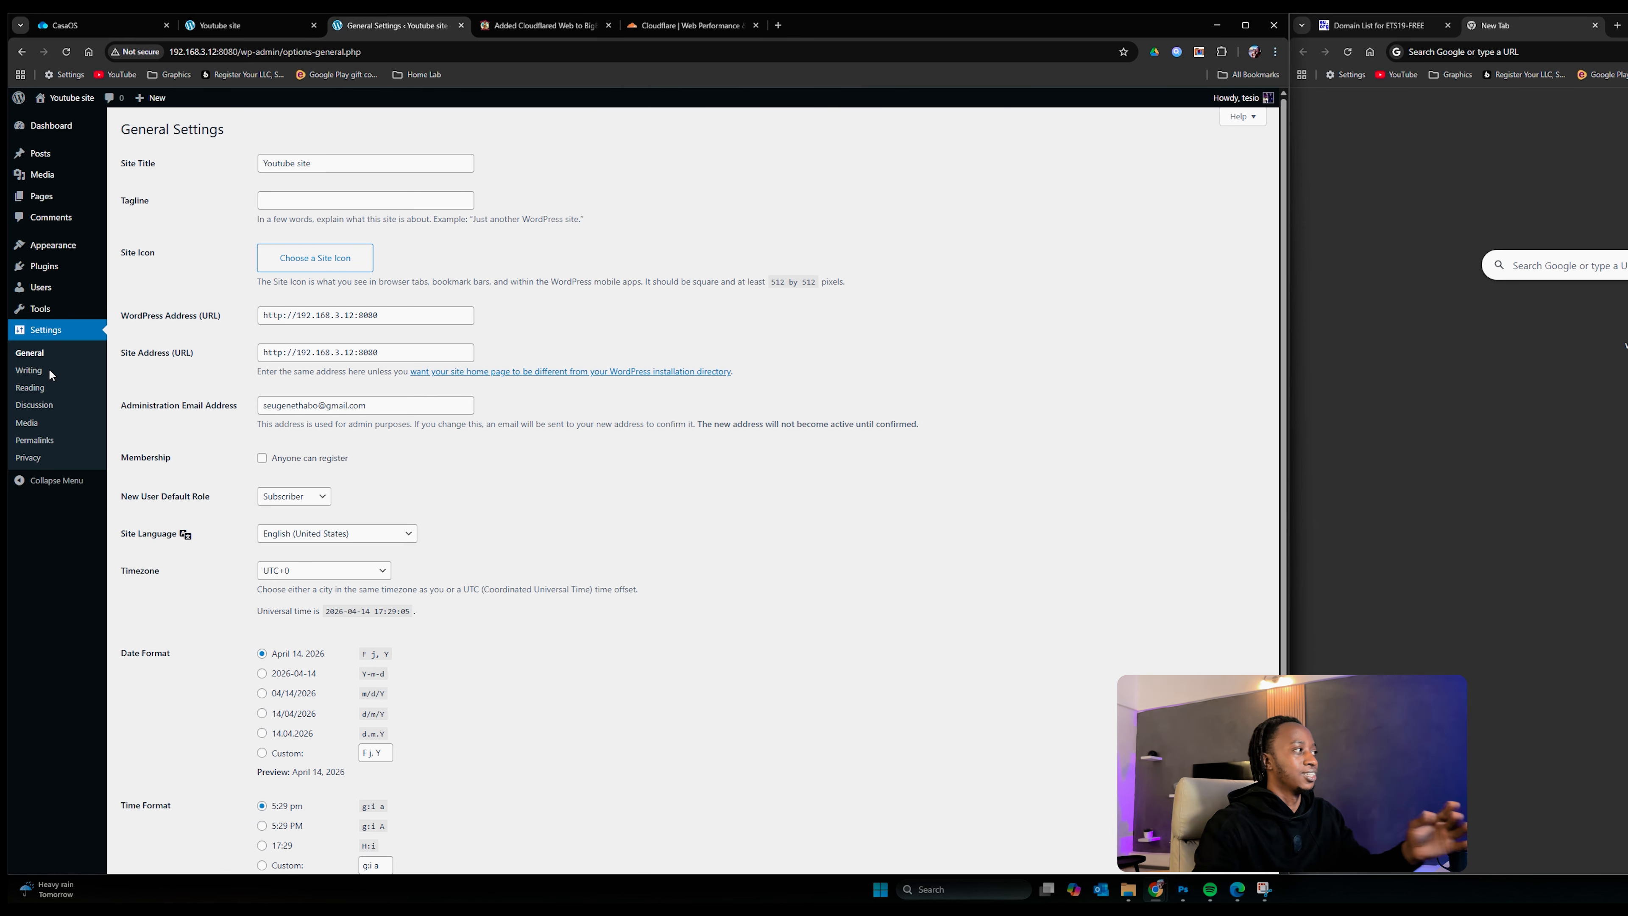
Step: In Reading settings, set the homepage to the static page Home and save
click(29, 387)
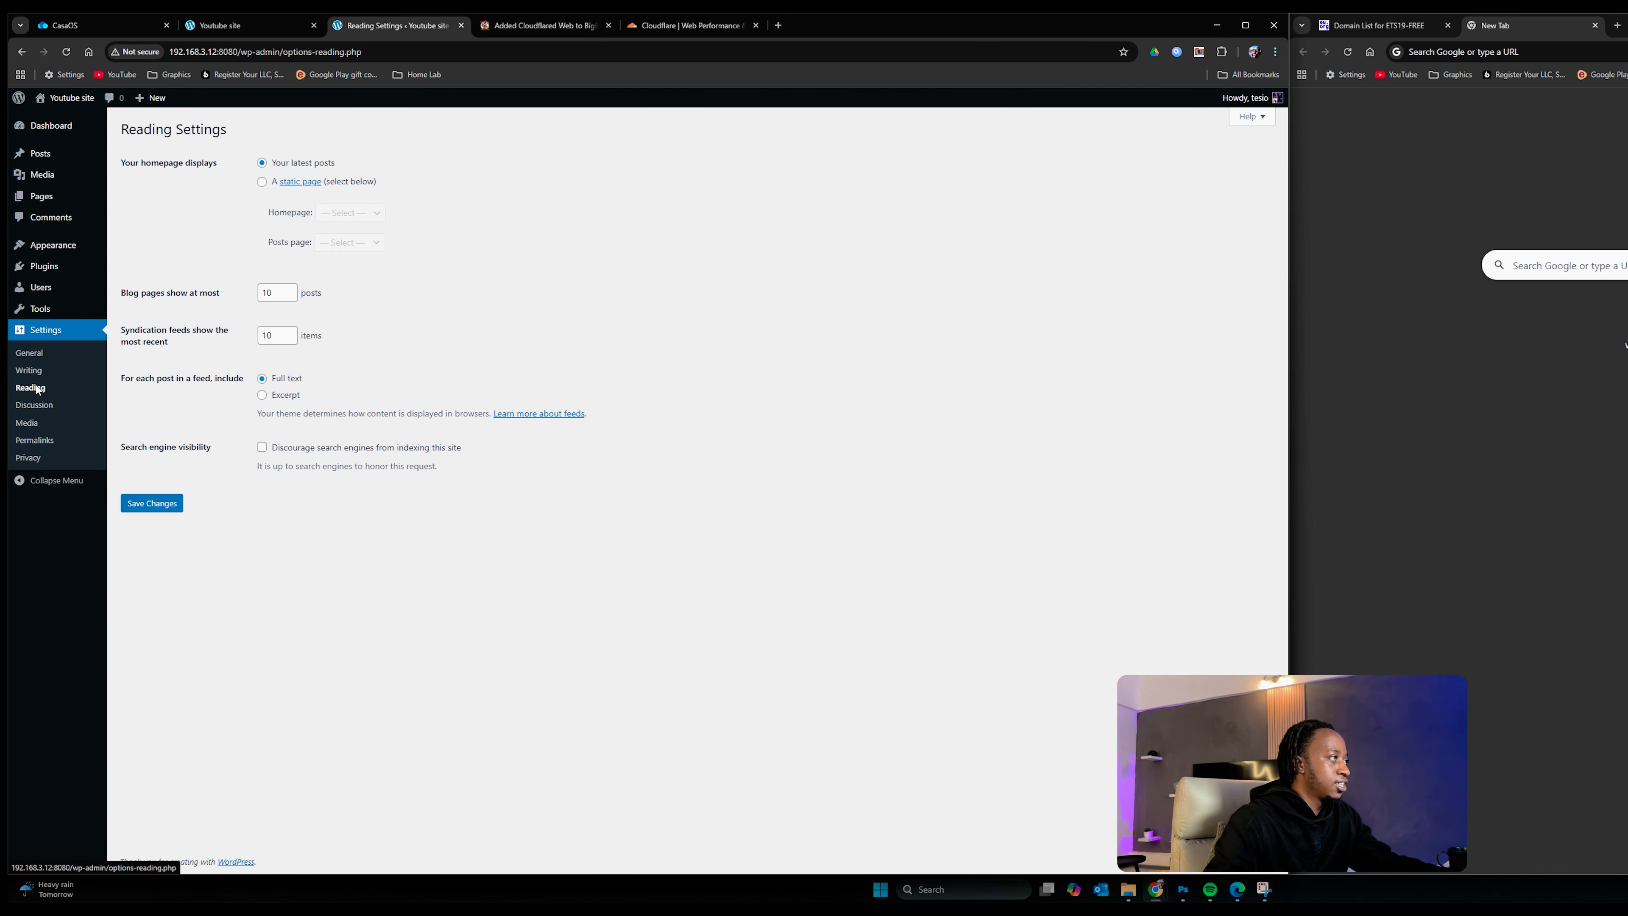
click(261, 181)
click(350, 213)
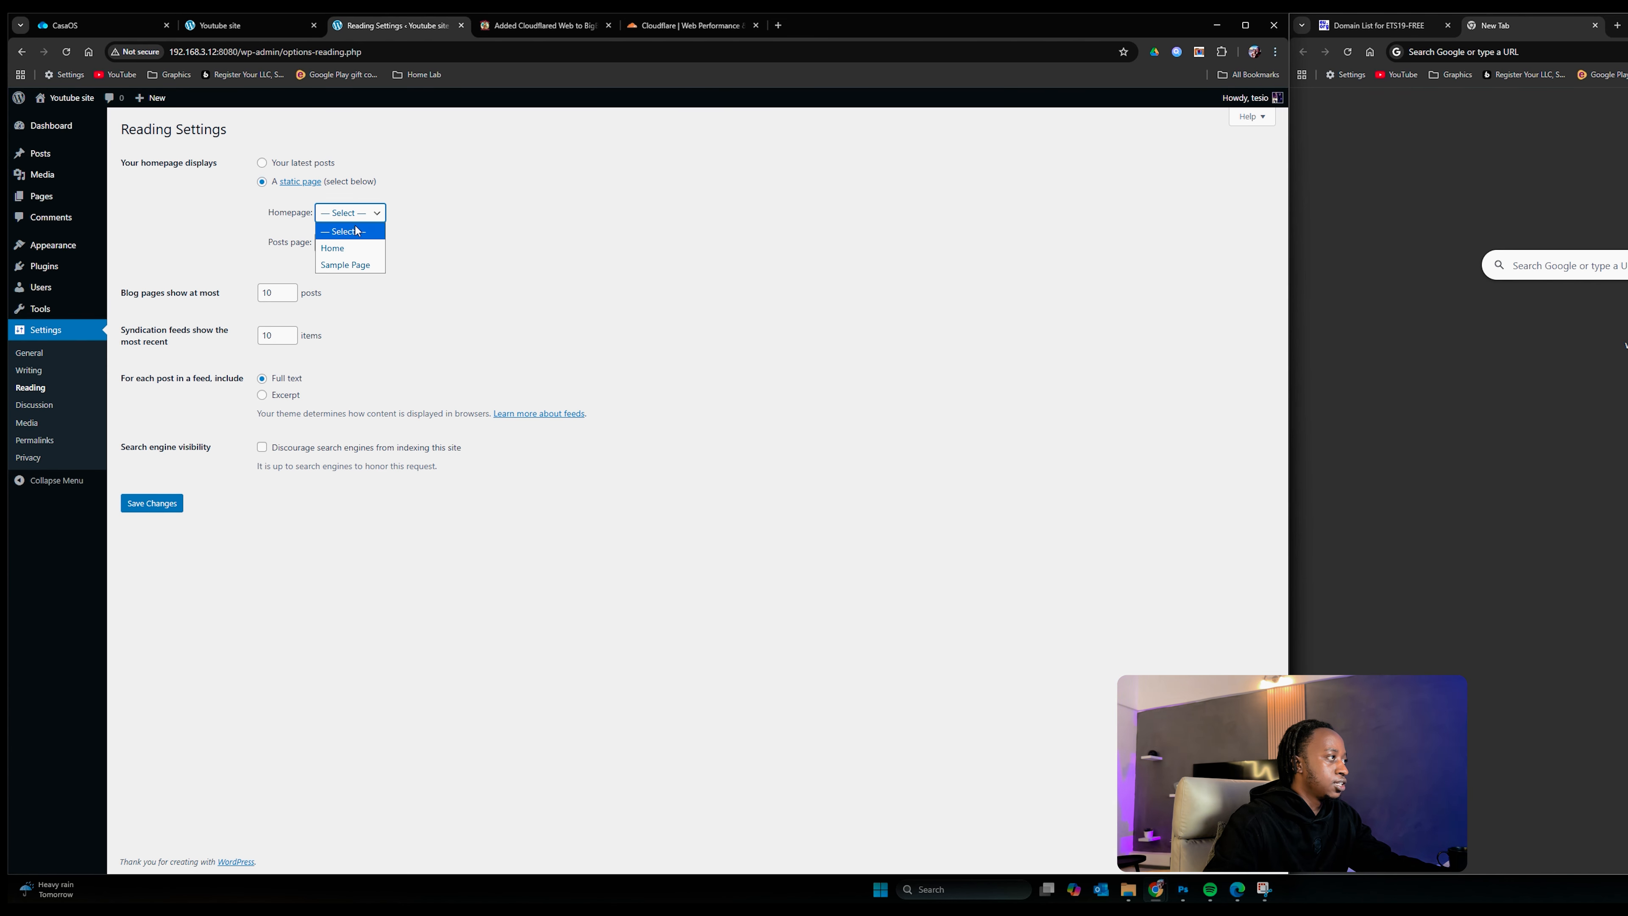
click(336, 245)
click(151, 502)
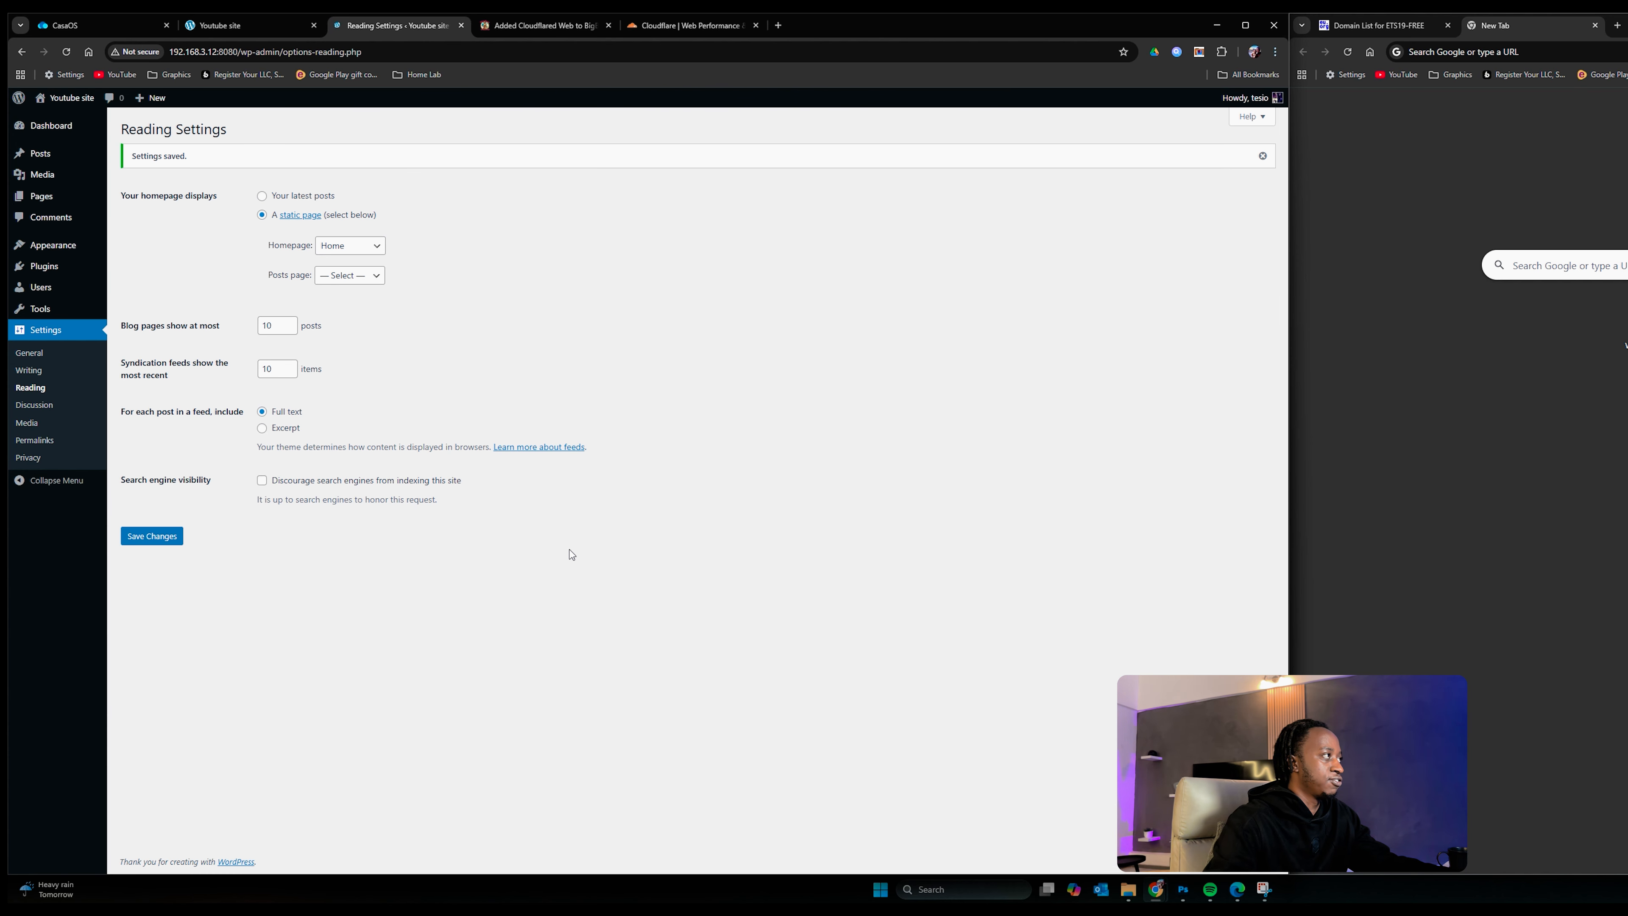
Step: Reopen the site from CasaOS to confirm the Home page shows, then open an incognito window
click(225, 25)
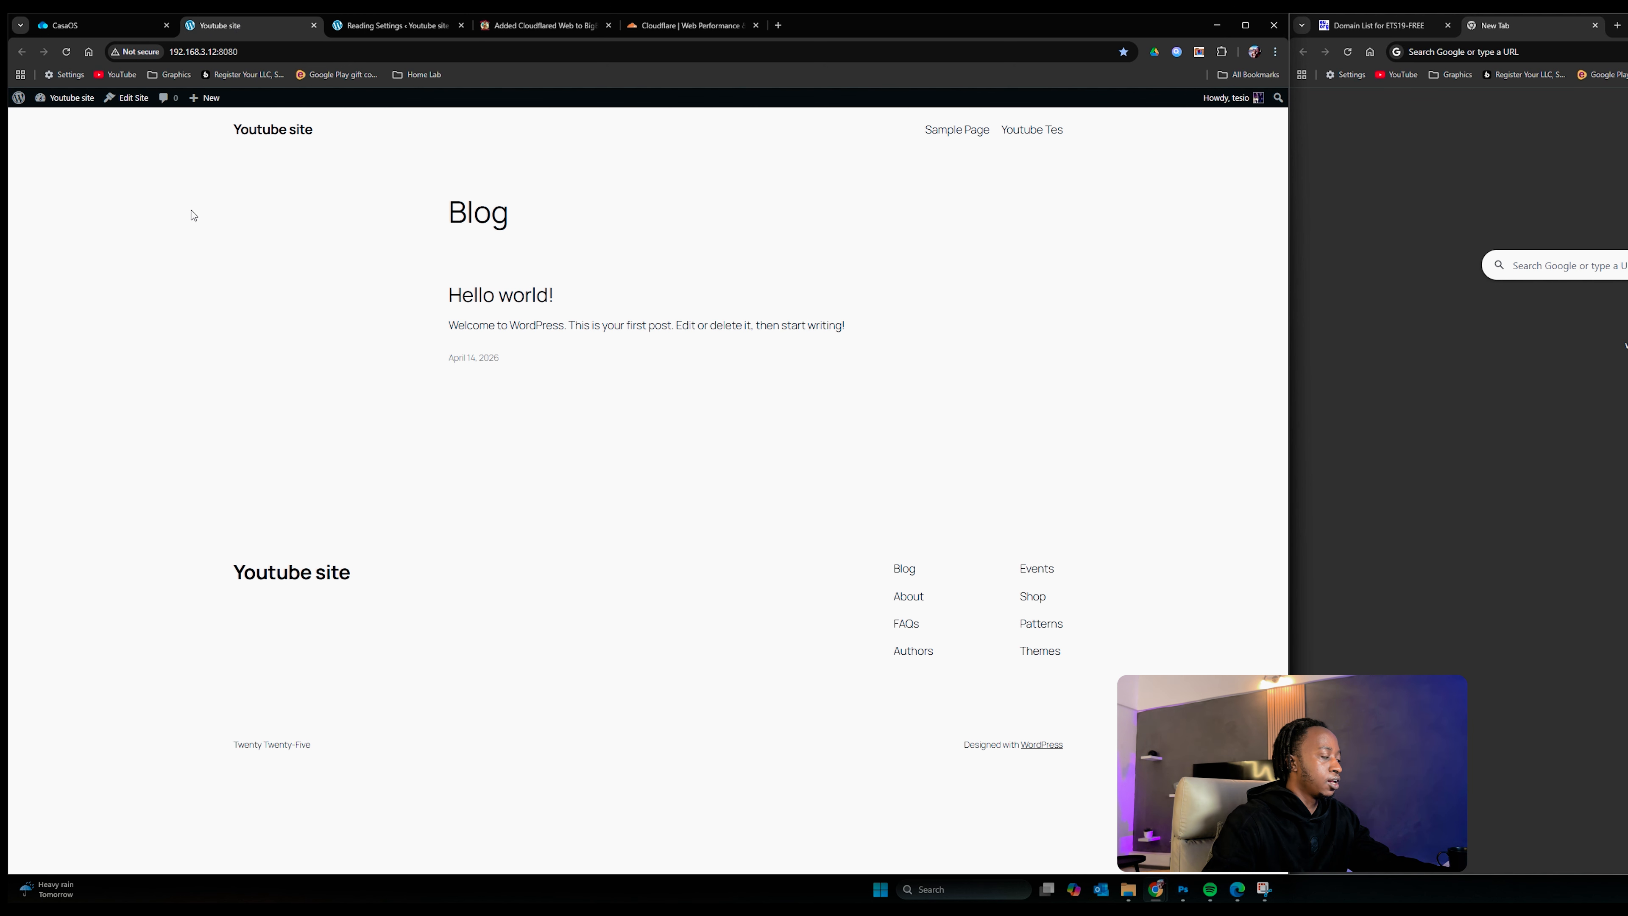
click(103, 19)
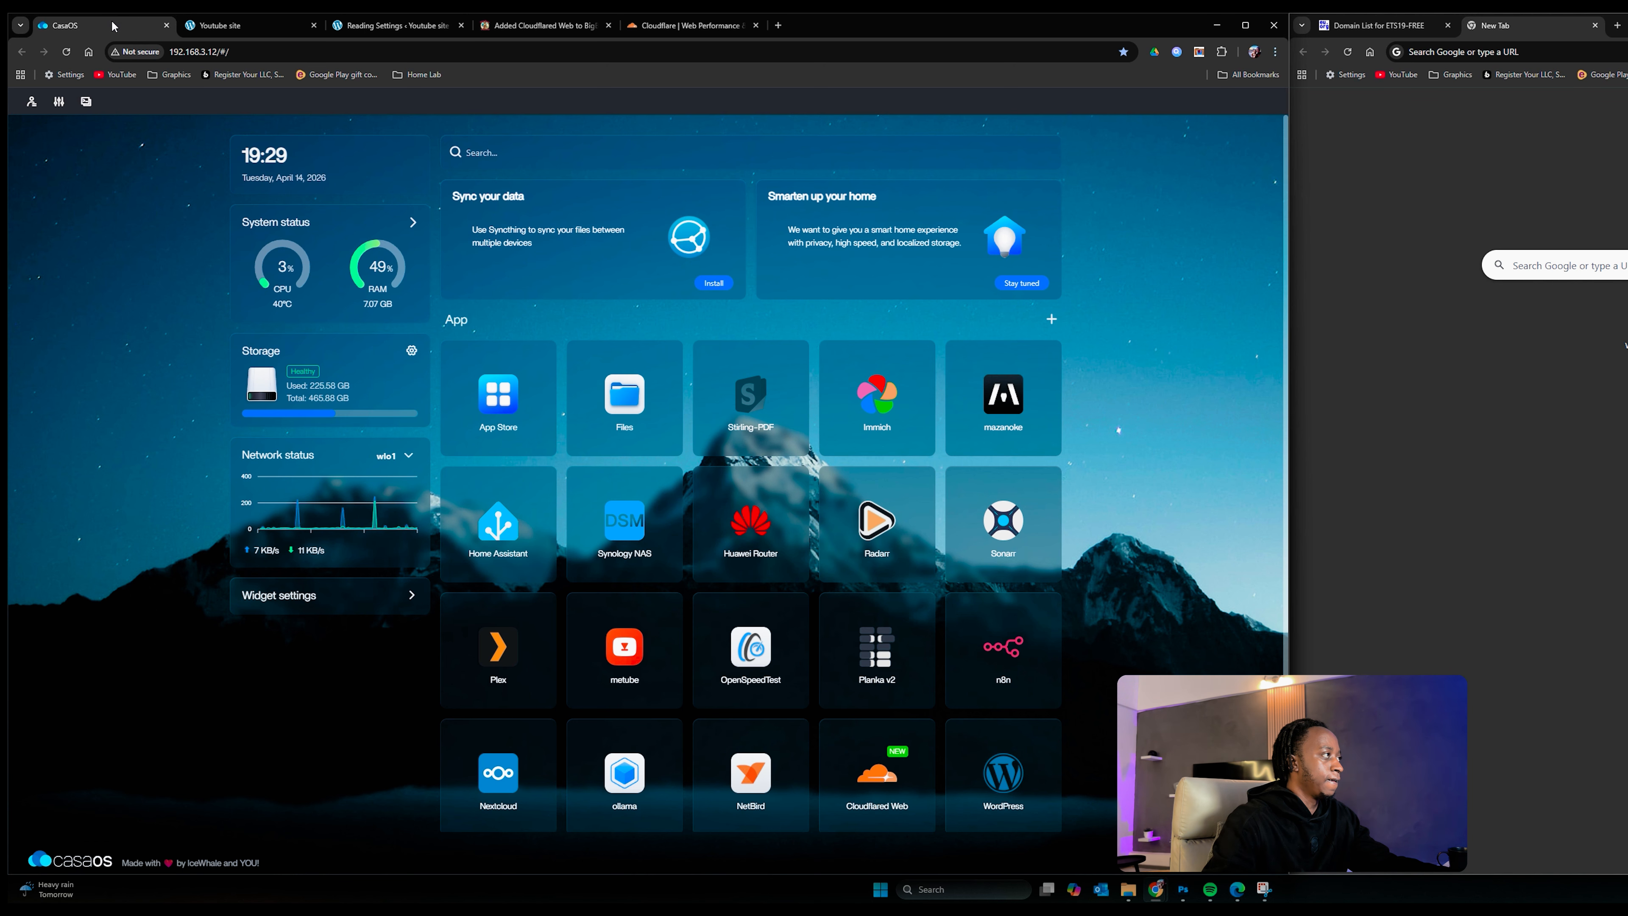
click(1002, 775)
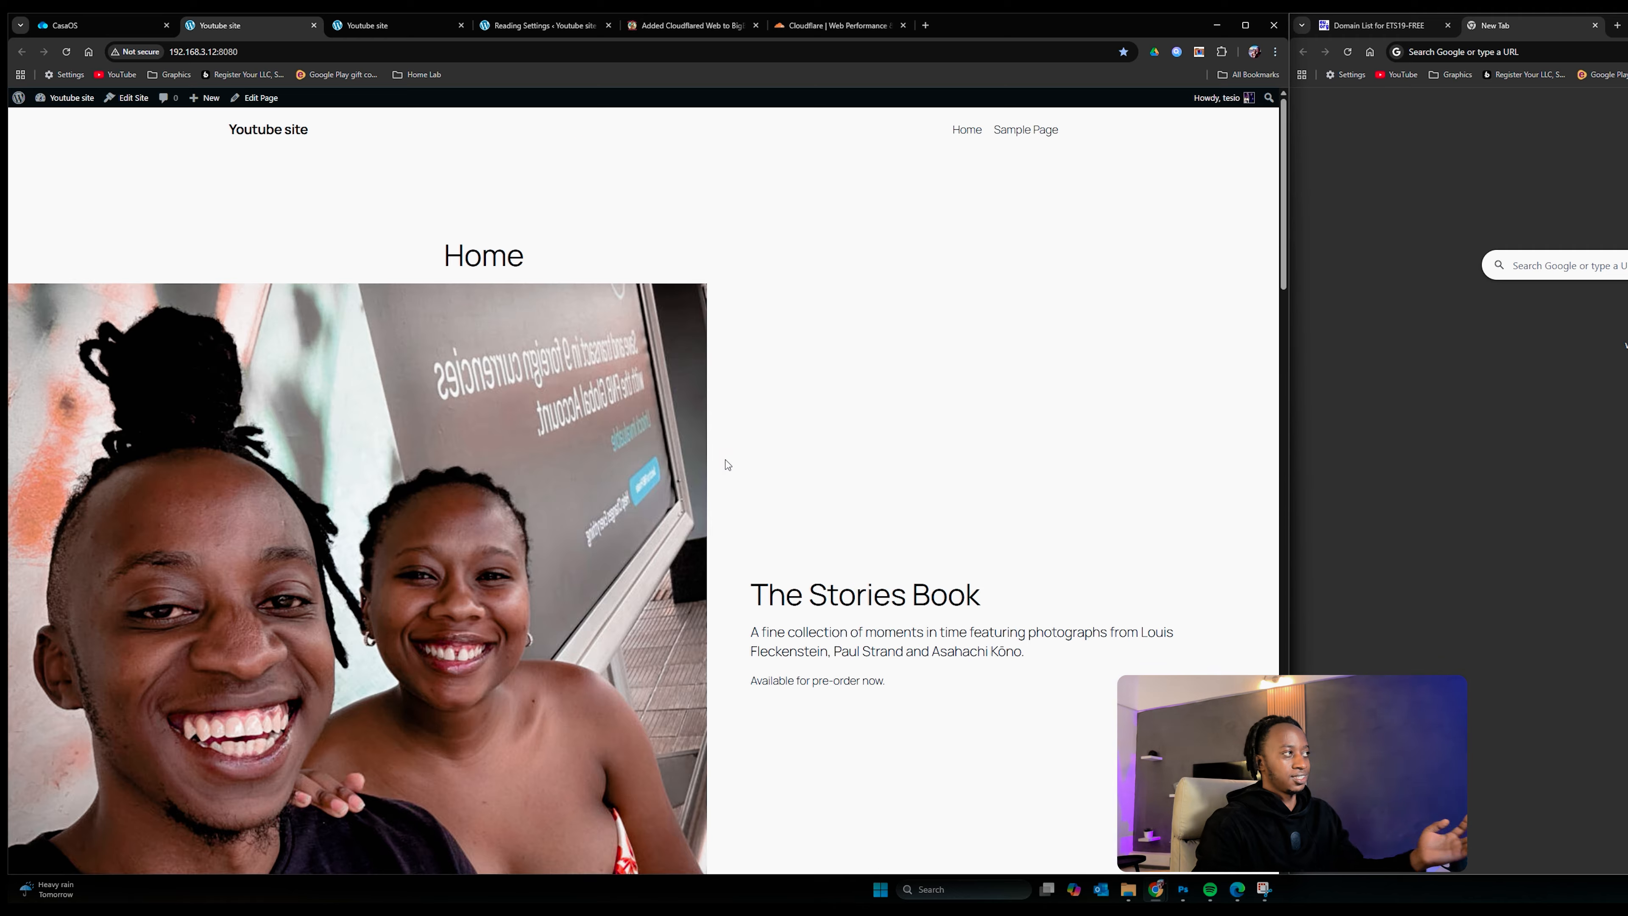
click(205, 51)
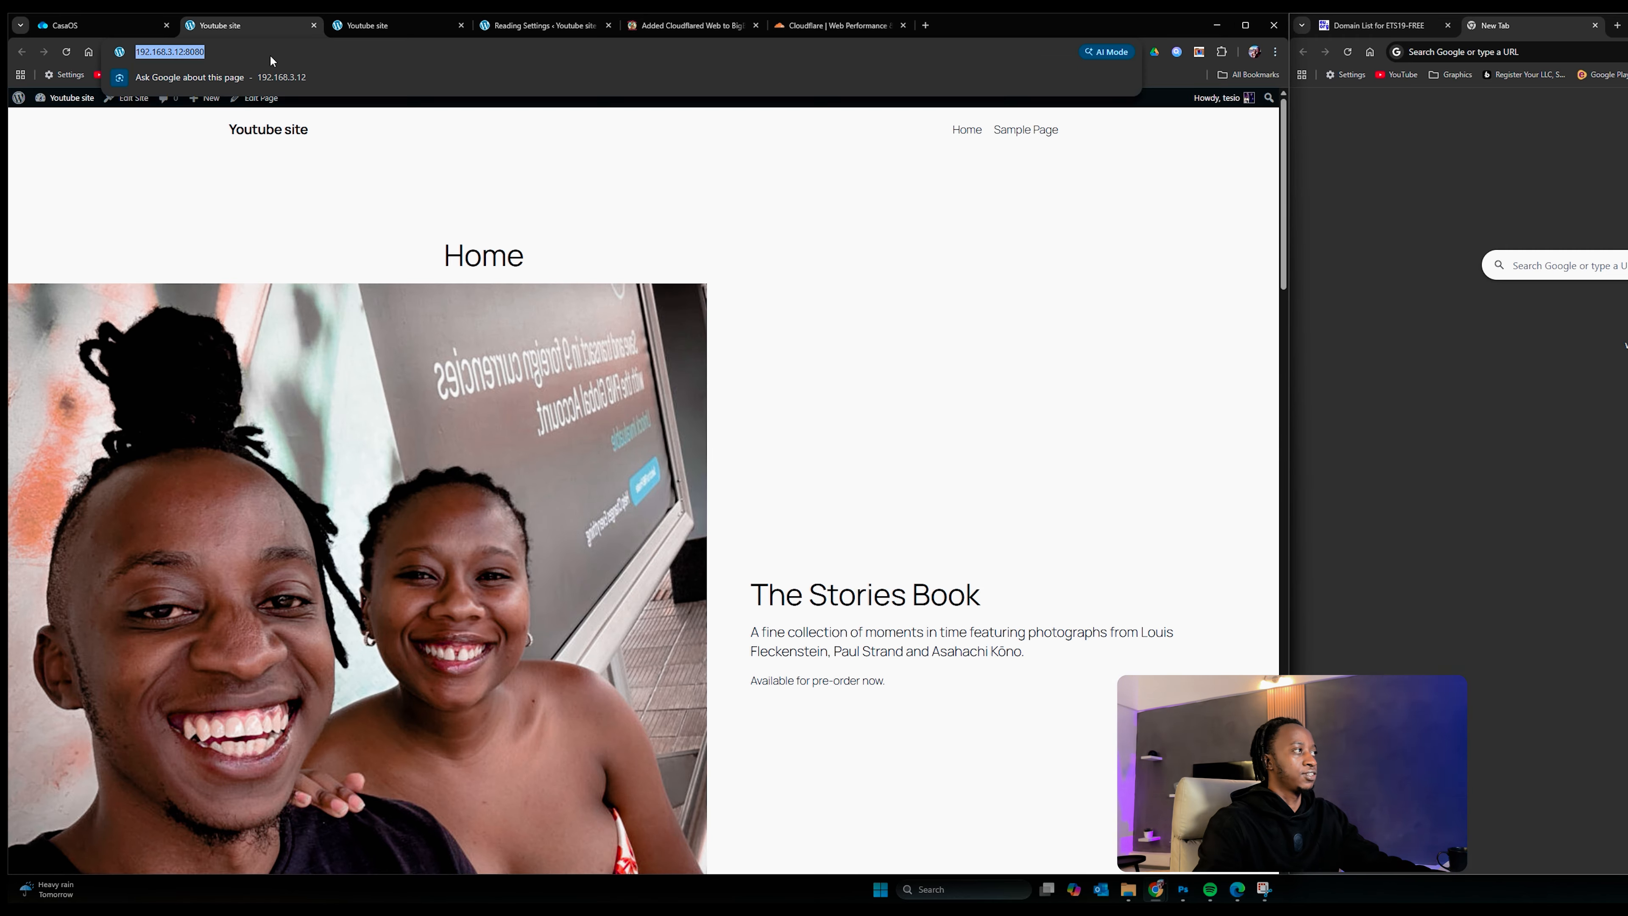
click(881, 299)
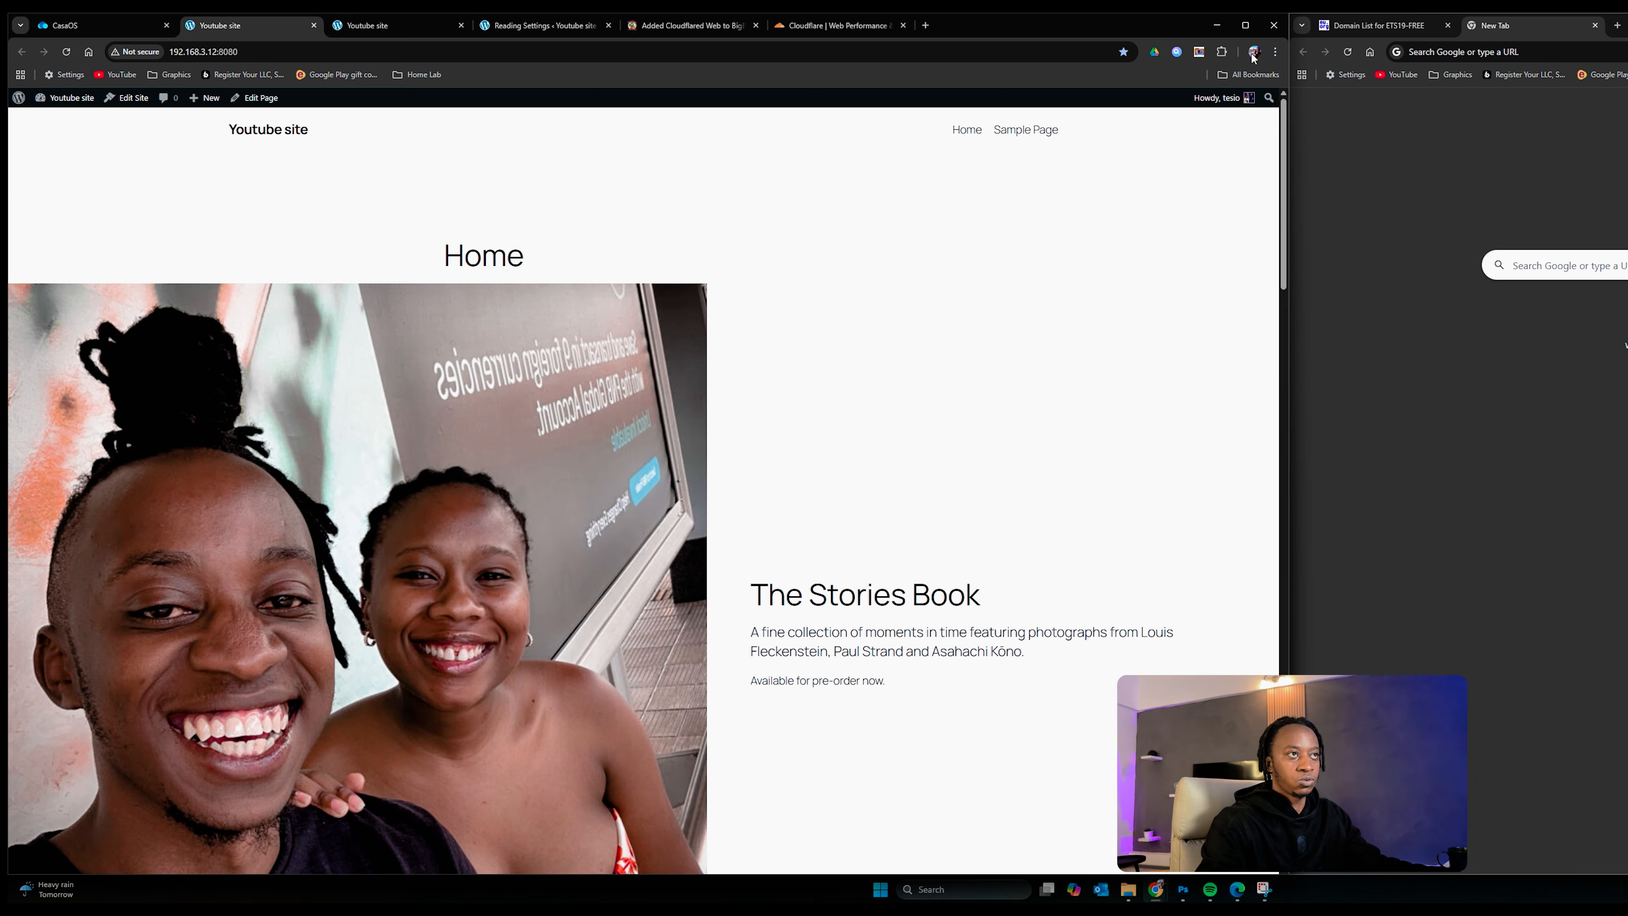
click(1275, 51)
click(1147, 114)
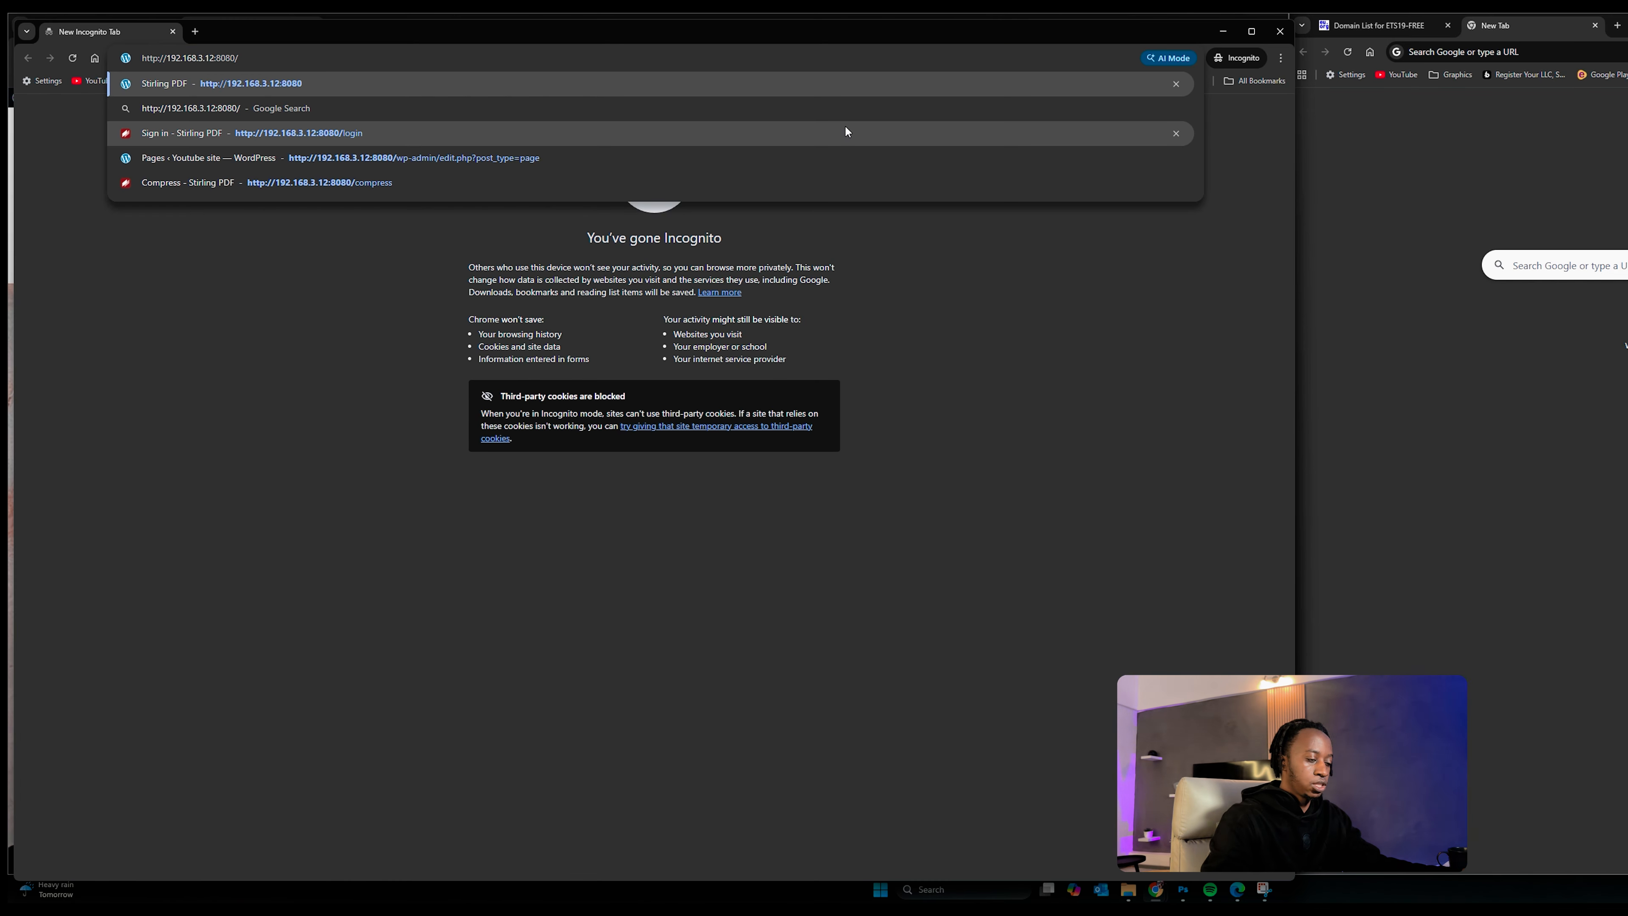
Step: Load 192.168.3.12:8080 in the incognito window and scroll through its Home page
click(845, 124)
scroll(871, 462, down, 20)
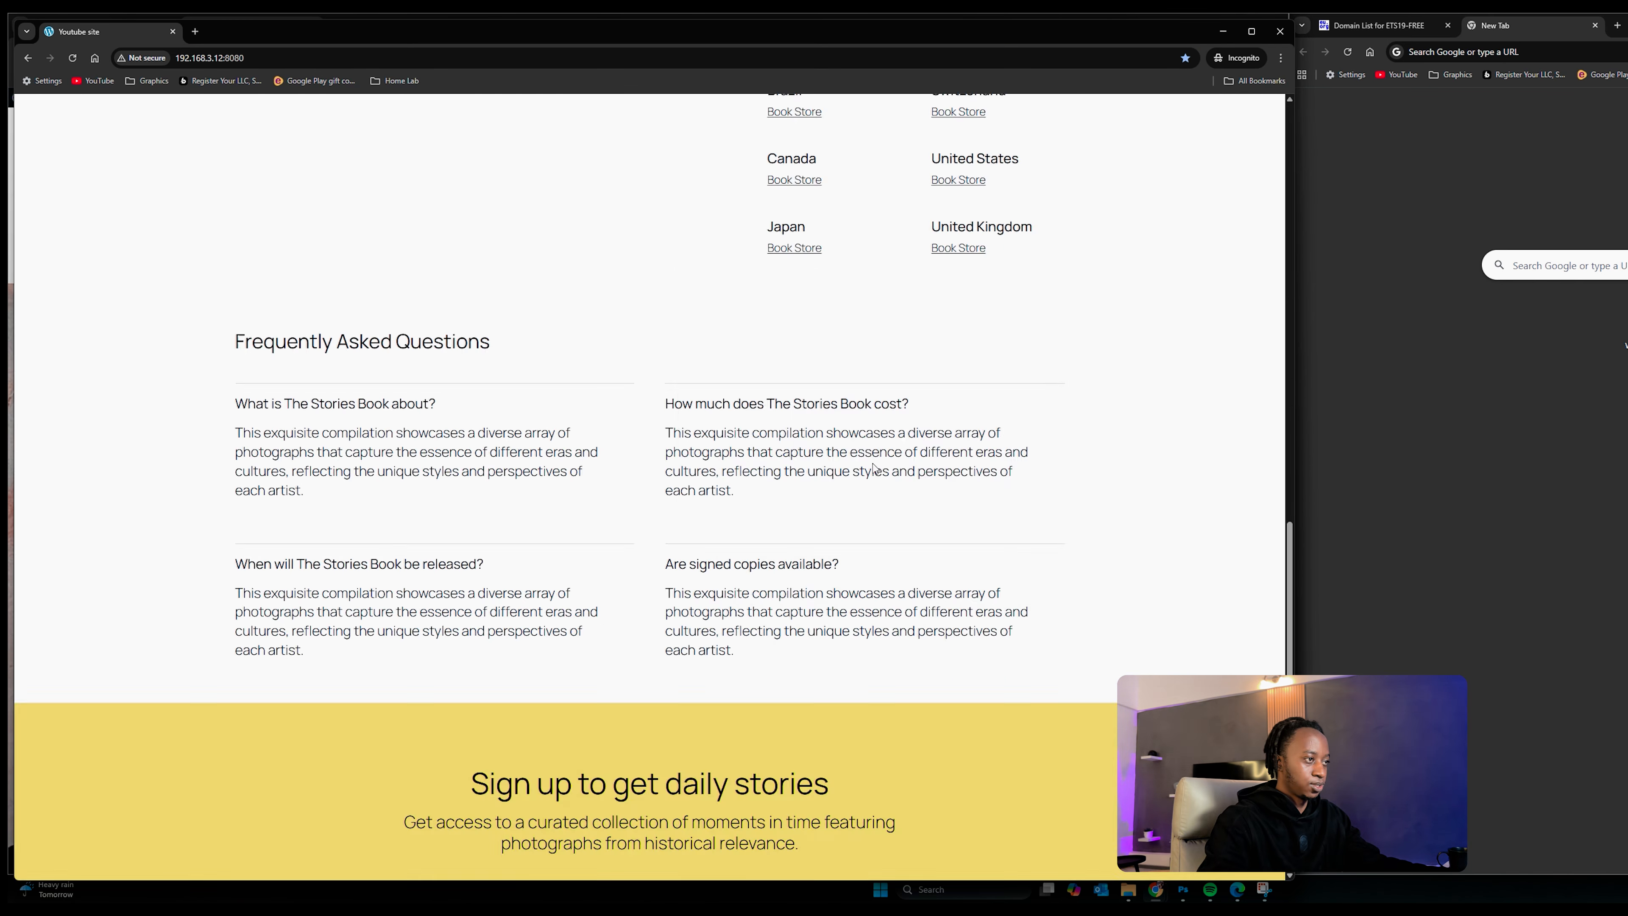
scroll(874, 473, up, 20)
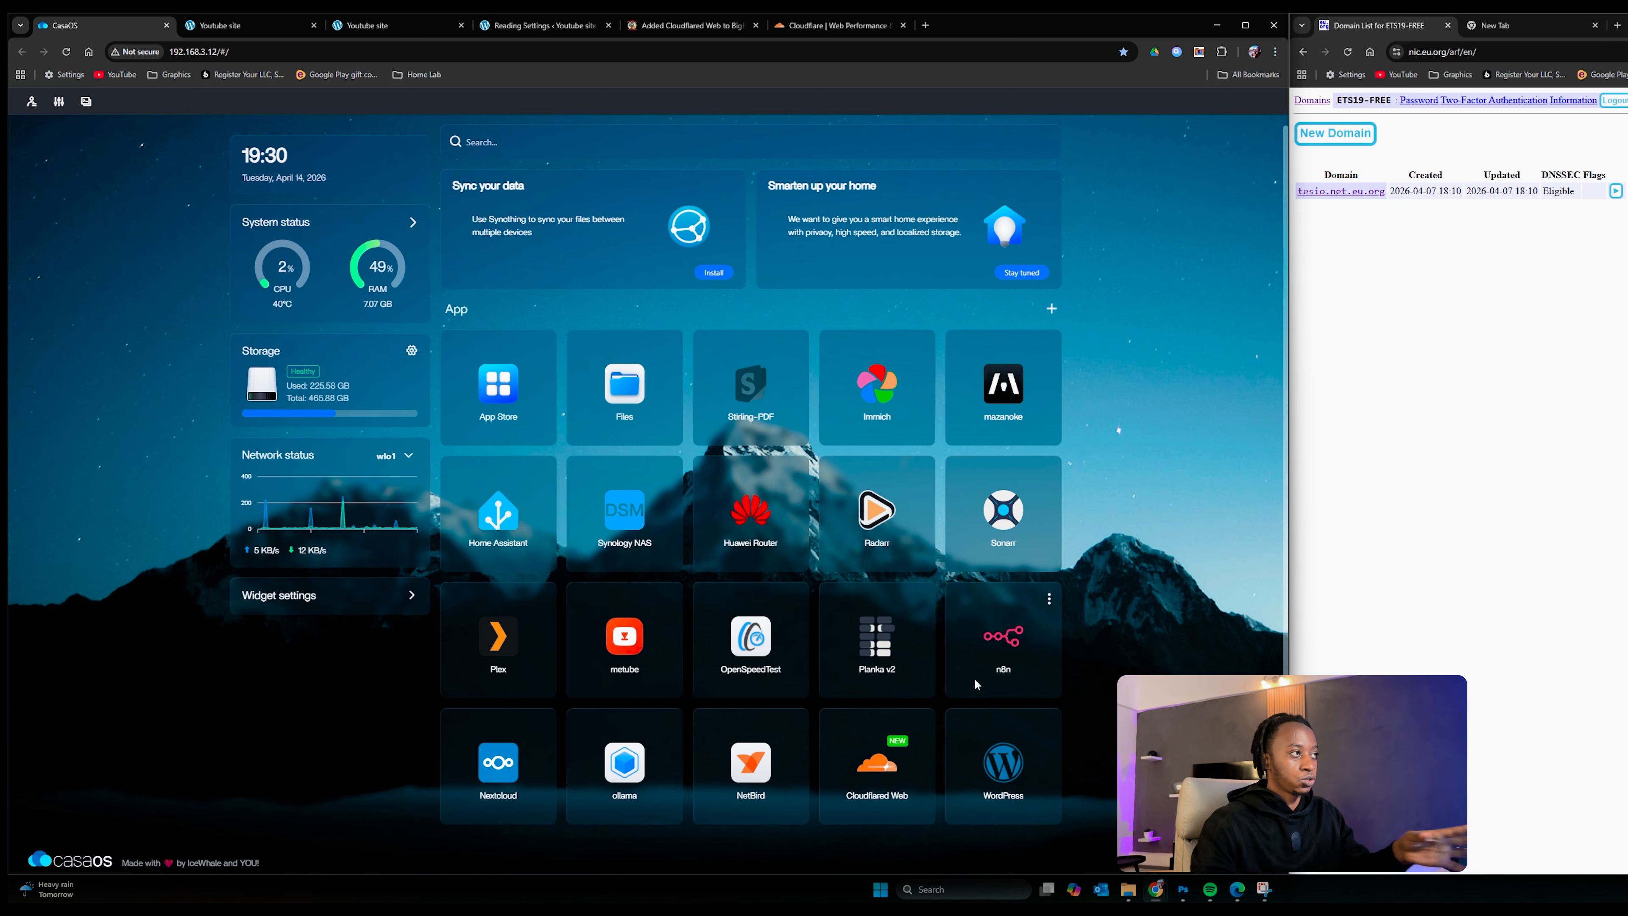
Step: Launch Cloudflared Web from the CasaOS dashboard and cancel the browser's sign-in prompt
click(883, 768)
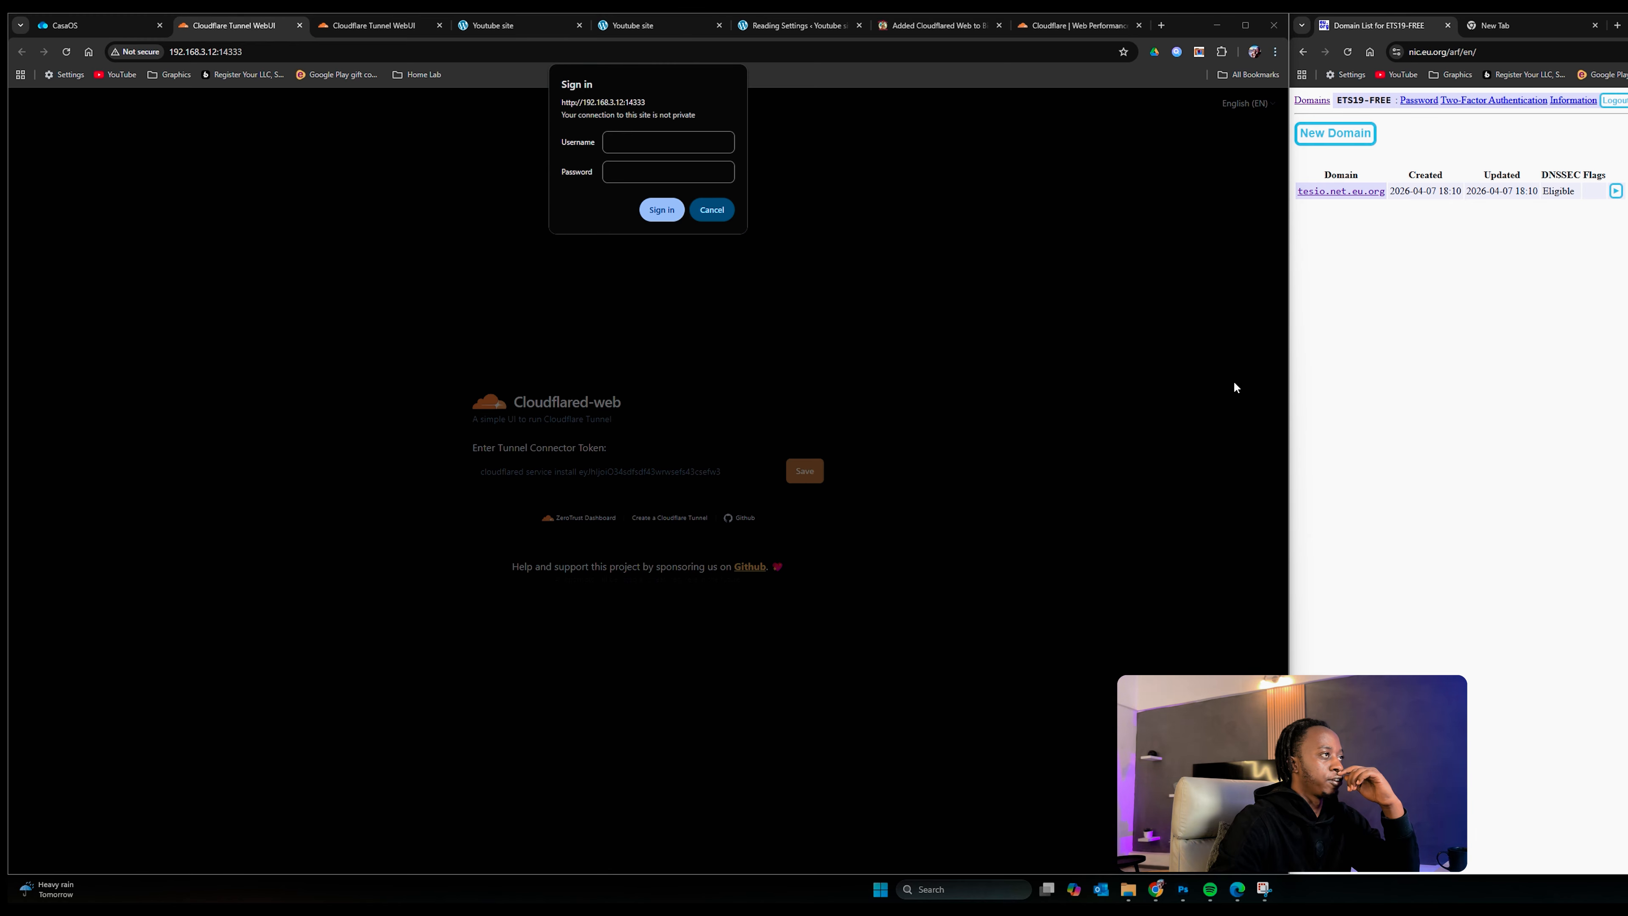
click(722, 213)
click(721, 213)
click(709, 214)
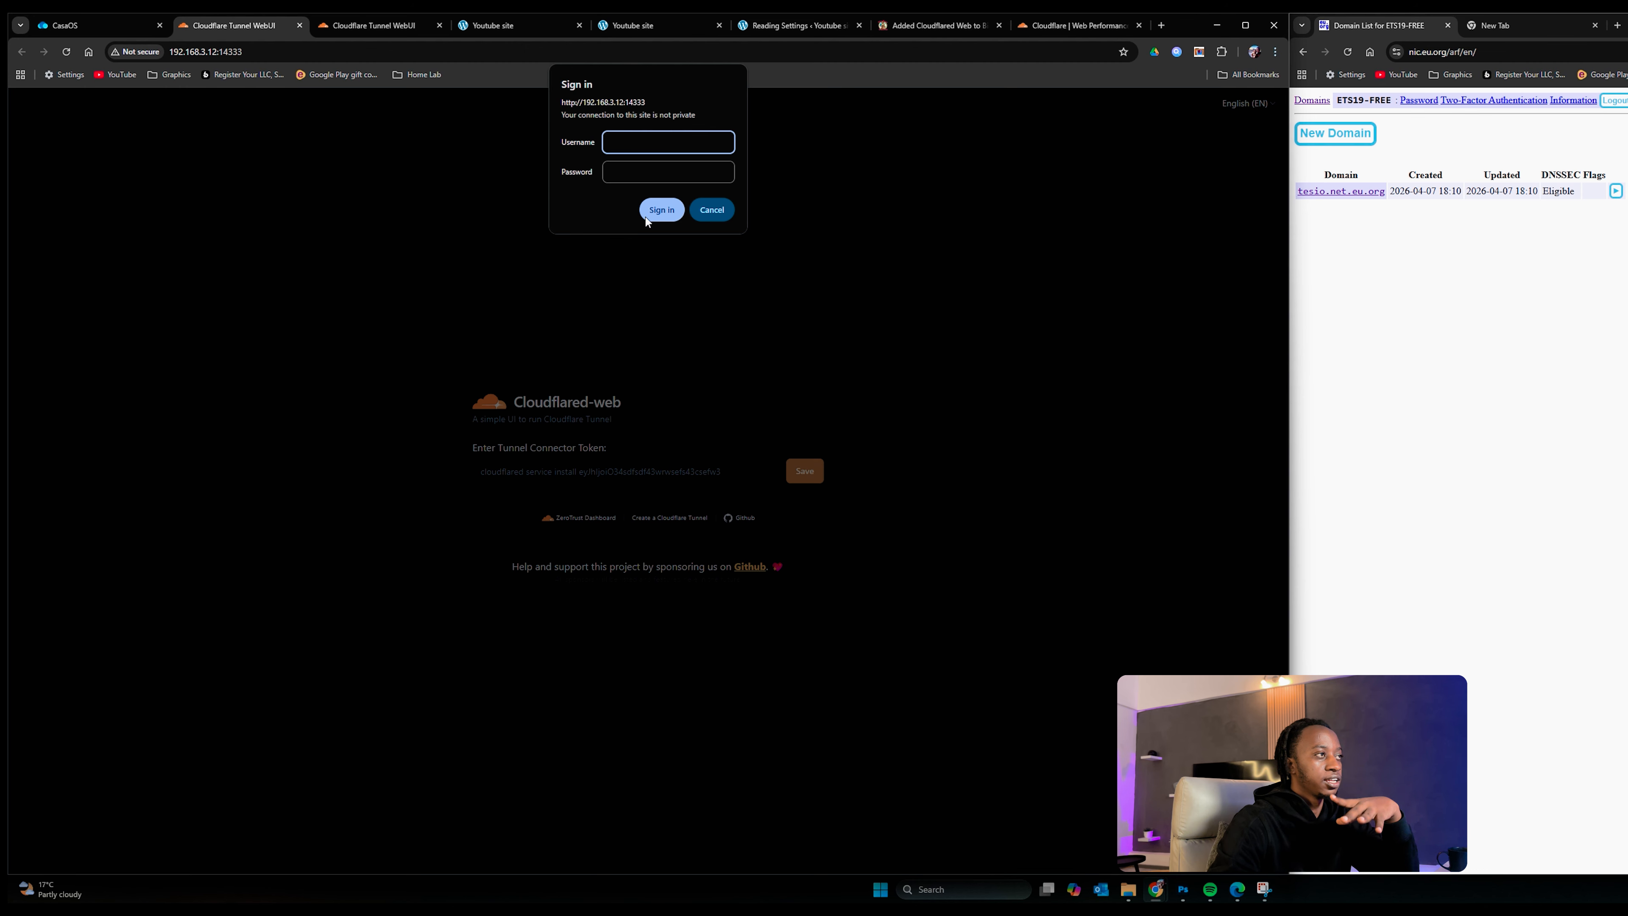
click(720, 209)
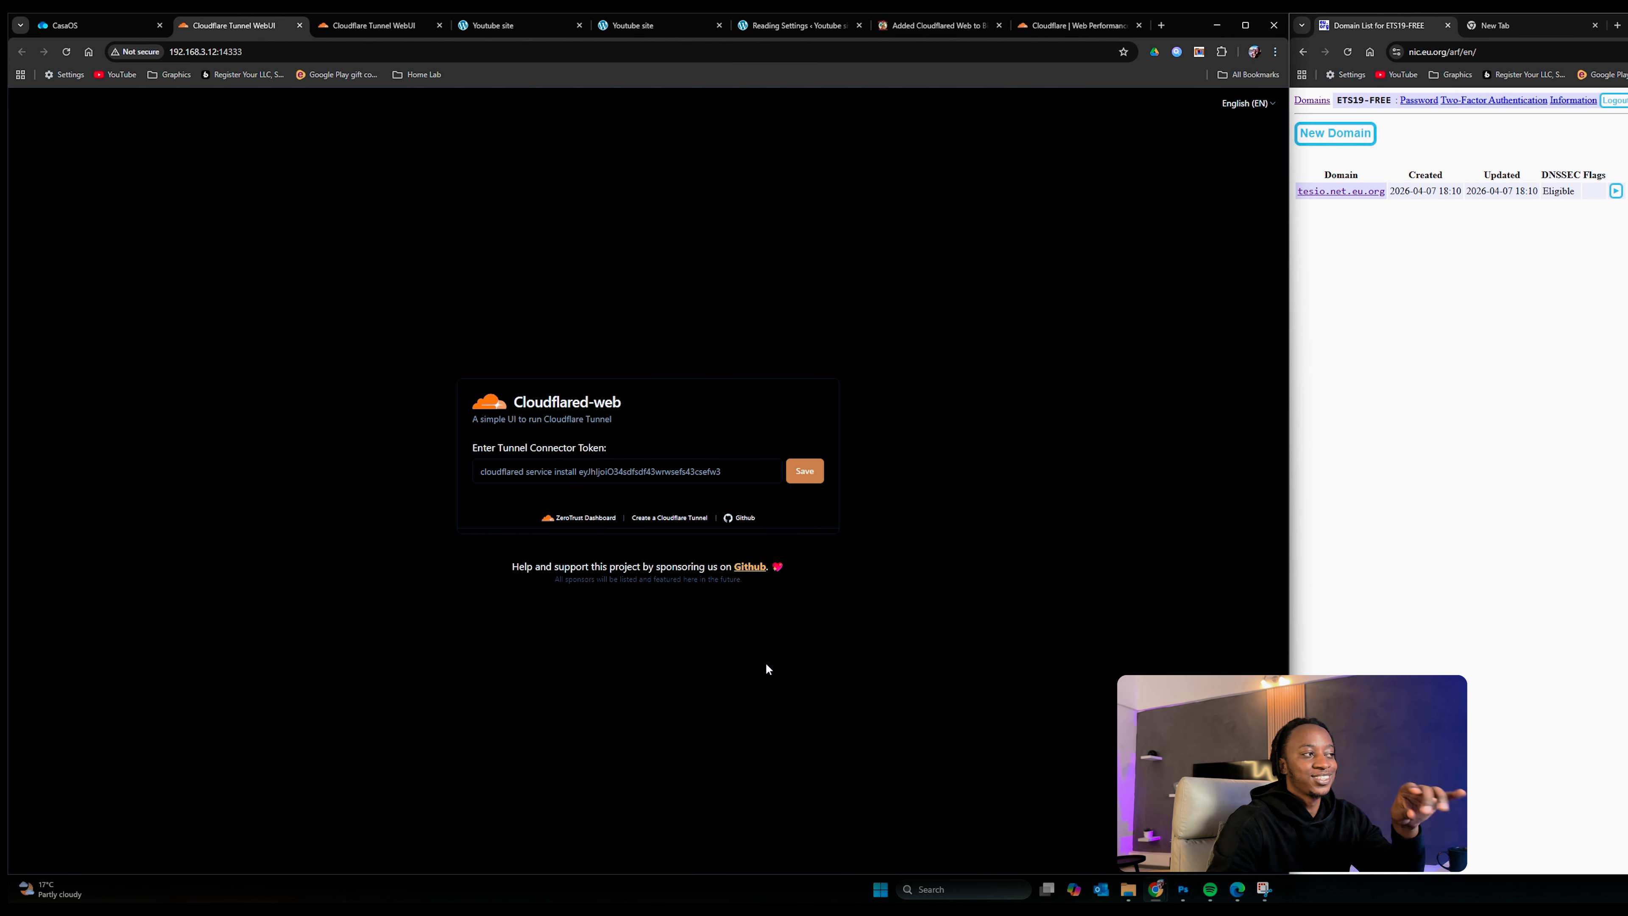
mouse_move(537, 471)
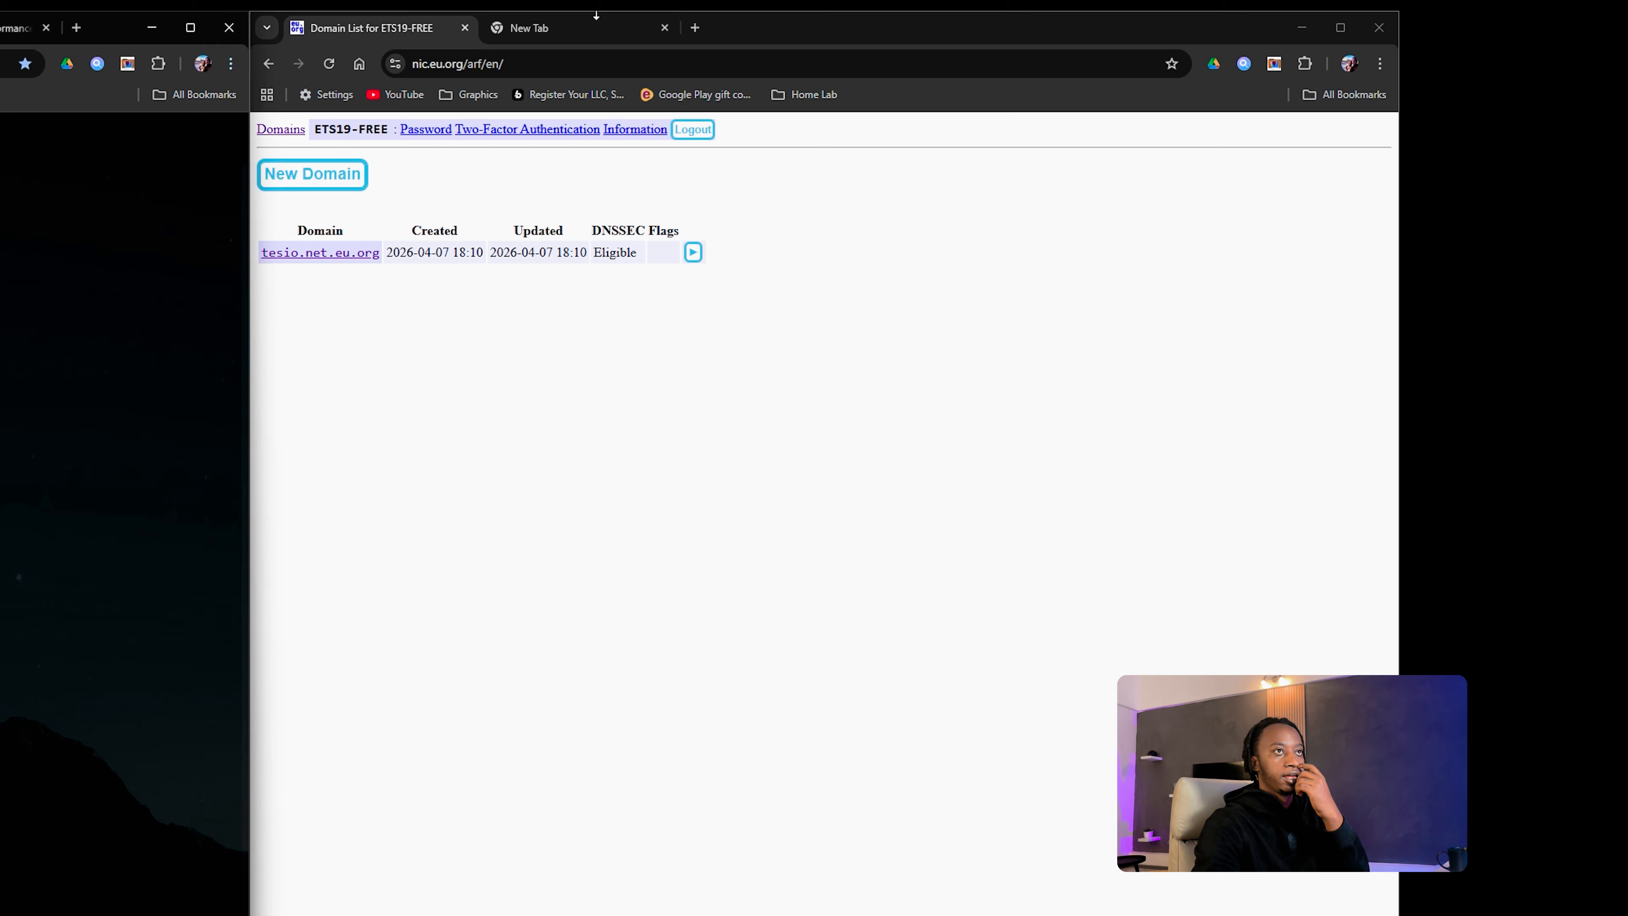
Step: Search the web for 'cloudflare' in a new tab and widen the browser window
click(1545, 25)
click(581, 63)
text(coud)
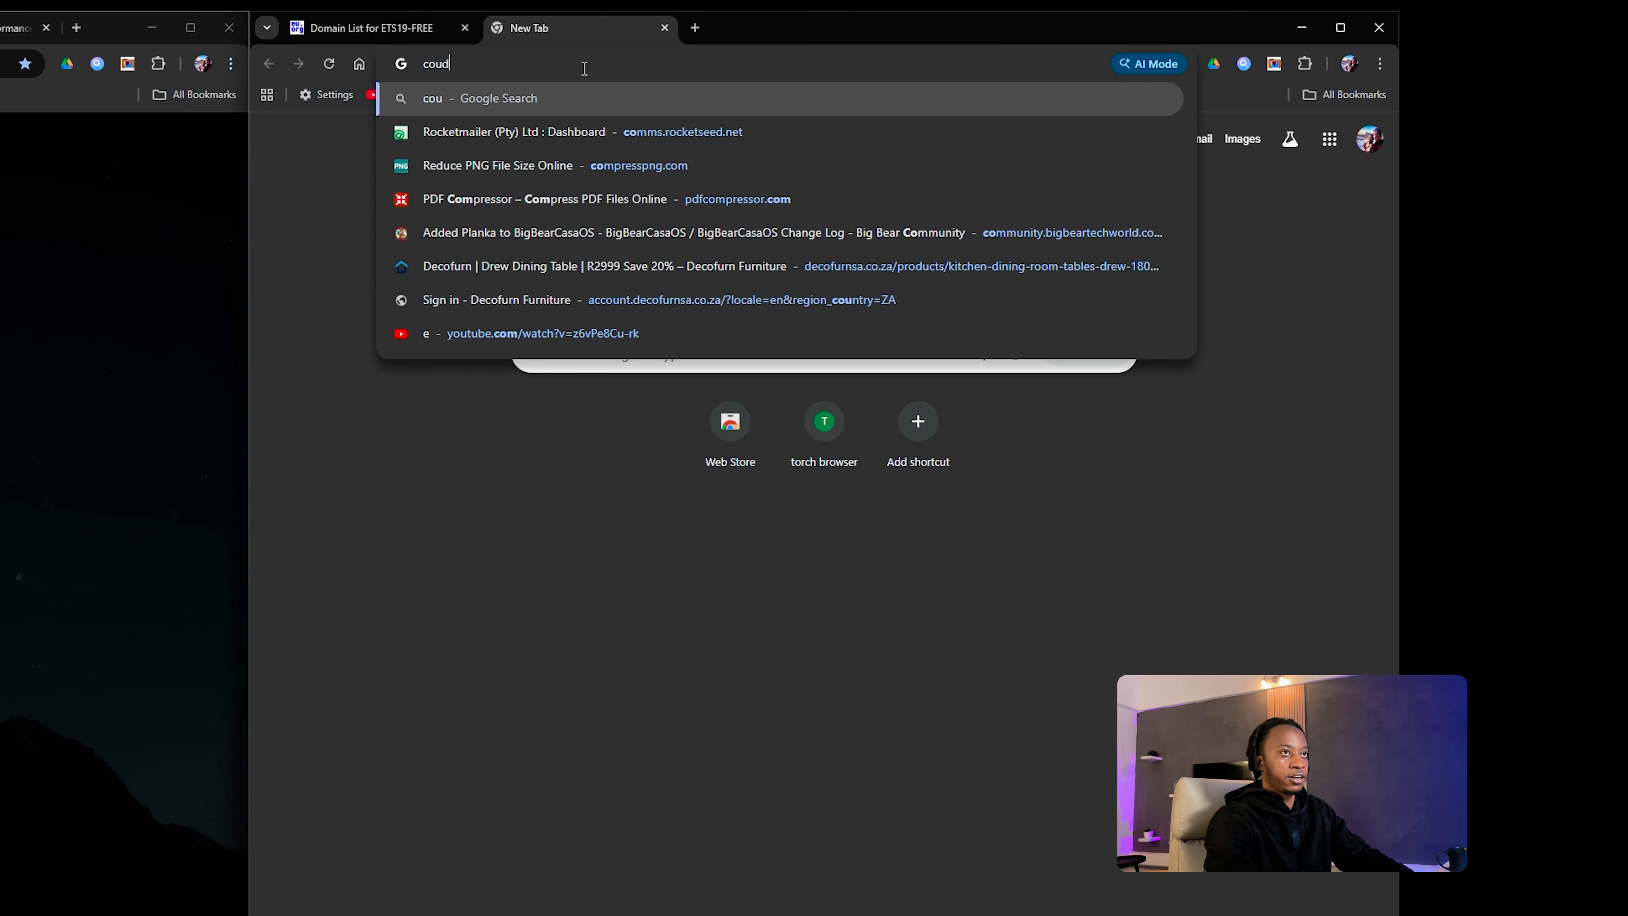
text(fa)
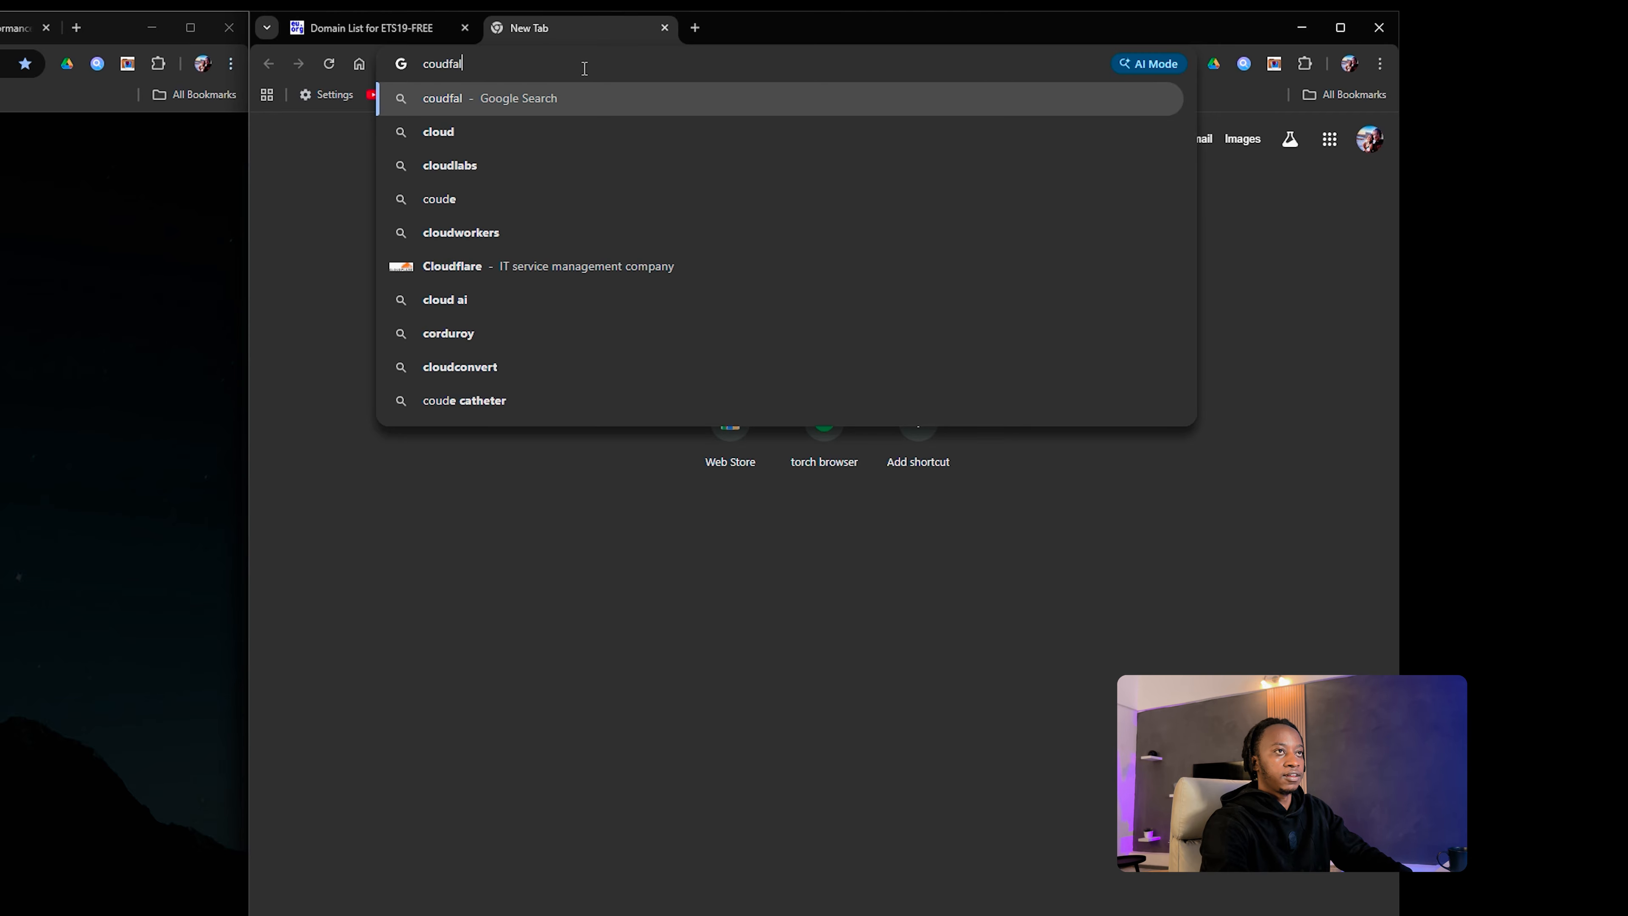
key(BackSpace)
text(lare)
key(Return)
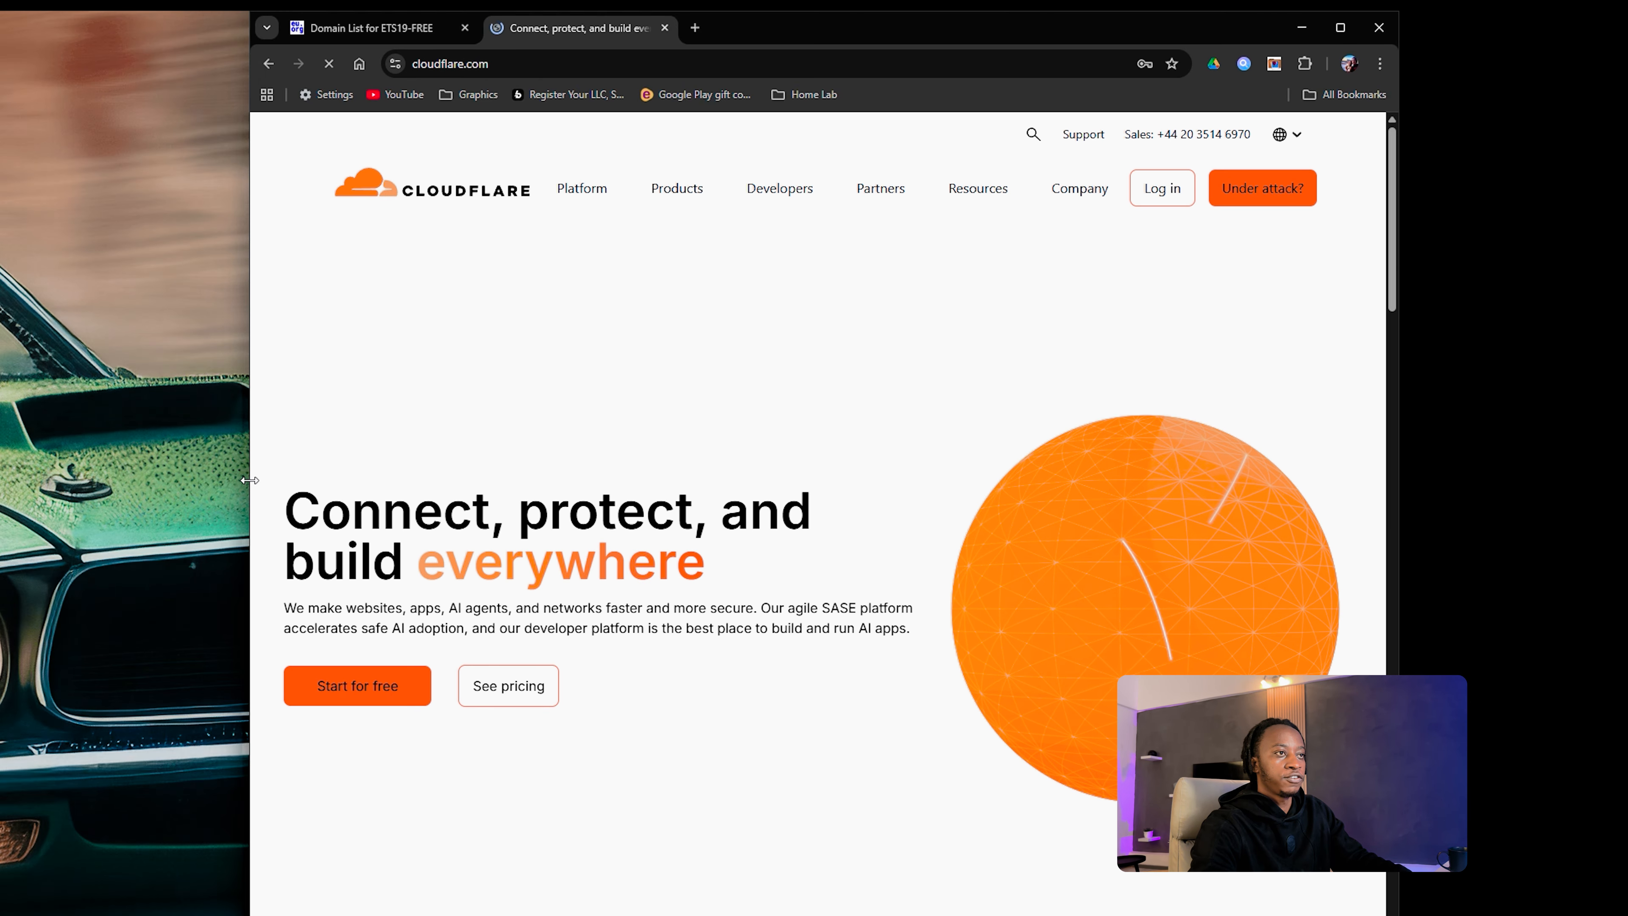
drag(249, 479, 1, 479)
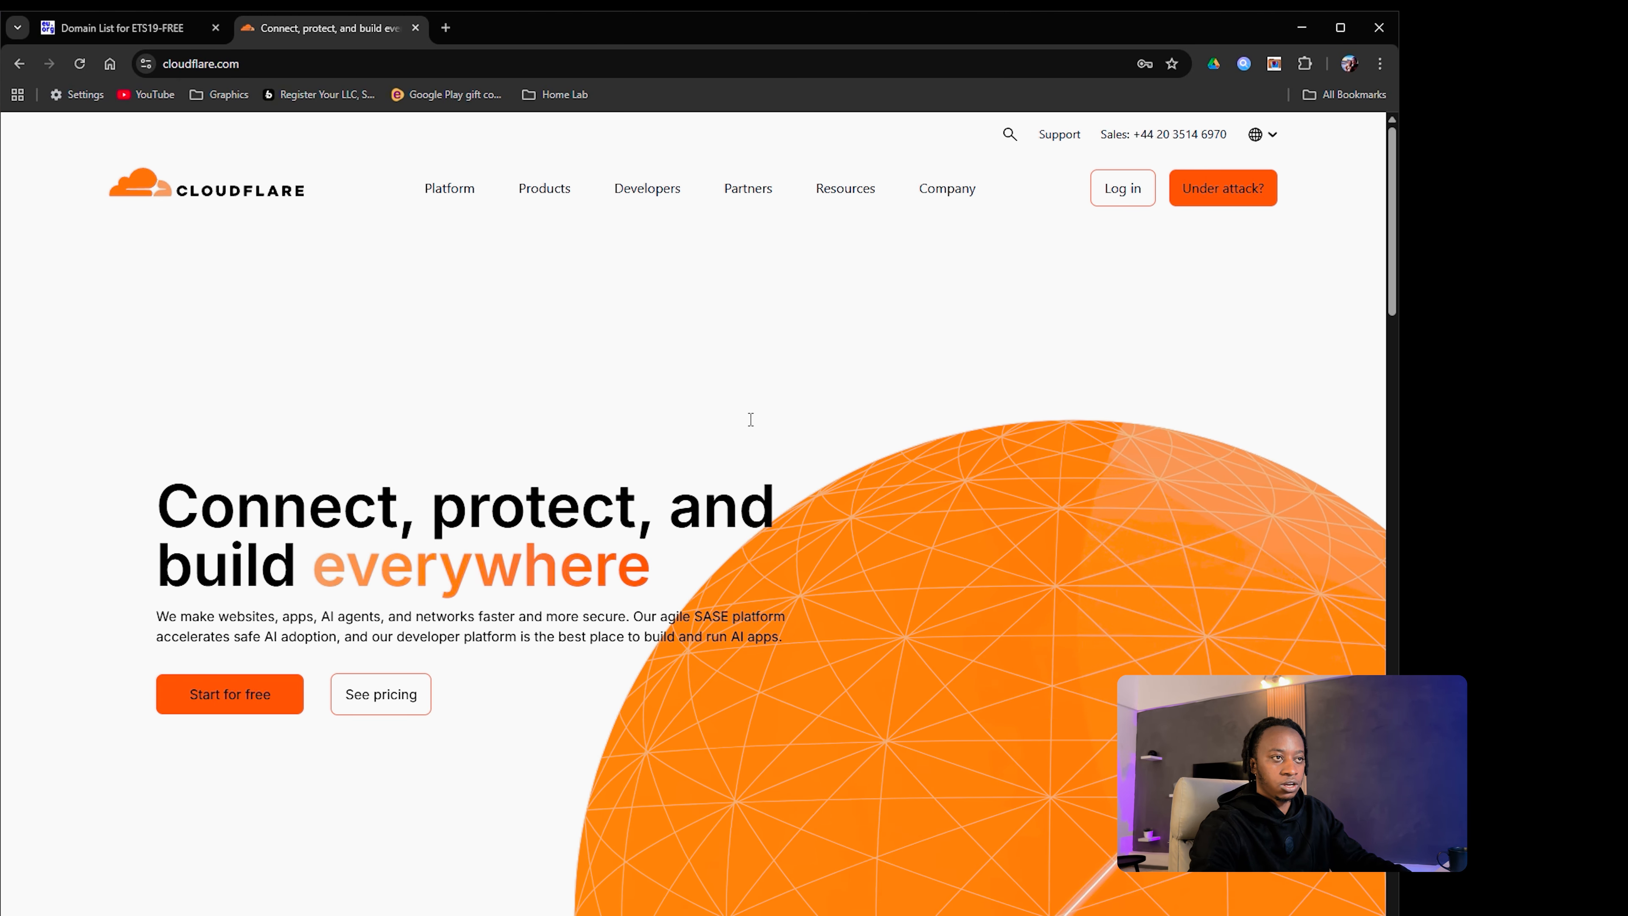
Step: Go to the Cloudflare dashboard account home and open Networking > Tunnels
click(1132, 199)
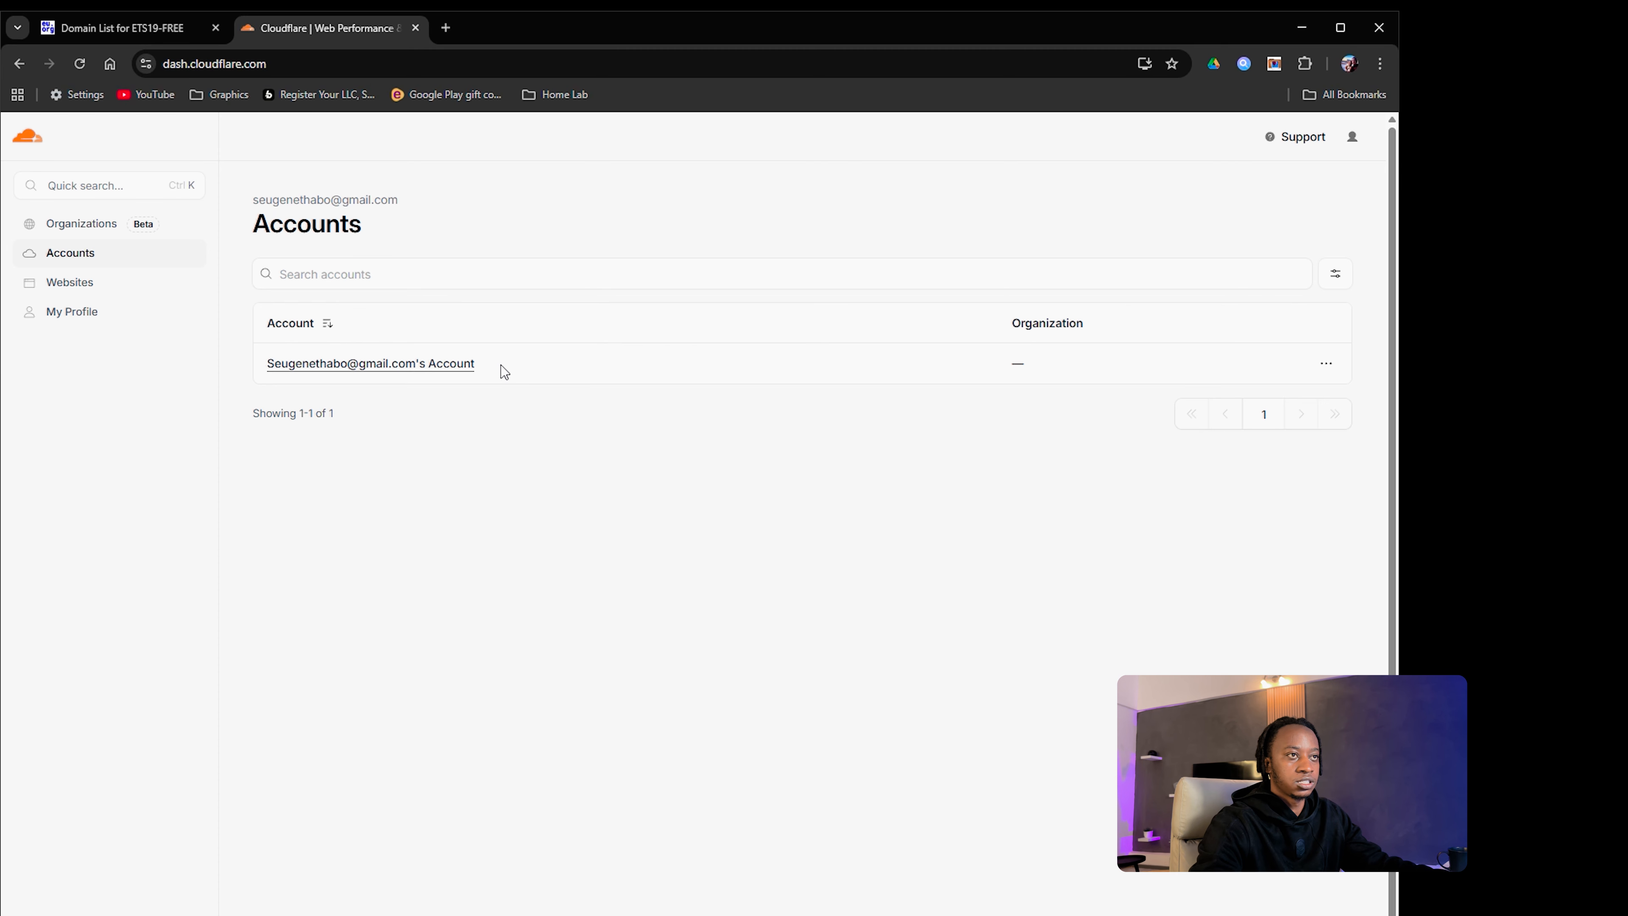
click(423, 366)
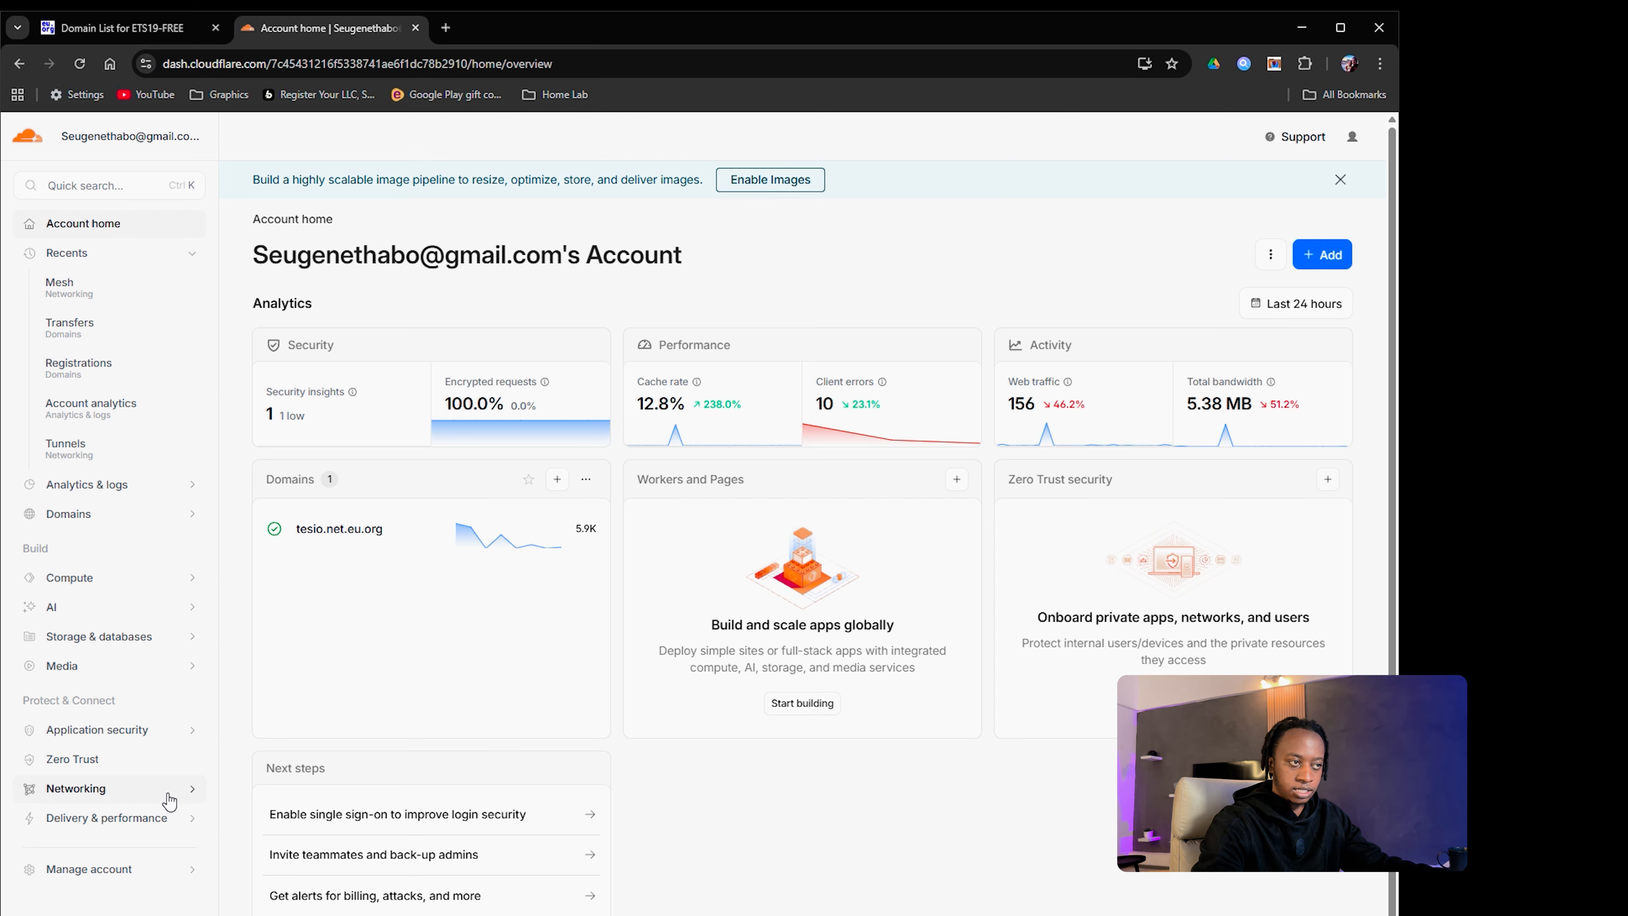
click(184, 795)
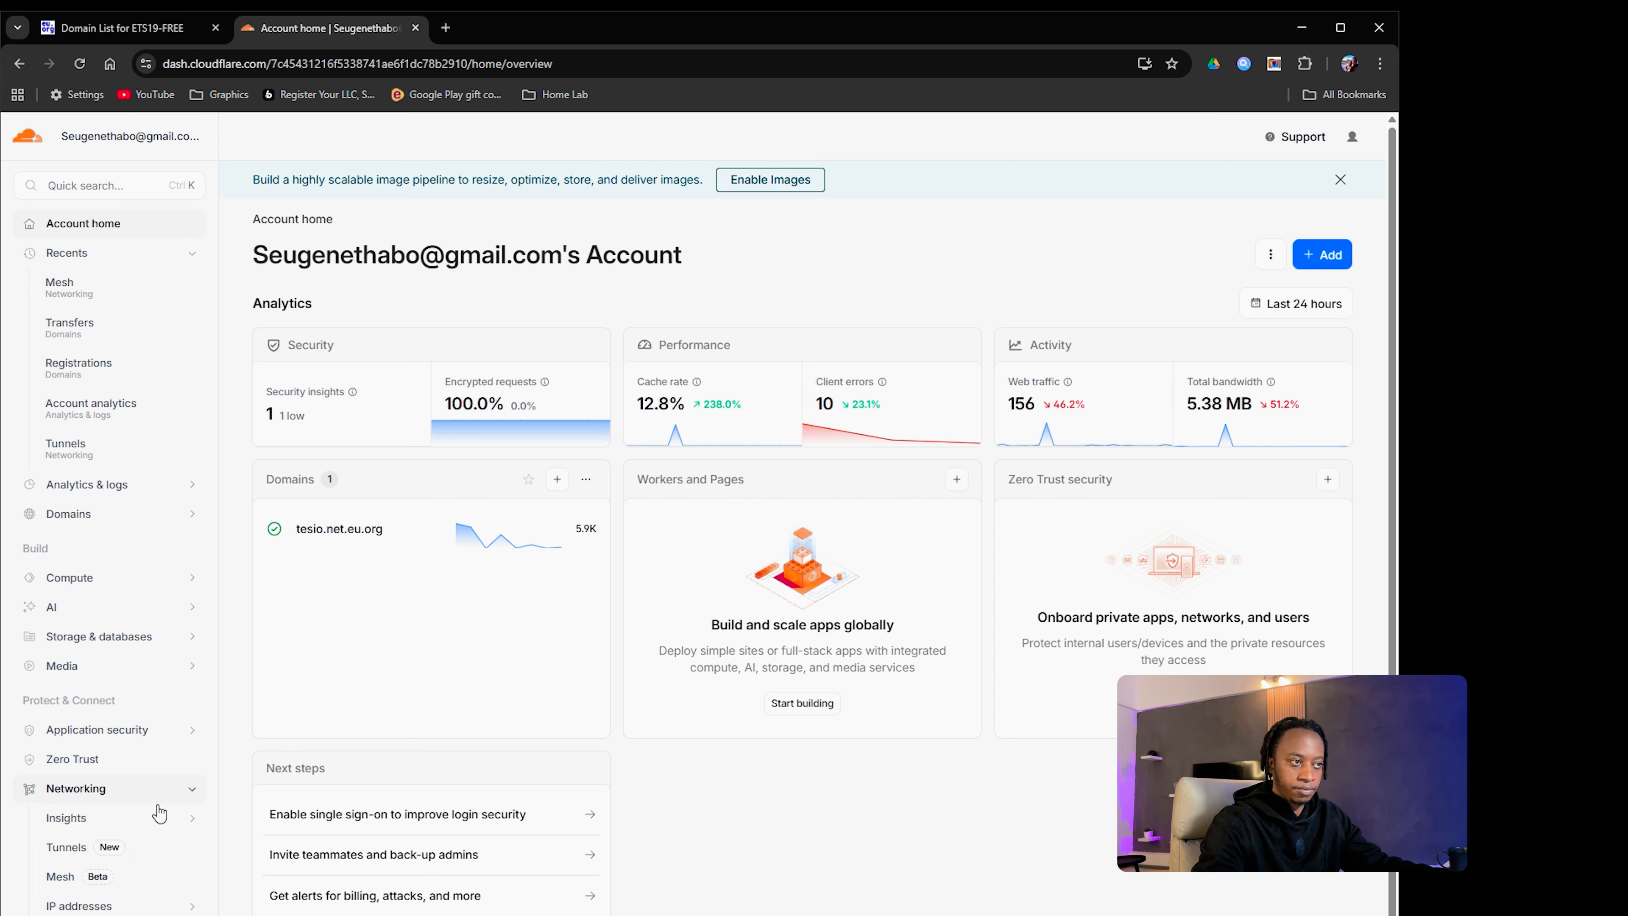
click(144, 851)
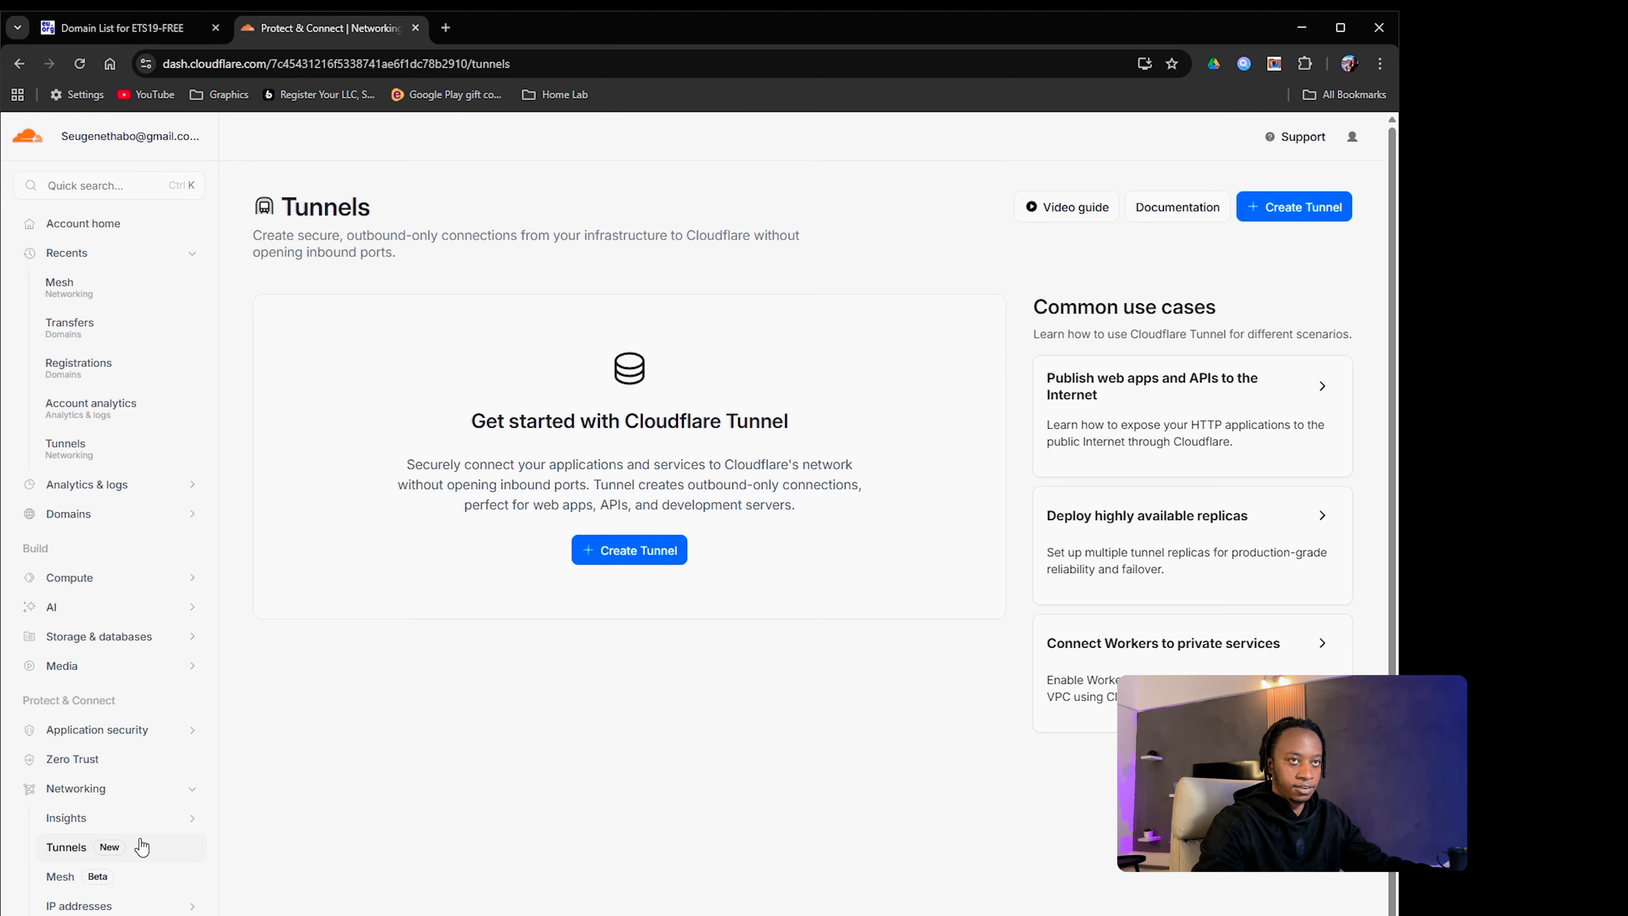
Step: Create a new Cloudflare tunnel named CasaosServer
click(620, 551)
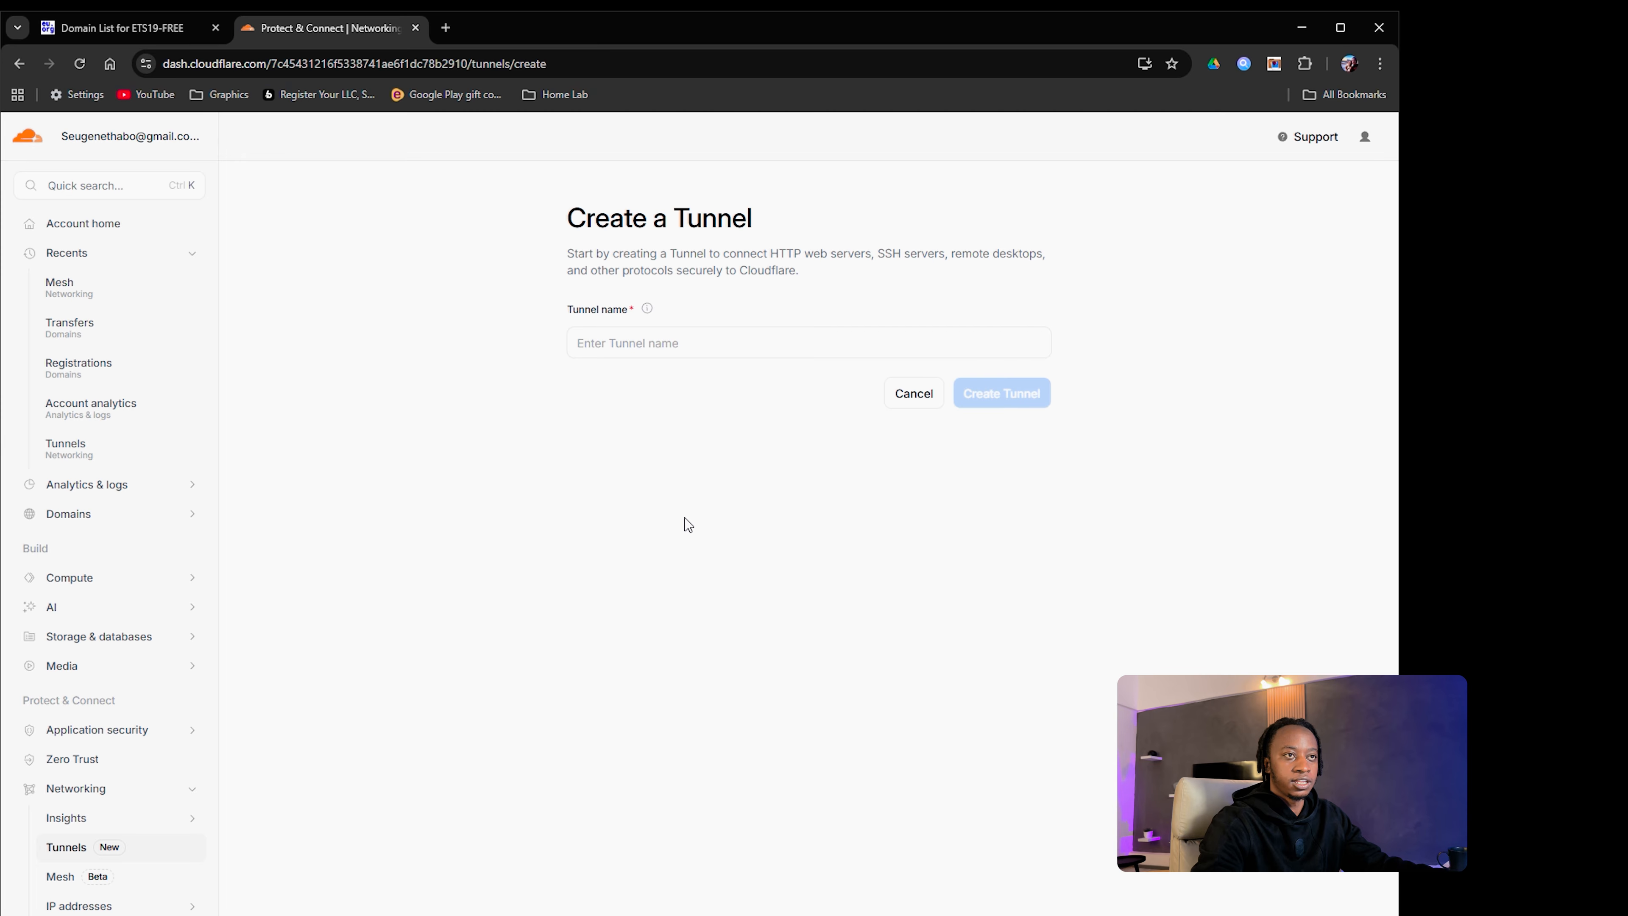
click(686, 334)
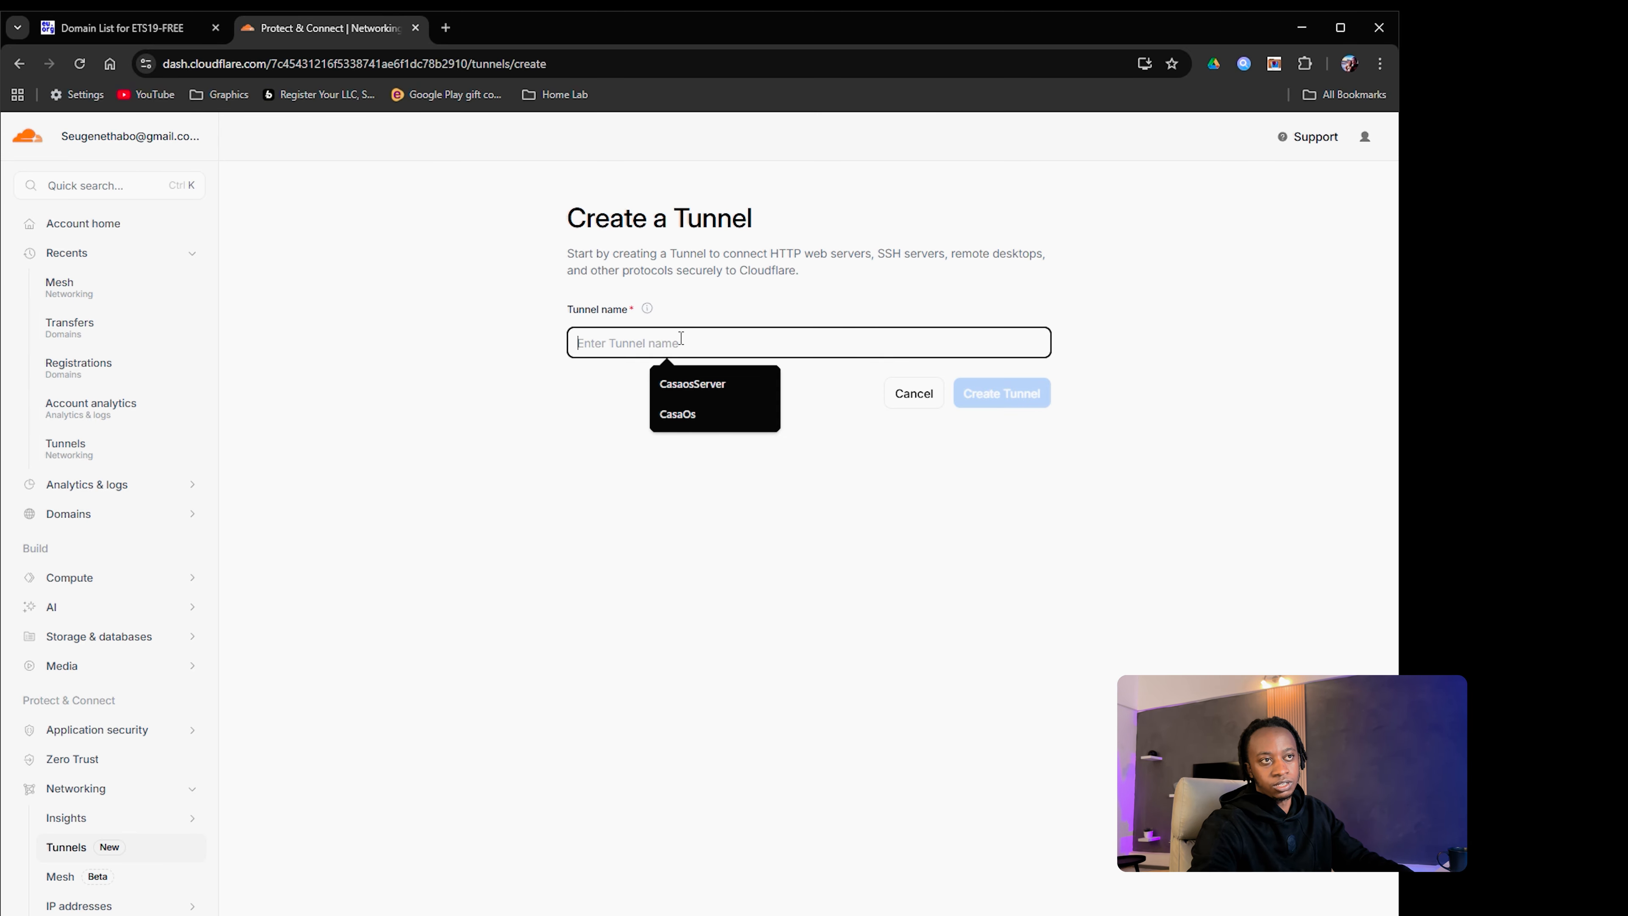
click(687, 387)
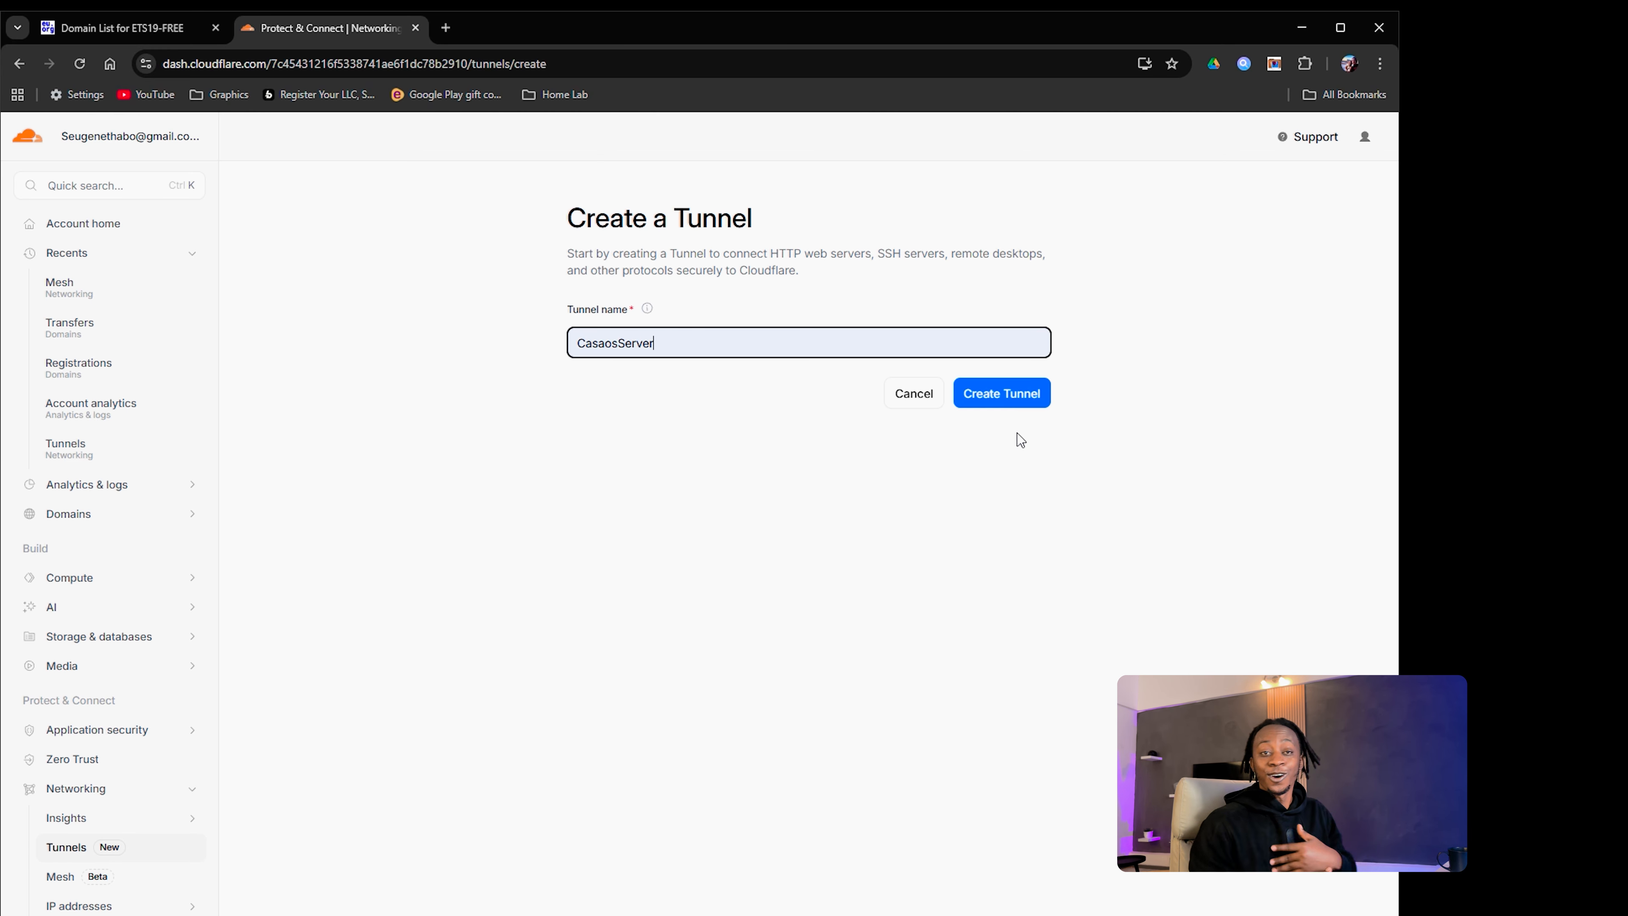
click(1003, 393)
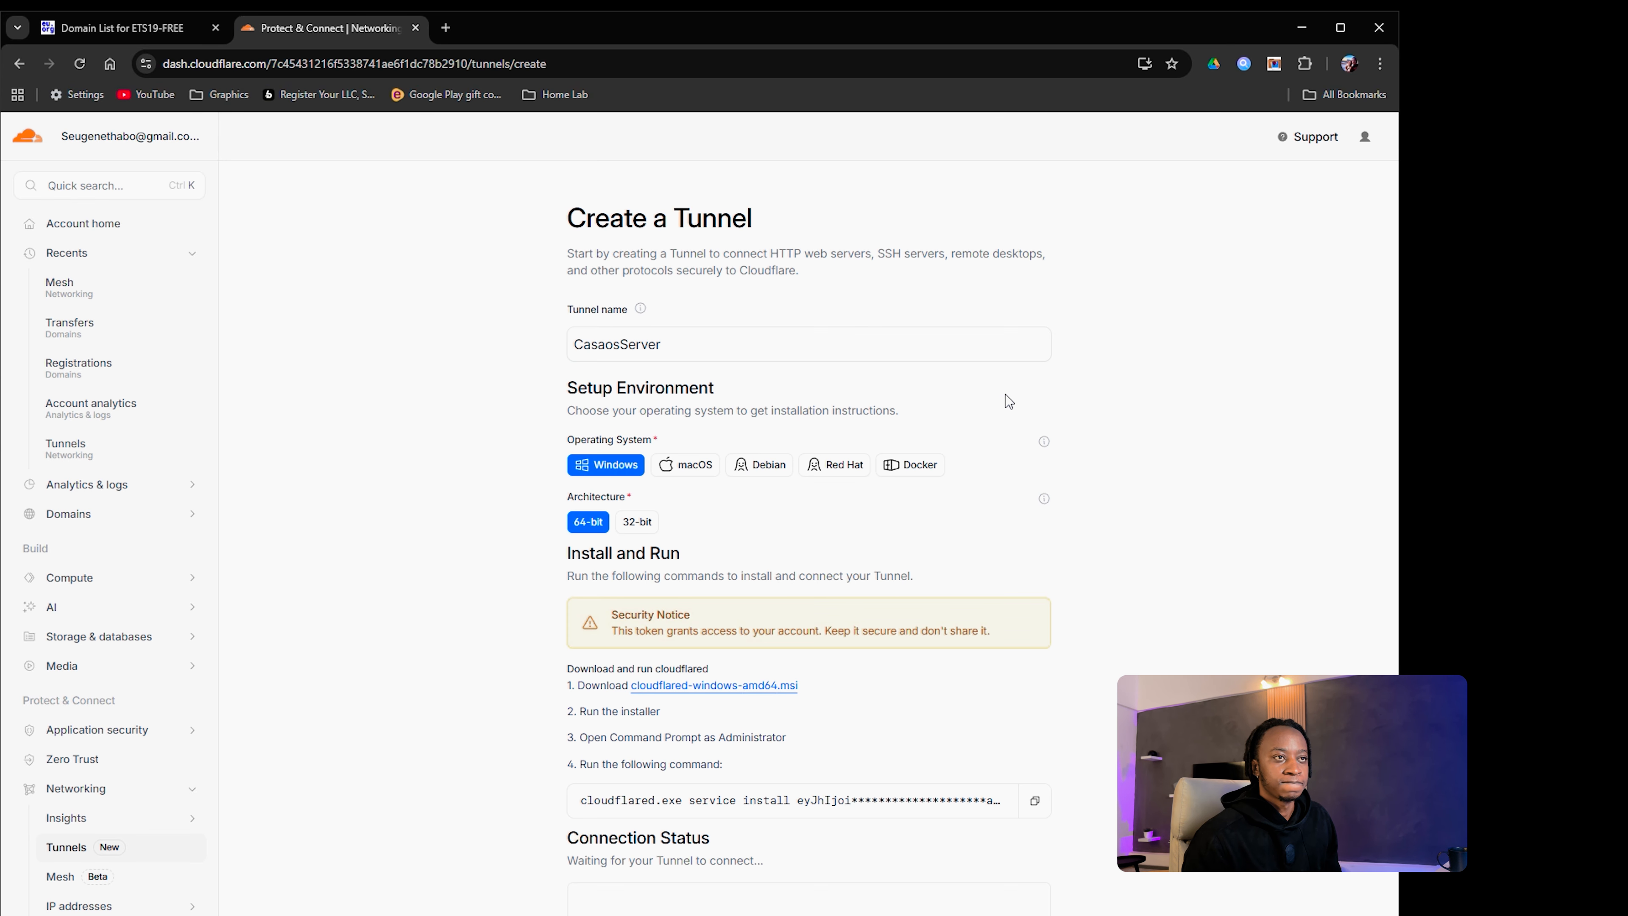
Step: Select Docker as the tunnel's environment to show its docker run command
click(910, 465)
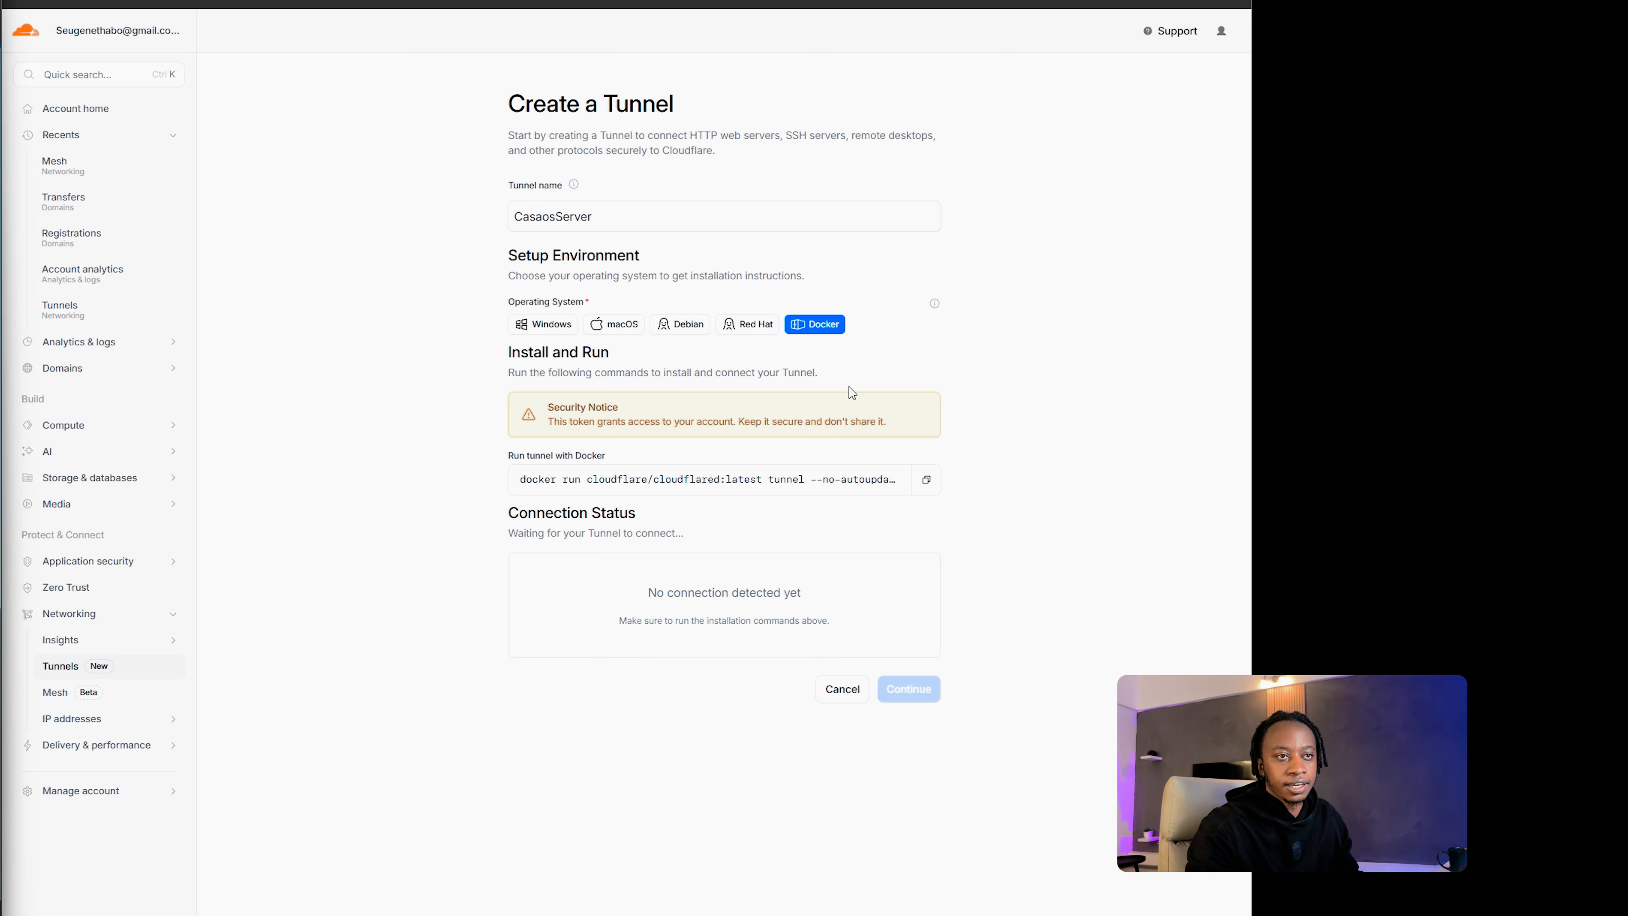
click(550, 327)
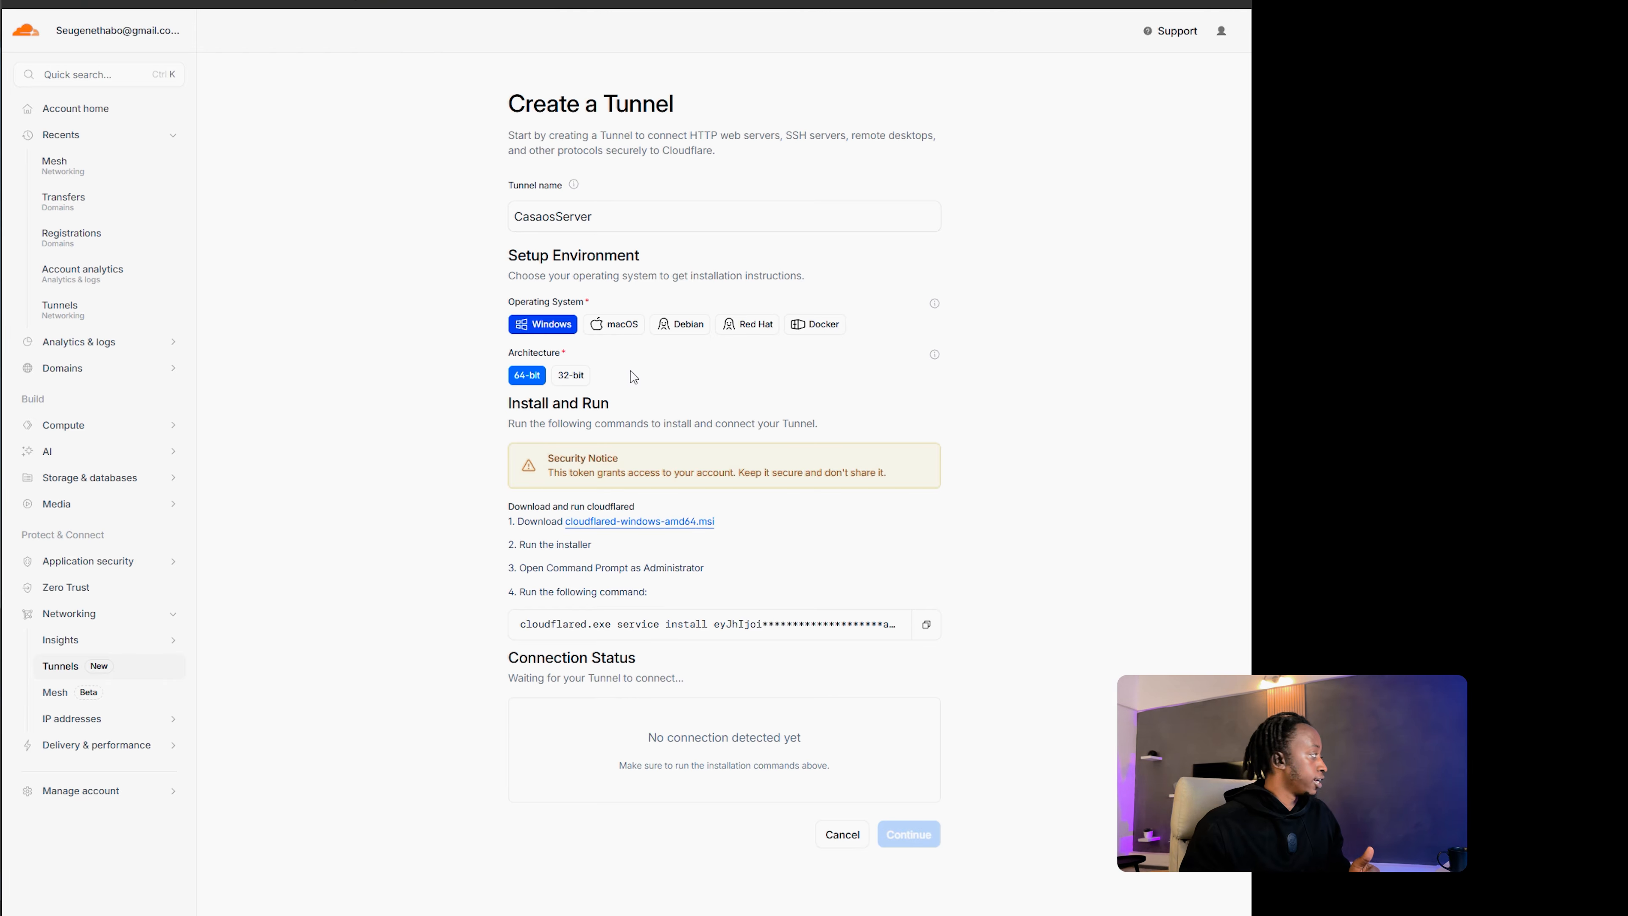
click(821, 325)
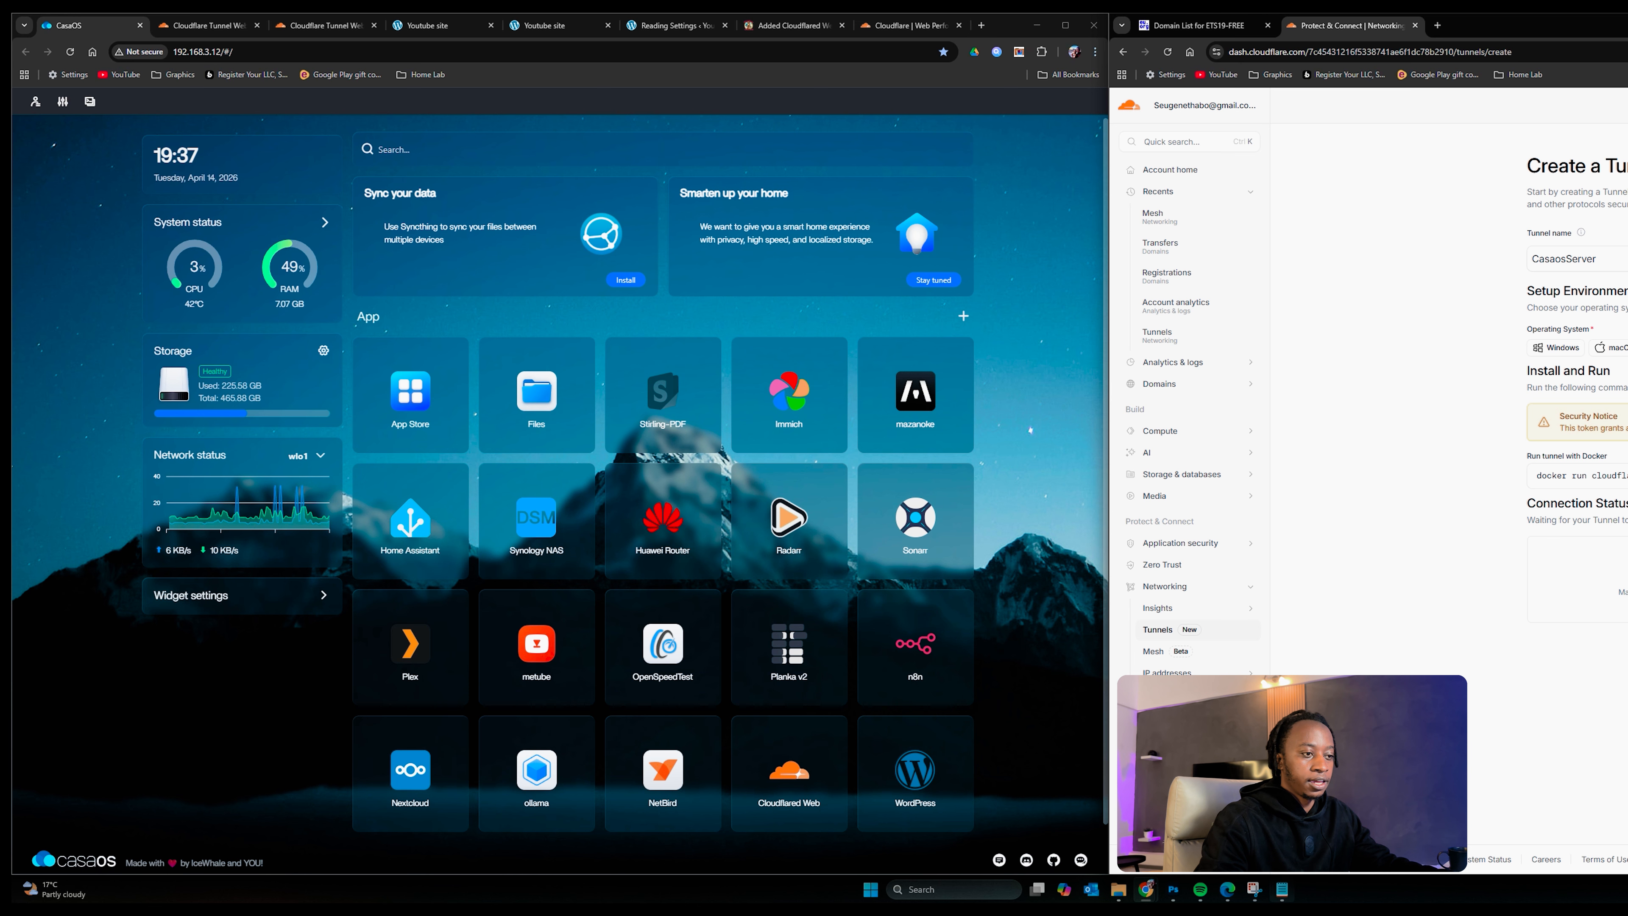
Step: Paste the docker run command into a new Notepad note, select its token, and minimize Notepad
click(1277, 893)
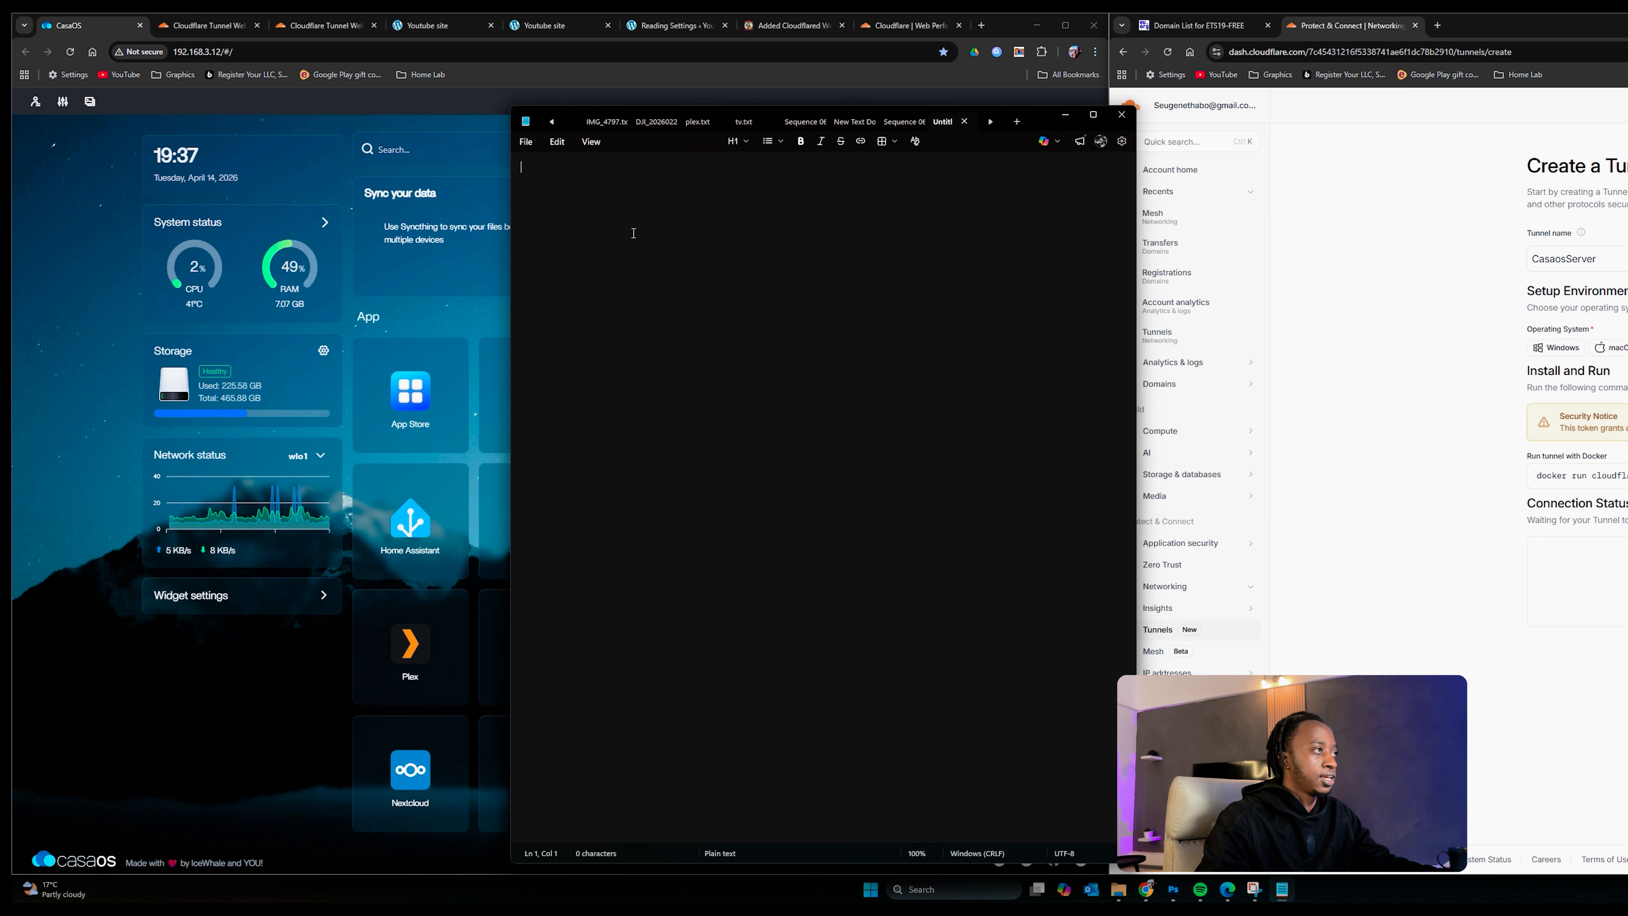
key(ctrl+v)
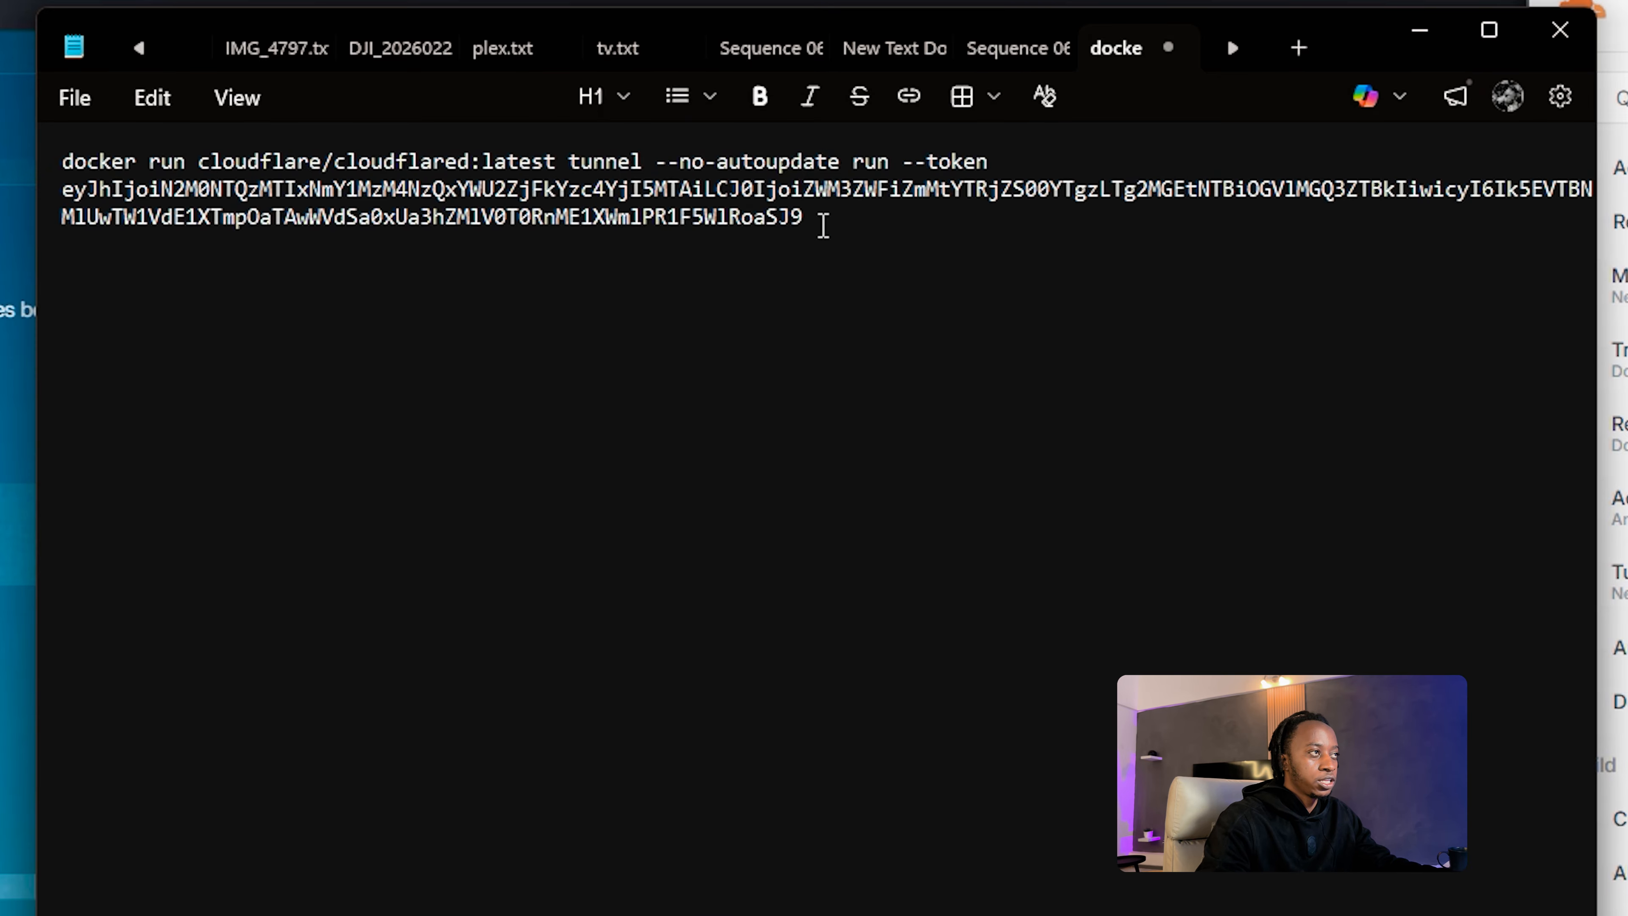
drag(823, 224, 53, 199)
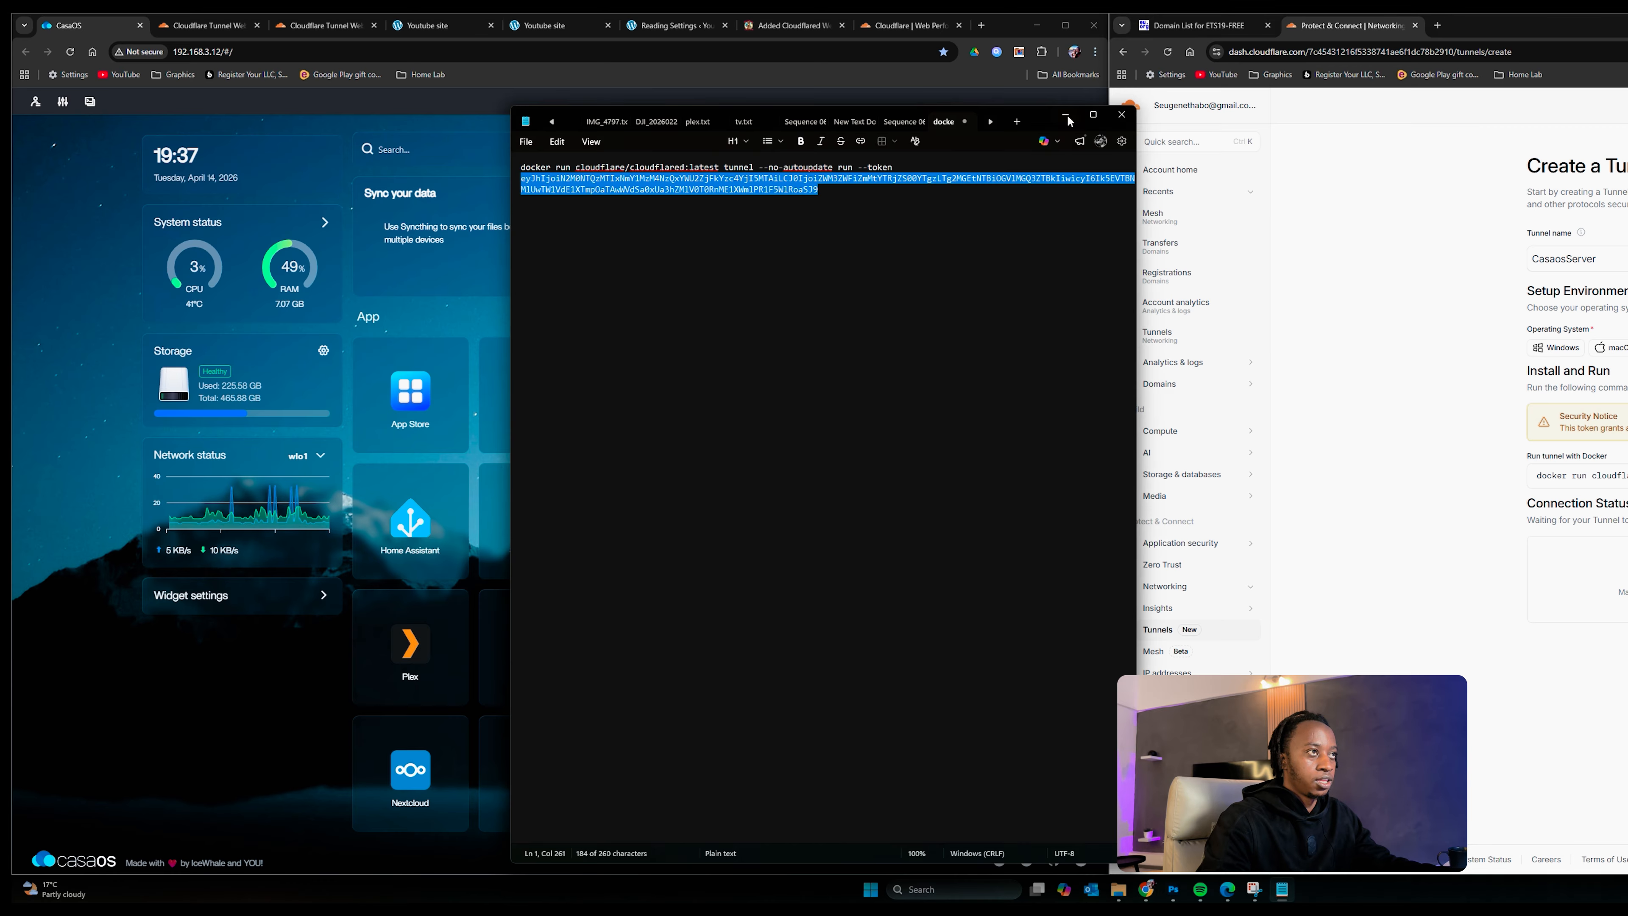
click(1066, 118)
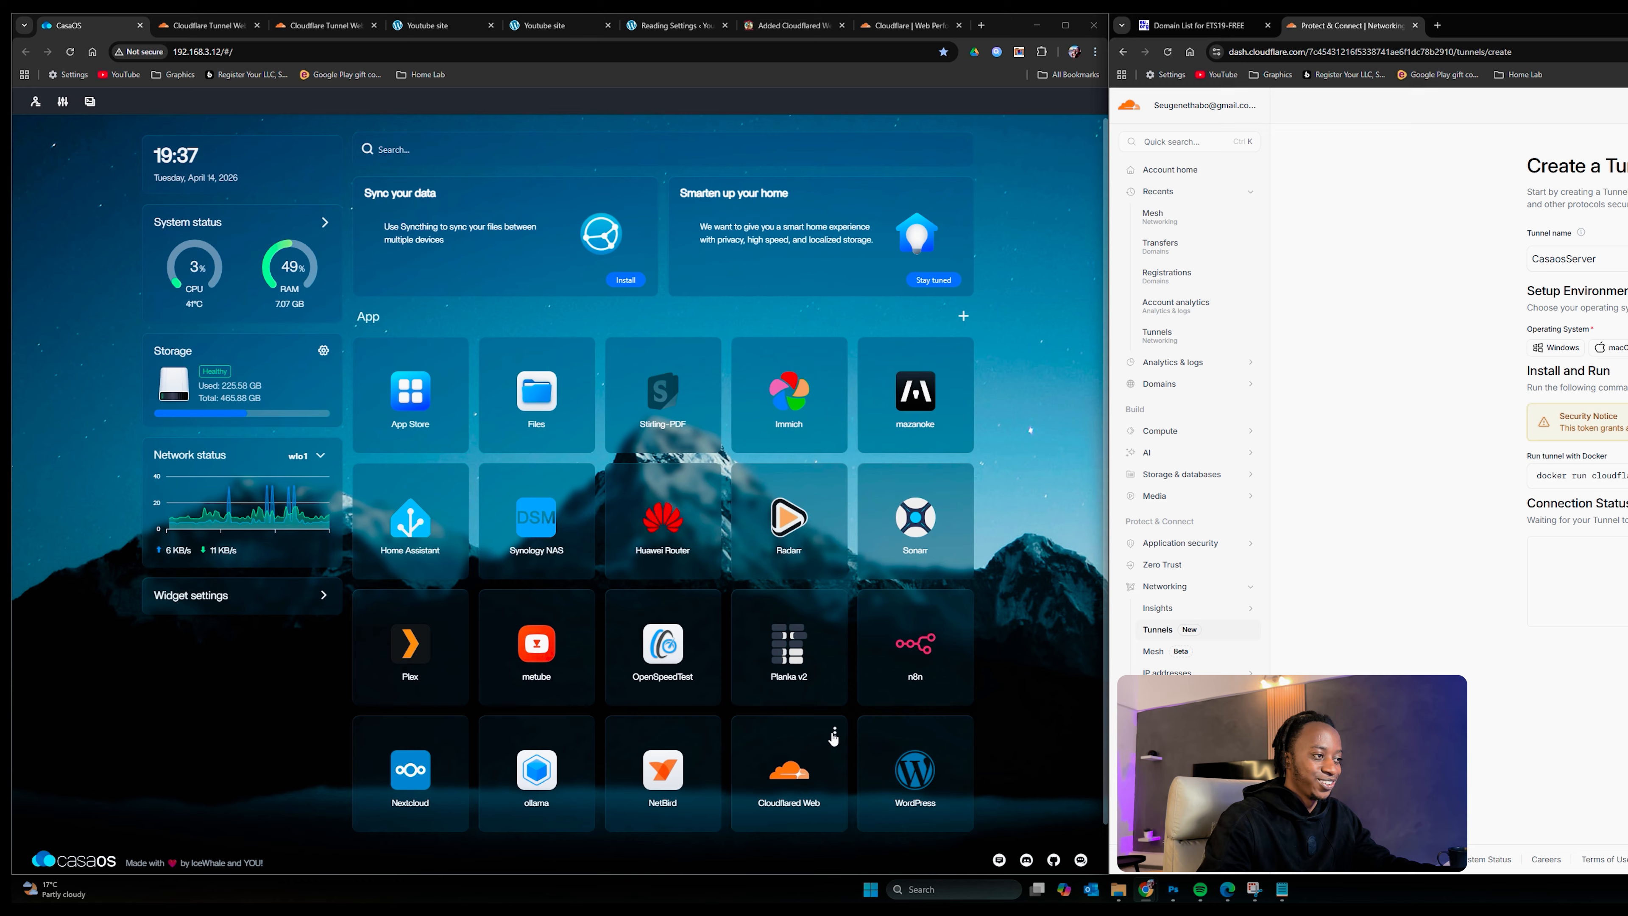
Step: Enter a BASIC_AUTH_PASS password and BASIC_AUTH_USER username in Cloudflared Web's settings and save
click(834, 734)
click(868, 799)
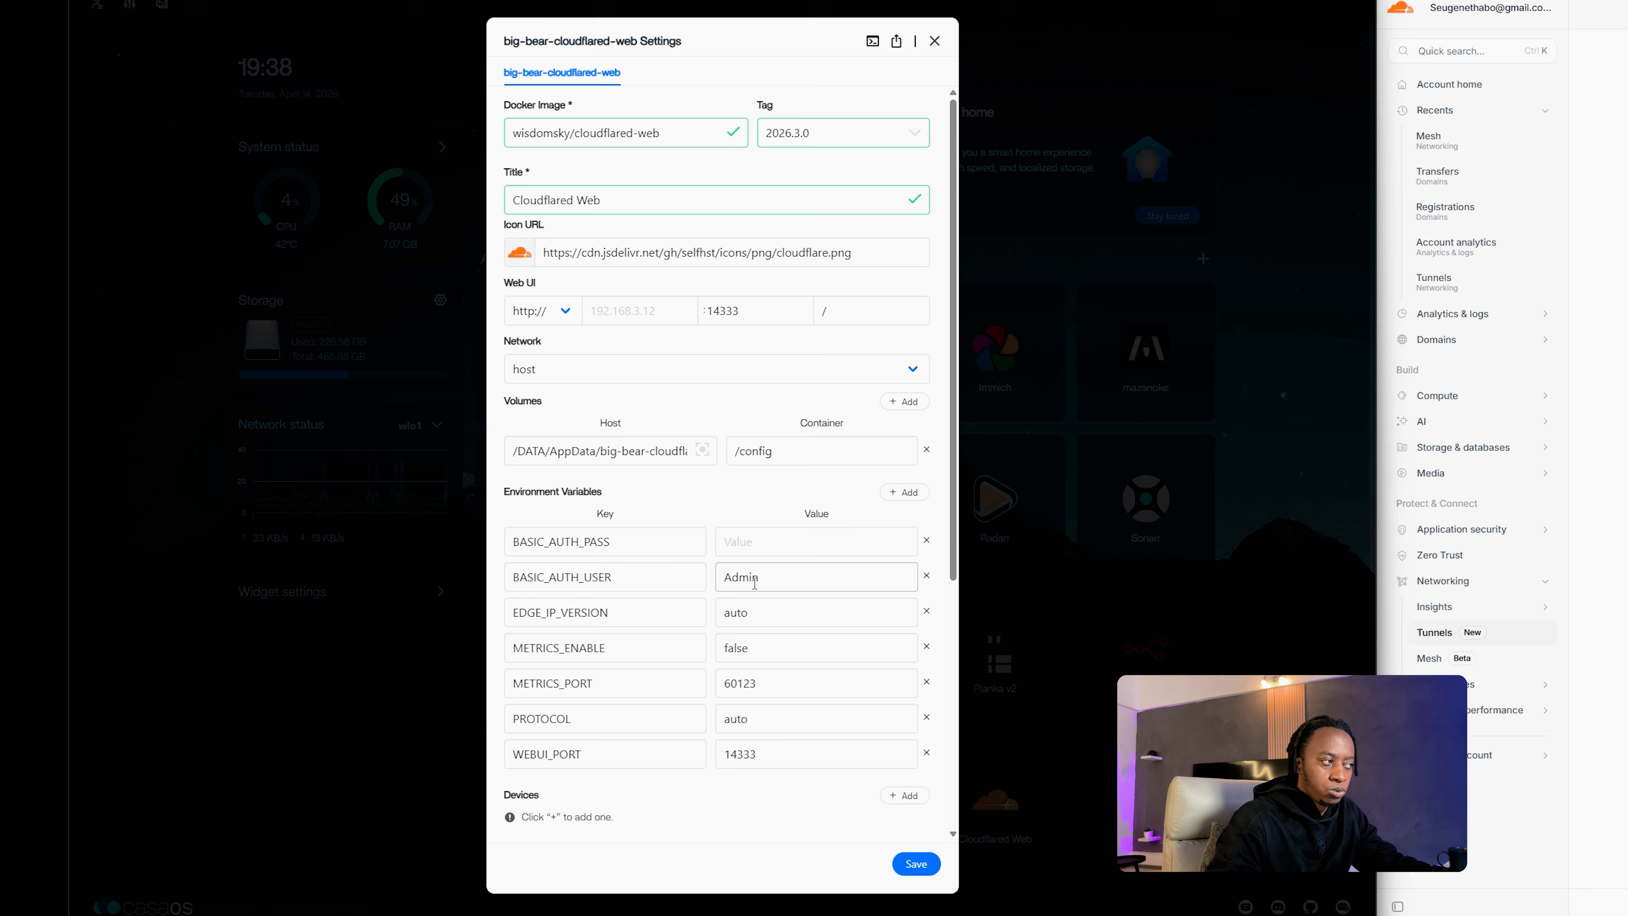
click(749, 540)
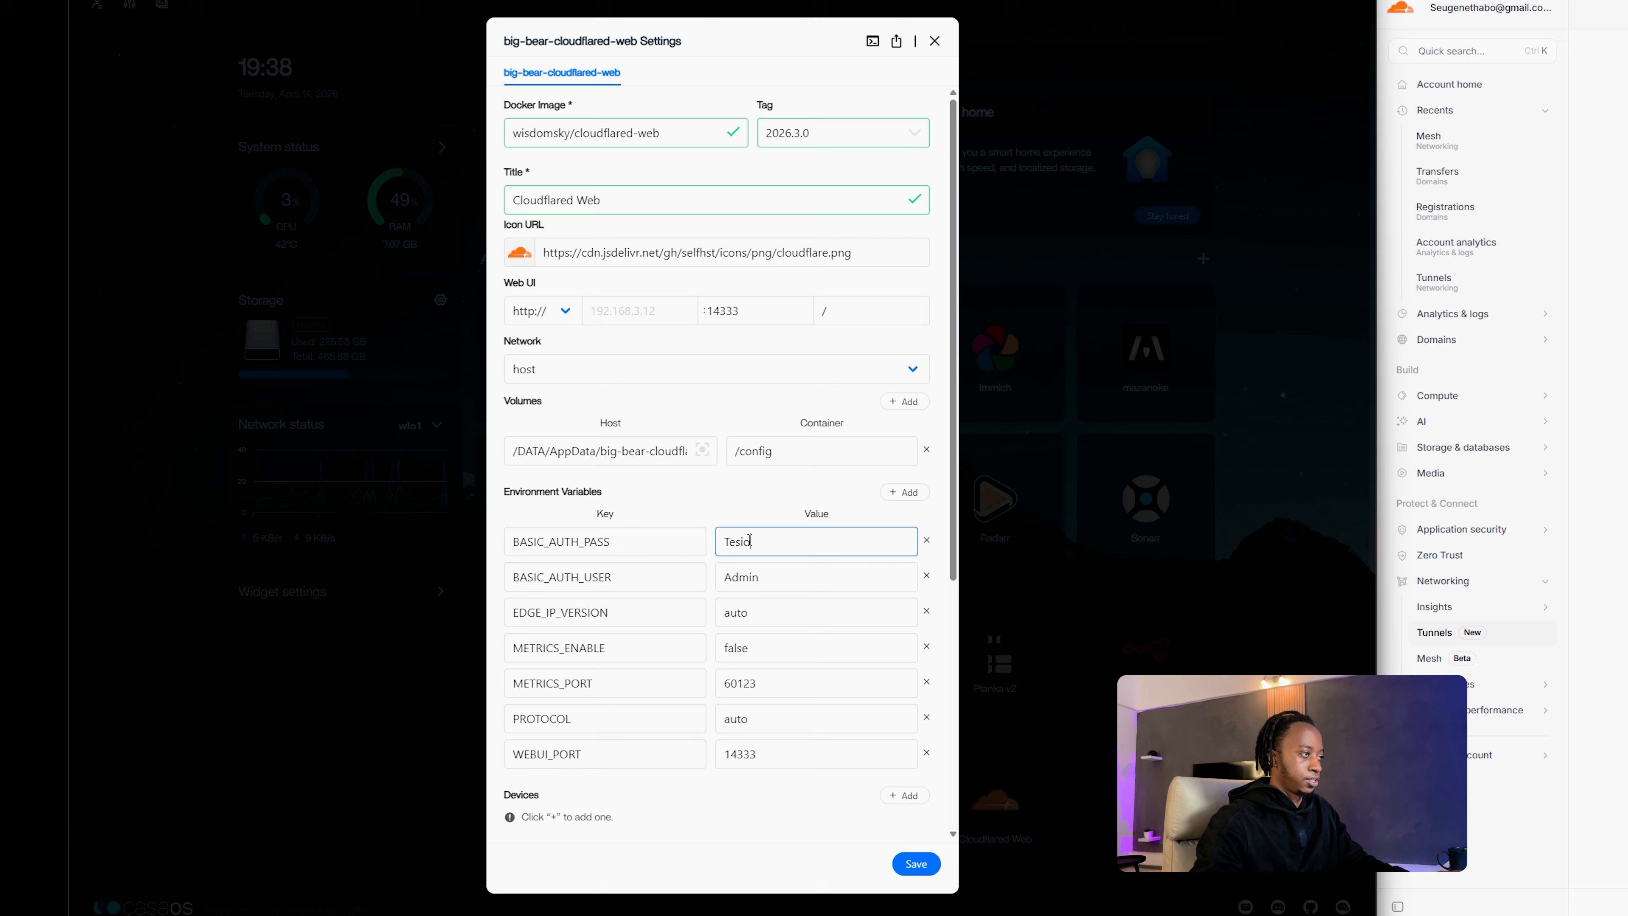
key(Tab)
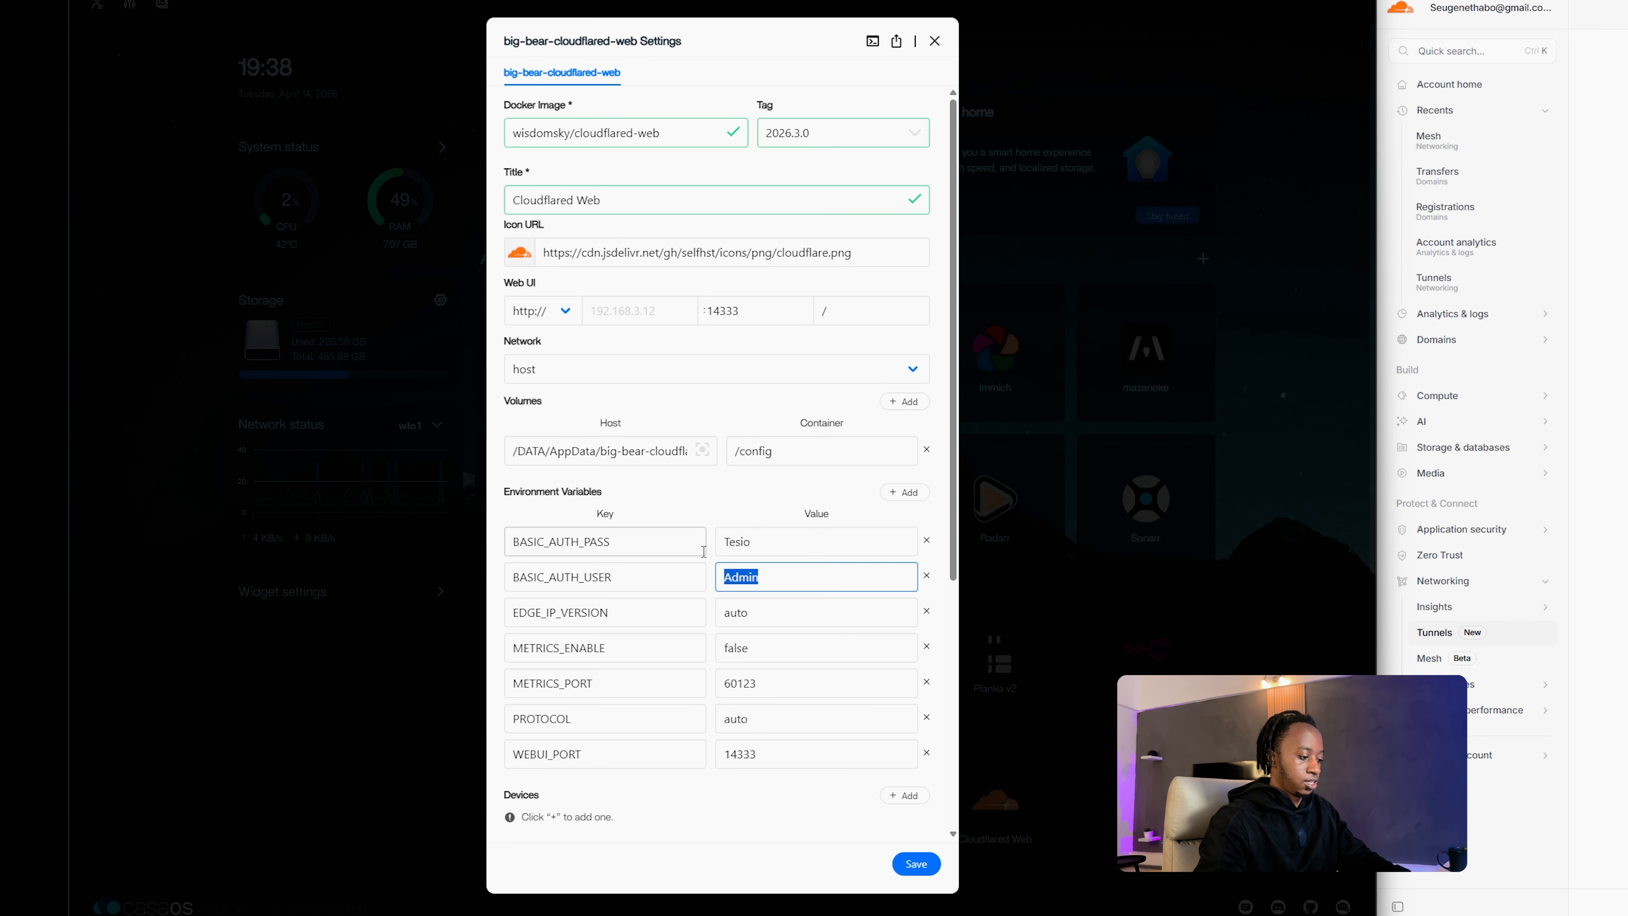
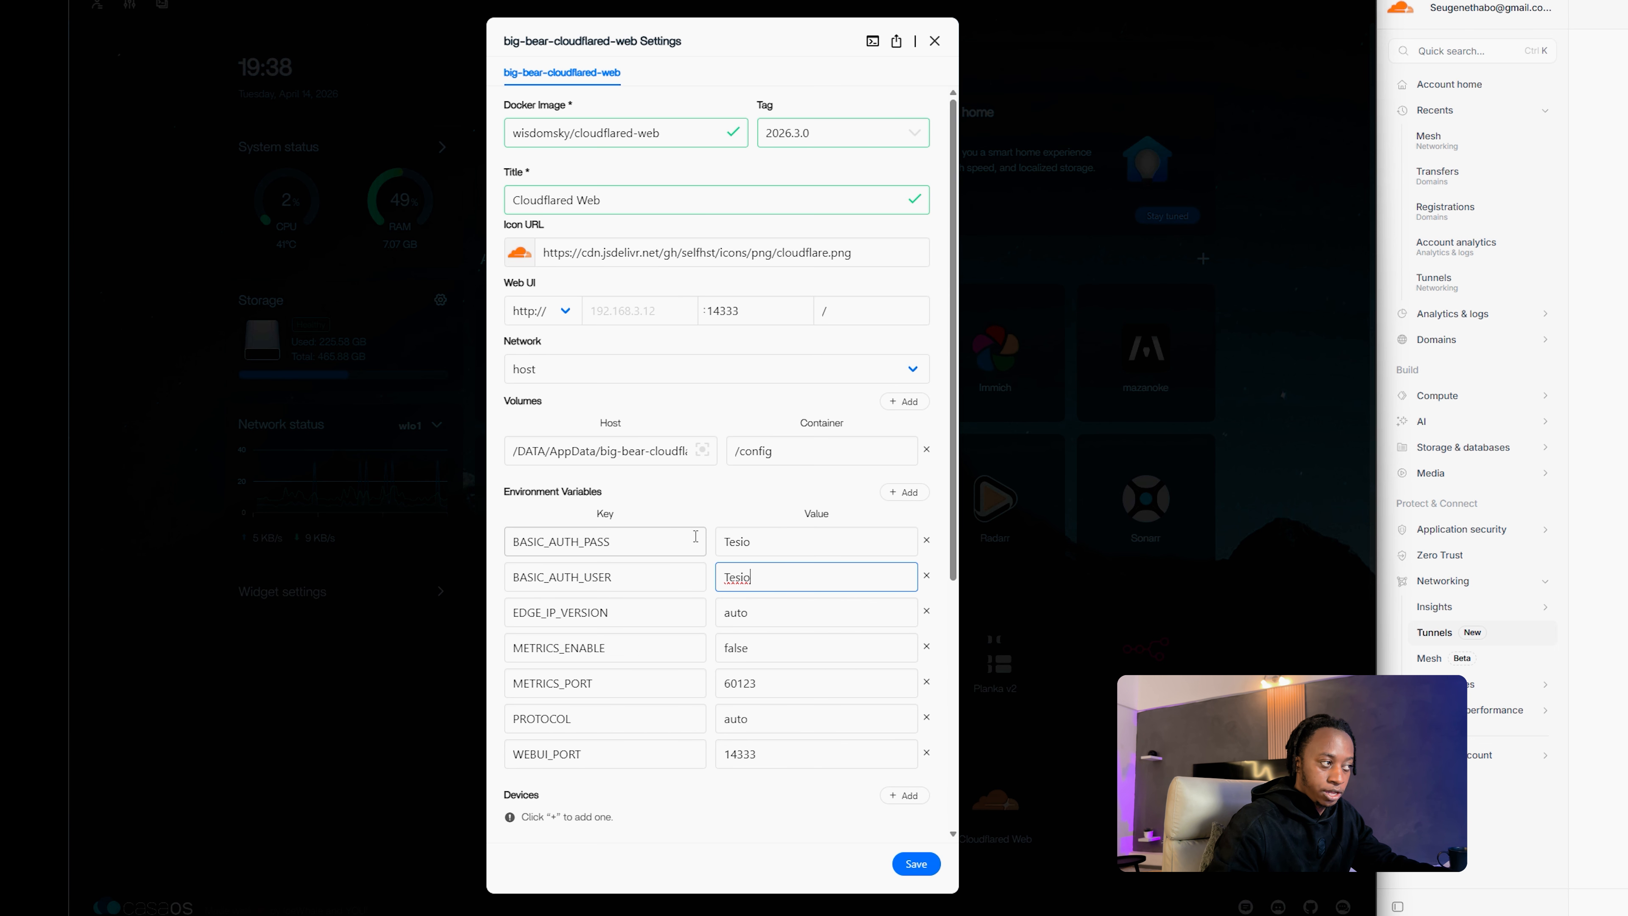
click(897, 864)
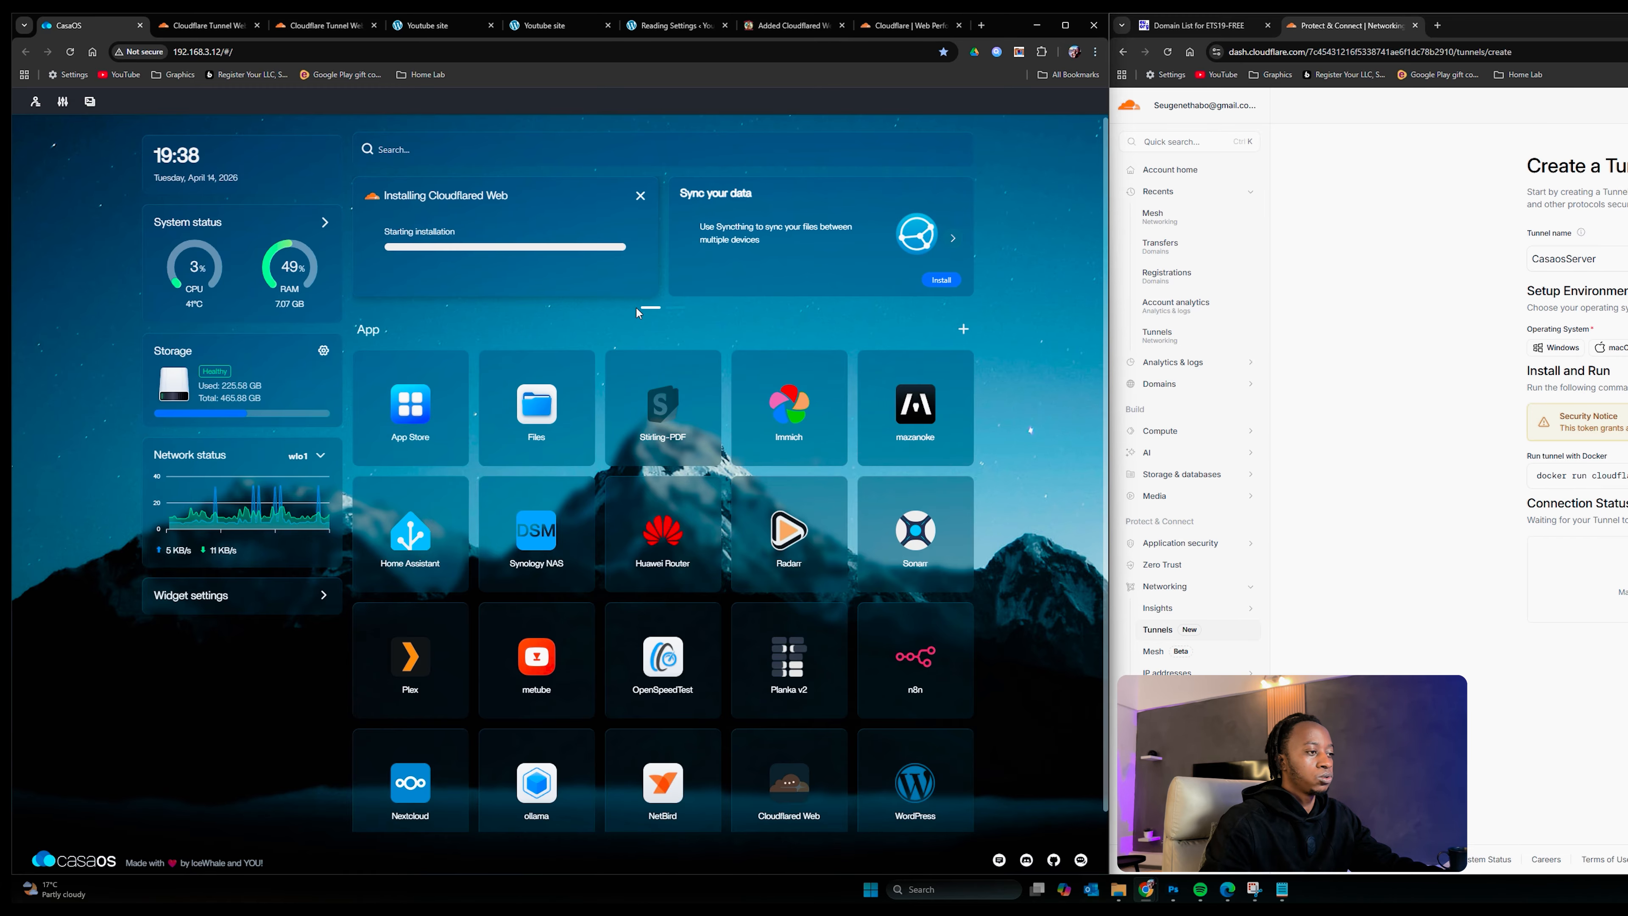
Step: Close old Cloudflare Tunnel Web tabs, relaunch Cloudflared Web from CasaOS, and keep English as the language
click(225, 27)
click(257, 26)
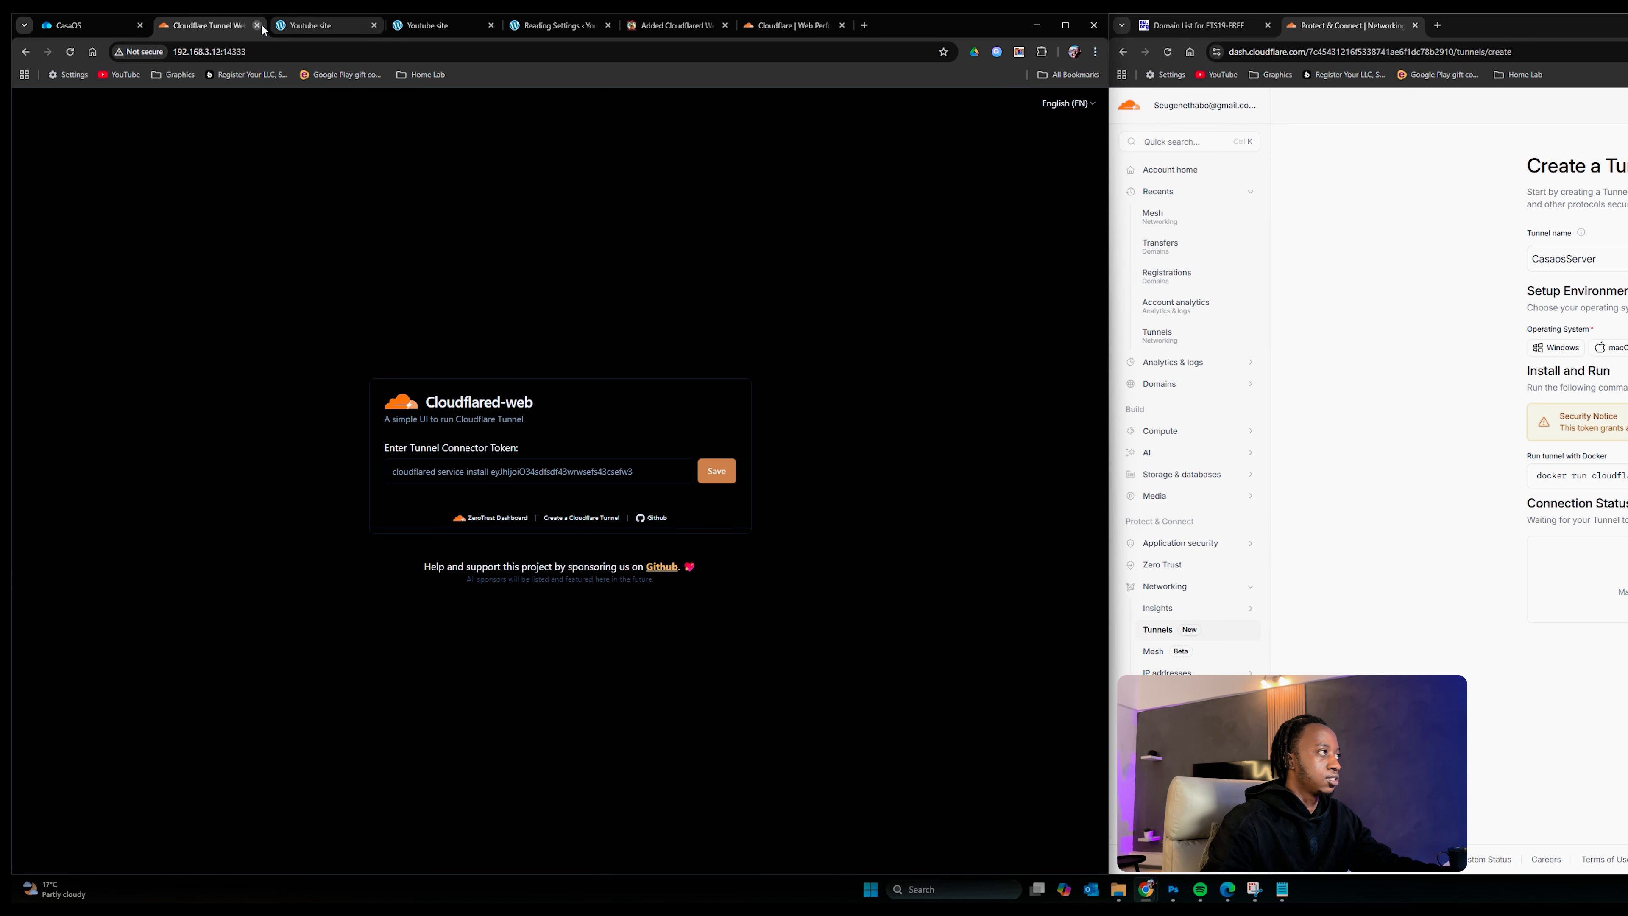
click(256, 26)
click(90, 25)
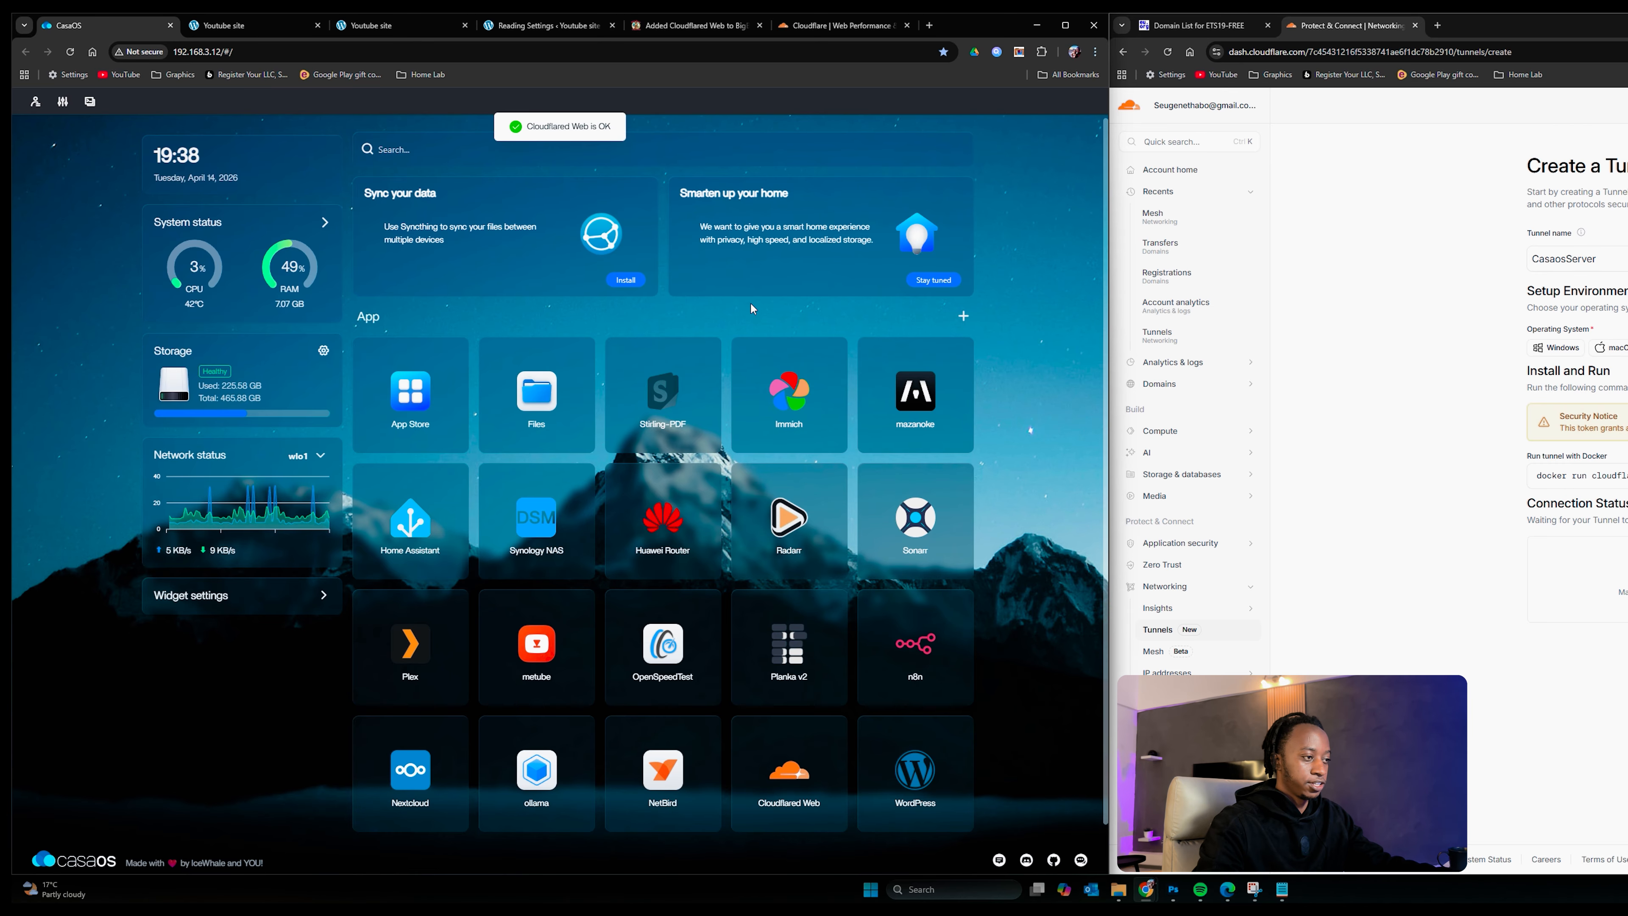
click(798, 763)
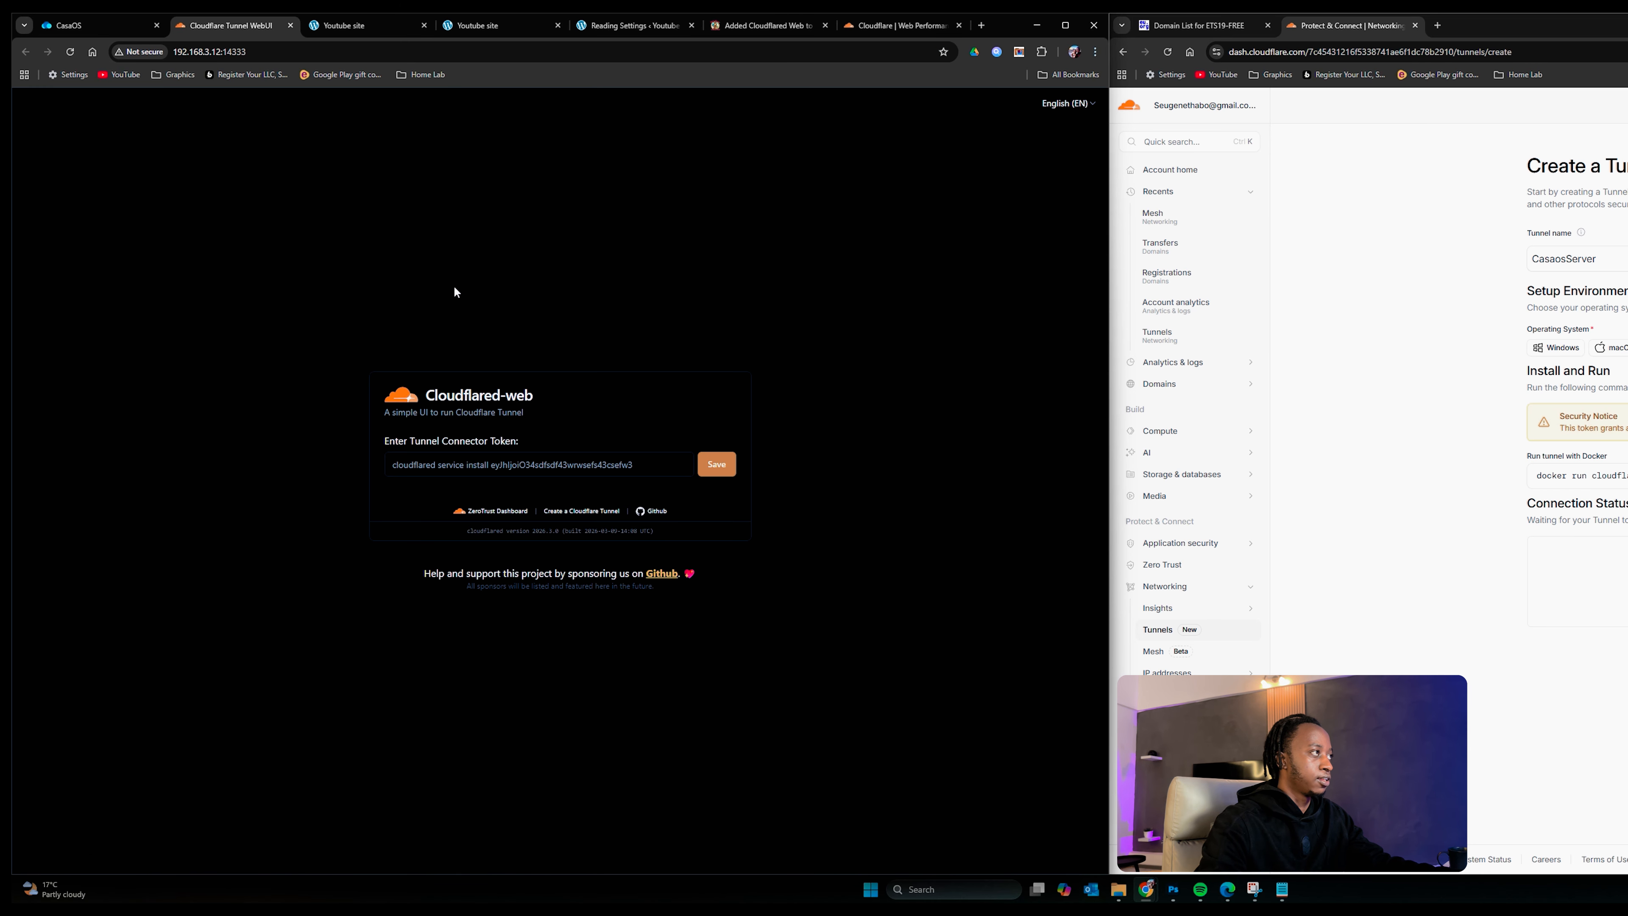
click(76, 55)
click(1078, 105)
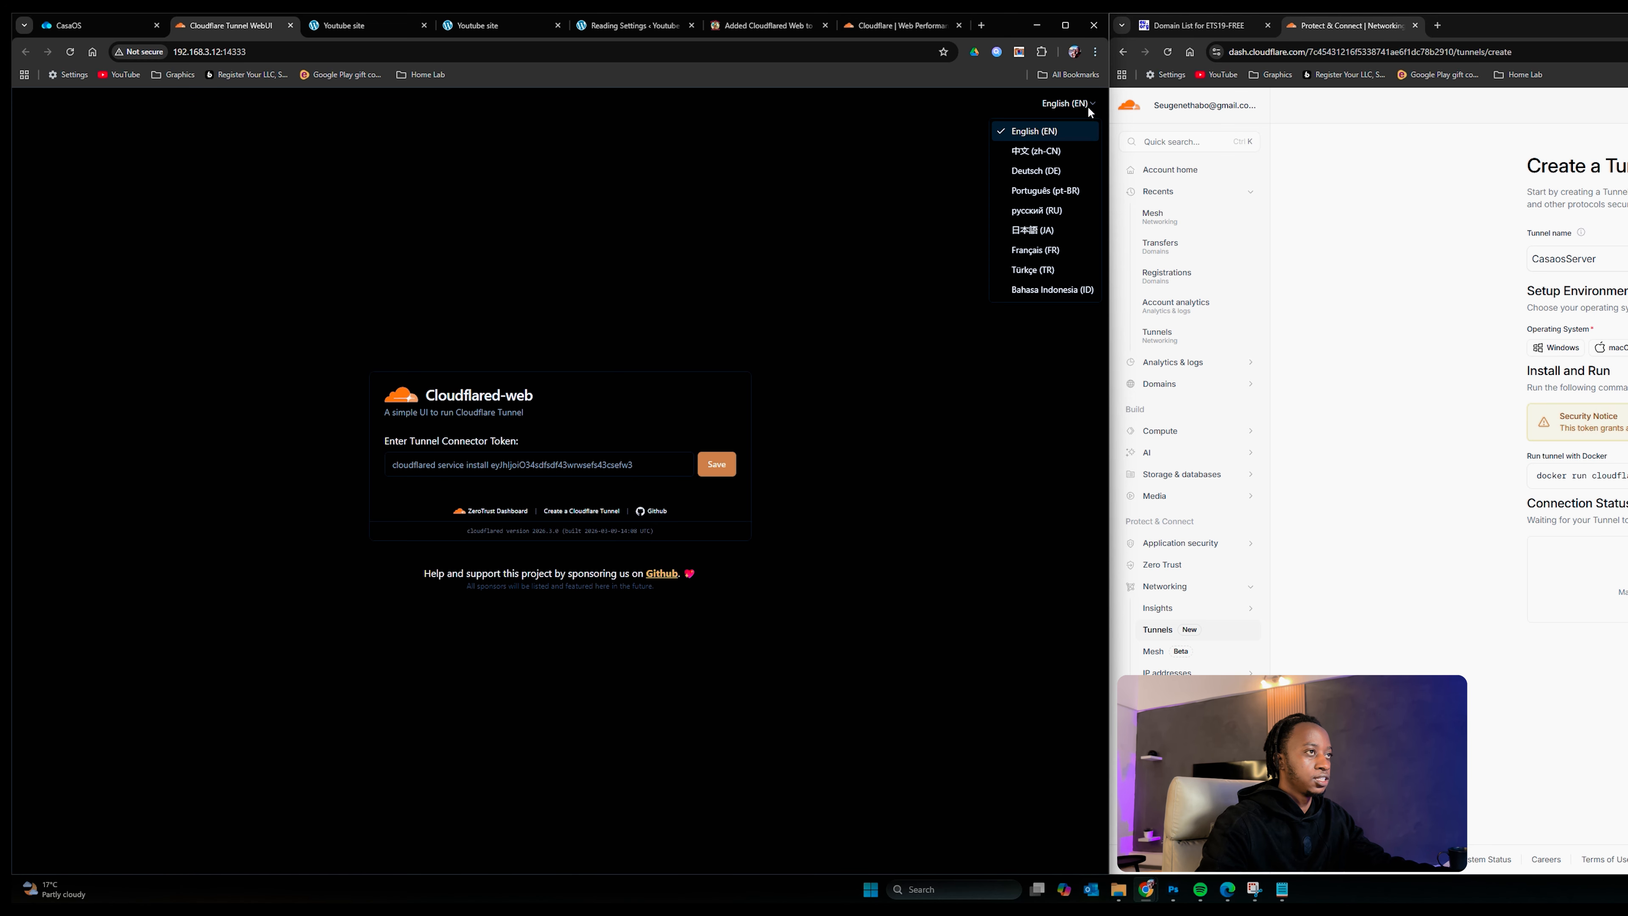
click(1053, 118)
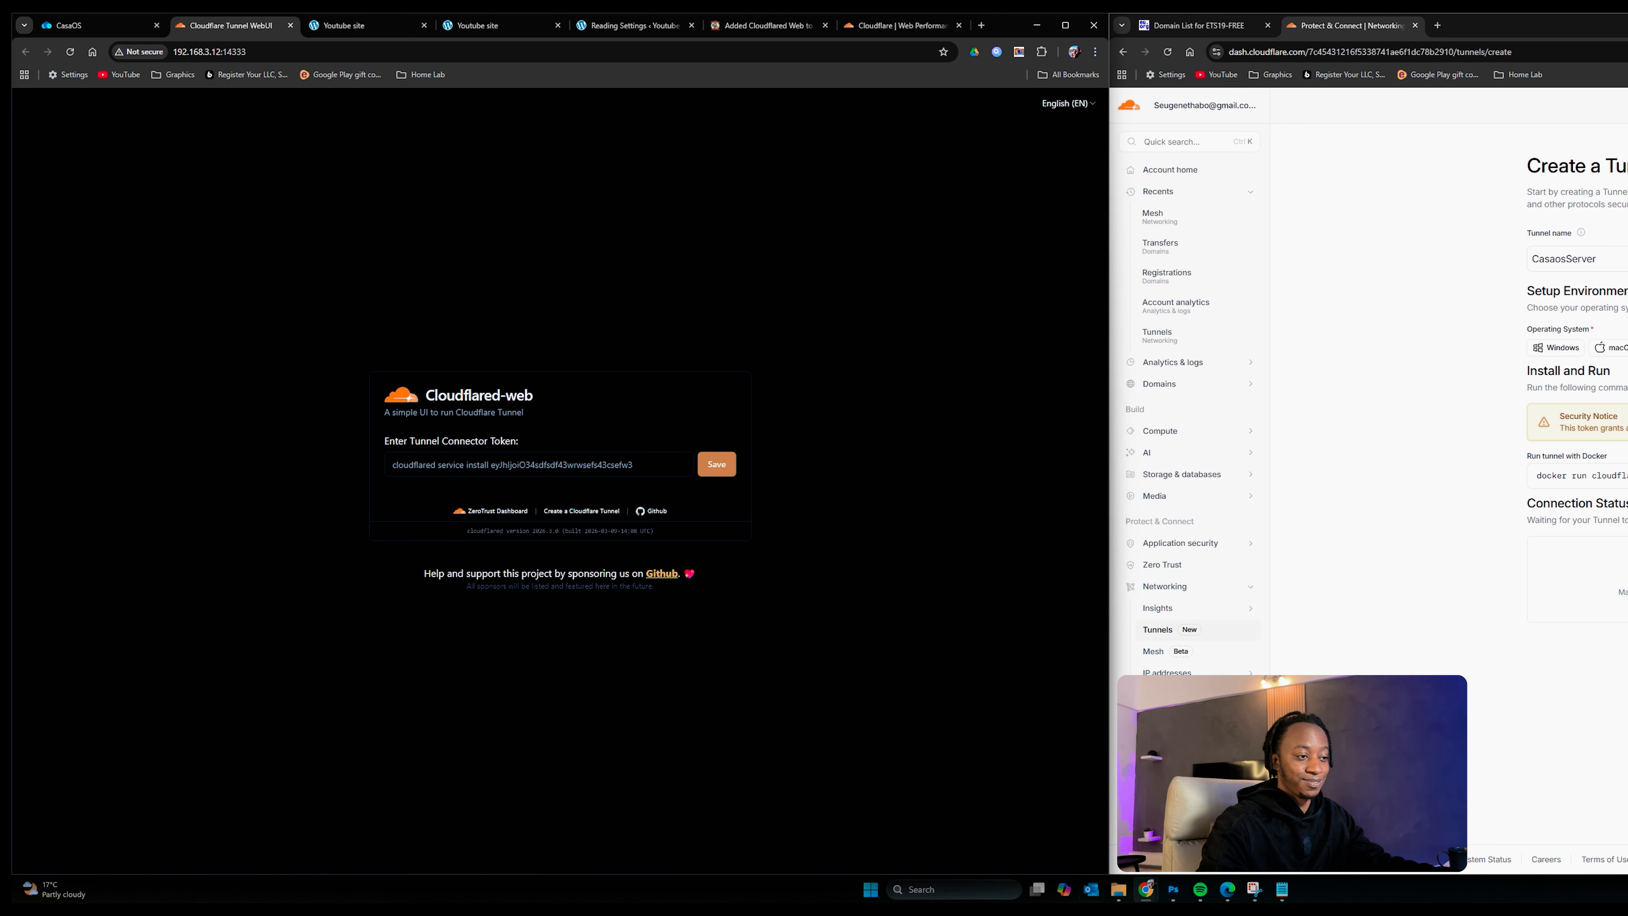
Step: Replace the Tunnel Connector Token with the new CasaosServer token, save, and start the connector
click(1282, 890)
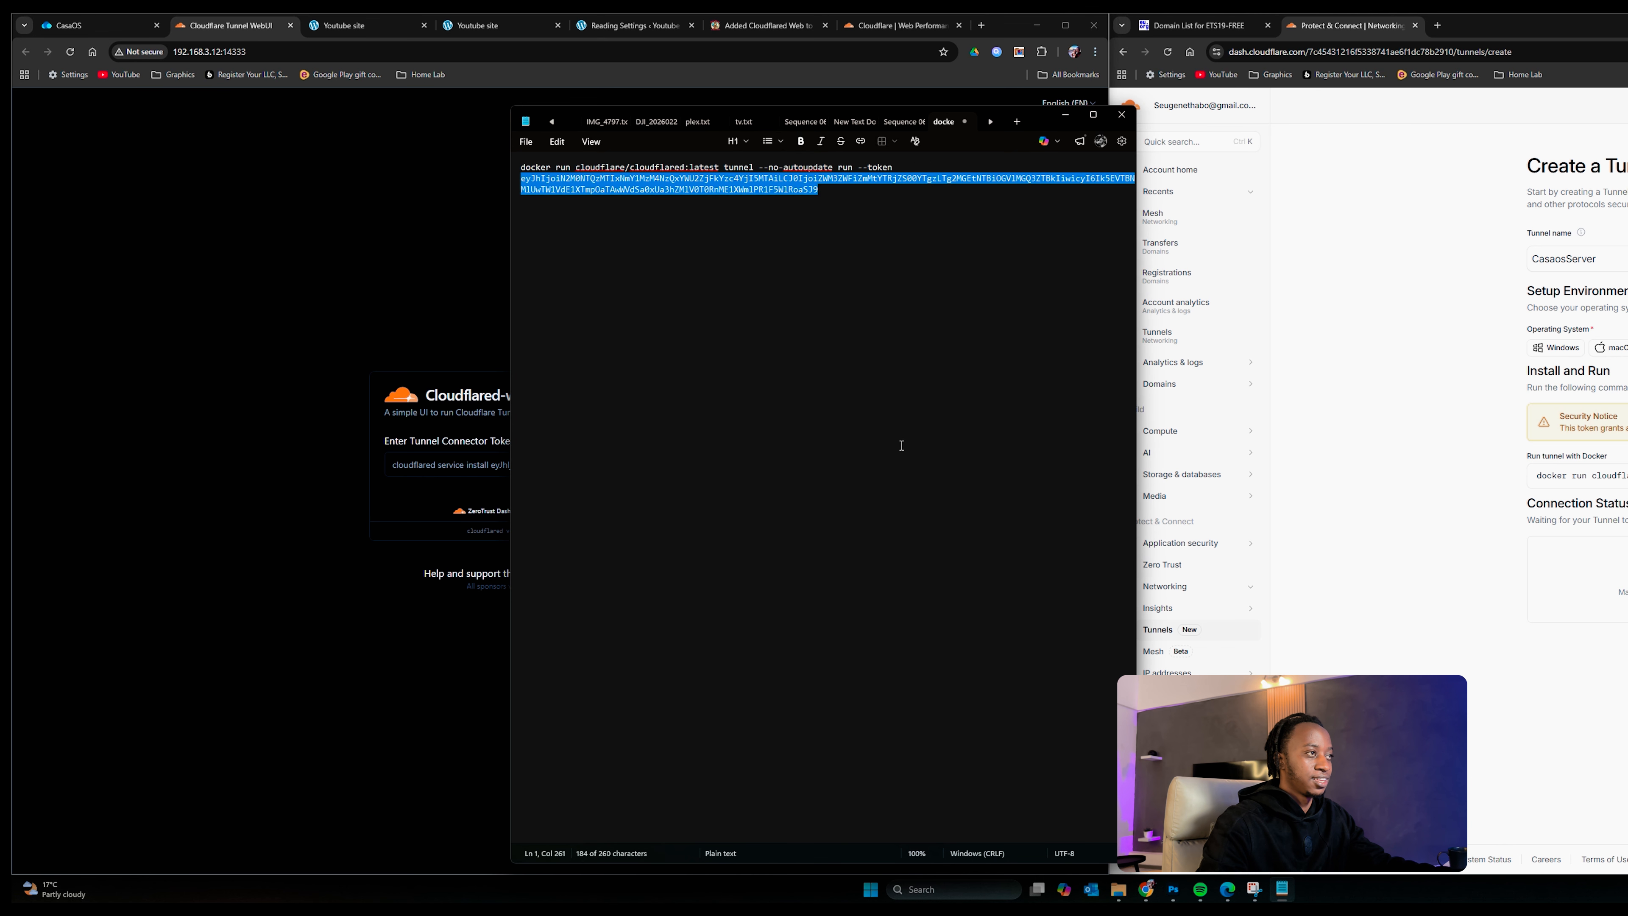
click(404, 290)
triple_click(495, 463)
key(ctrl+v)
click(717, 464)
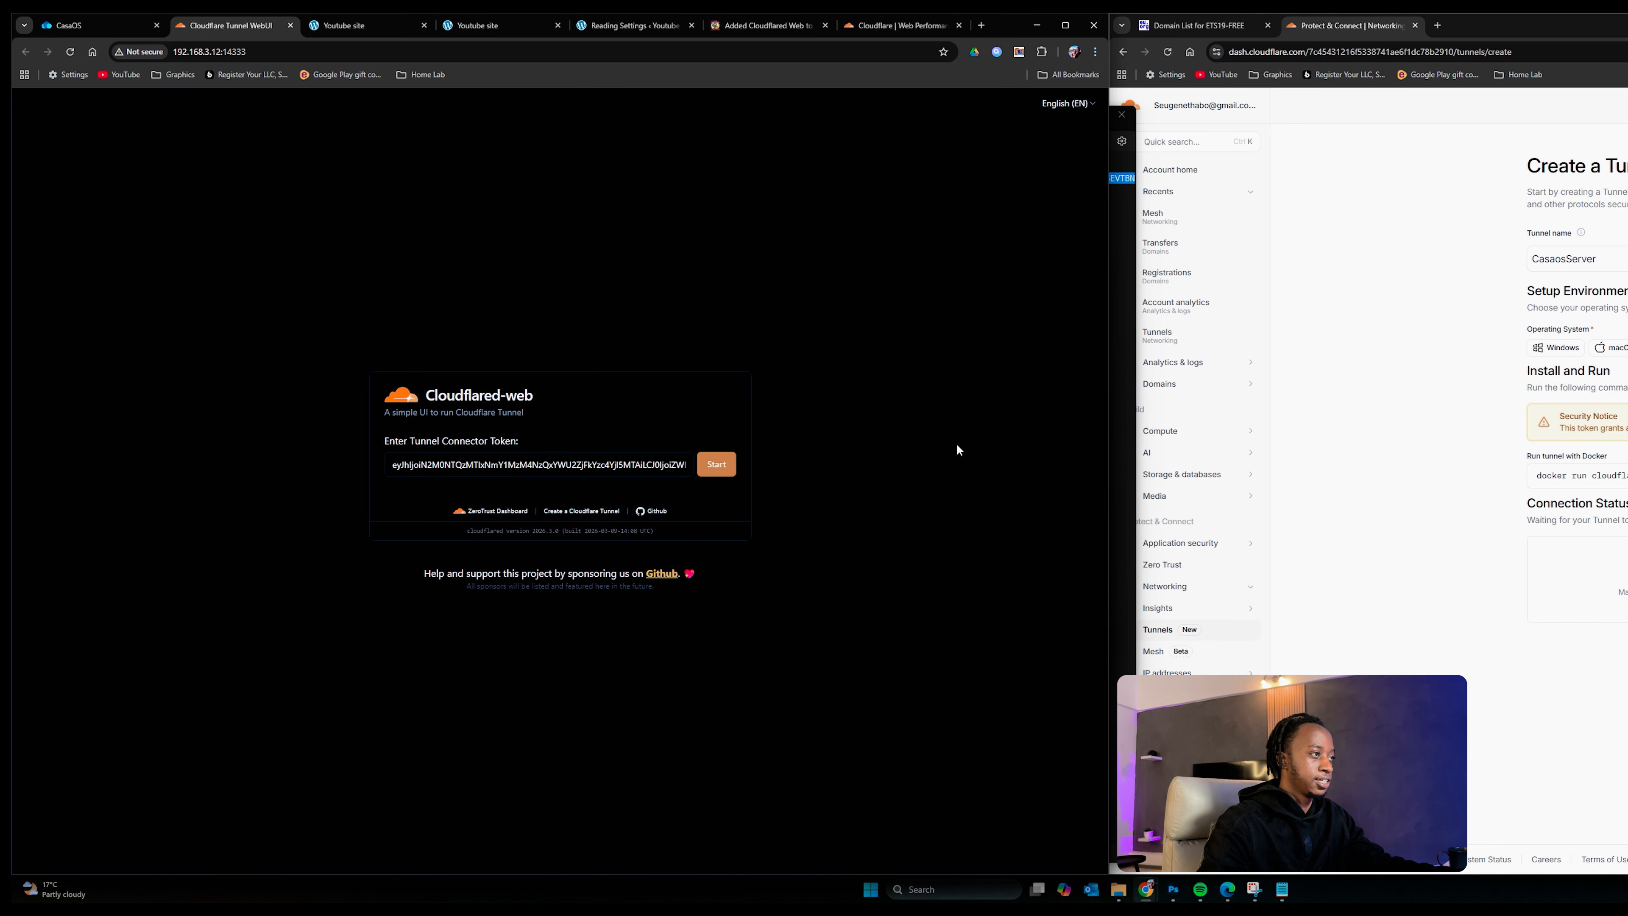
click(716, 464)
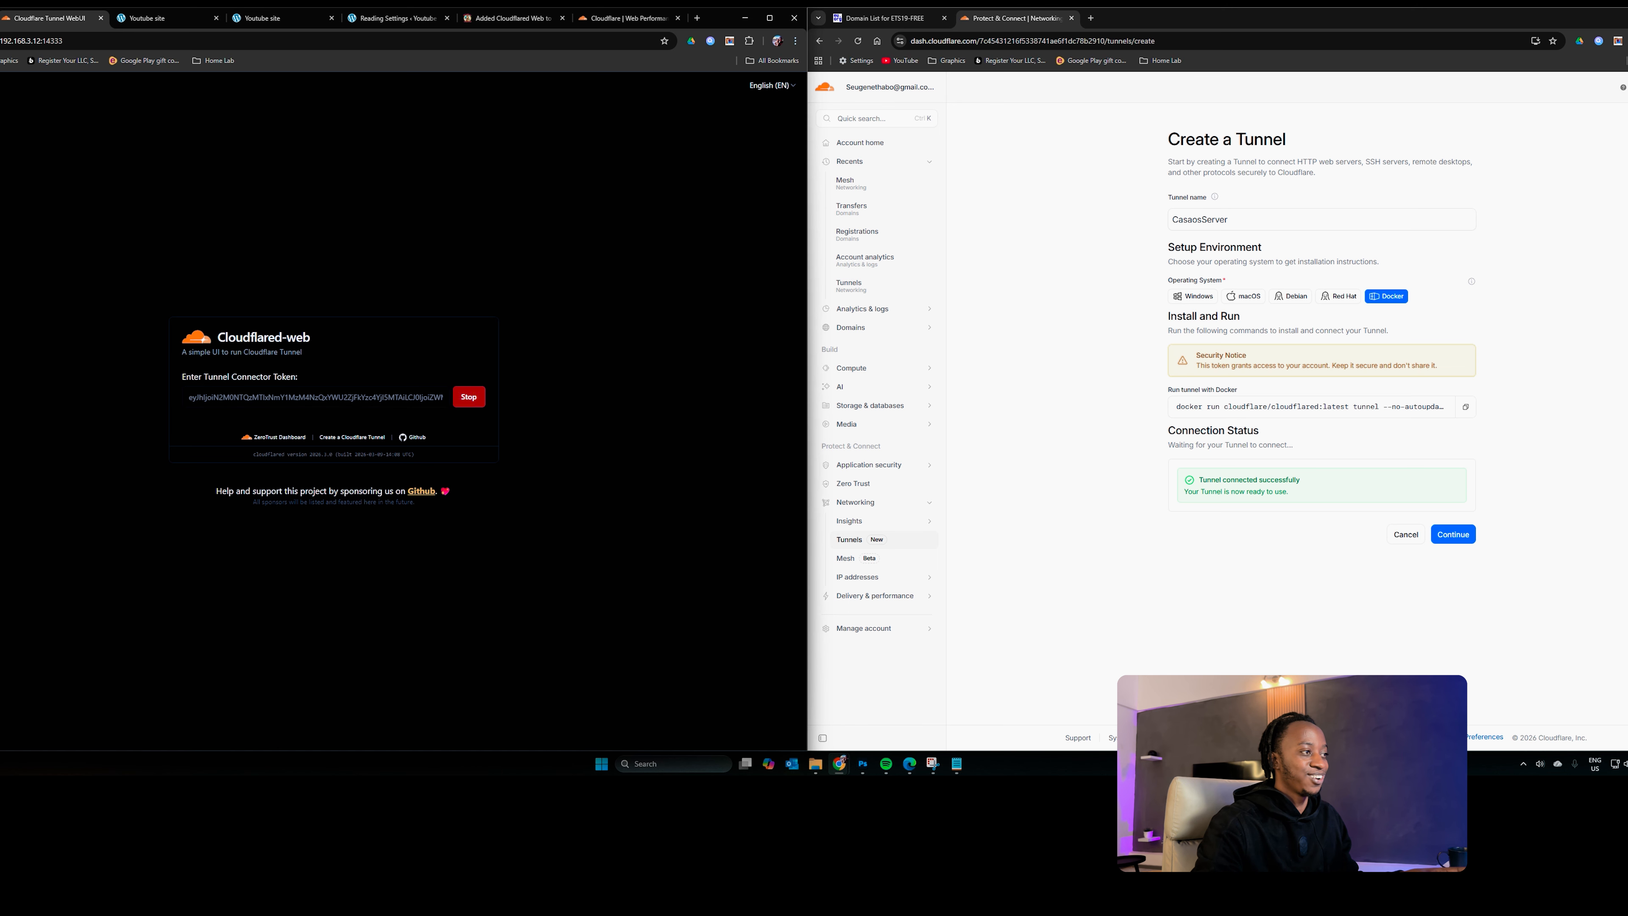
click(0, 18)
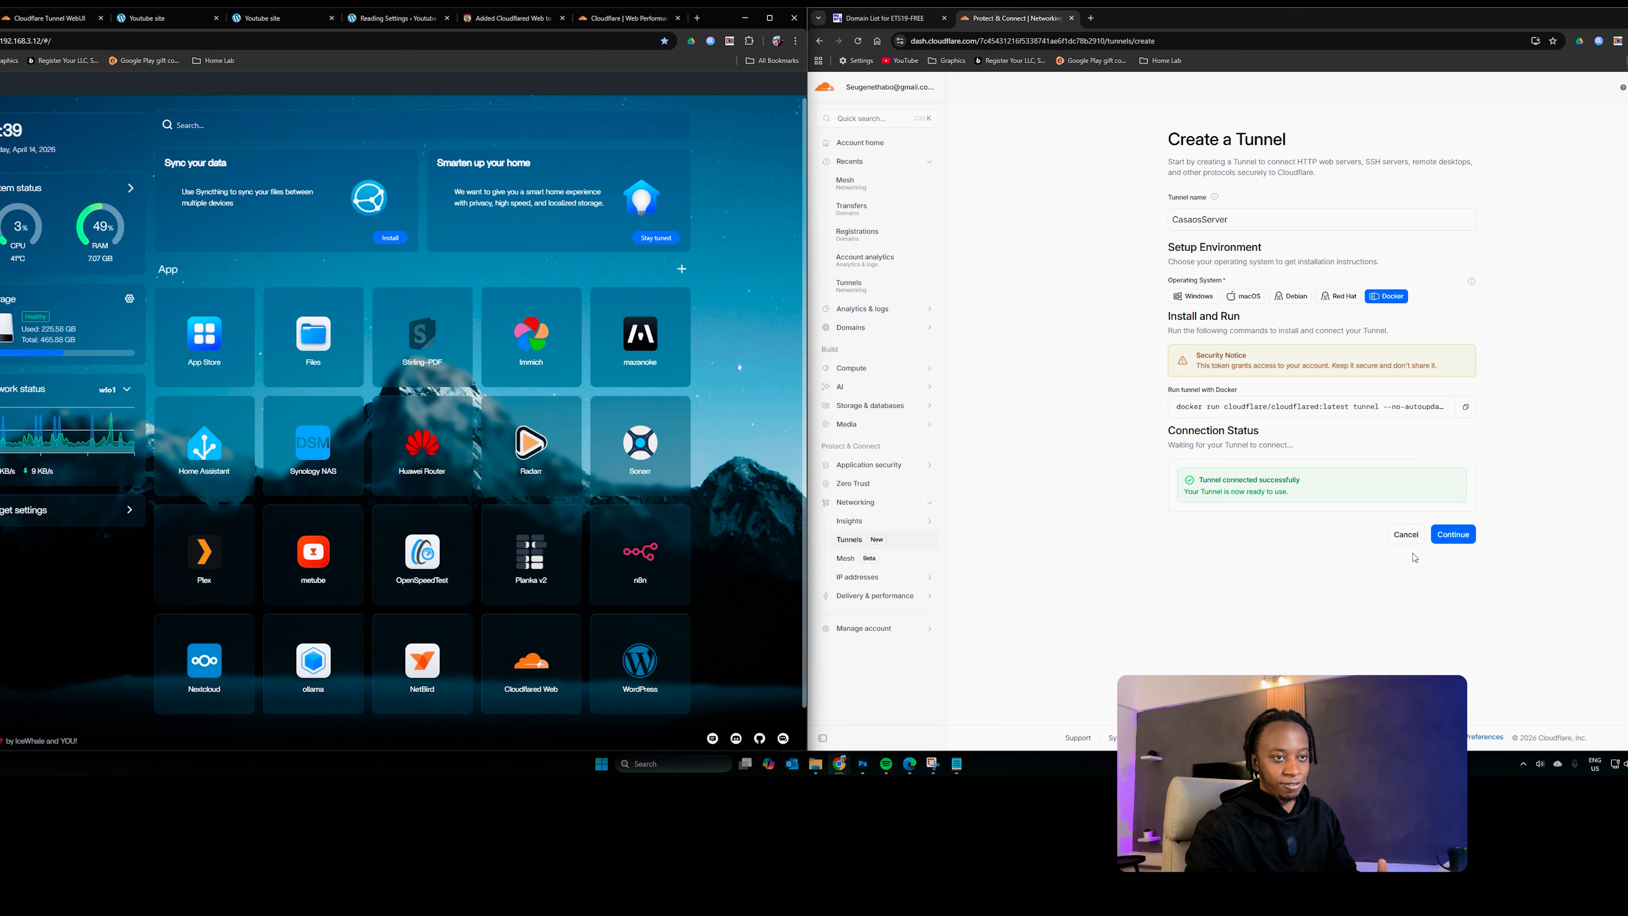
Step: Continue to the Tunnels list to confirm CasaosServer is Healthy, moving the EU.org window aside
click(1452, 534)
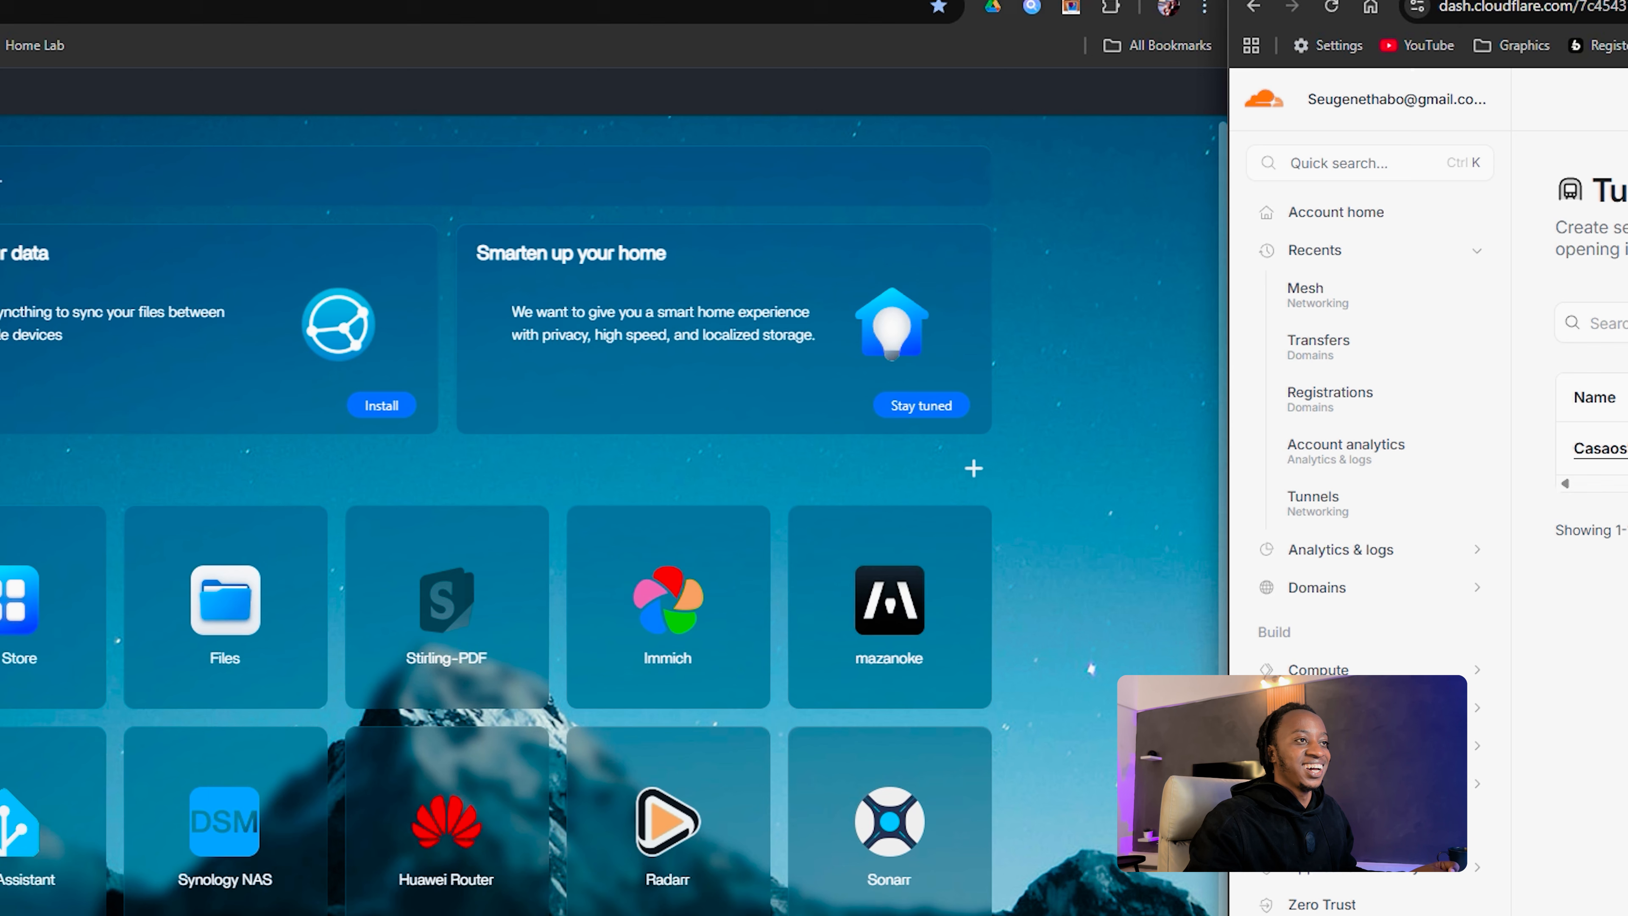
drag(0, 39, 610, 23)
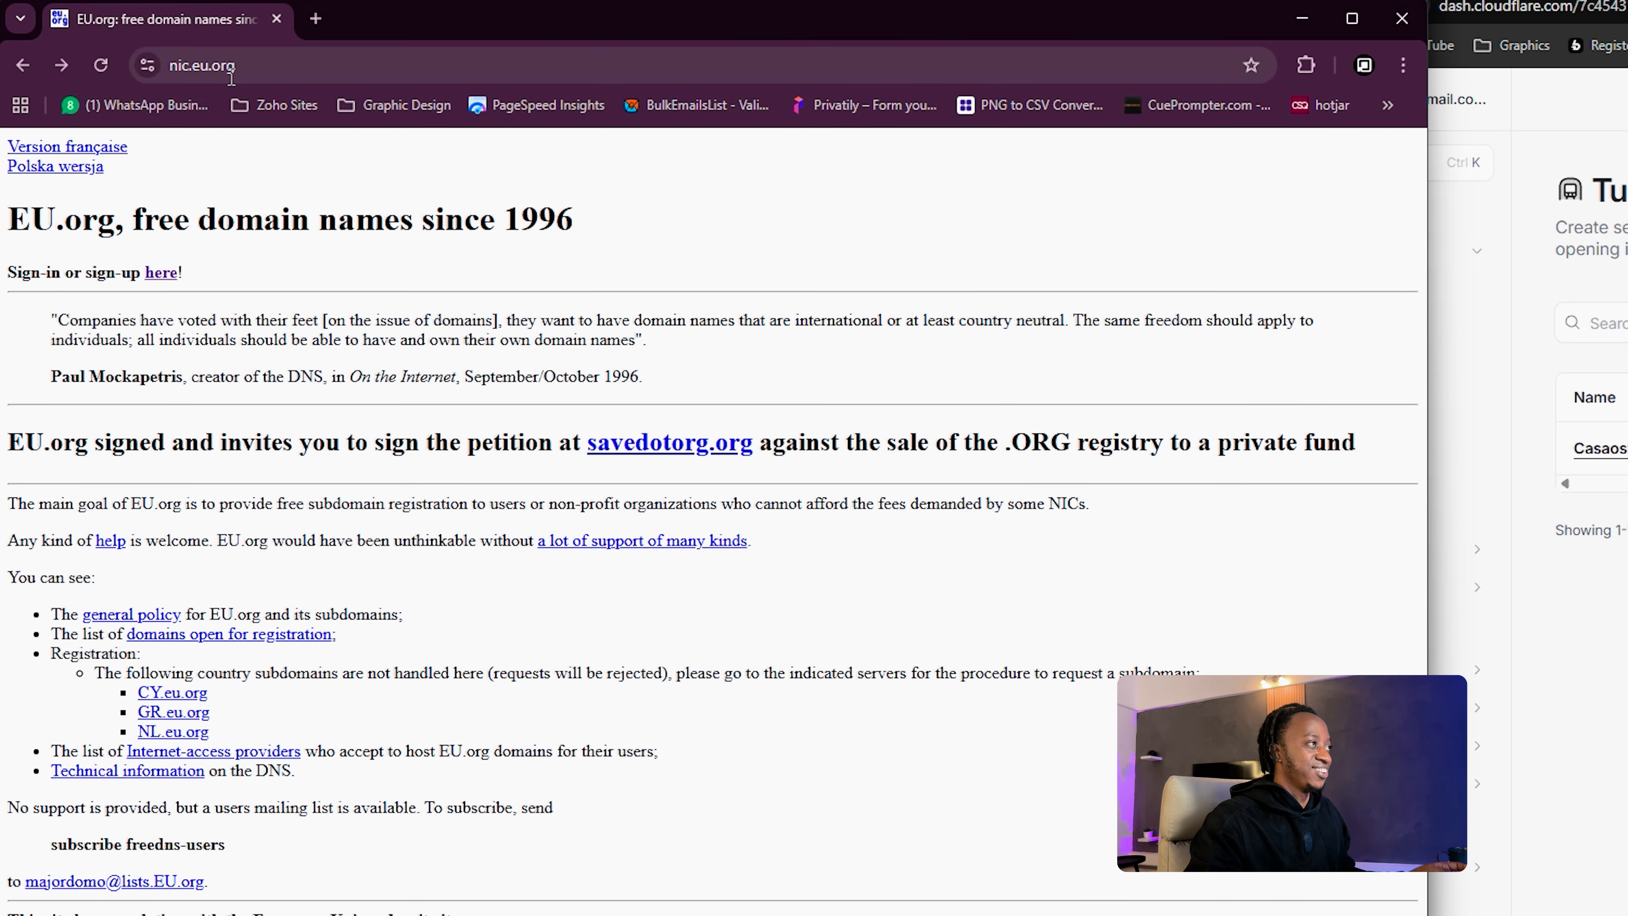
drag(1014, 22, 0, 26)
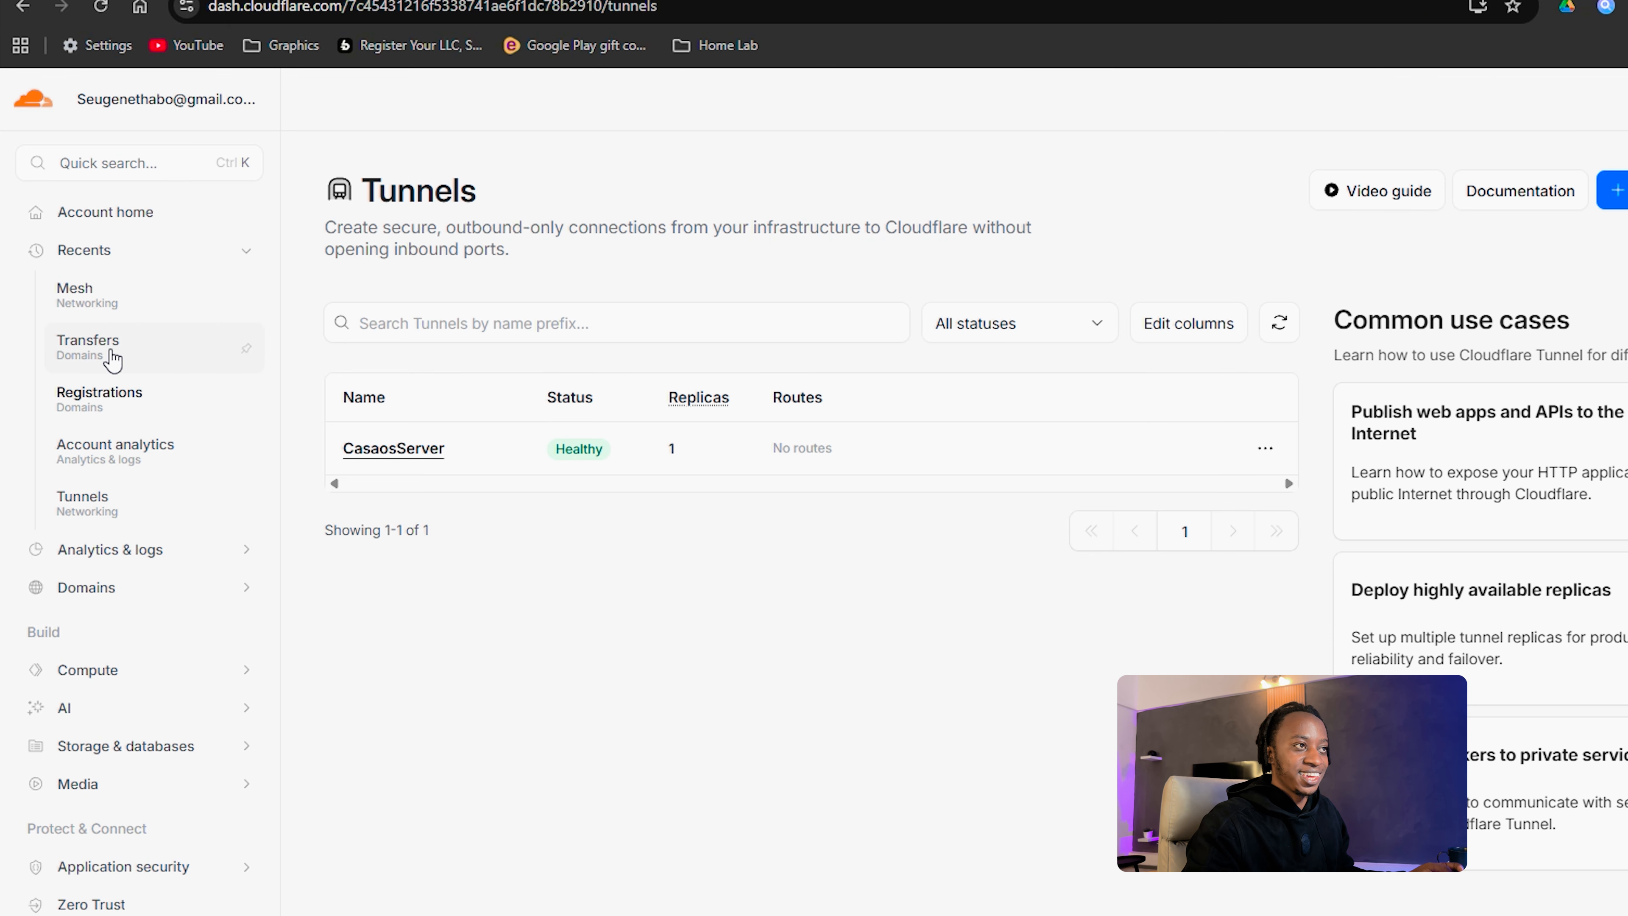
Step: From Account home, open Domains > Registrations
click(113, 222)
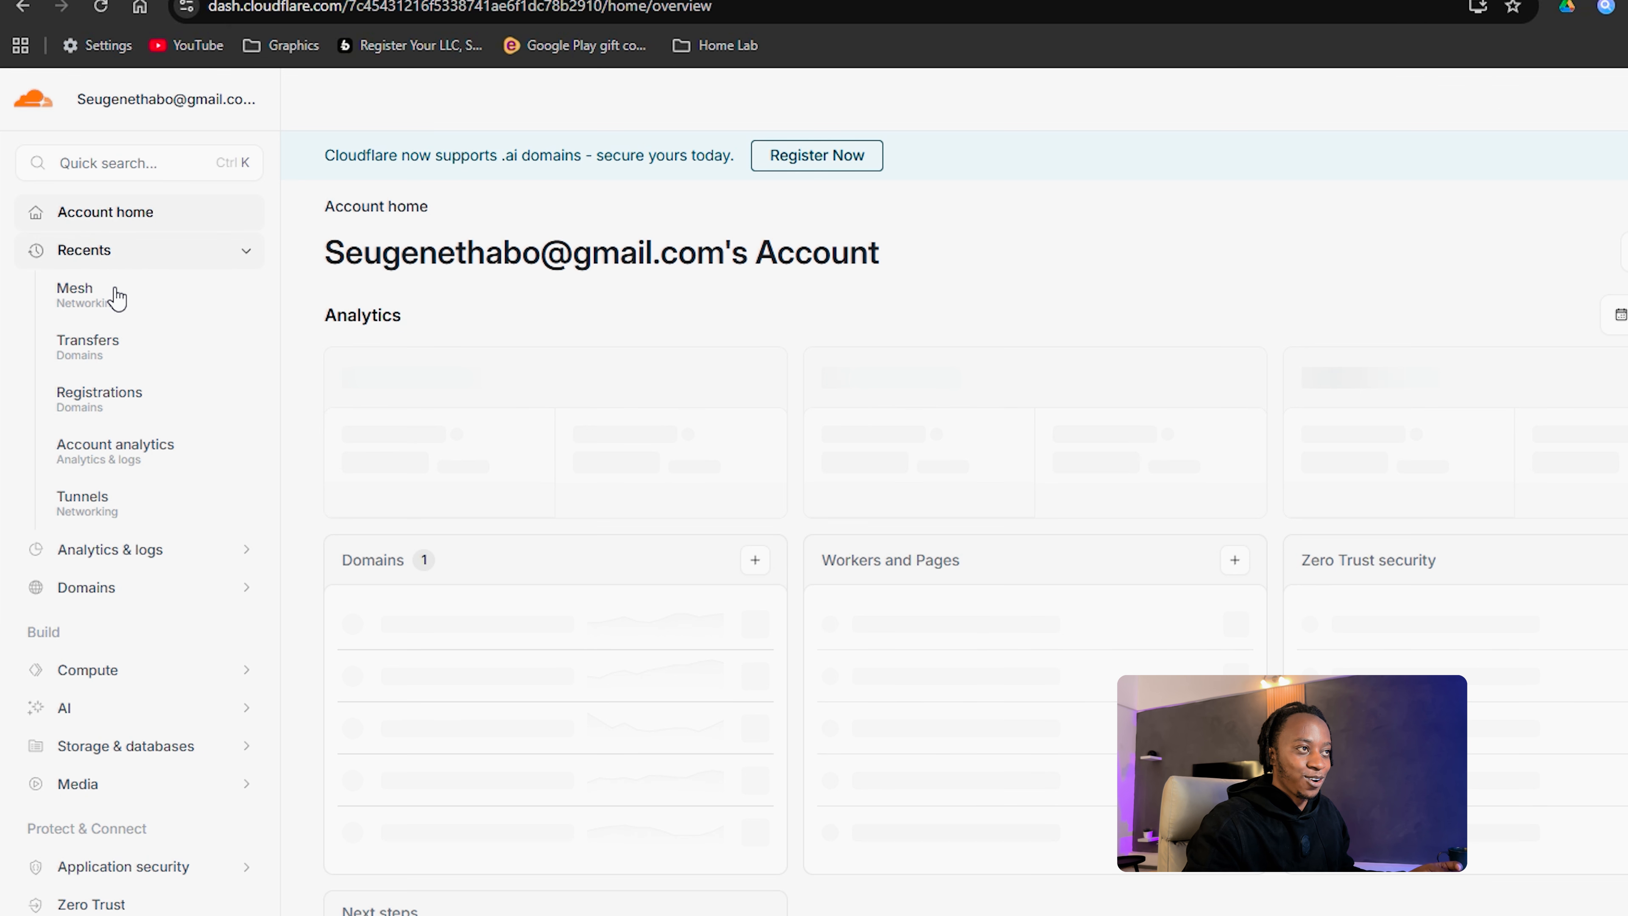
click(120, 587)
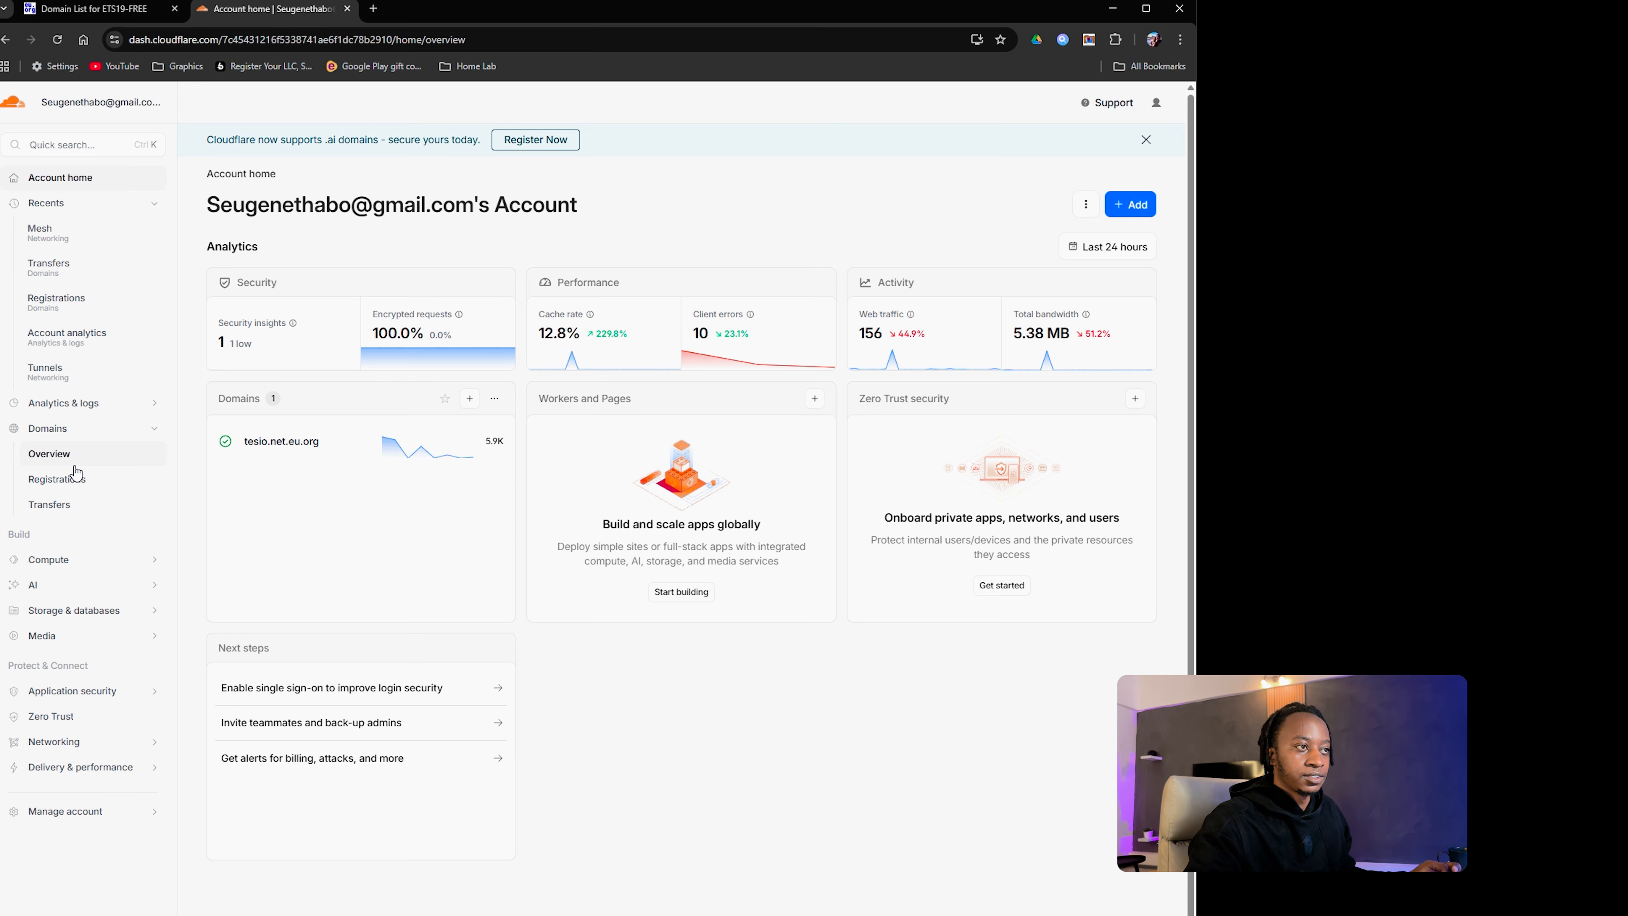
click(97, 663)
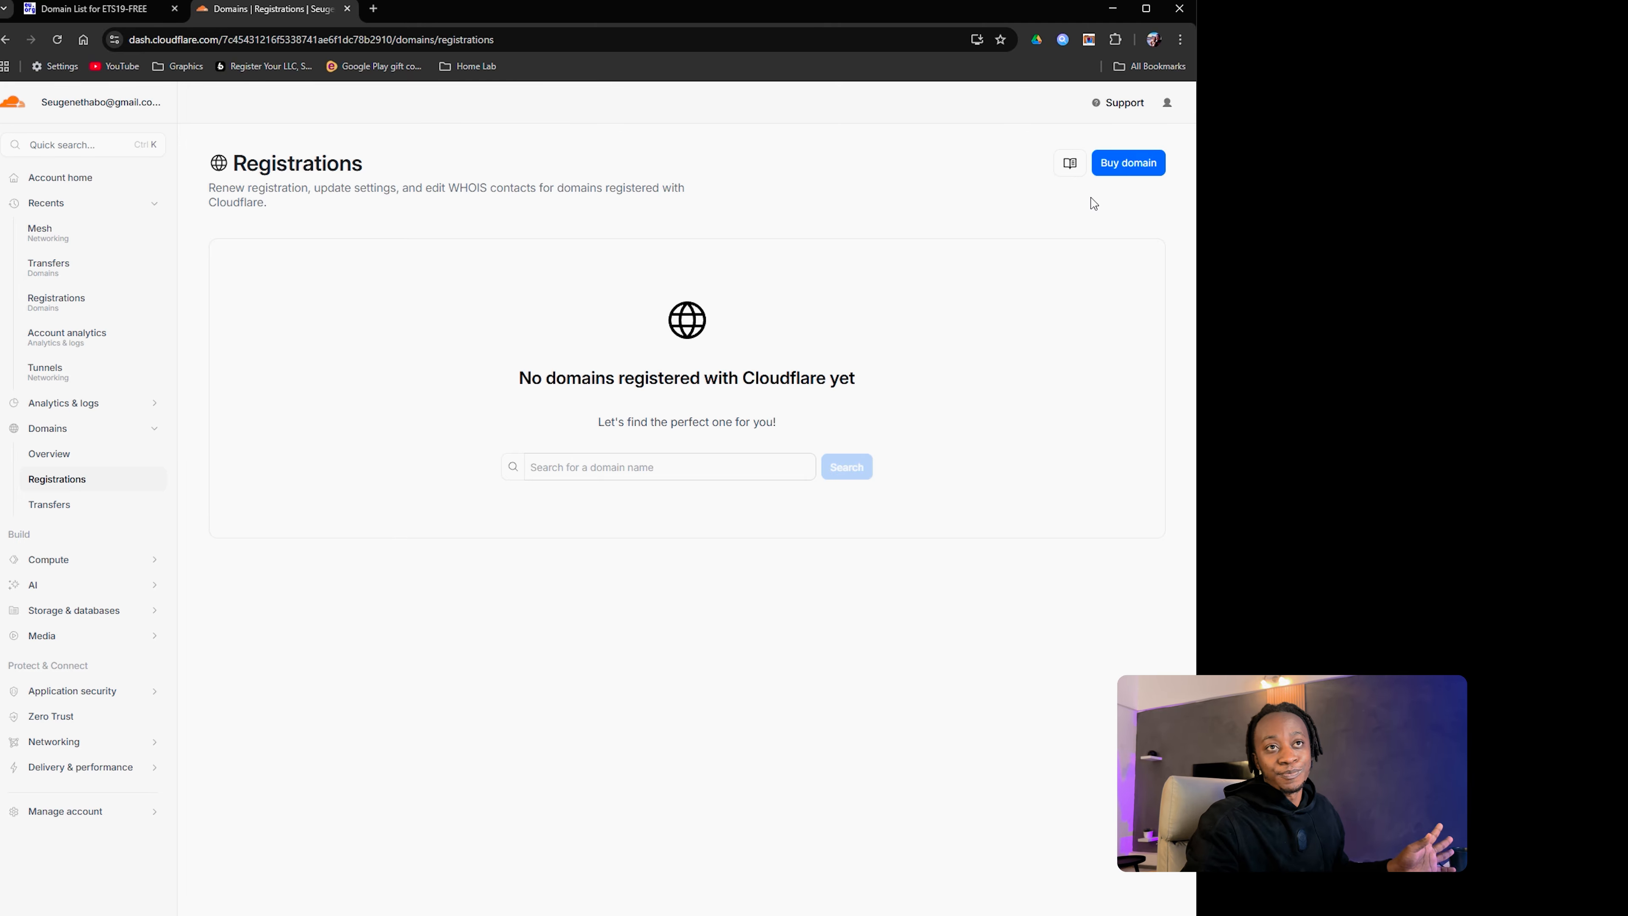
Step: Search Buy domain for 'tesio', review the priced suggestions, then switch to the EU.org window
click(1142, 172)
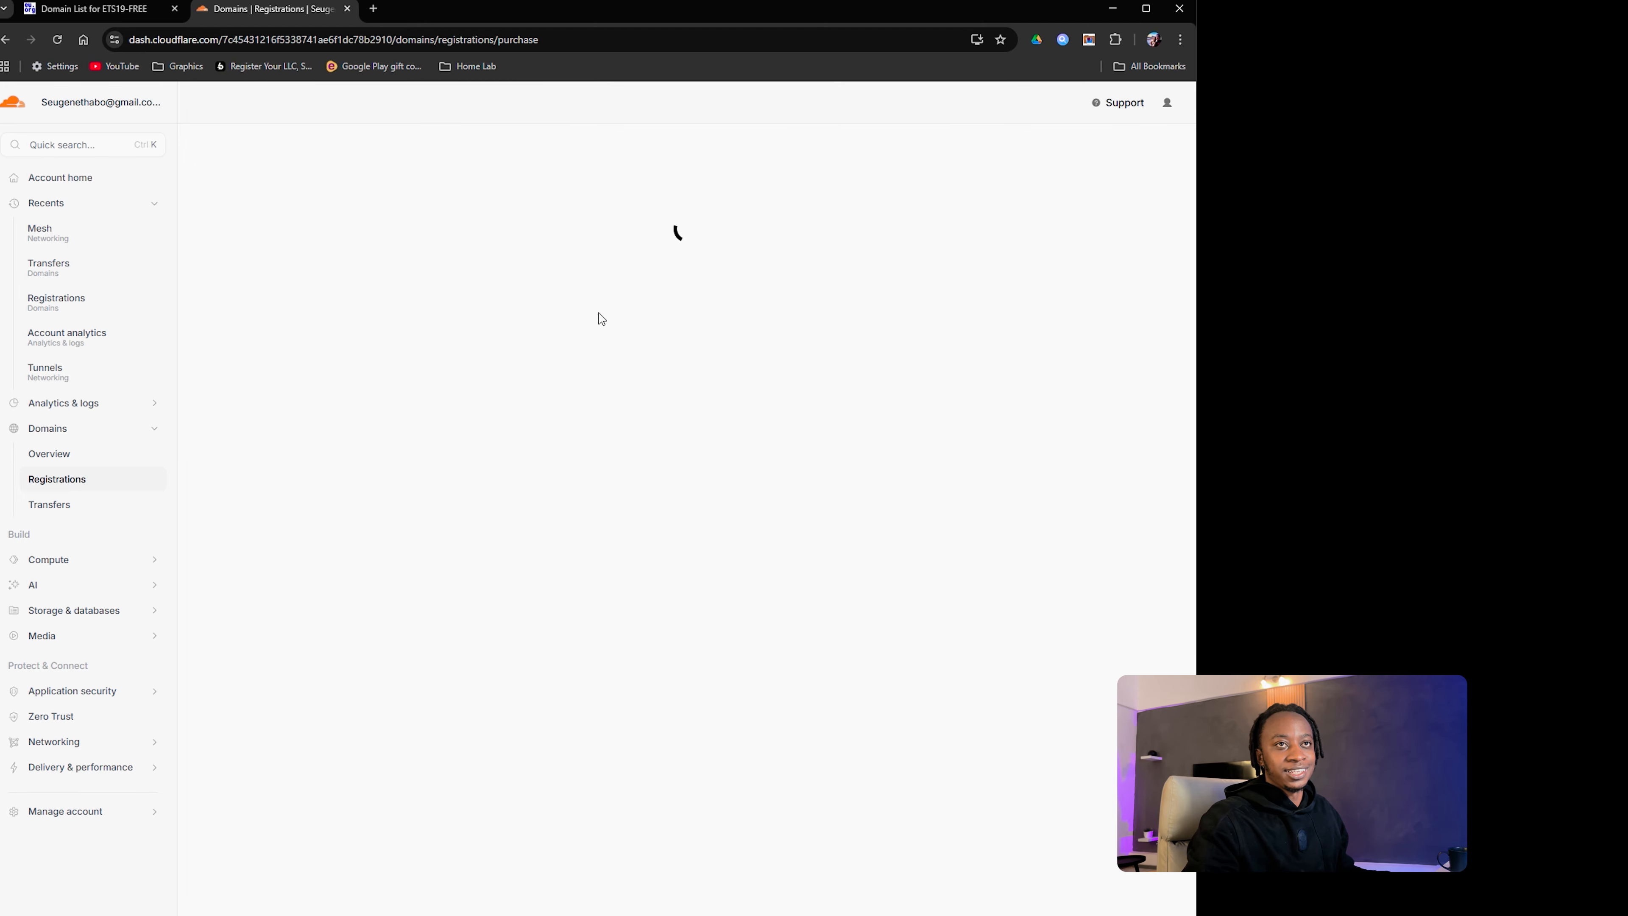
click(639, 257)
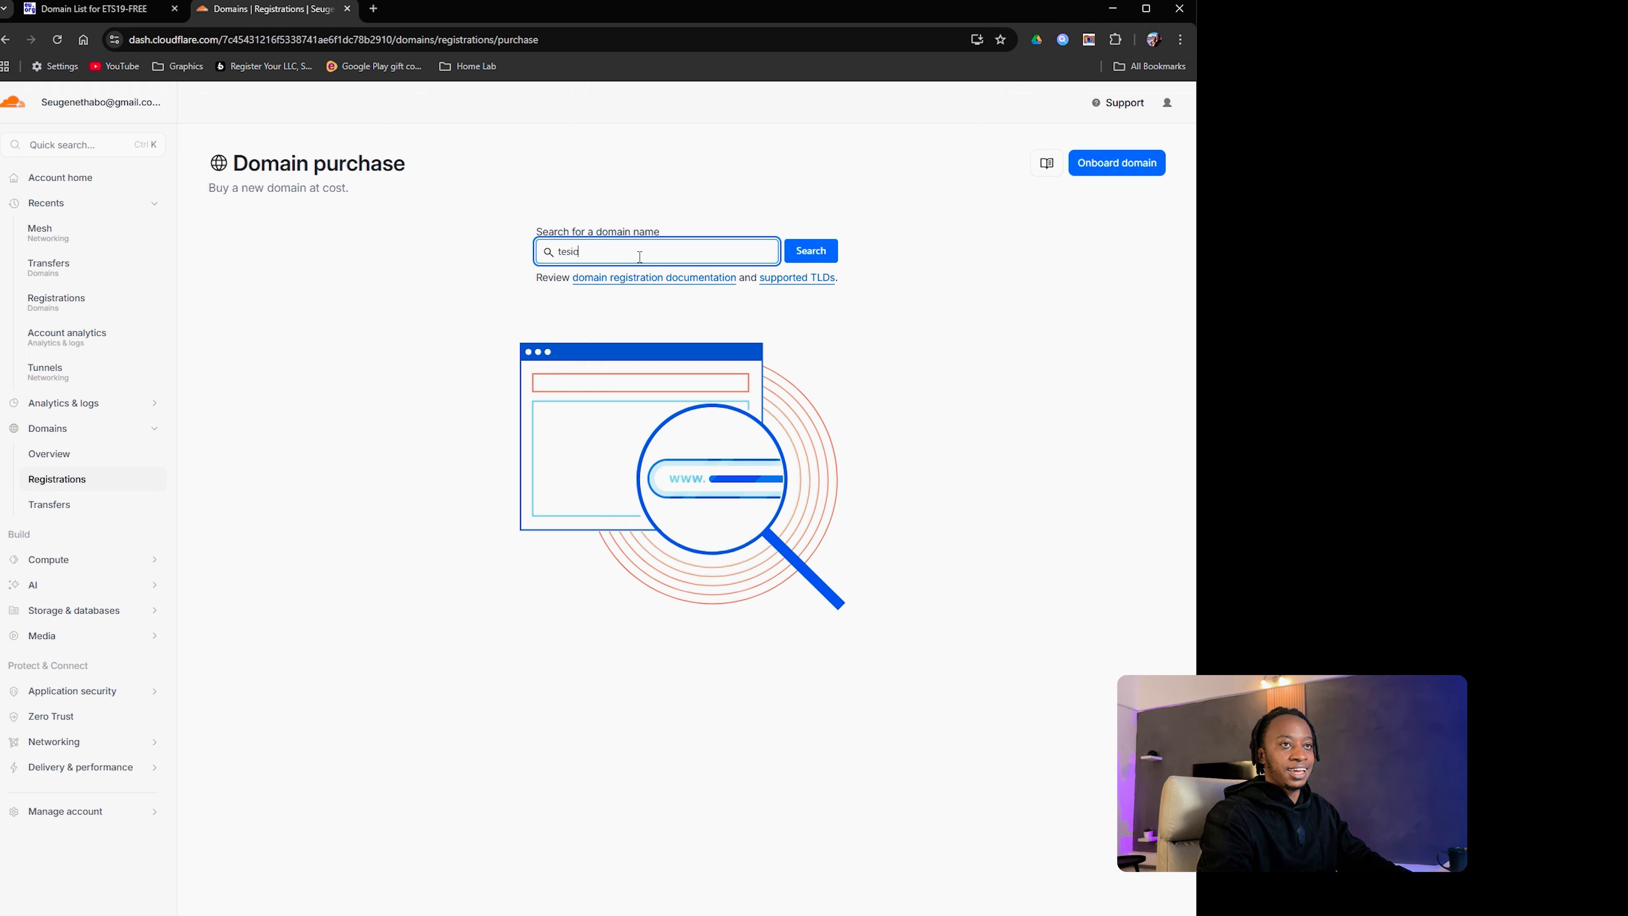
click(823, 251)
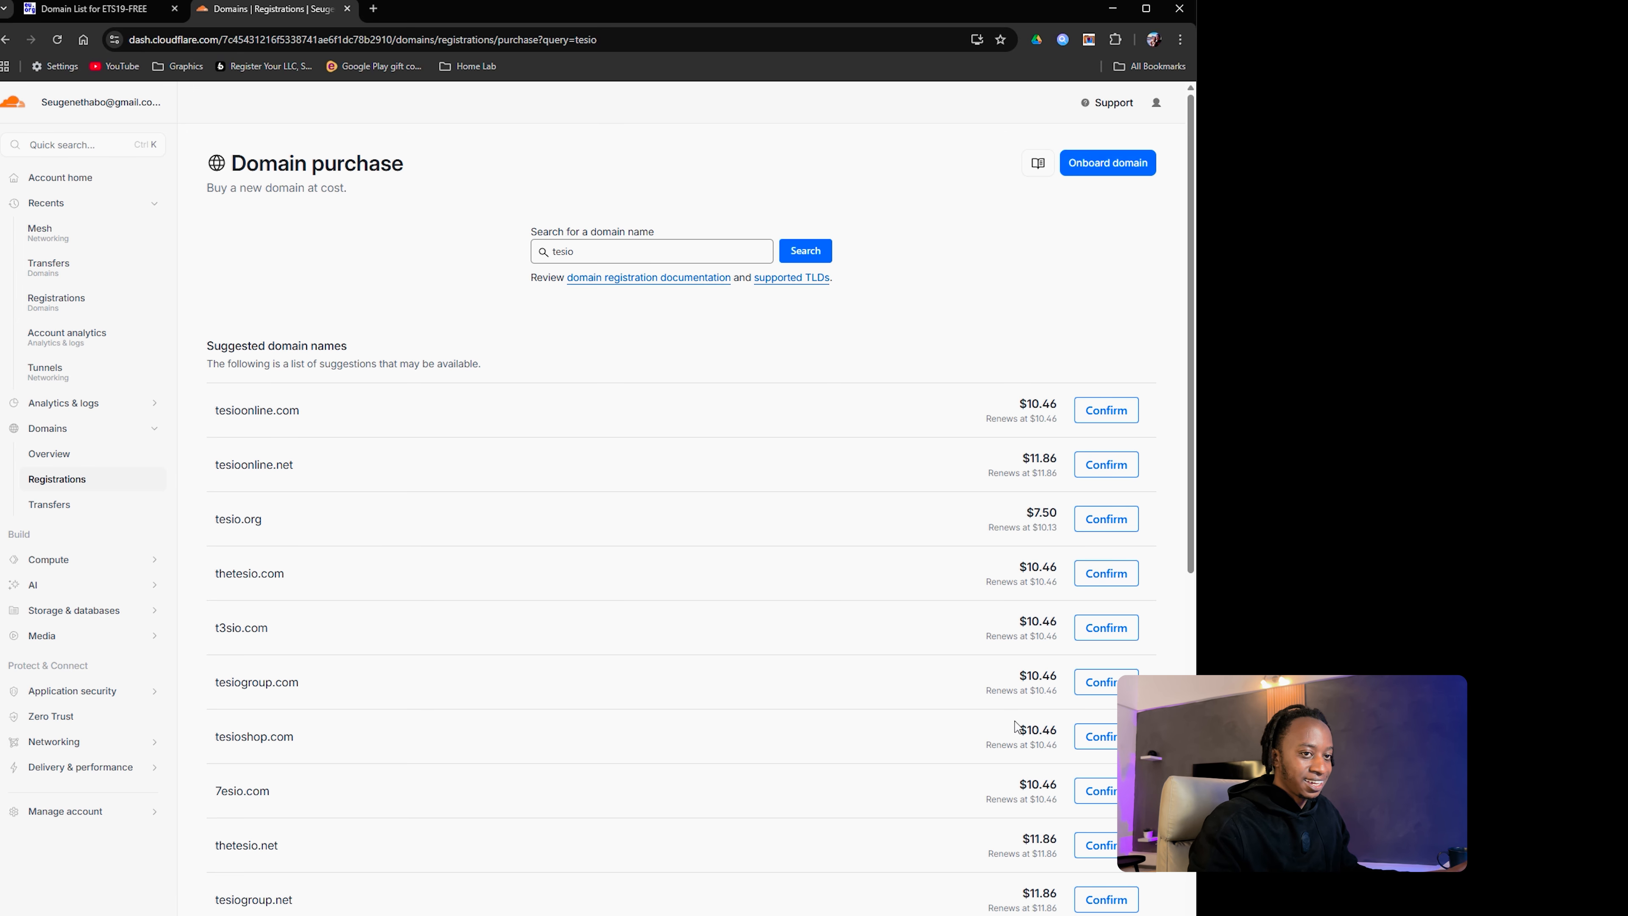
scroll(1015, 727, down, 5)
scroll(1002, 723, up, 5)
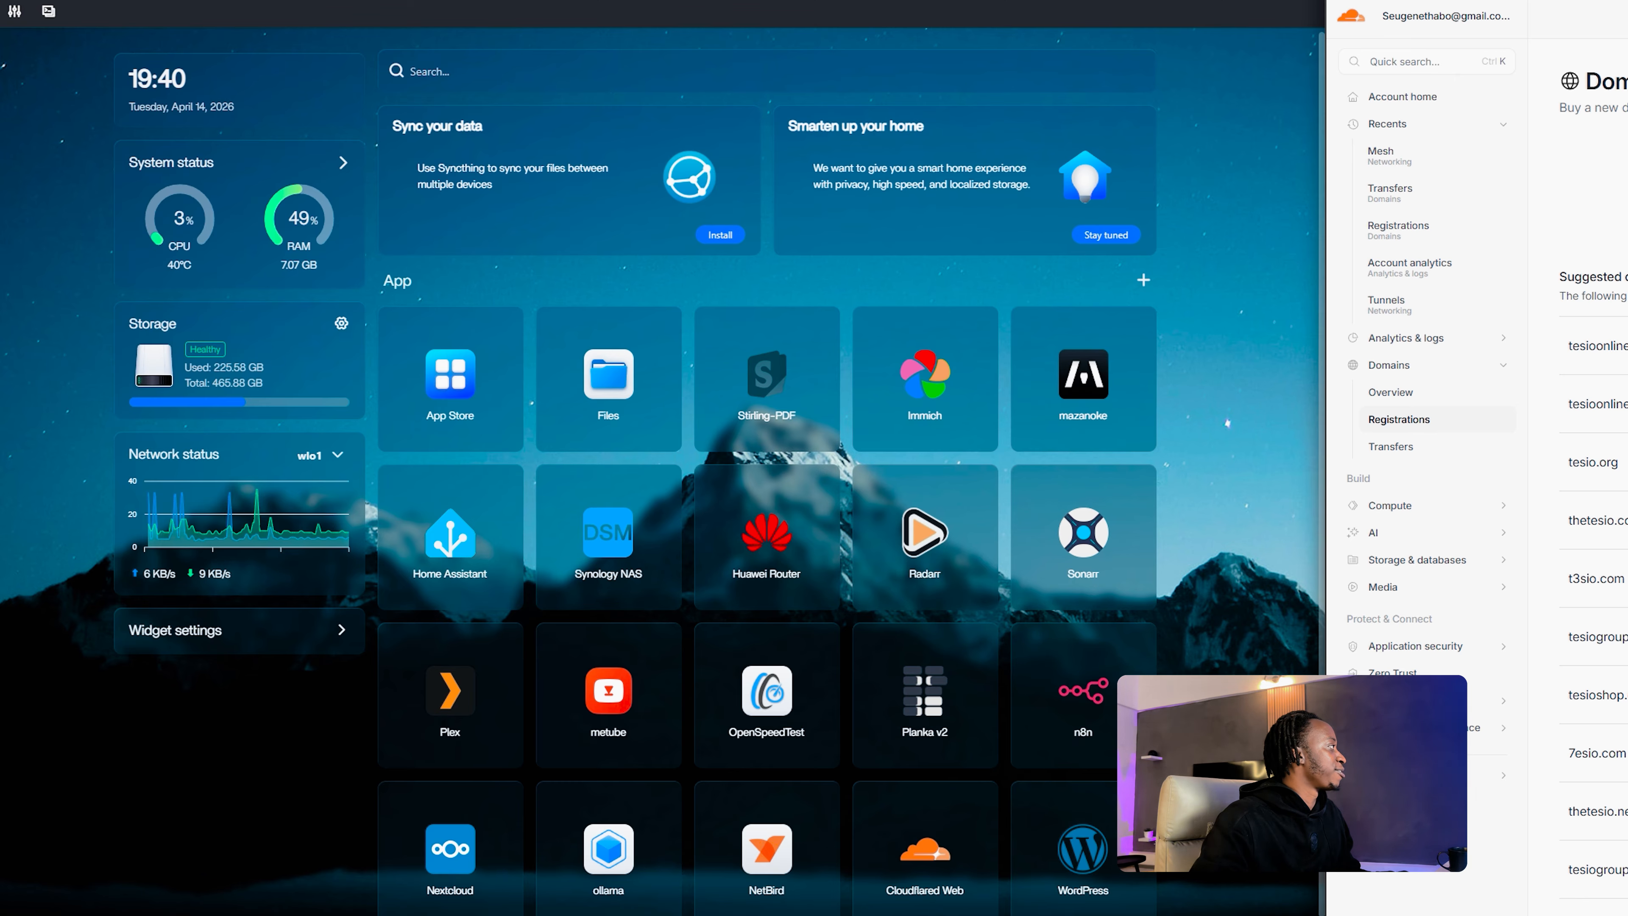
key(alt+Tab)
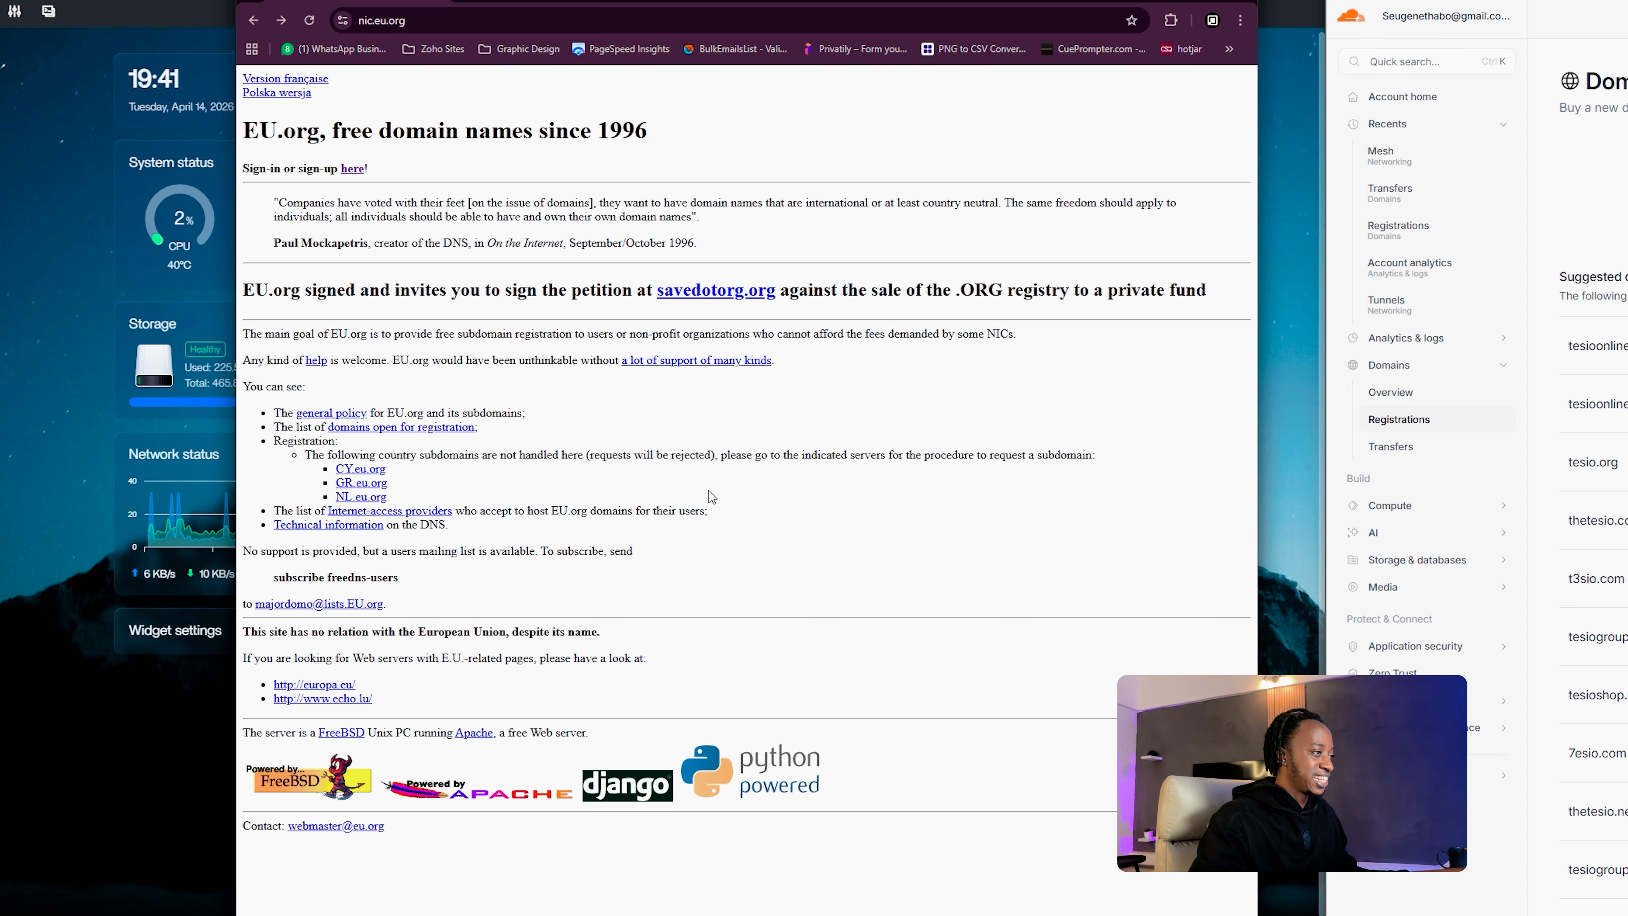
Step: Open the EU.org sign-in page and look at the Register contact form
drag(769, 1, 777, 0)
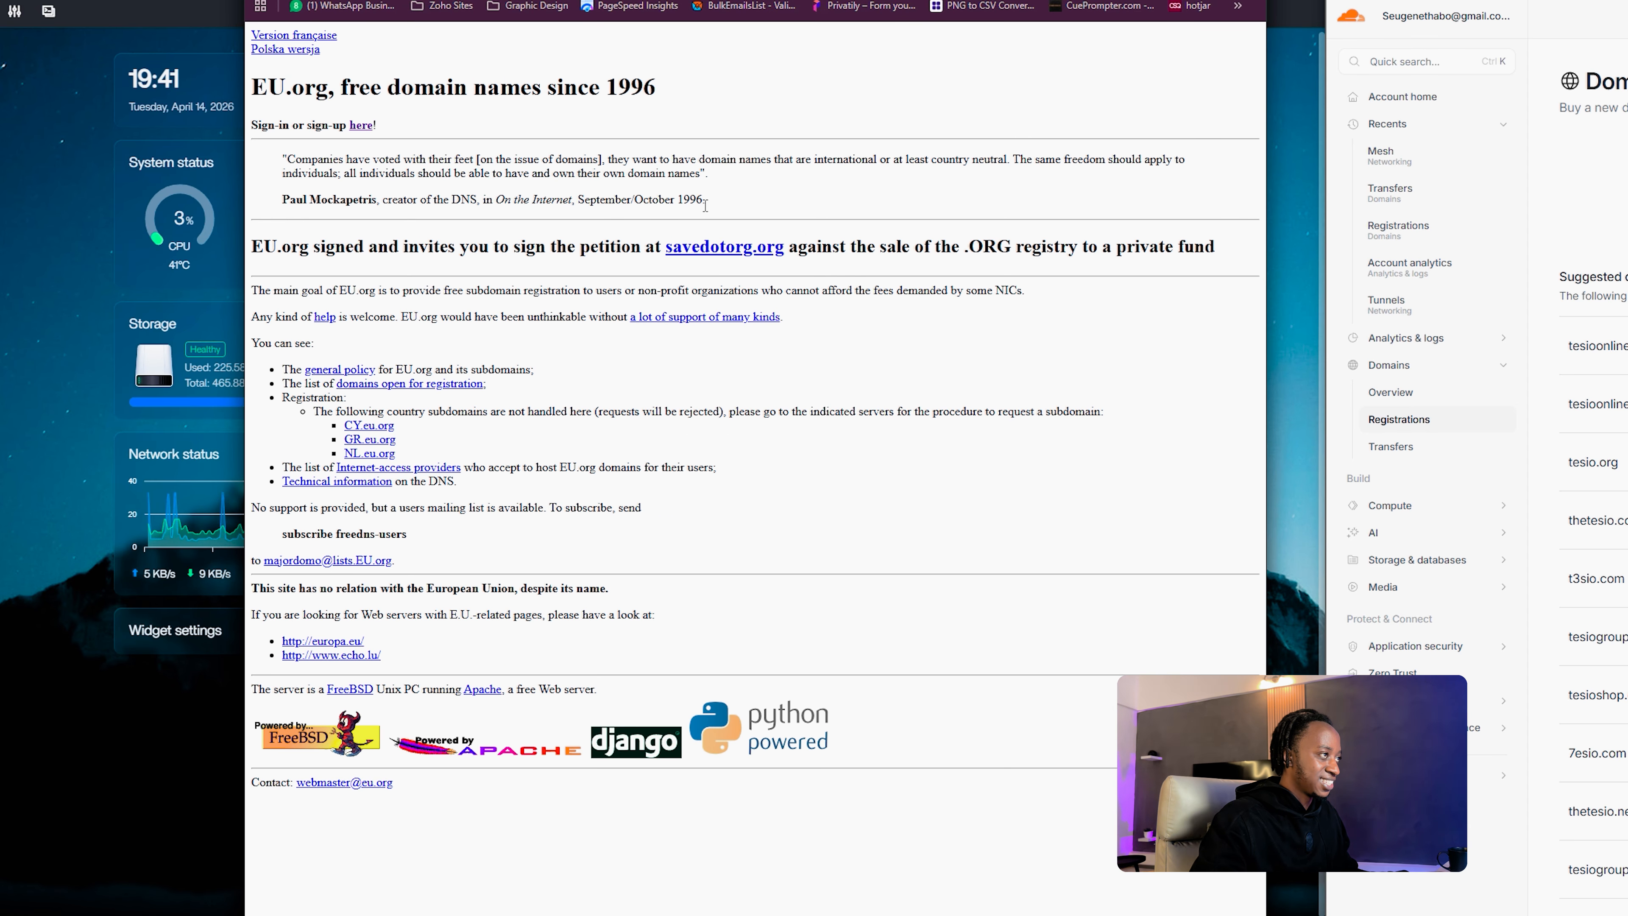
drag(634, 200, 797, 212)
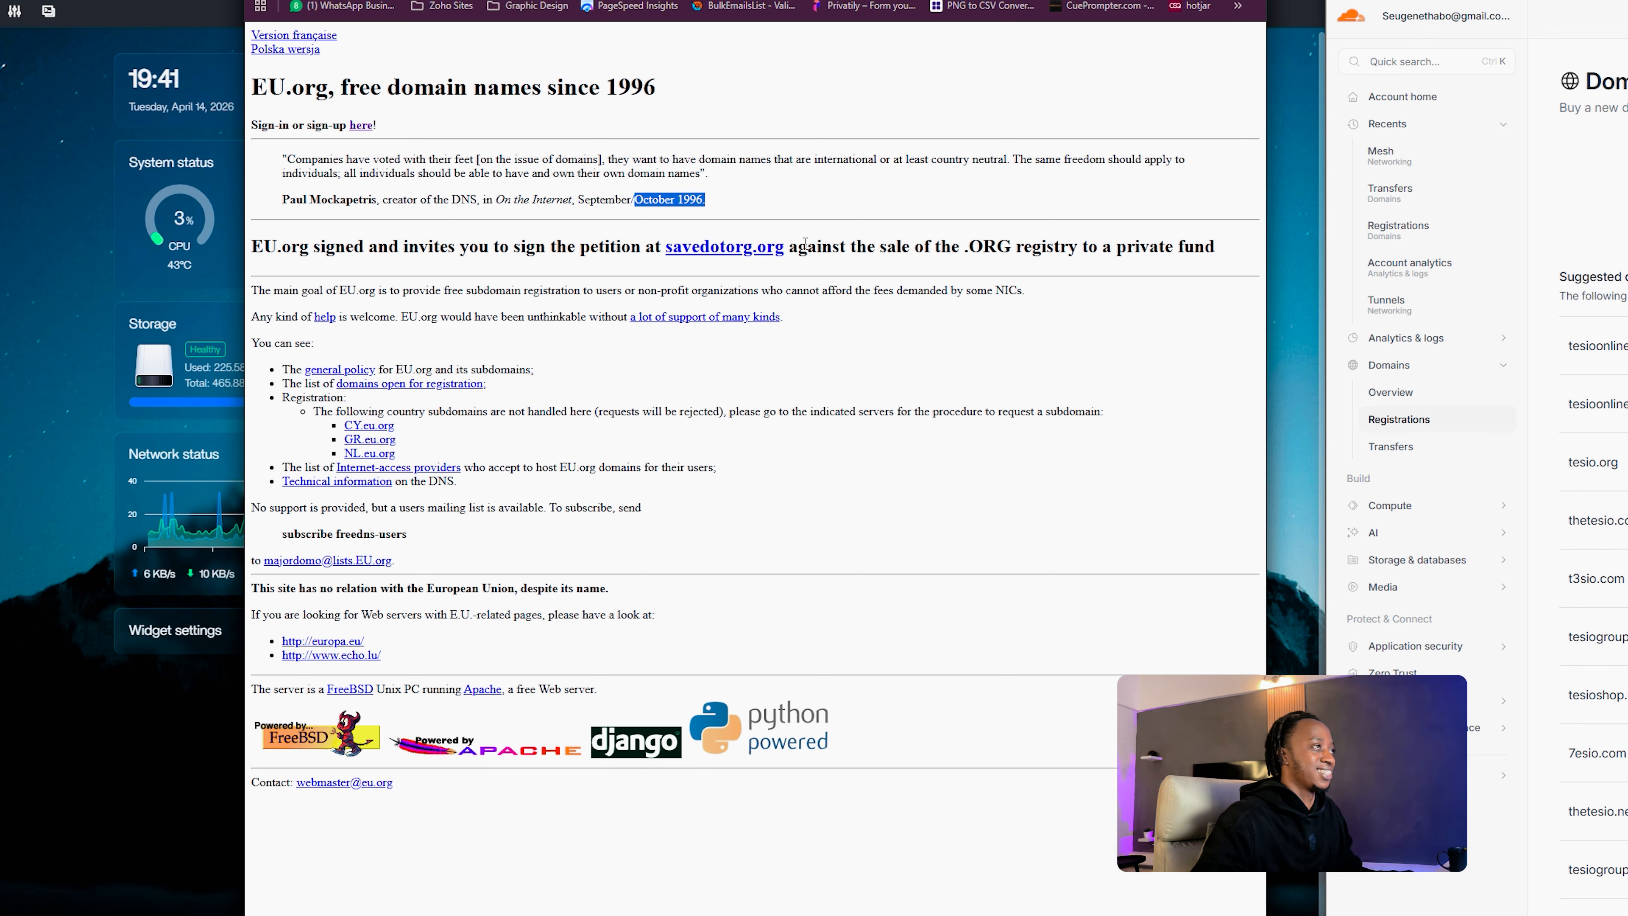
drag(871, 0, 850, 0)
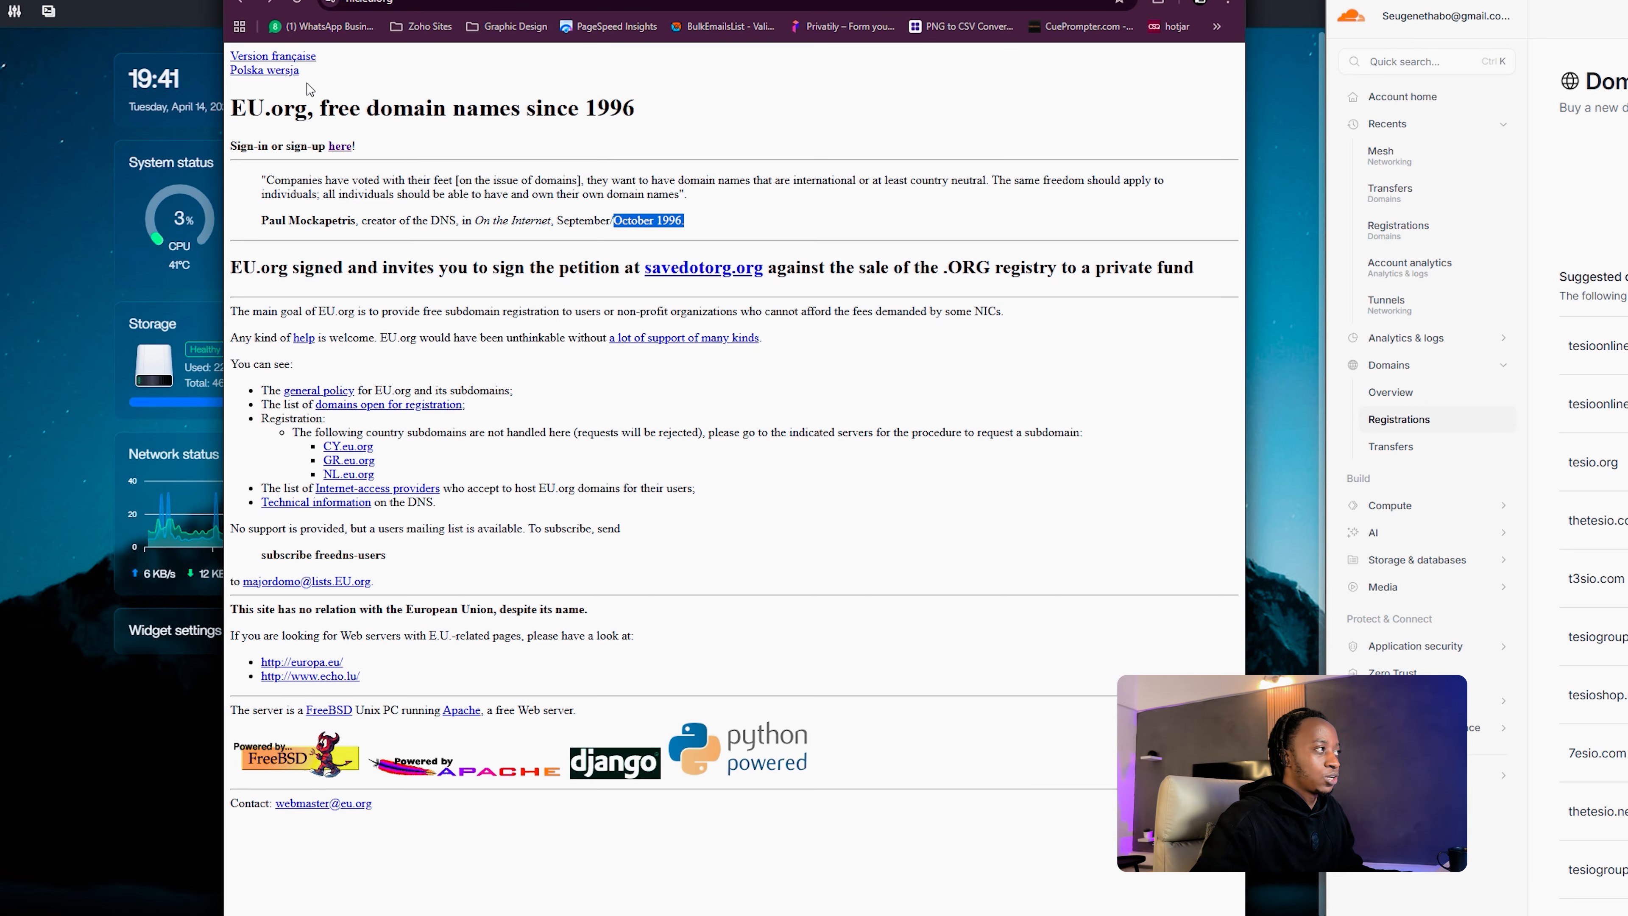
click(338, 149)
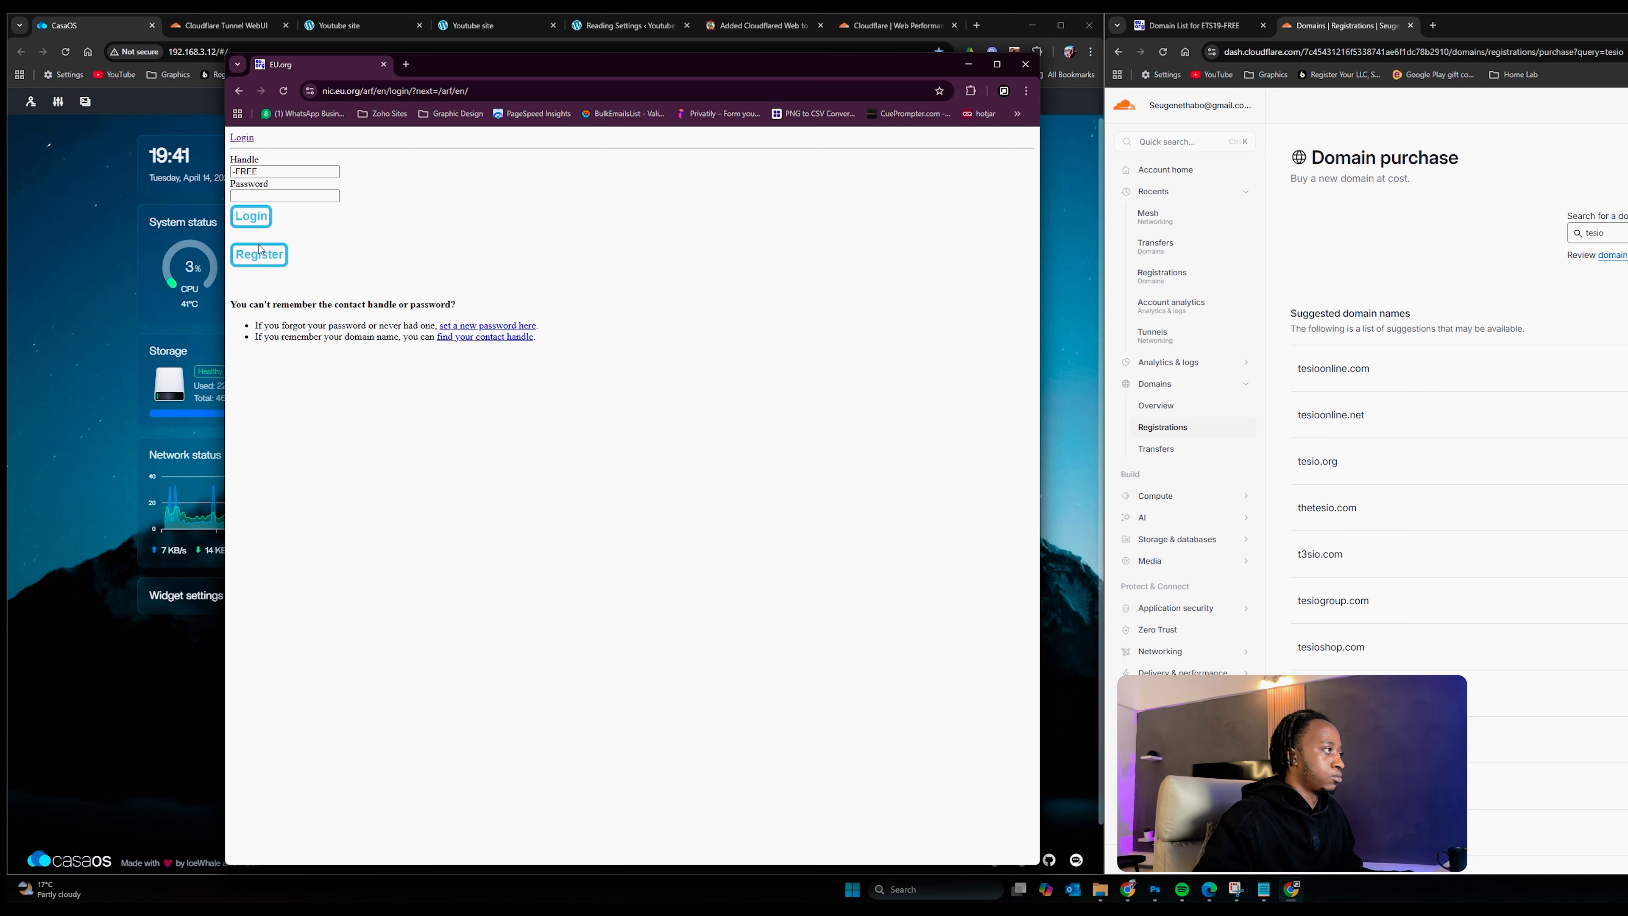
click(260, 252)
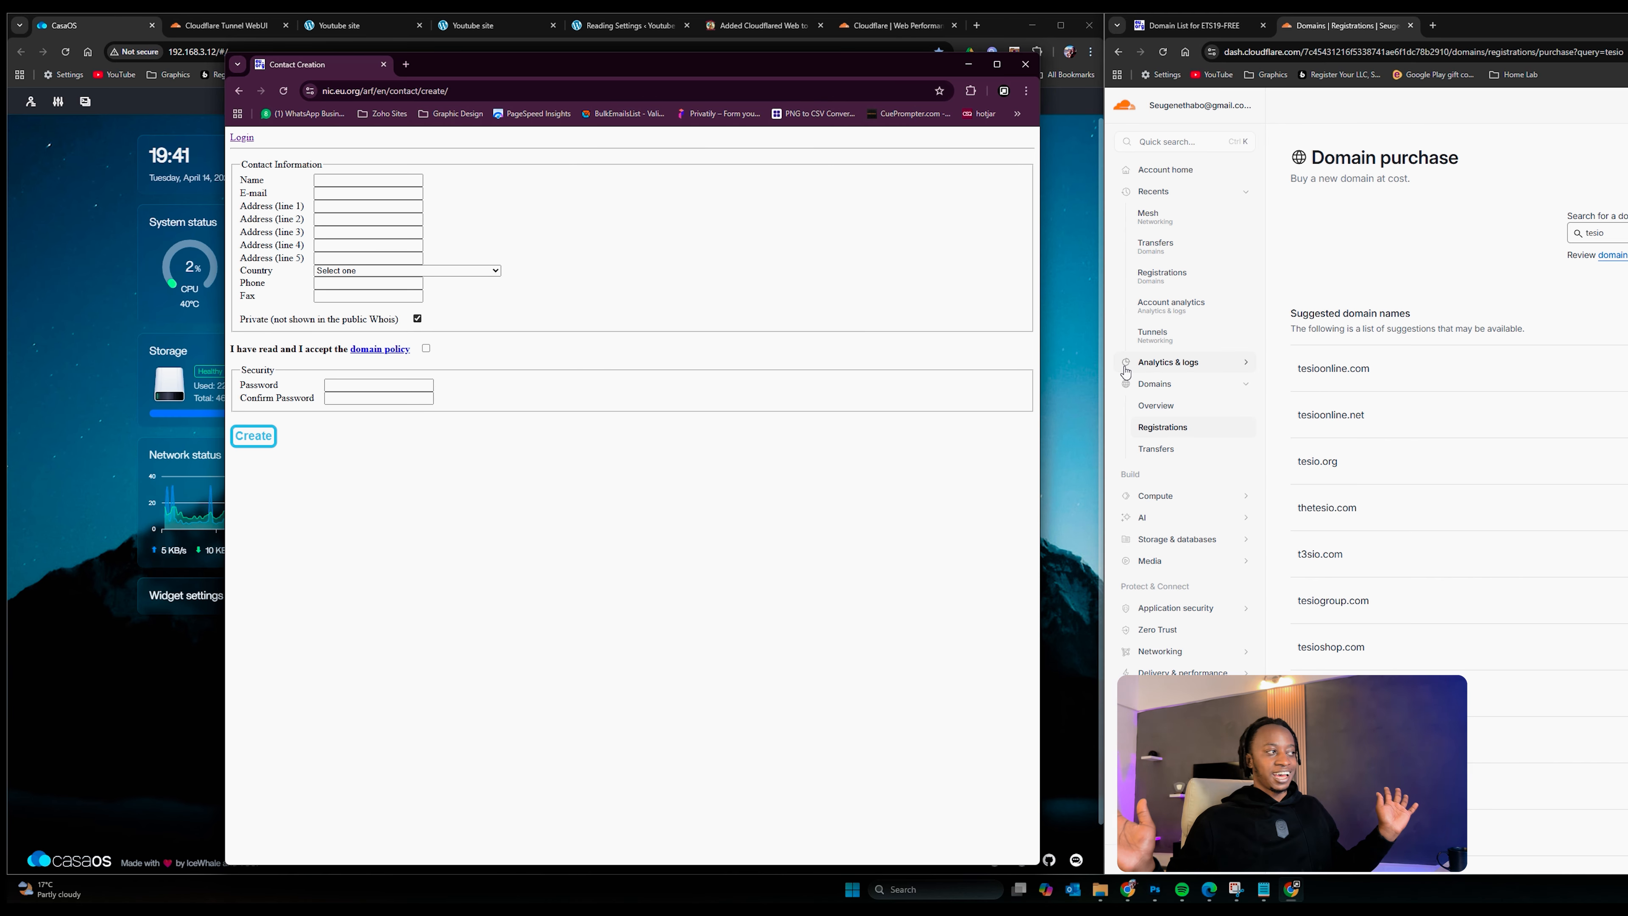
drag(877, 67, 0, 129)
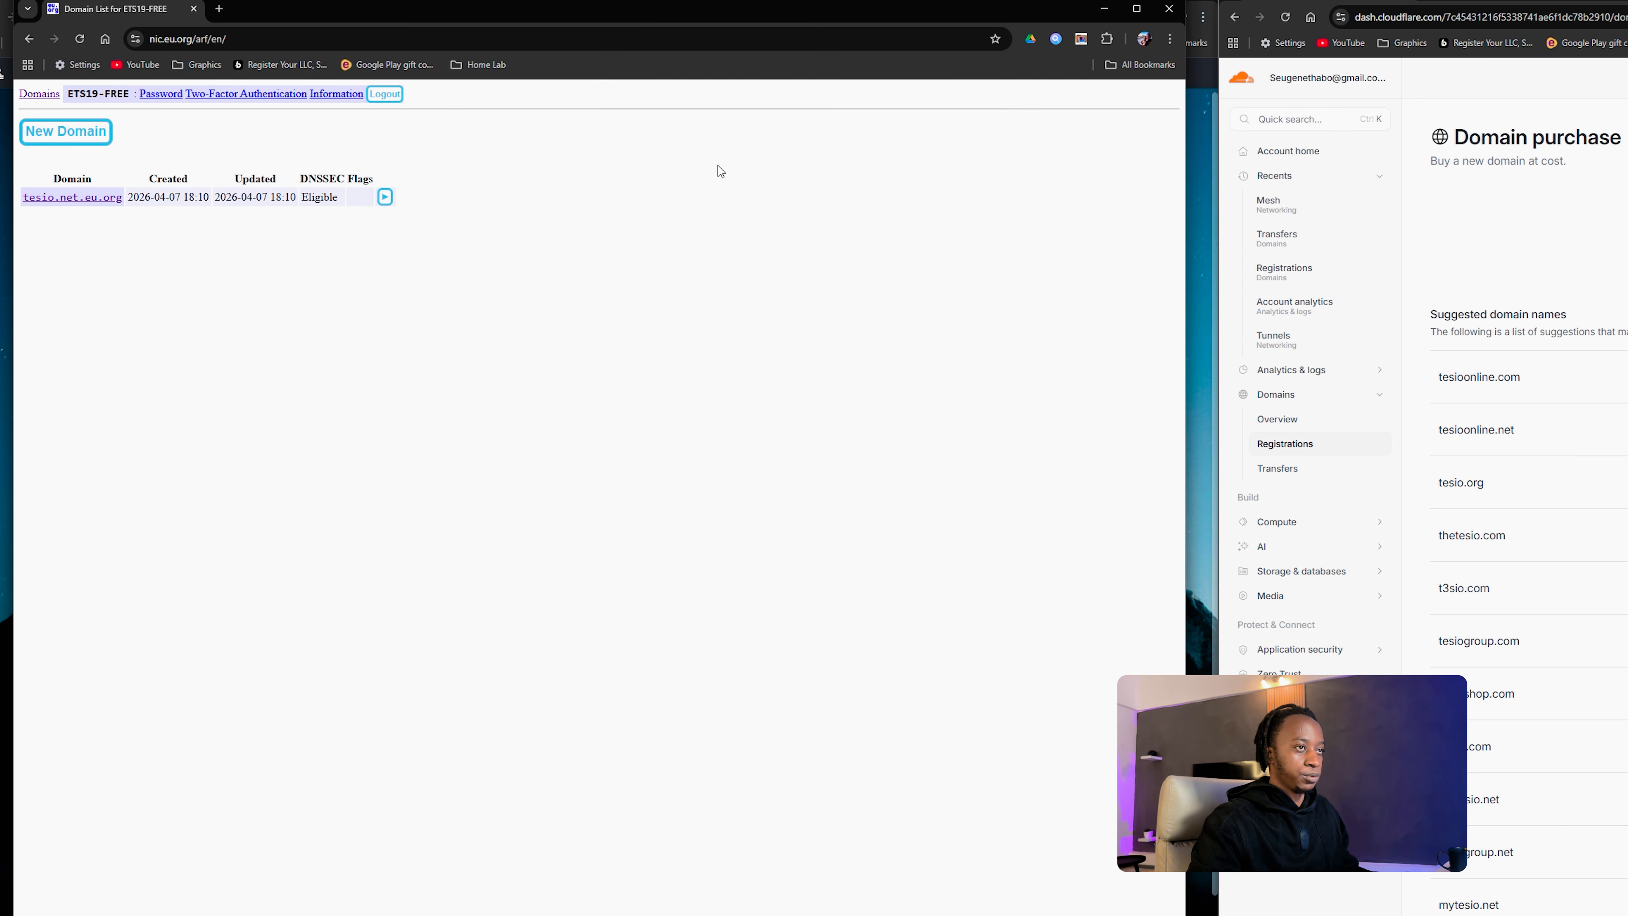
Step: Start a New Domain request and open the list of open subdomains like NET.eu.org
drag(685, 16, 670, 6)
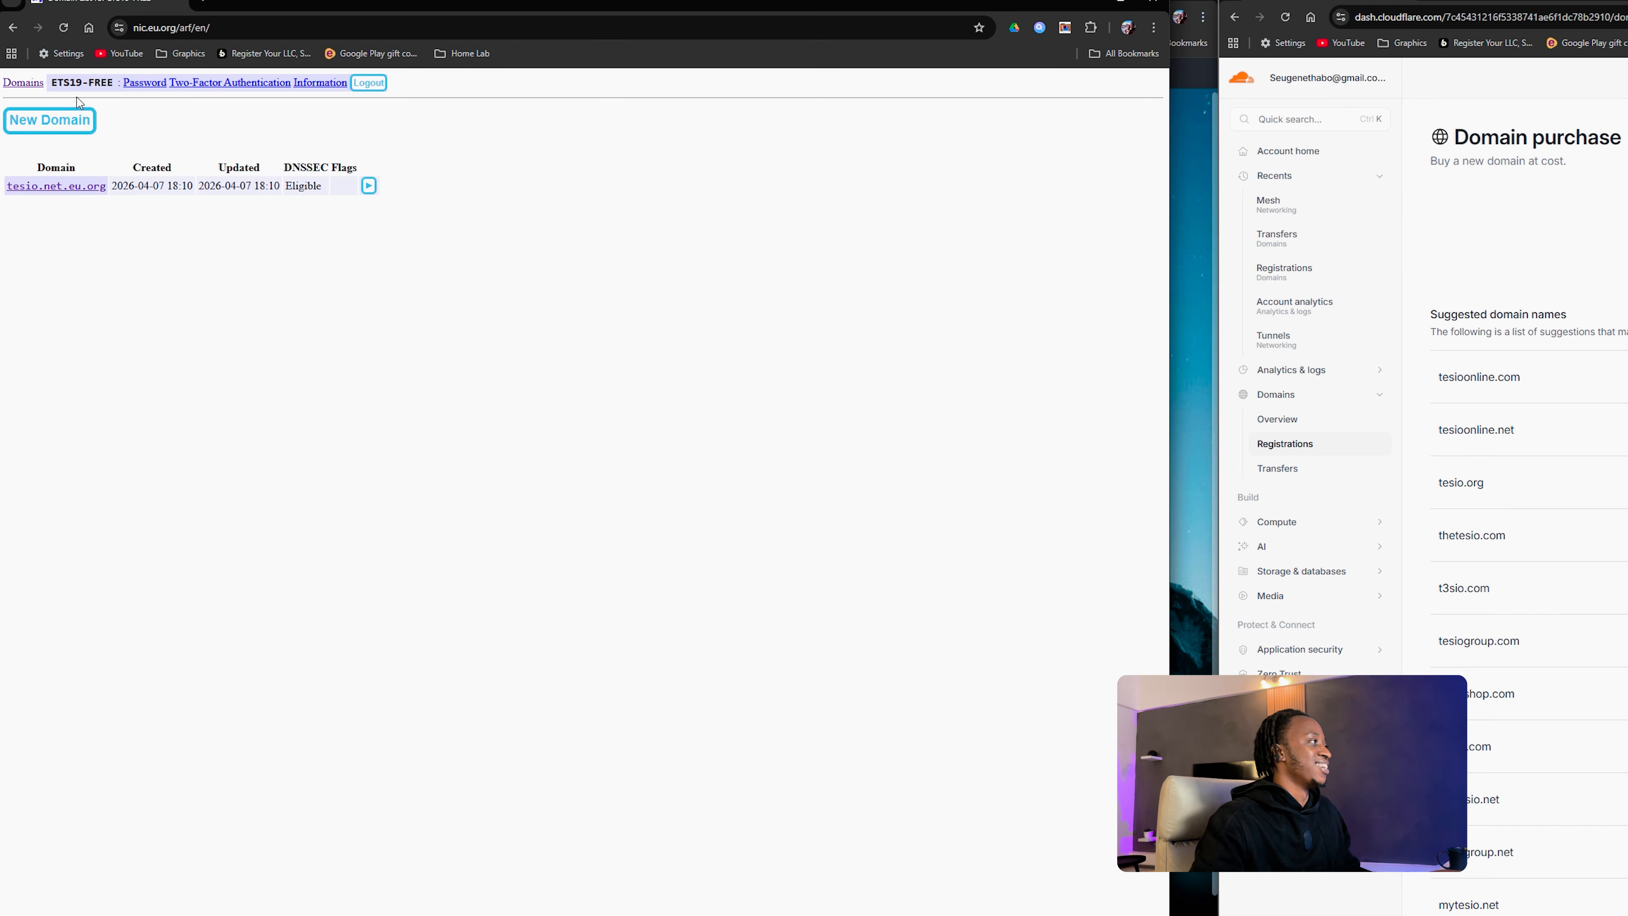
click(54, 129)
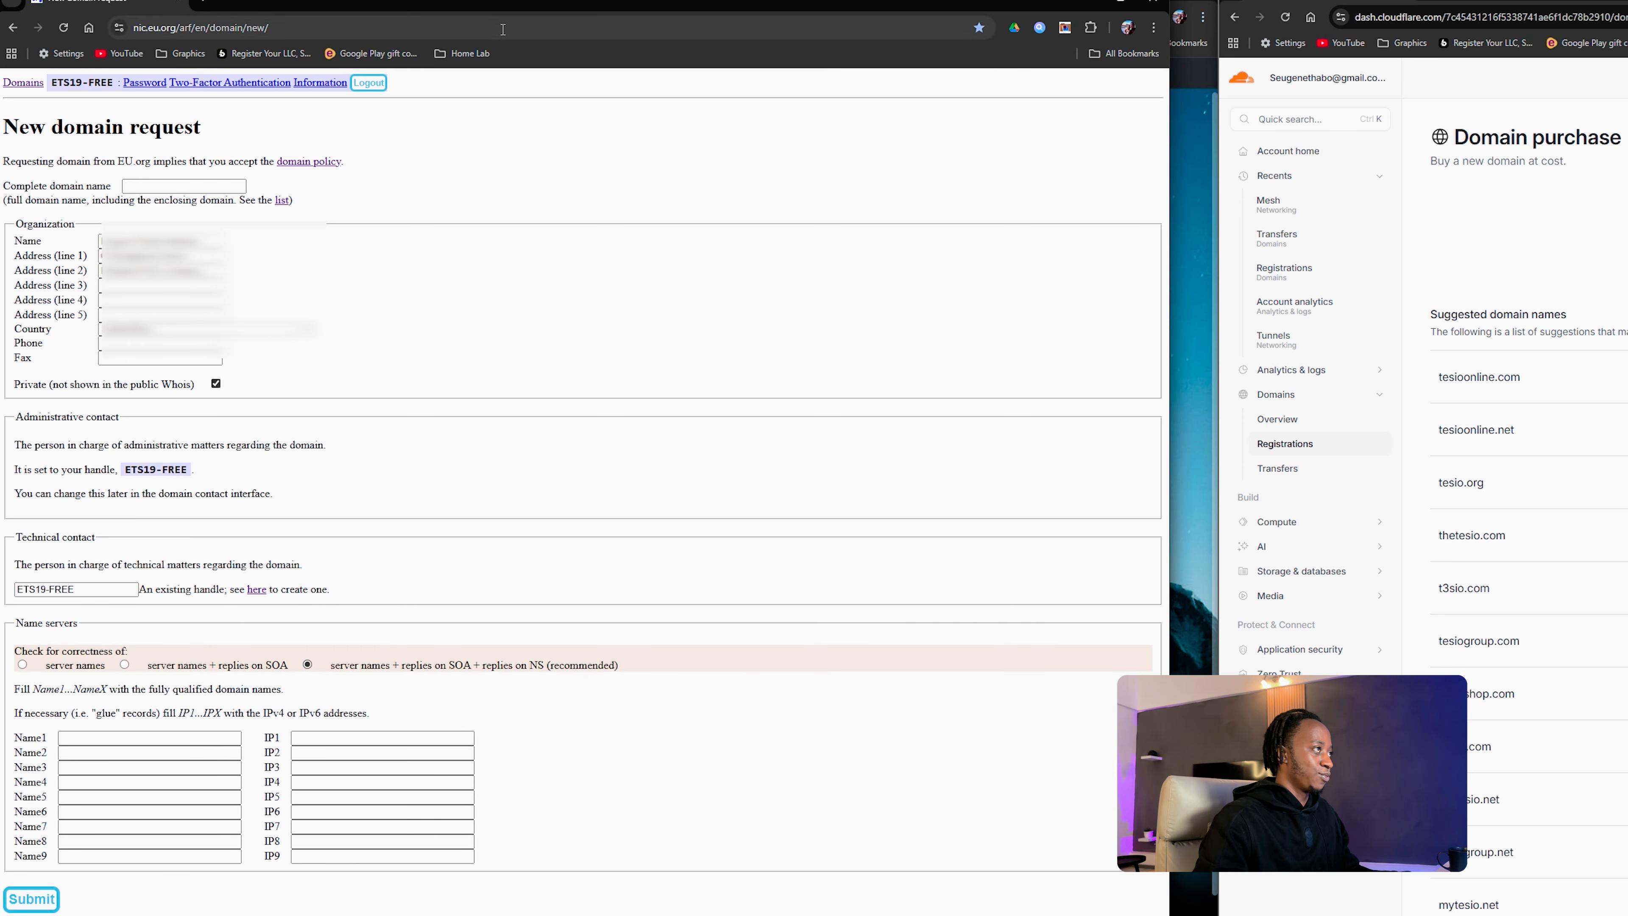
drag(529, 5, 538, 0)
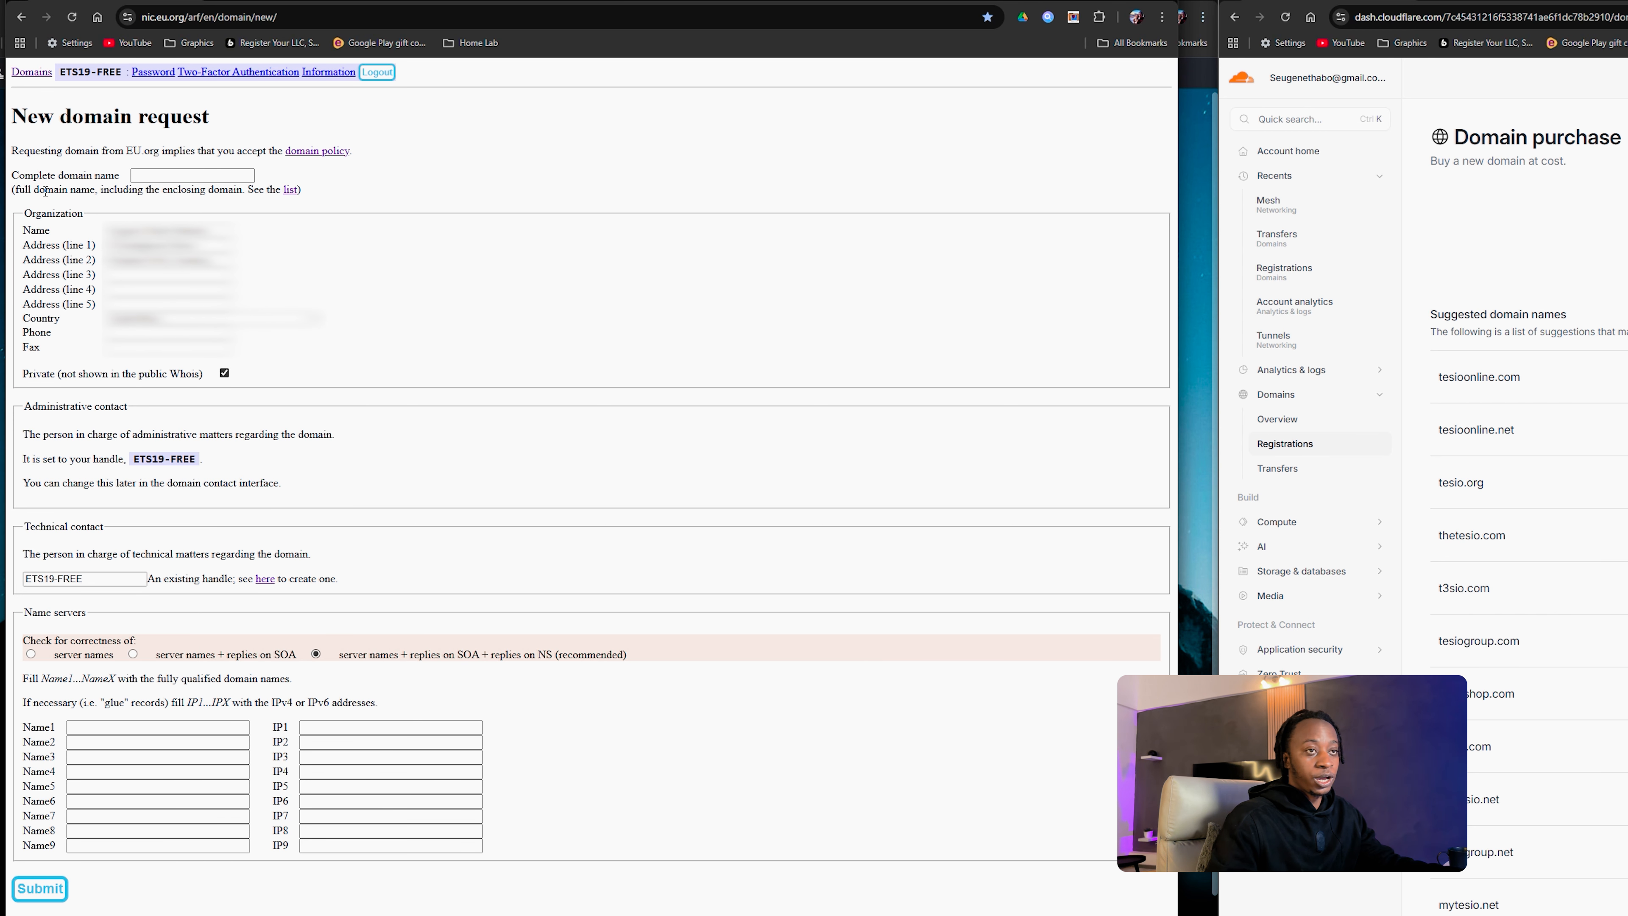
click(290, 190)
scroll(204, 191, down, 2)
scroll(204, 191, up, 2)
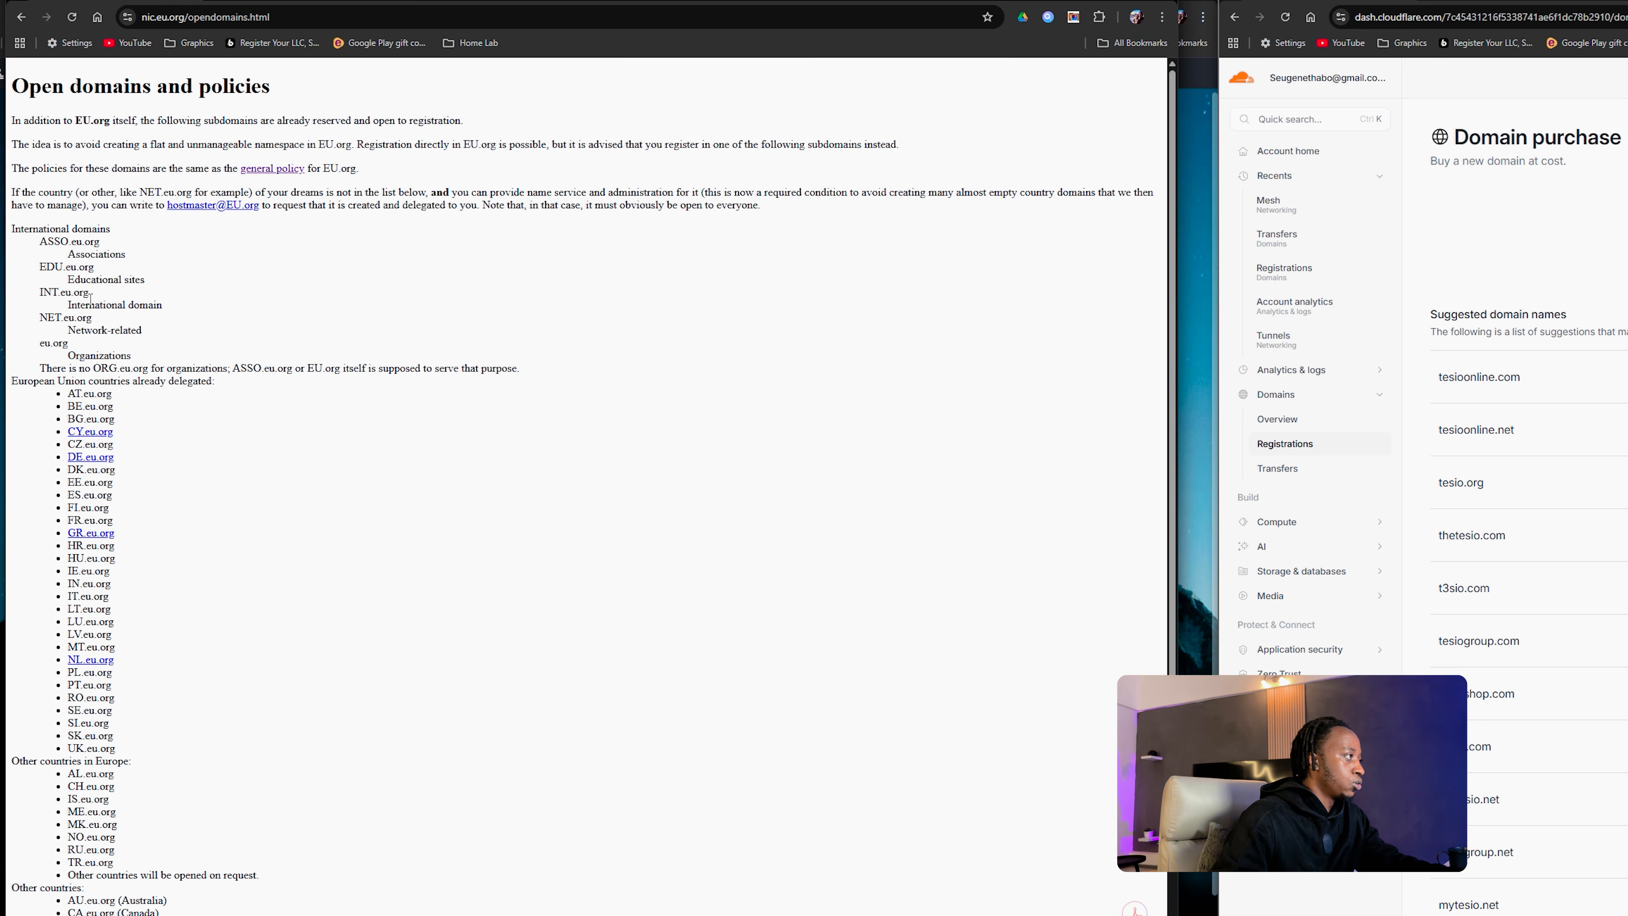
Step: Pick out INT.eu.org in the open domains list, then go back to the request form
drag(84, 293, 39, 294)
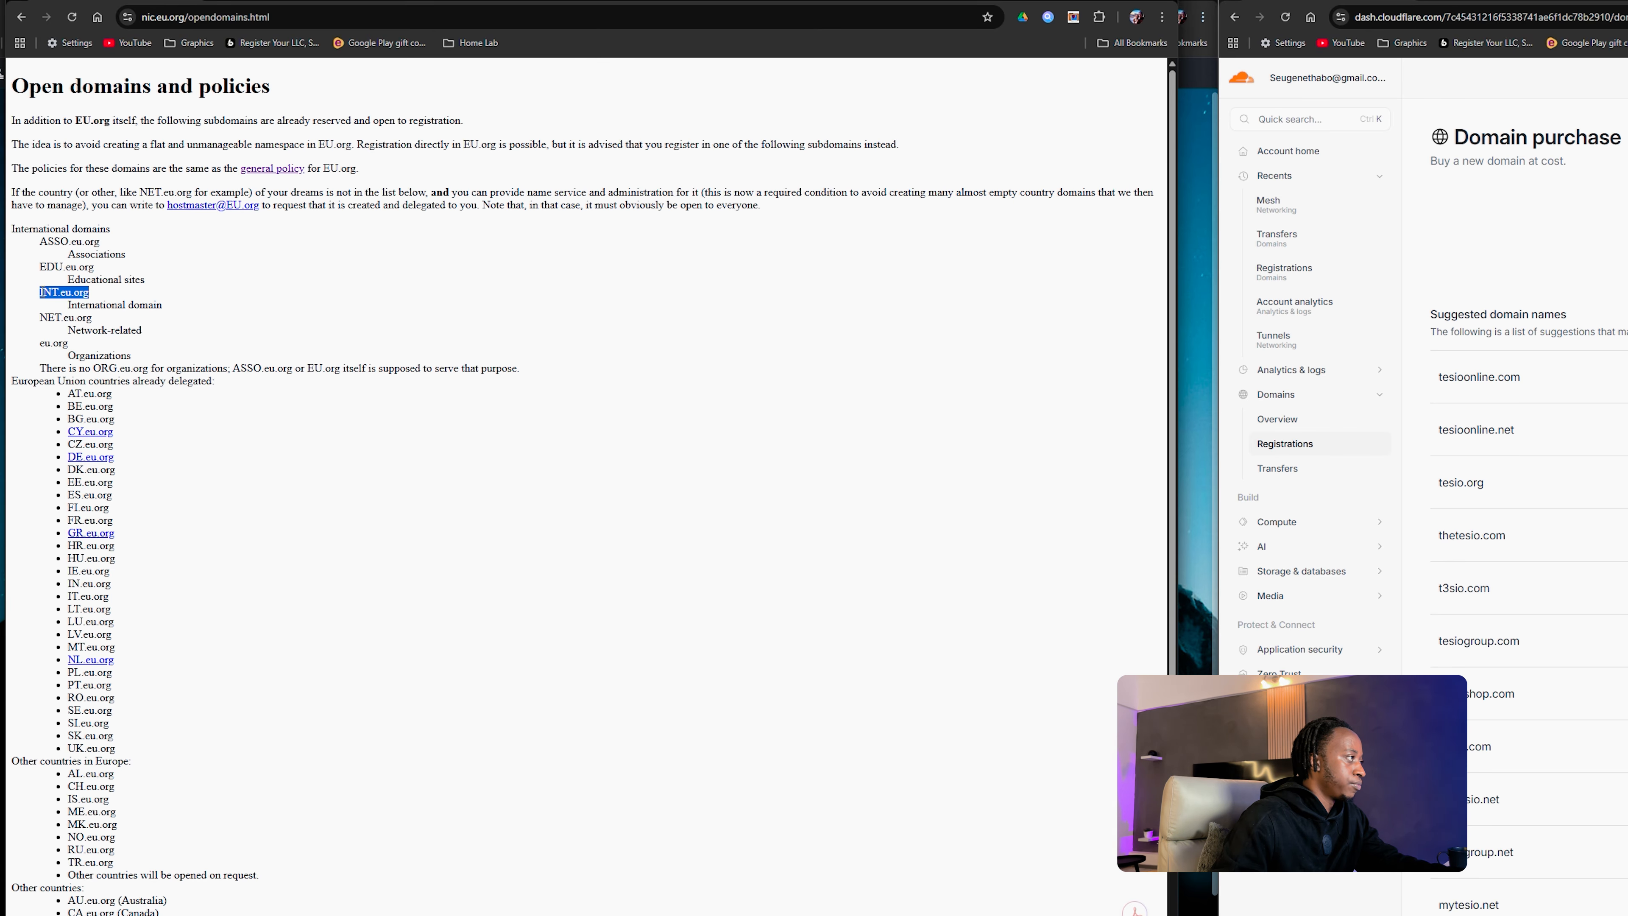
scroll(207, 412, down, 2)
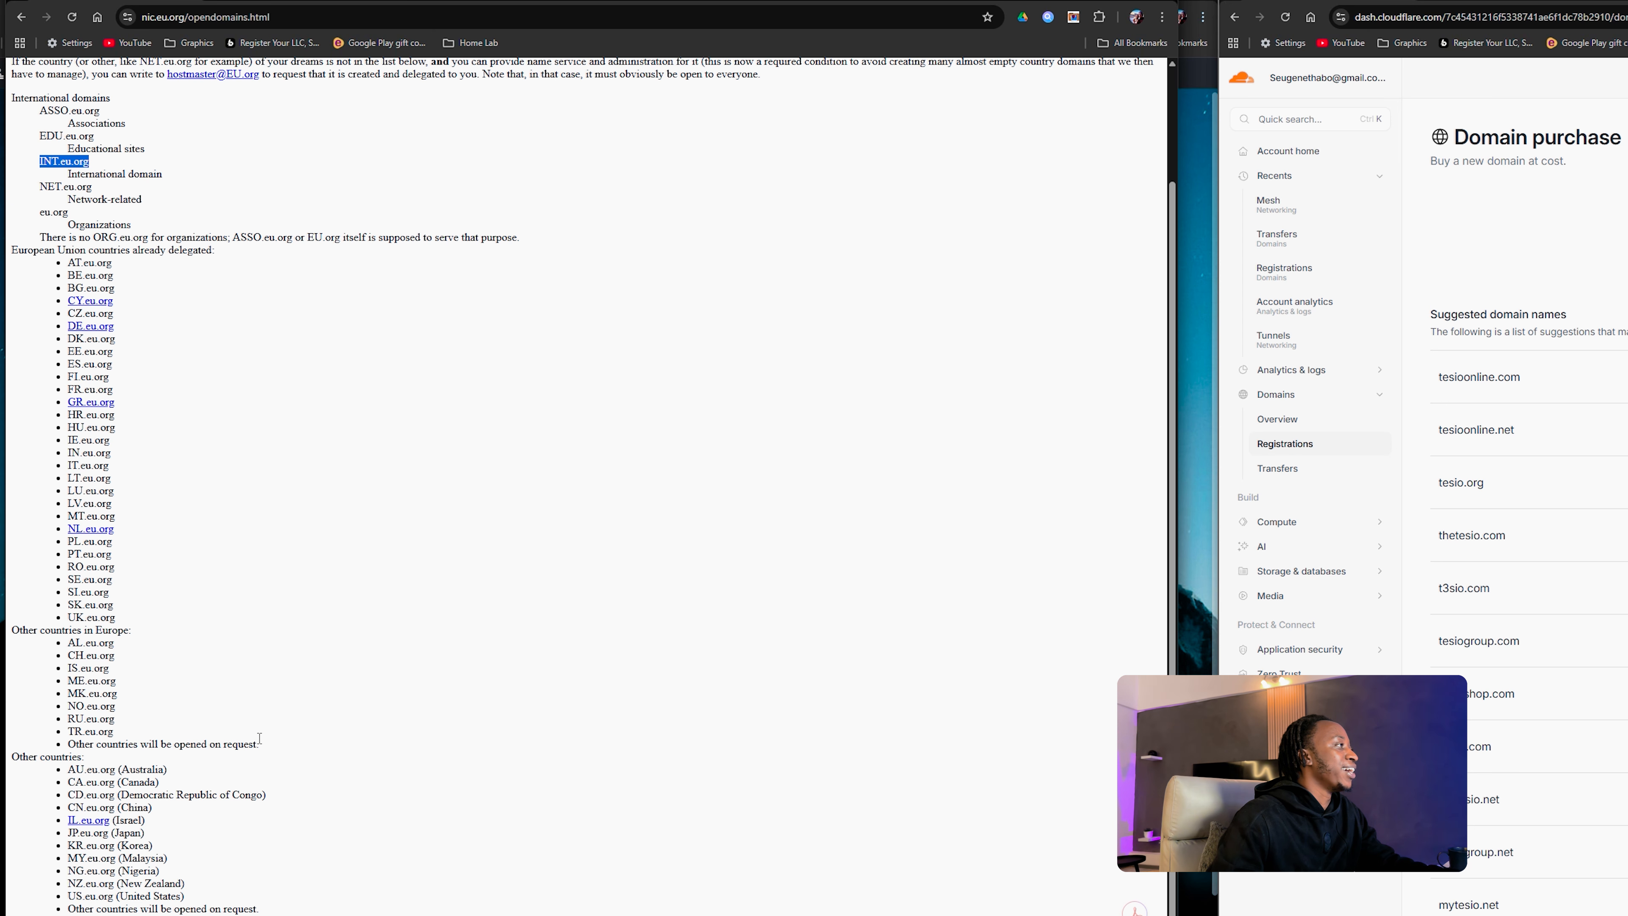
scroll(86, 295, up, 2)
click(92, 296)
drag(93, 295, 18, 295)
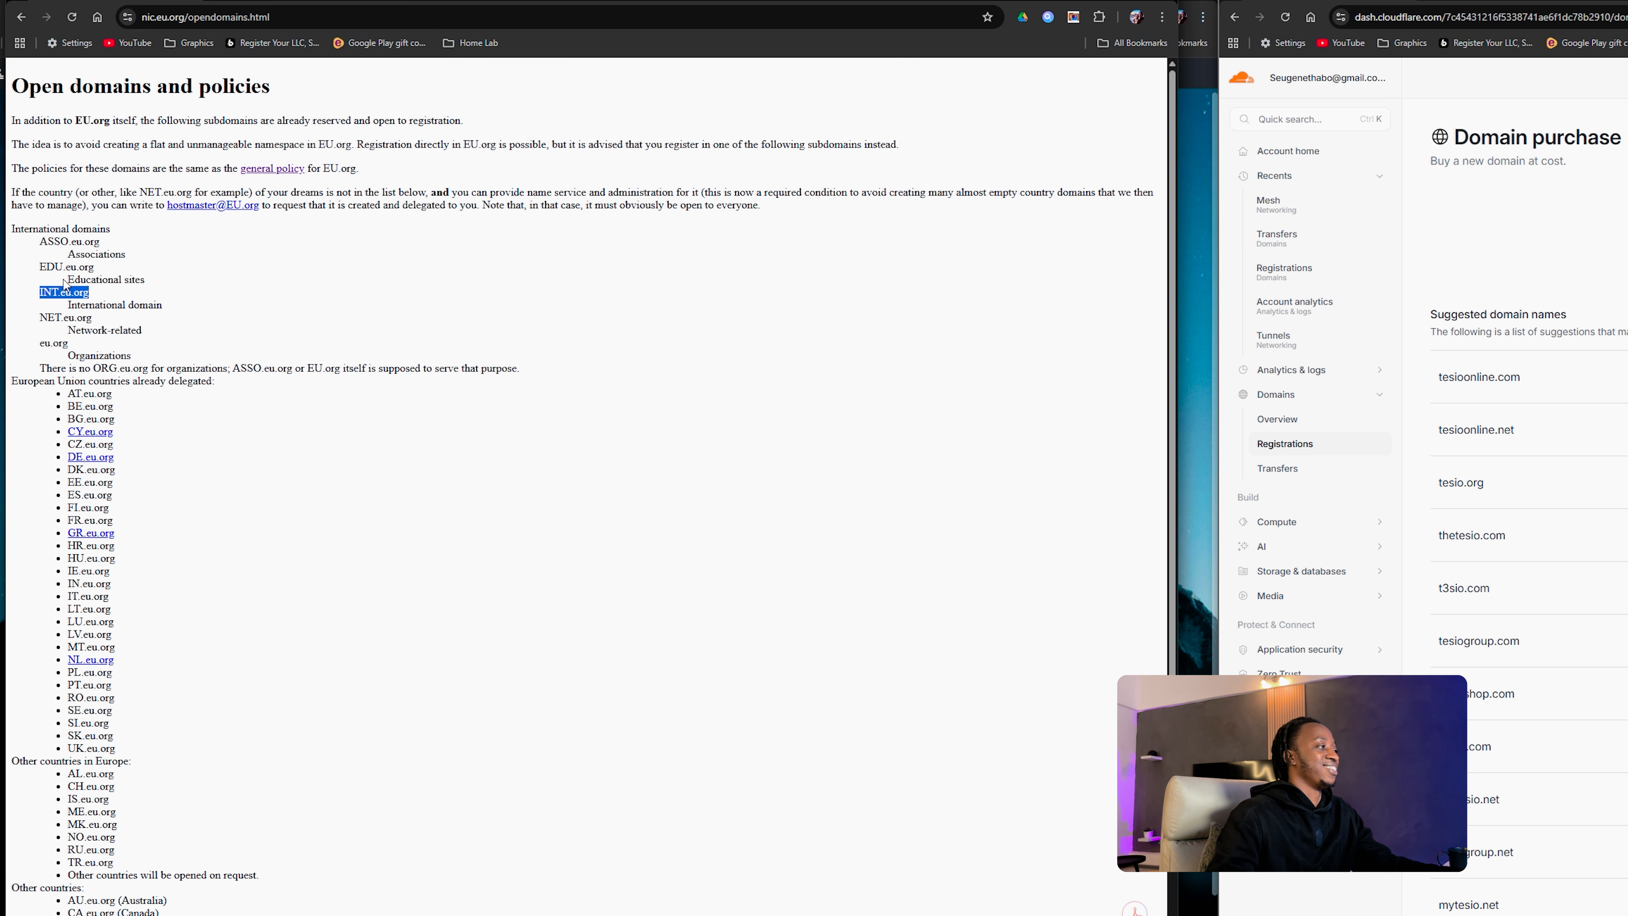
scroll(130, 303, down, 2)
scroll(134, 293, up, 2)
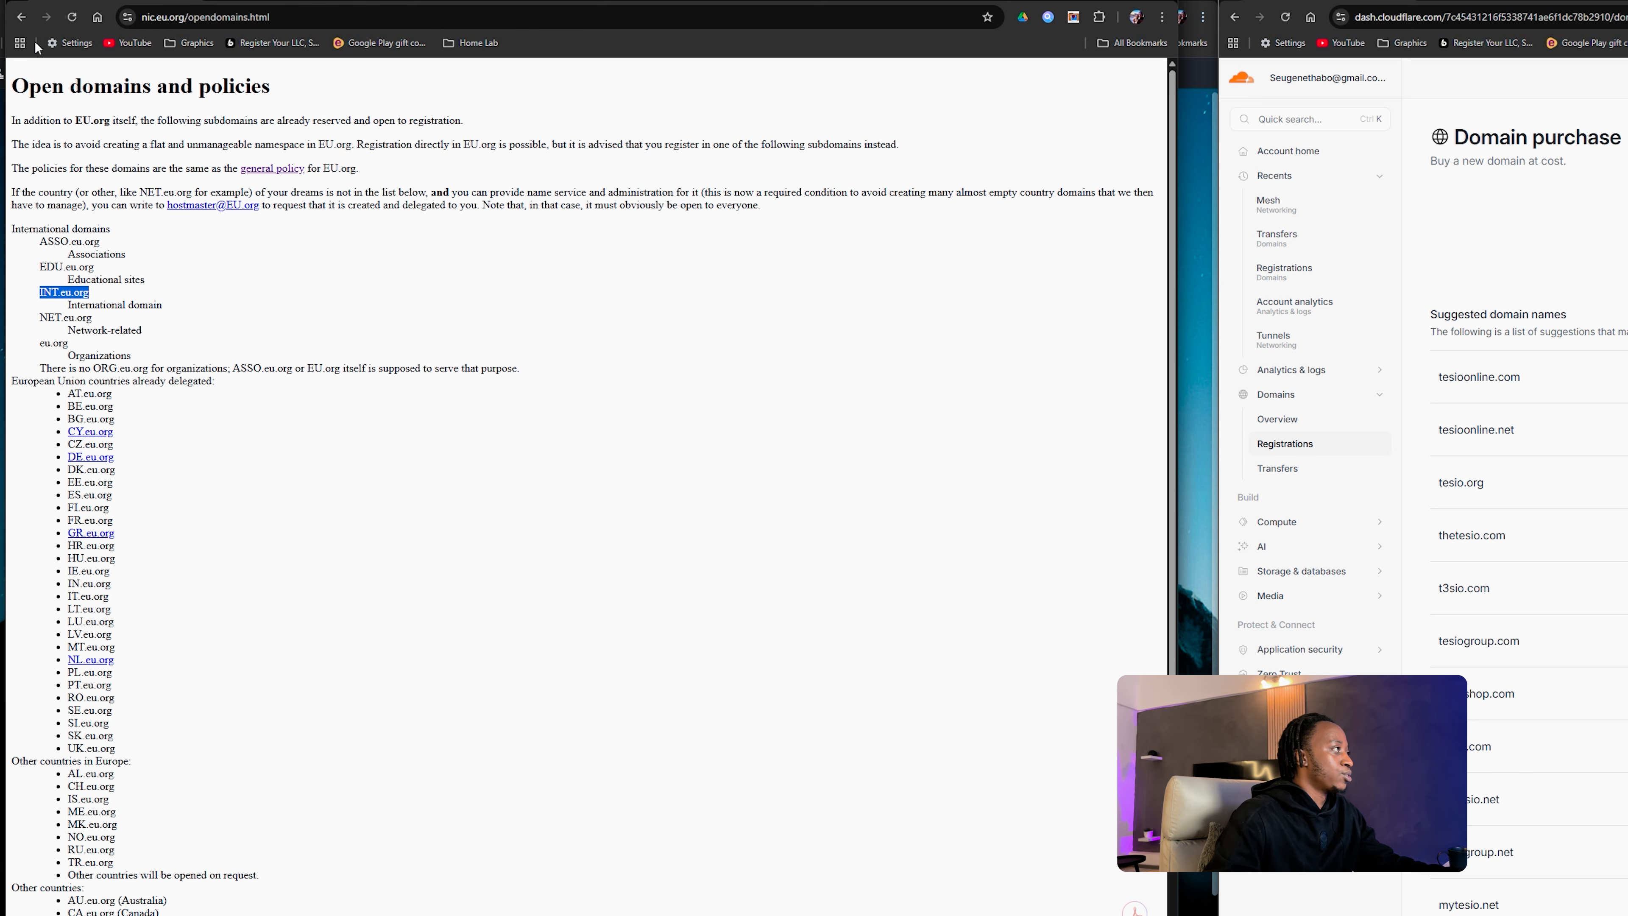
click(21, 16)
Step: Enter pixel.INT.eu.org as the complete domain name and submit the request
click(157, 177)
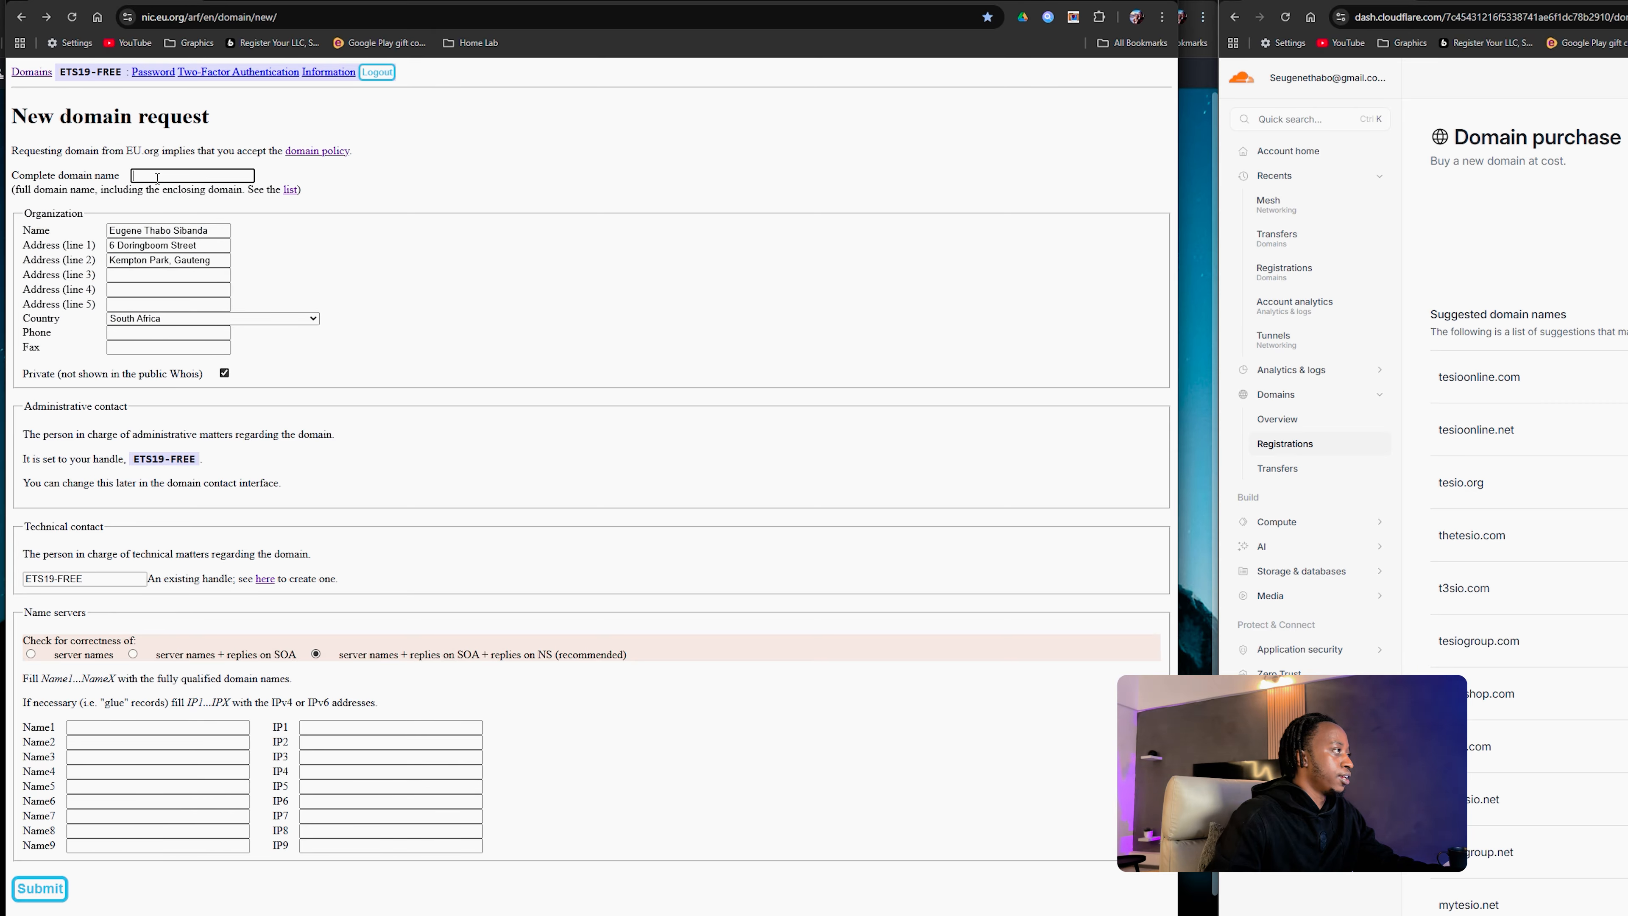
click(158, 174)
text(pixe)
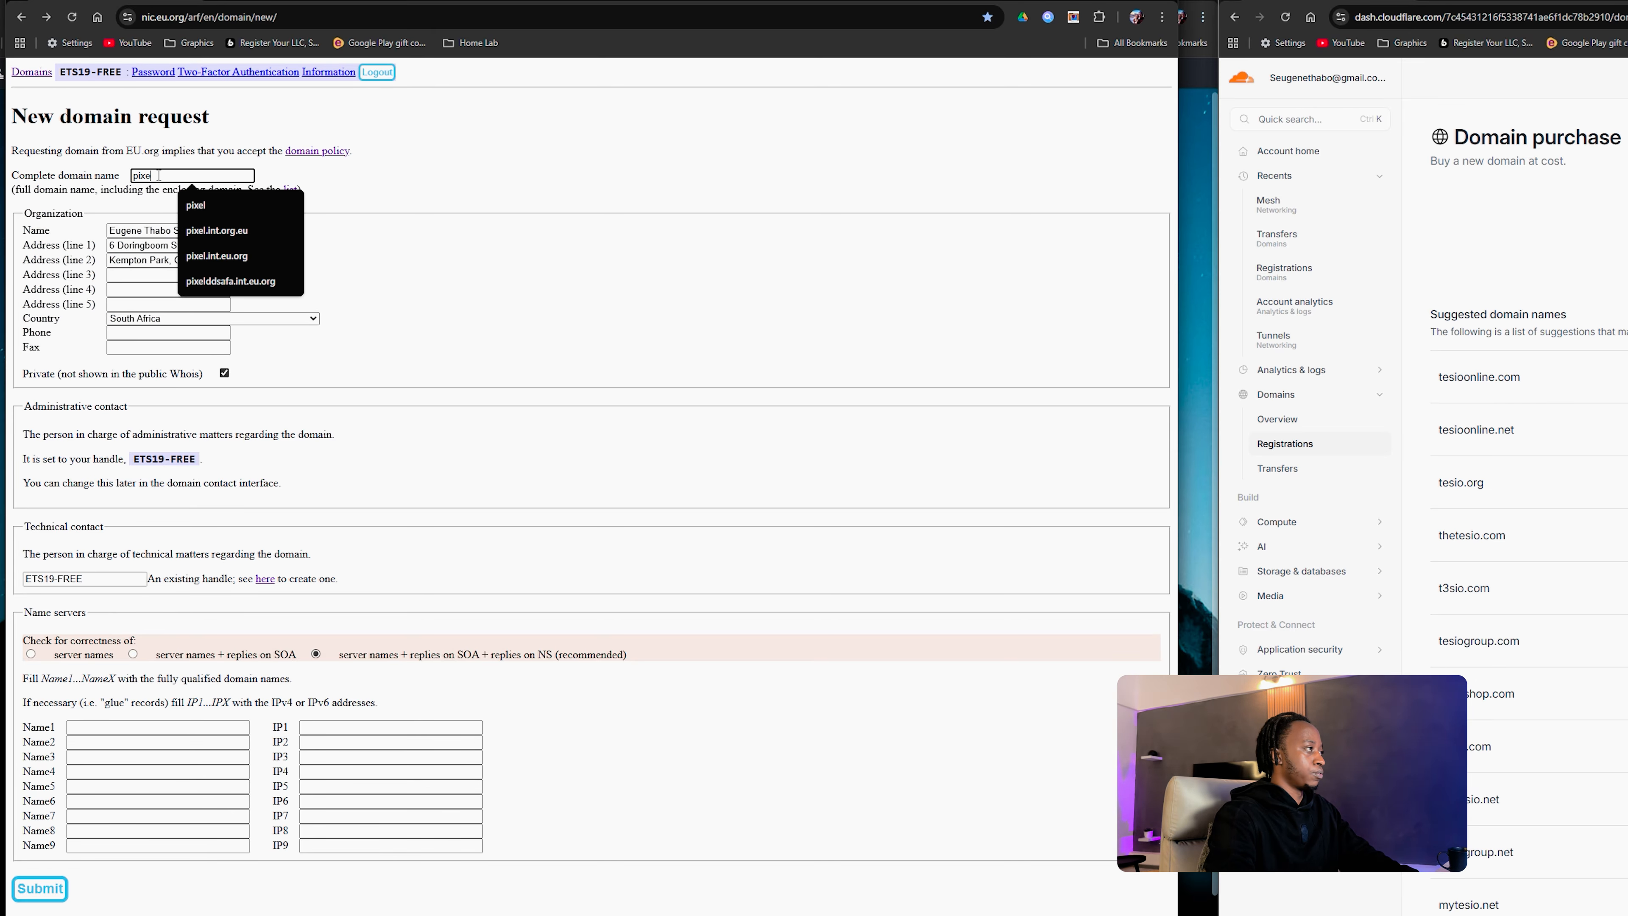
text(l.INT.eu.org)
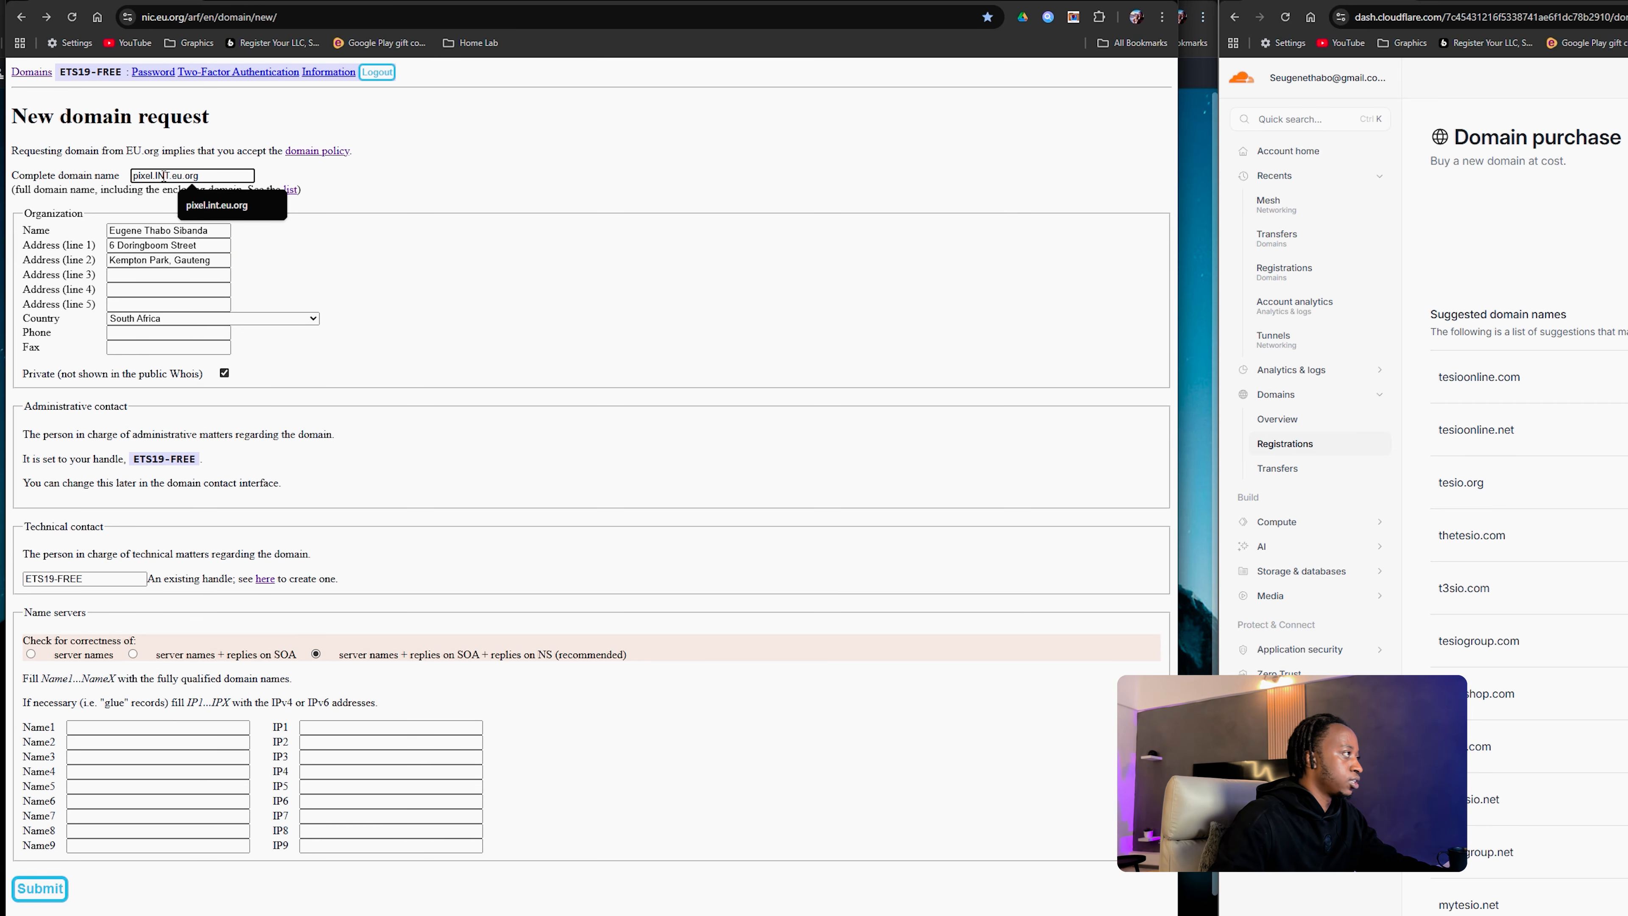
click(428, 174)
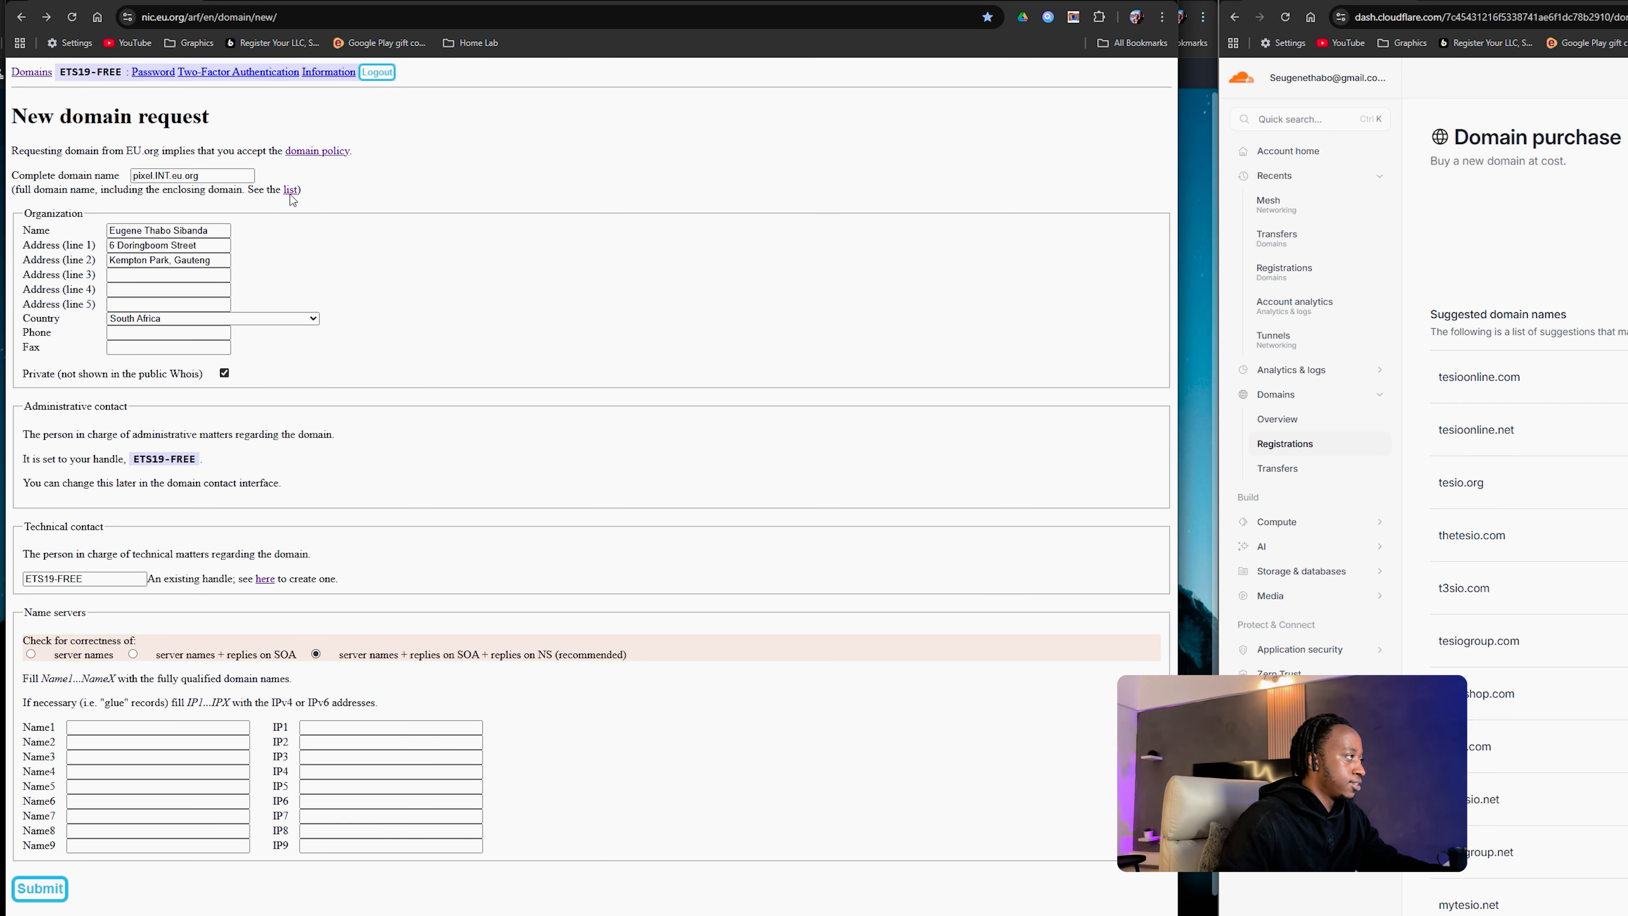
click(229, 177)
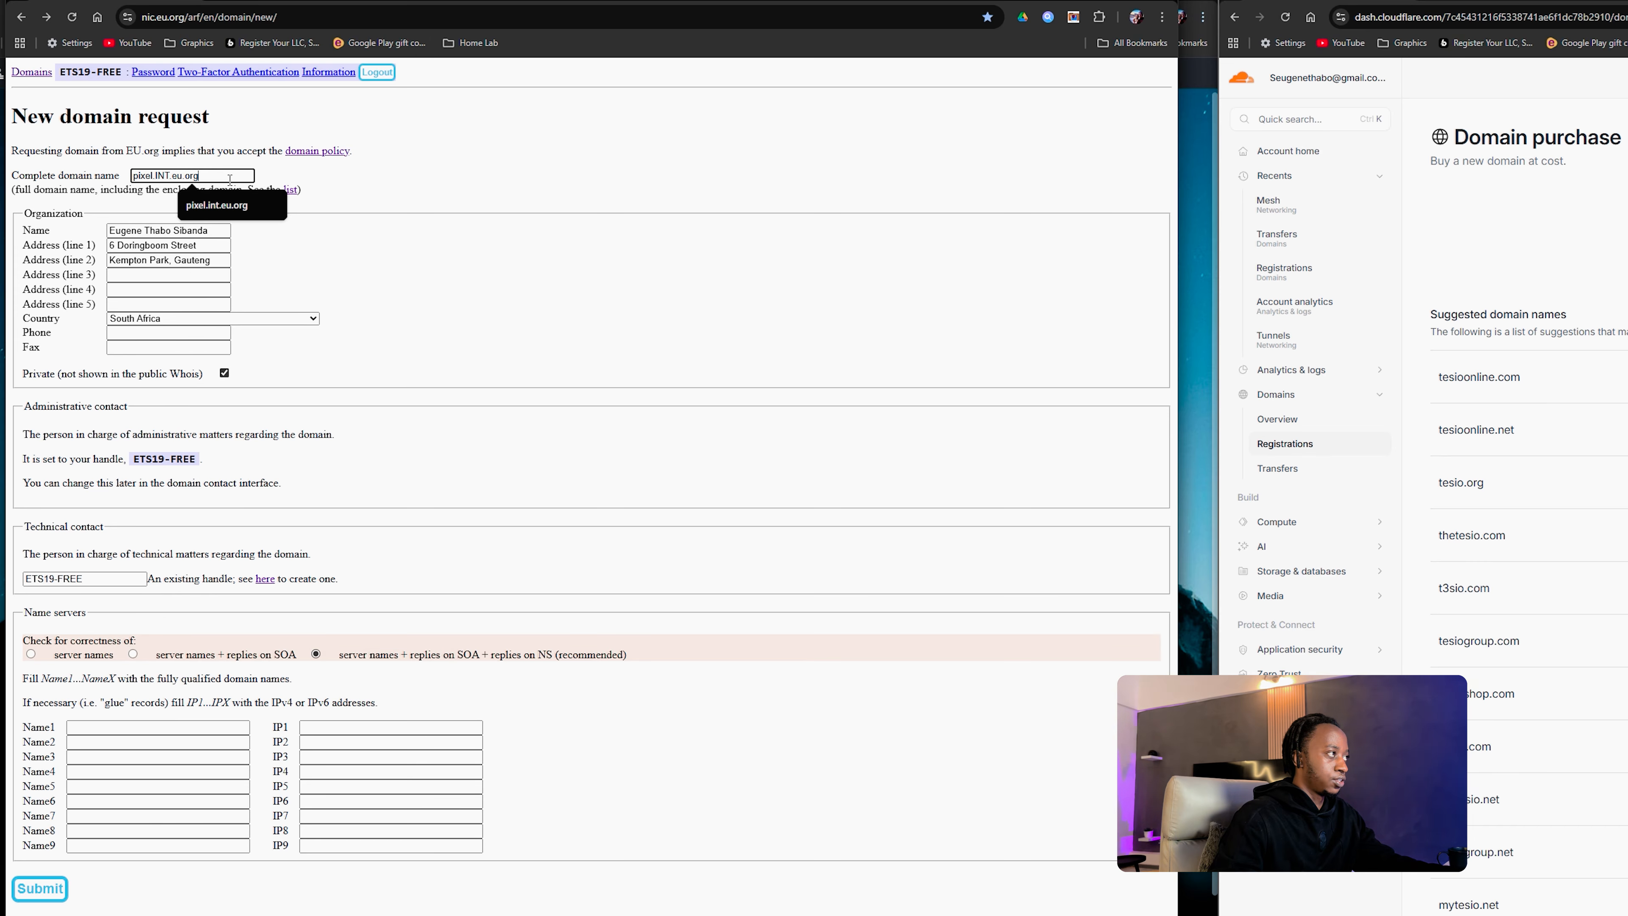
key(Return)
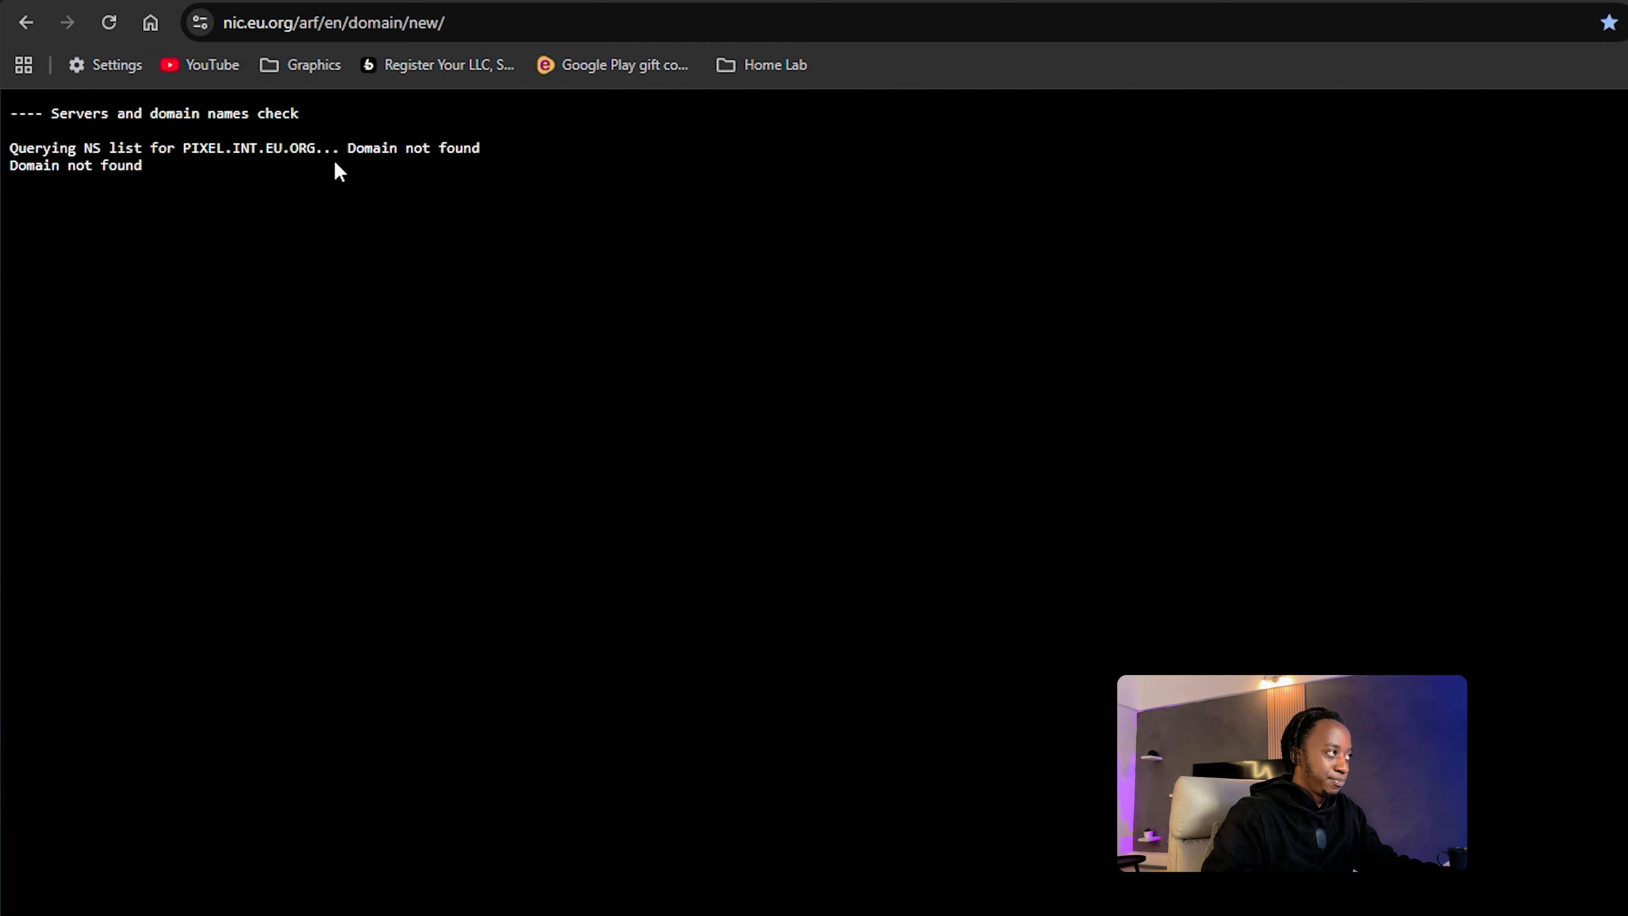
Step: Return to the request form and replace the domain name with tesio.net.eu.org
click(27, 23)
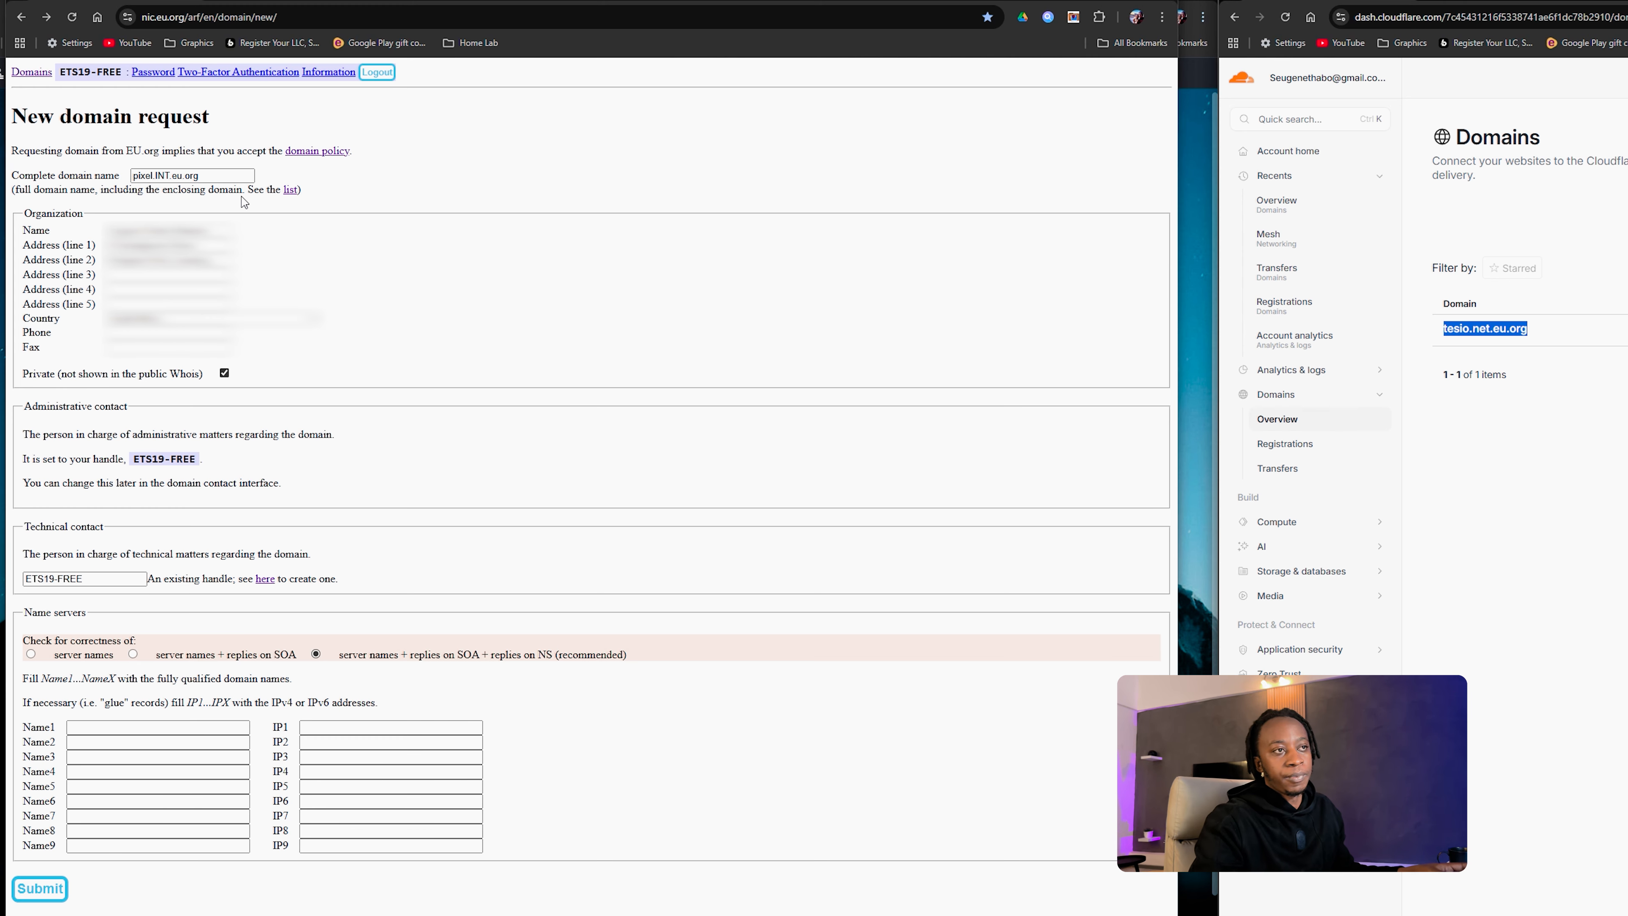
triple_click(191, 180)
text(tesio.net.eu.org)
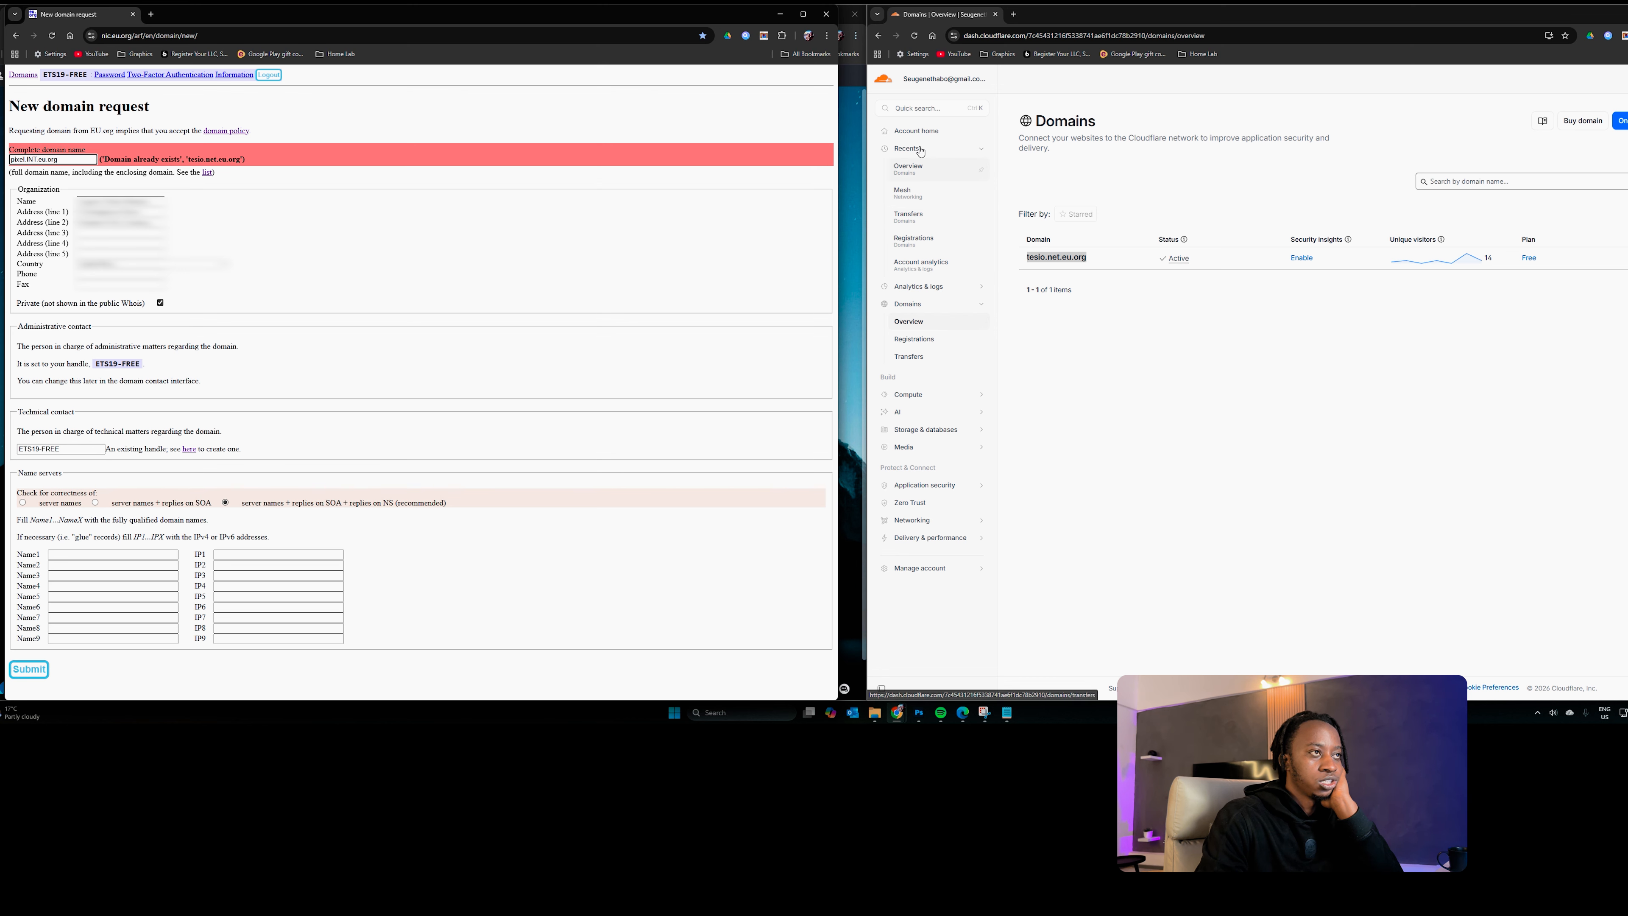
Step: Copy pixel.INT.eu.org from the EU.org form and add it as a new Cloudflare site
click(940, 323)
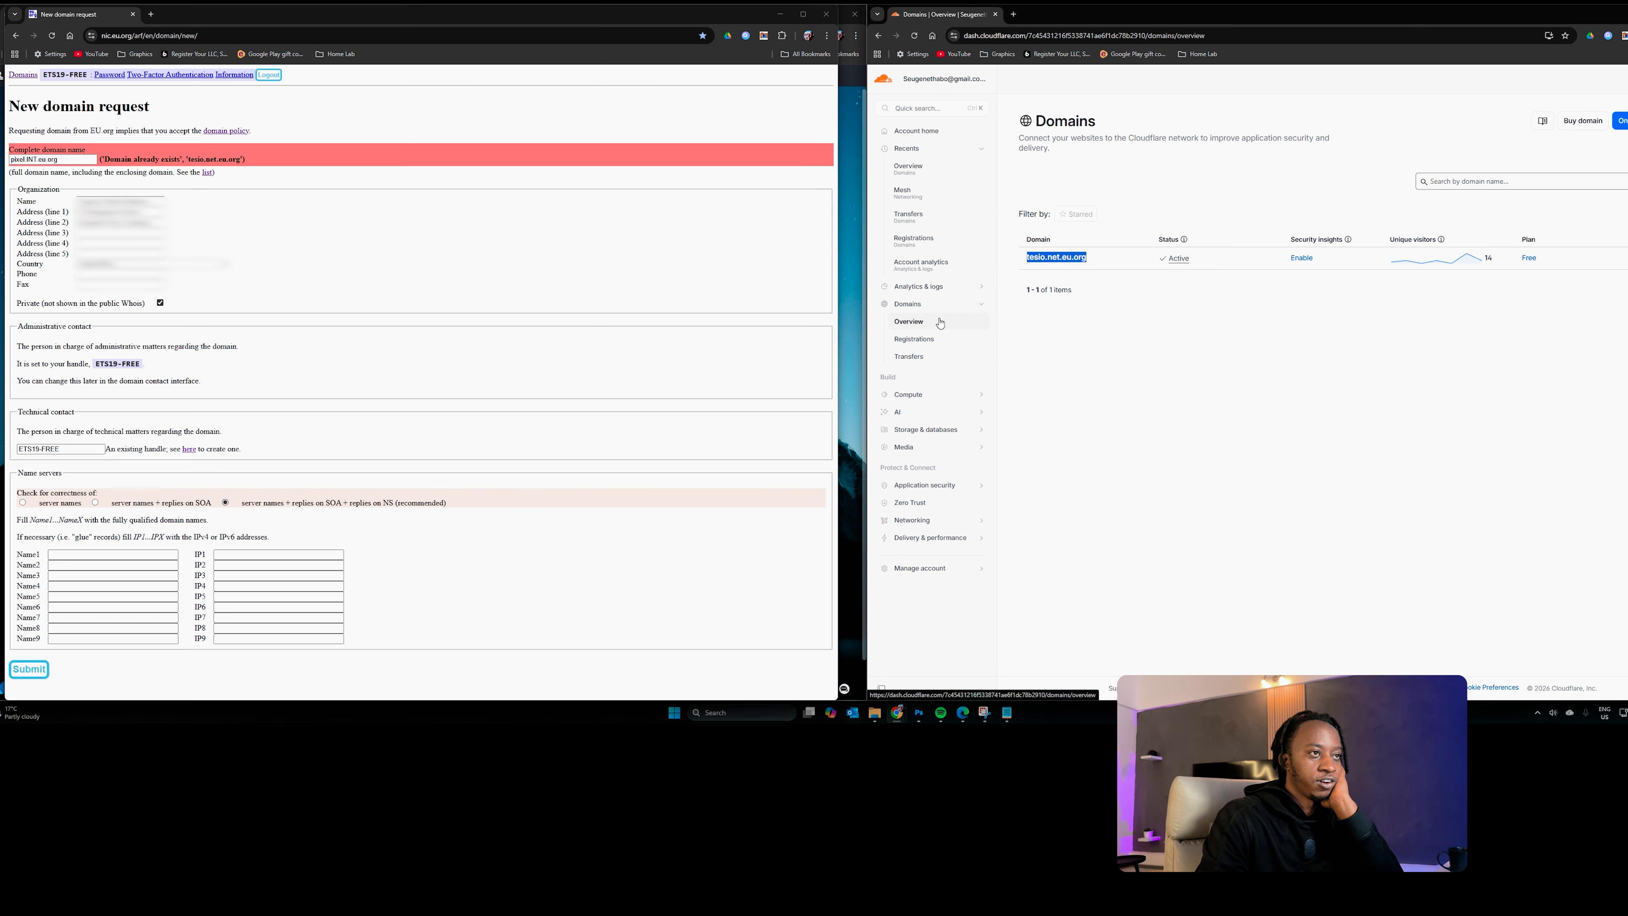
click(1620, 121)
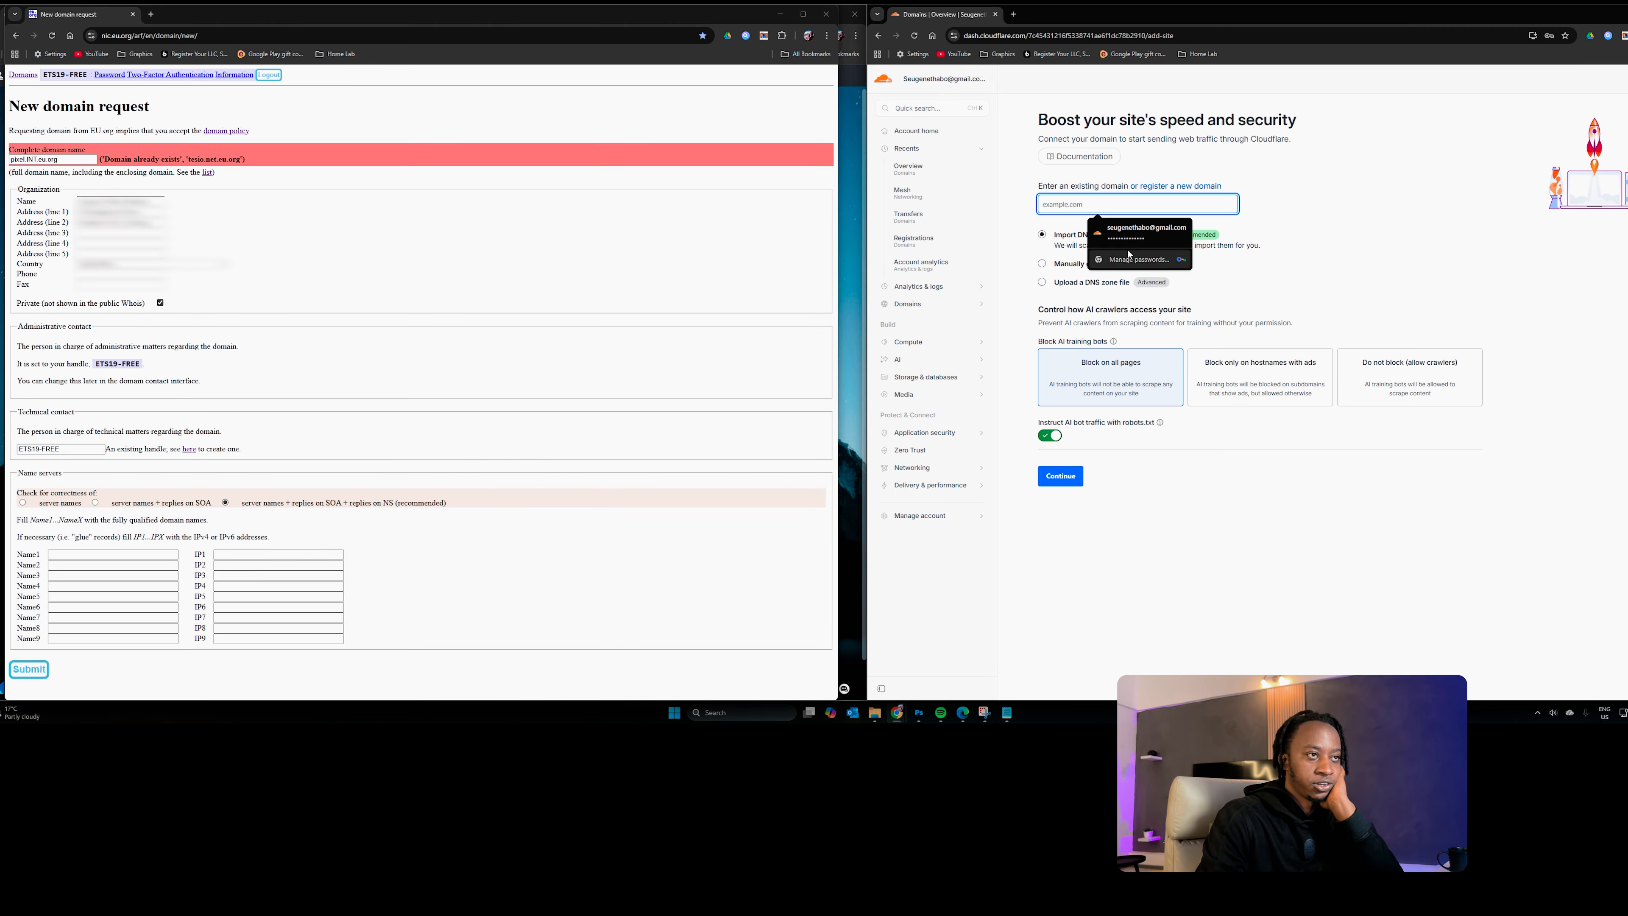
double_click(69, 161)
key(ctrl+c)
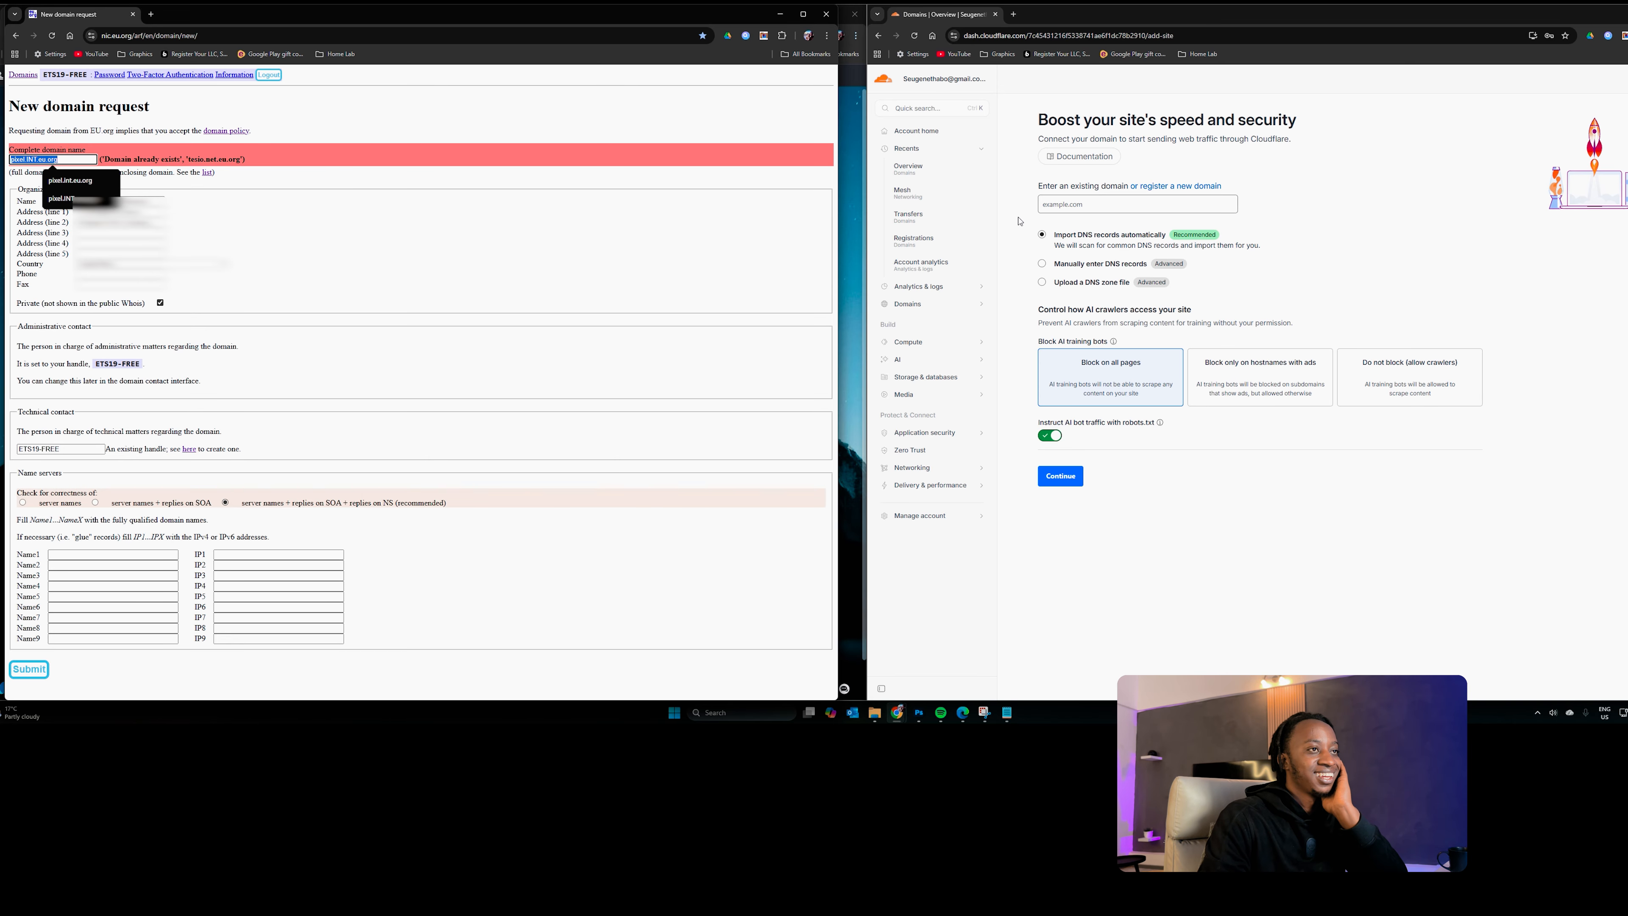
click(1150, 205)
key(ctrl+v)
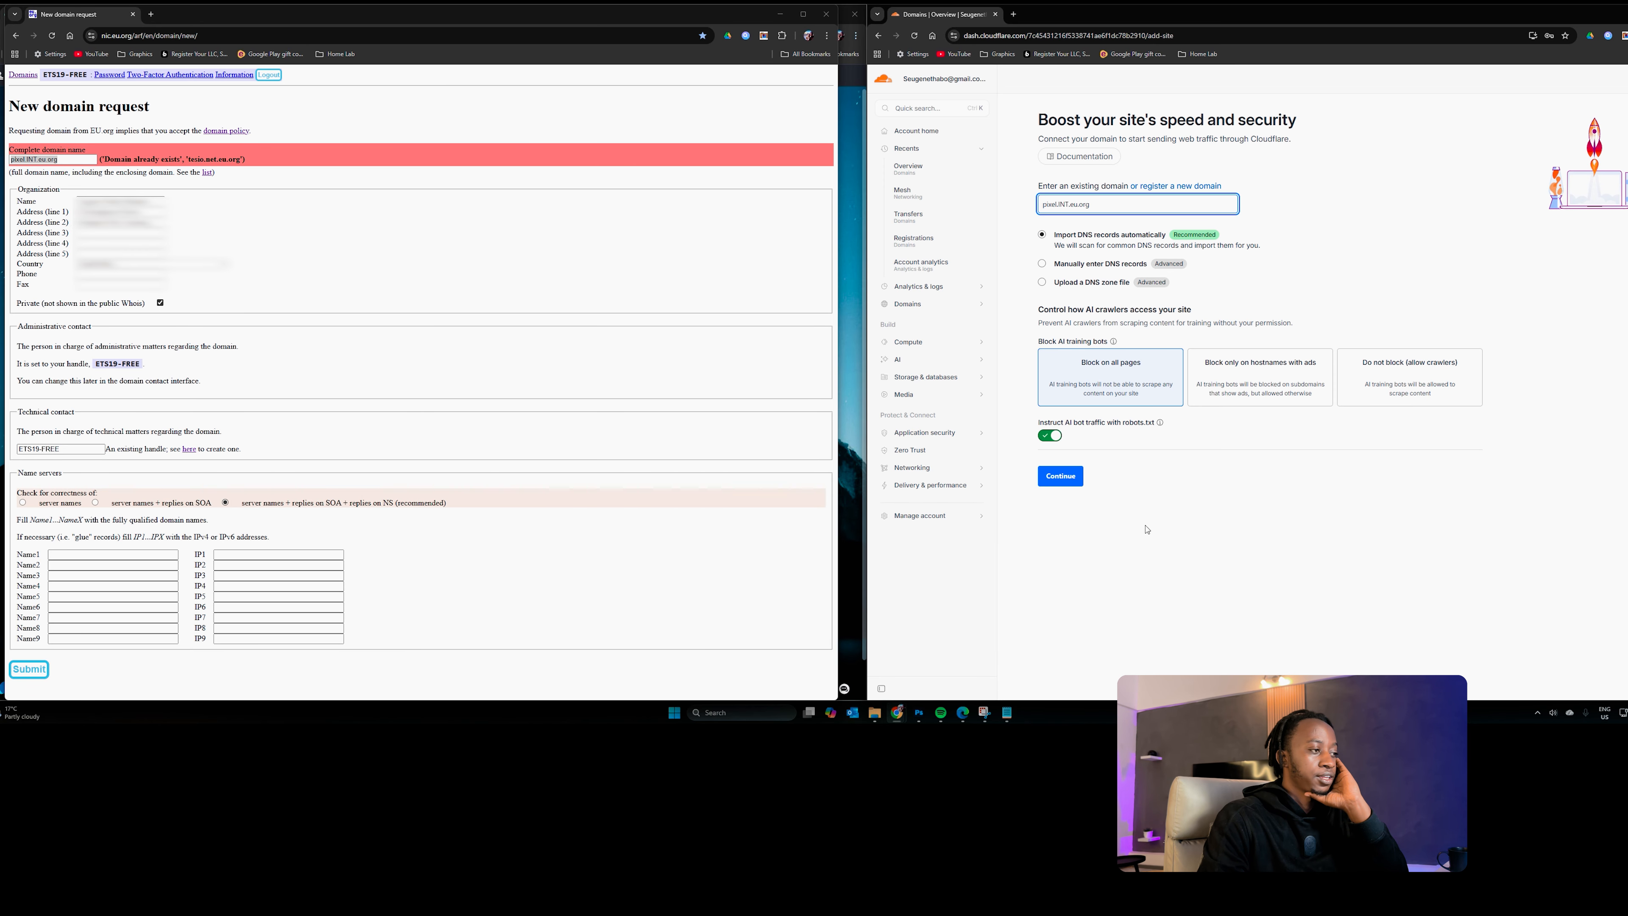
click(1066, 478)
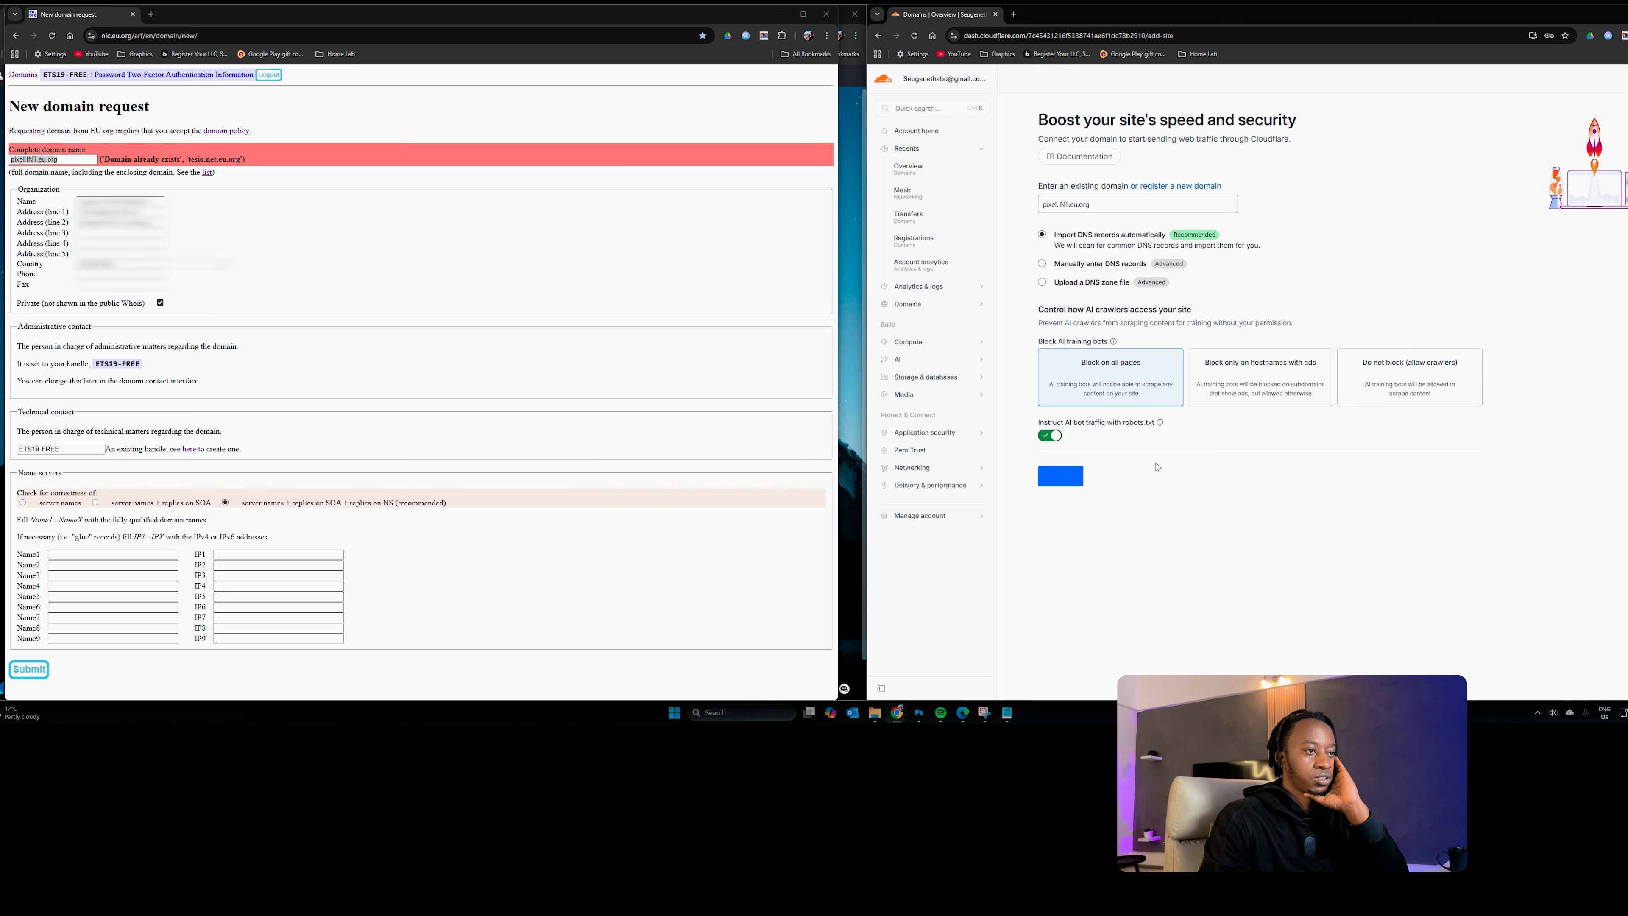
click(281, 240)
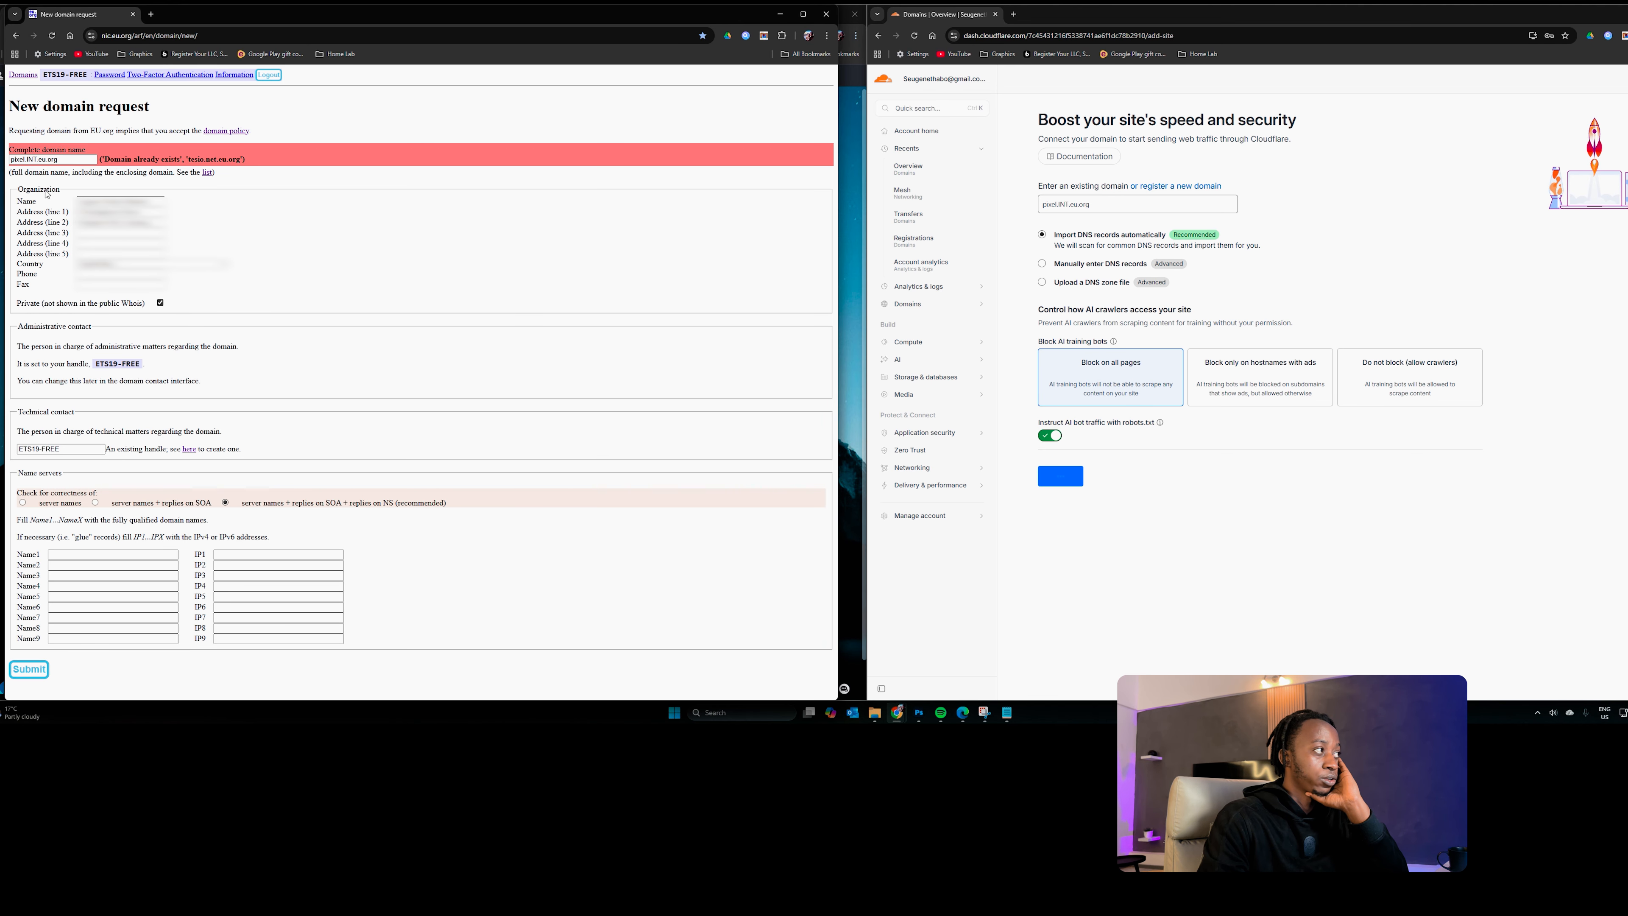
click(71, 158)
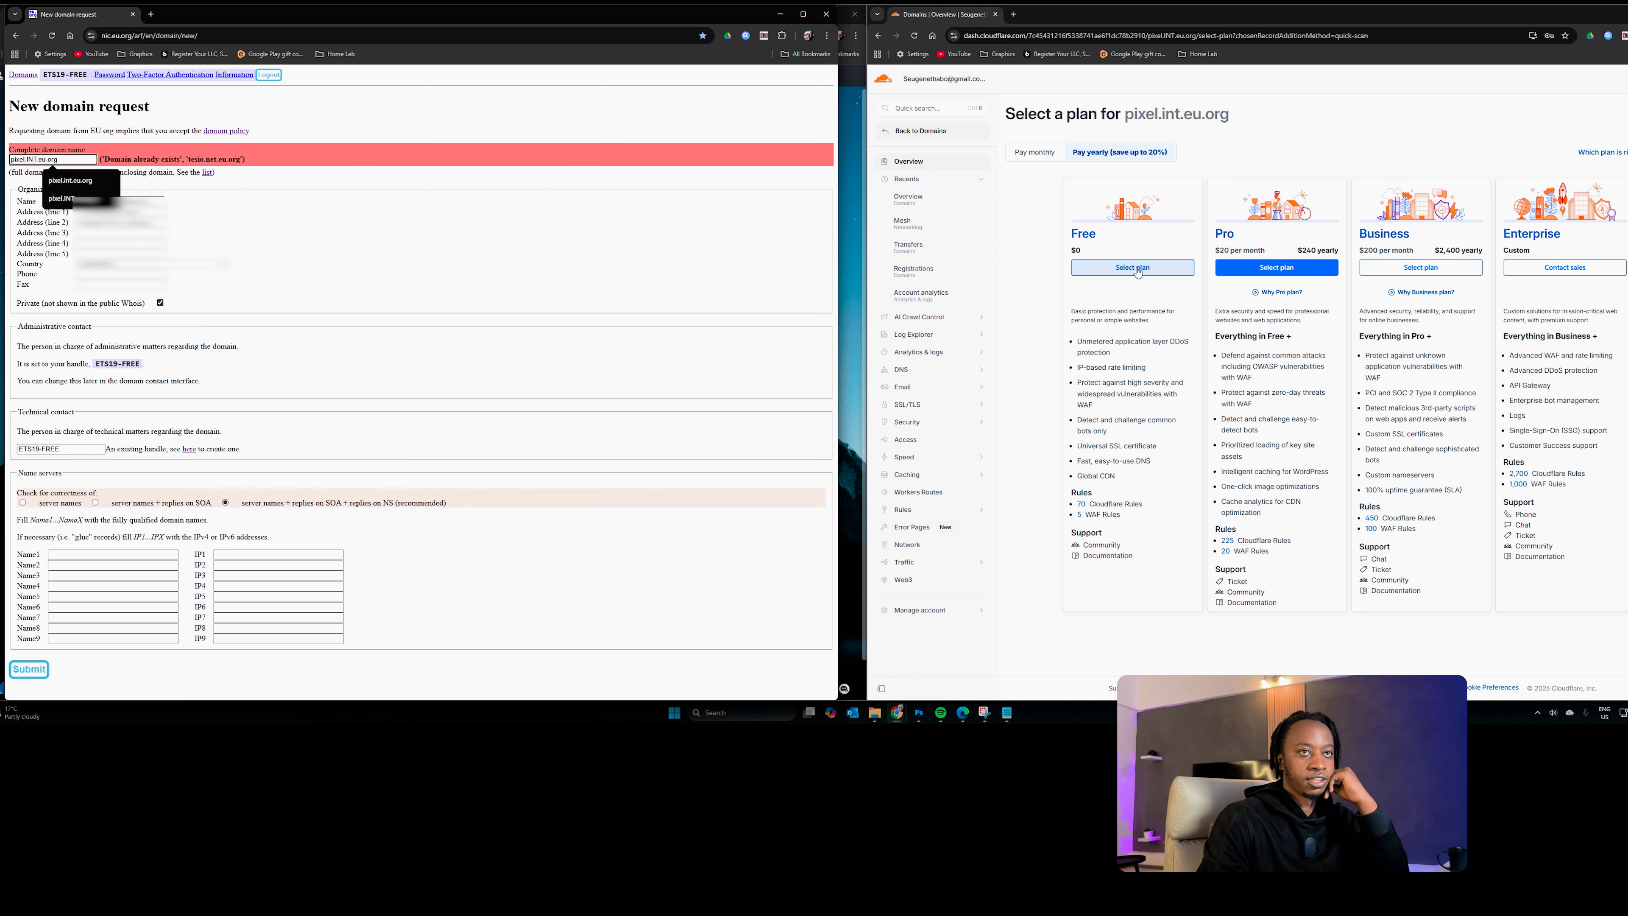
Step: Select the Free plan for pixel.int.eu.org and confirm adding DNS records later
click(1125, 267)
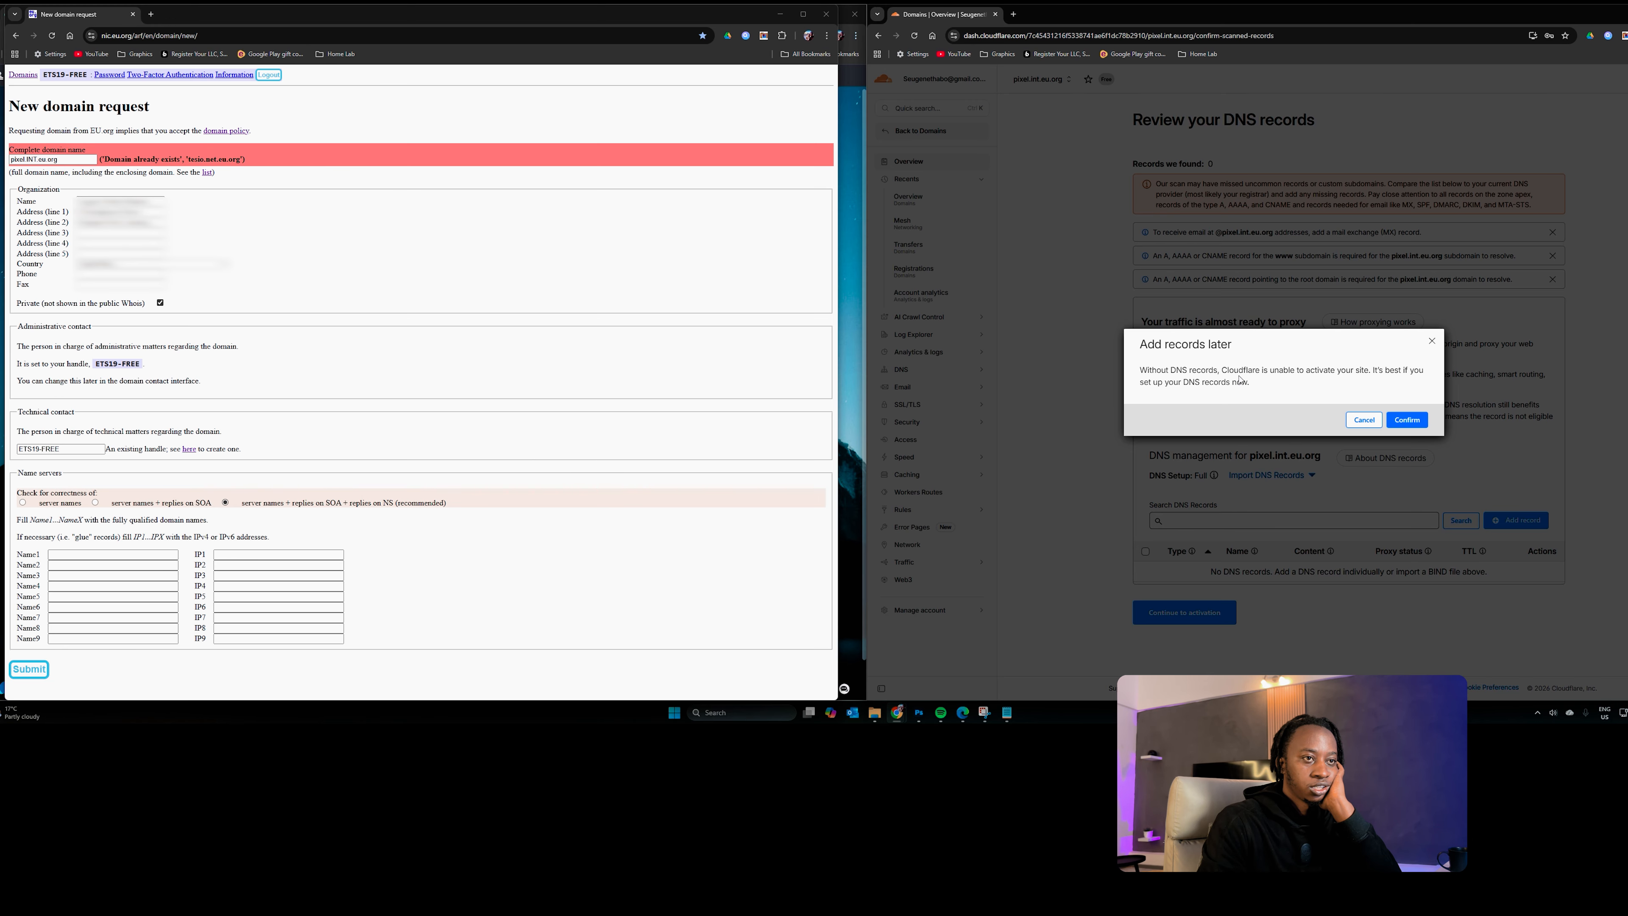
click(1407, 419)
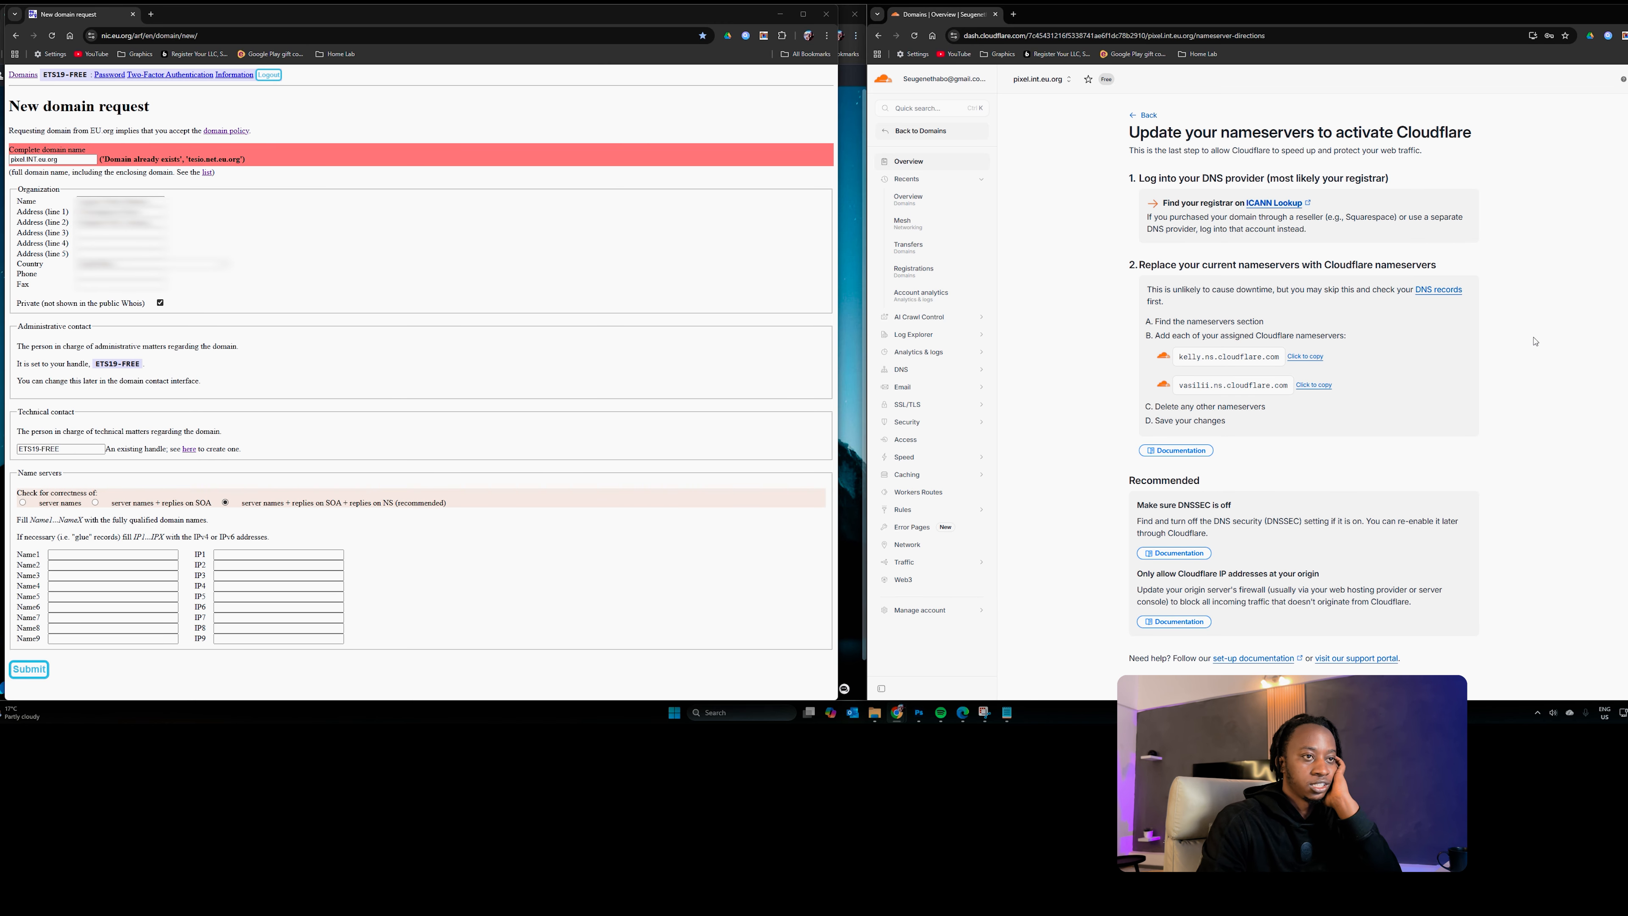
Step: Copy kelly.ns.cloudflare.com into Name1 and vasilii.ns.cloudflare.com into Name2
click(1303, 356)
click(74, 557)
click(74, 557)
key(ctrl+v)
click(1313, 385)
click(86, 566)
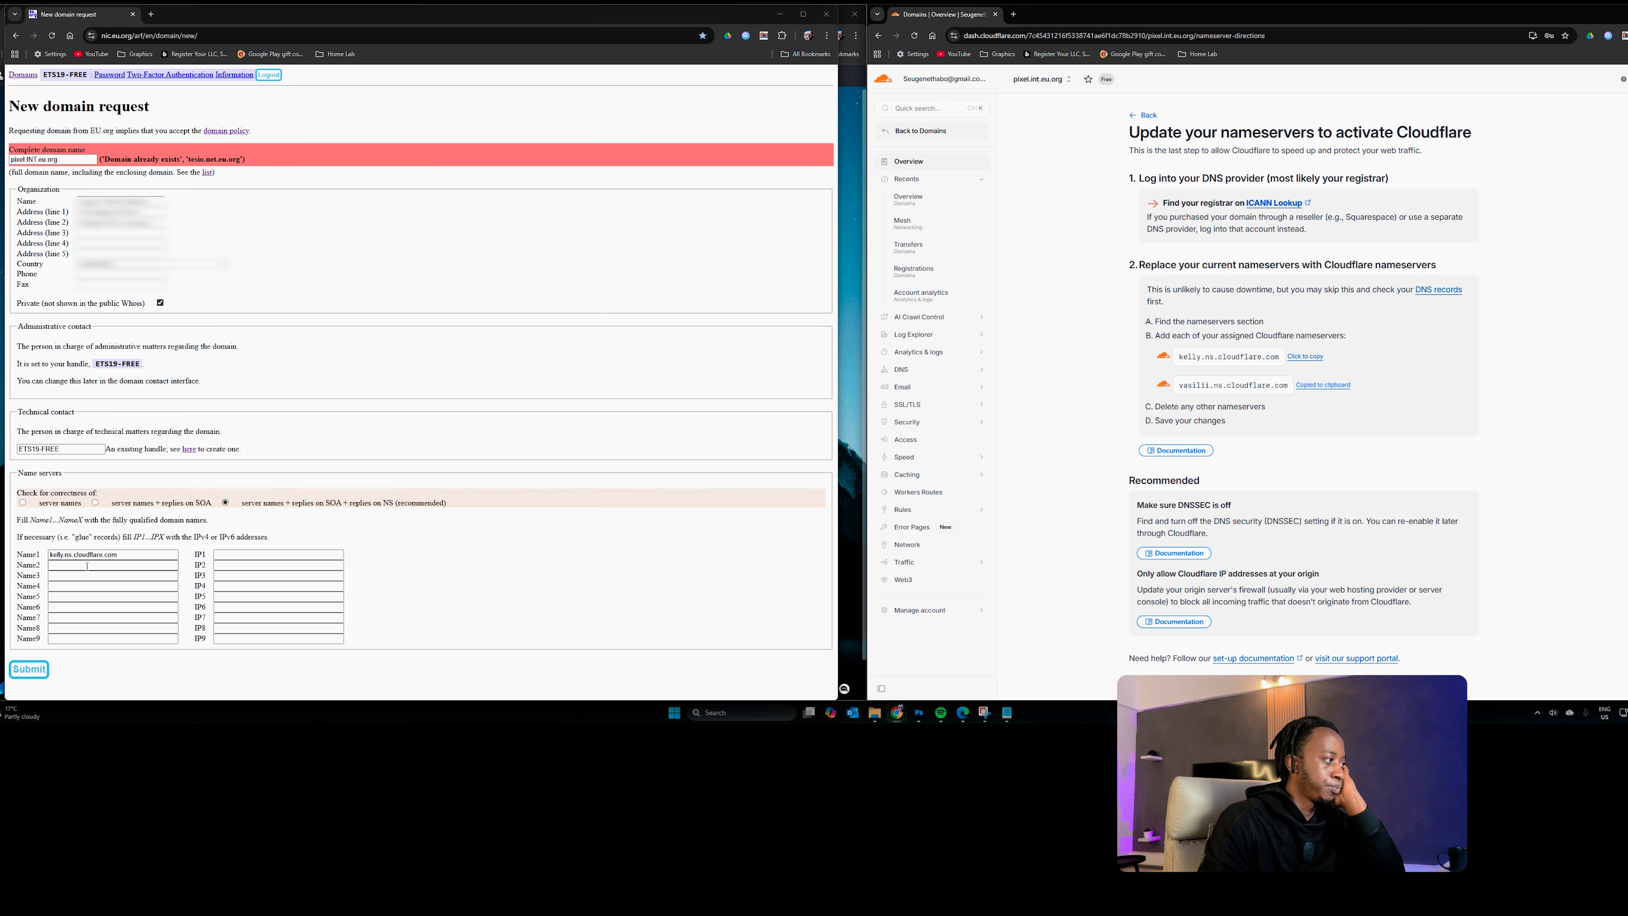
key(ctrl+v)
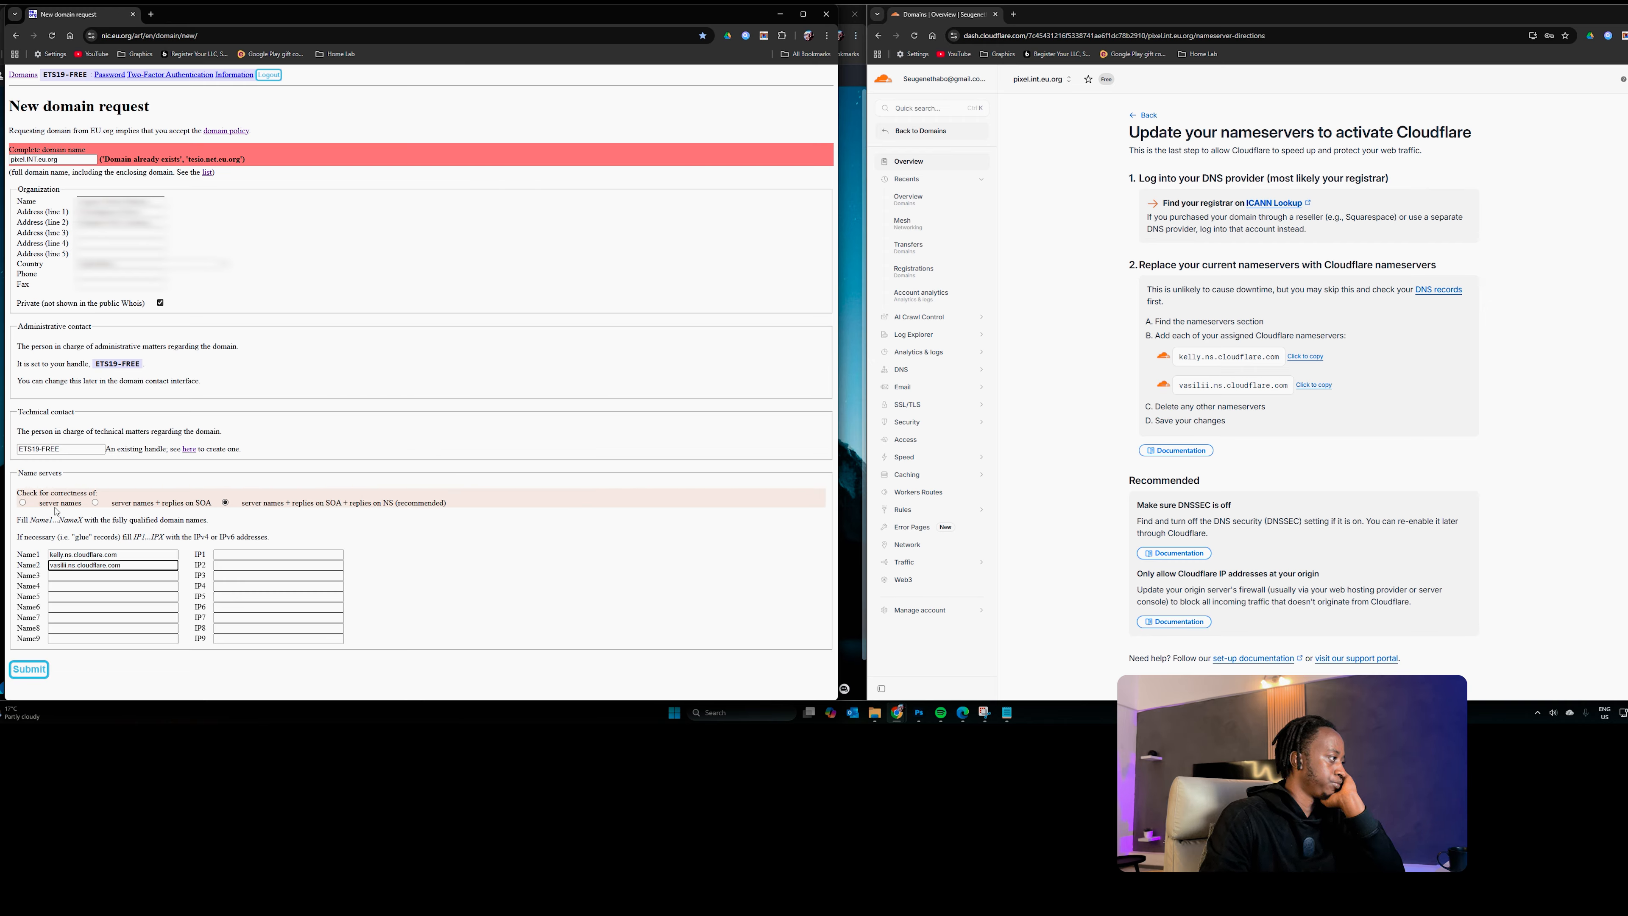
Step: Submit the EU.org request, review the check output, and confirm nameservers updated in Cloudflare
click(29, 669)
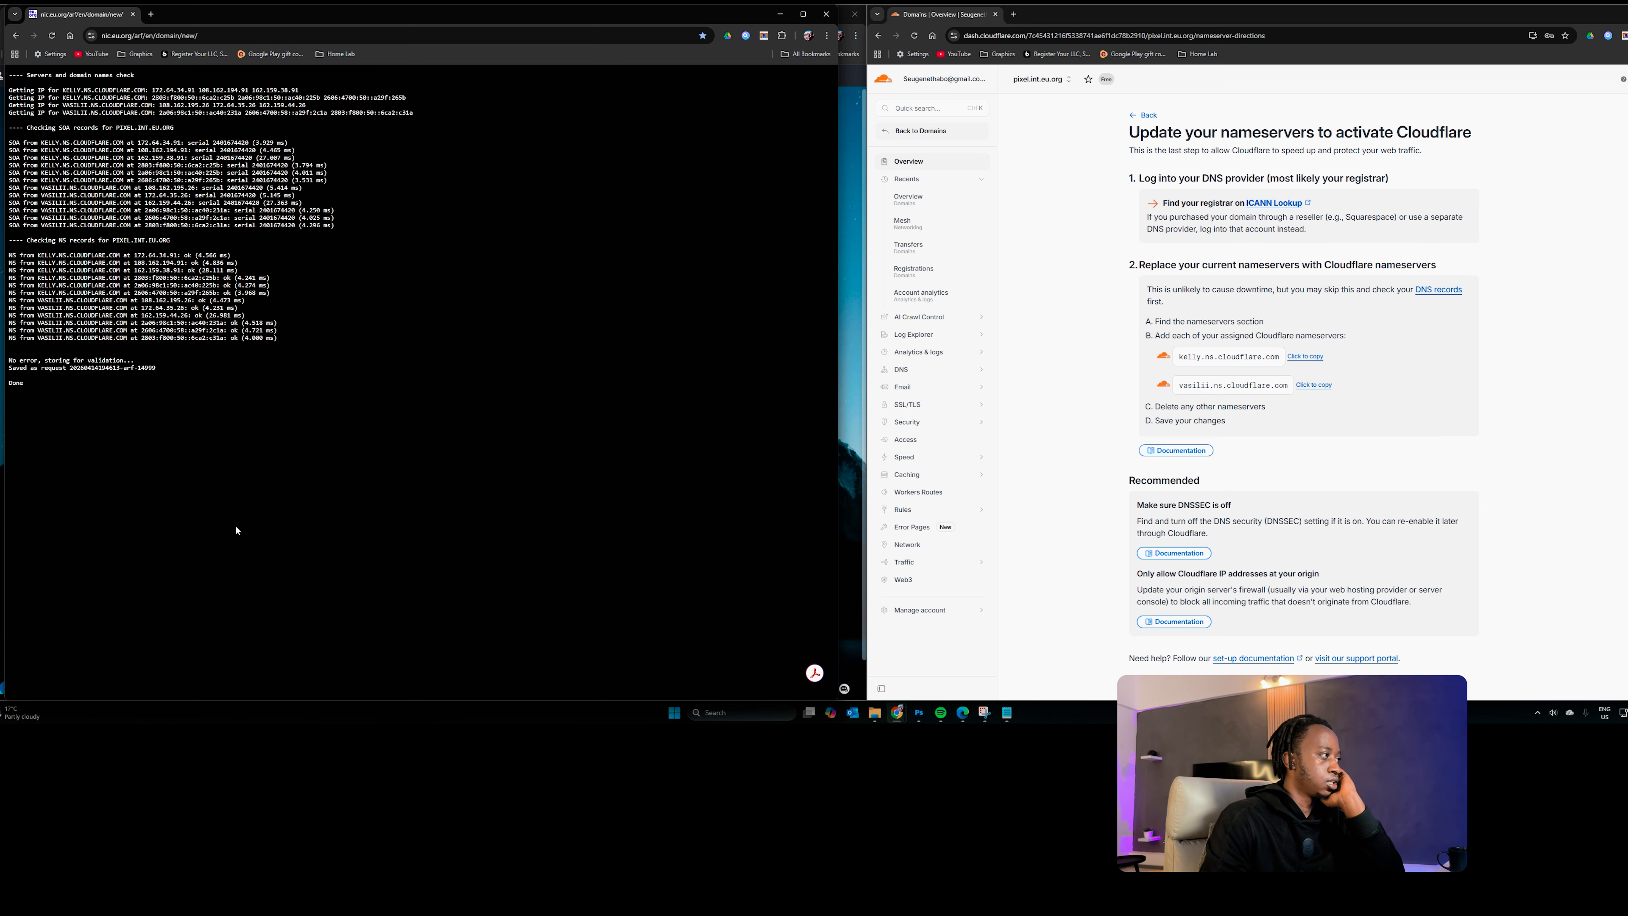
drag(31, 75, 115, 387)
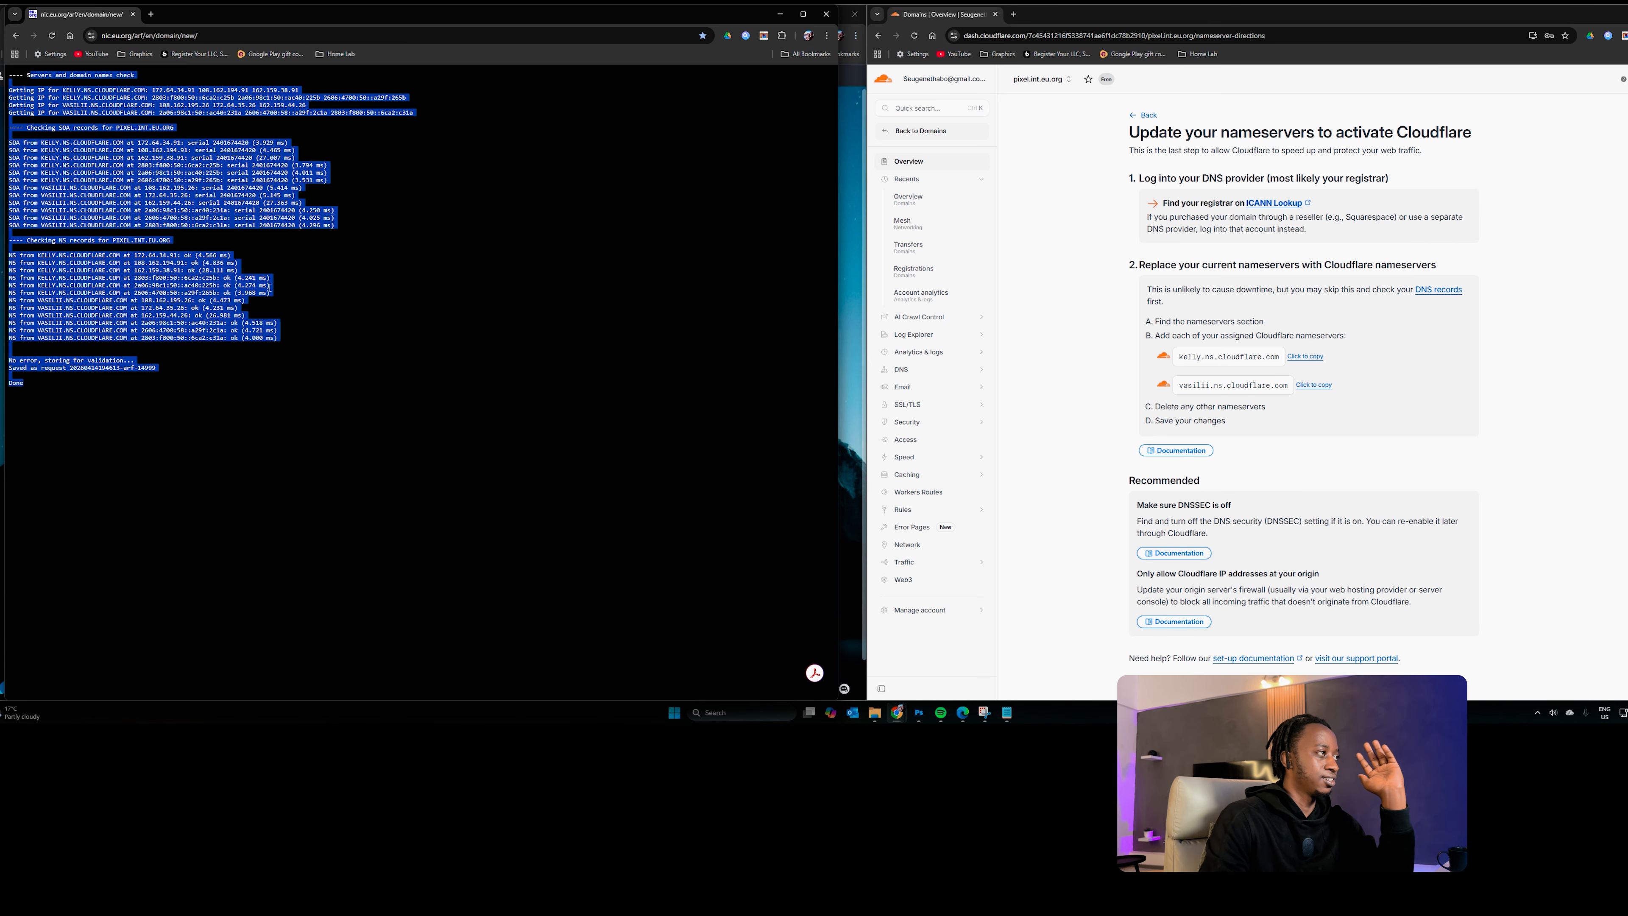
click(214, 351)
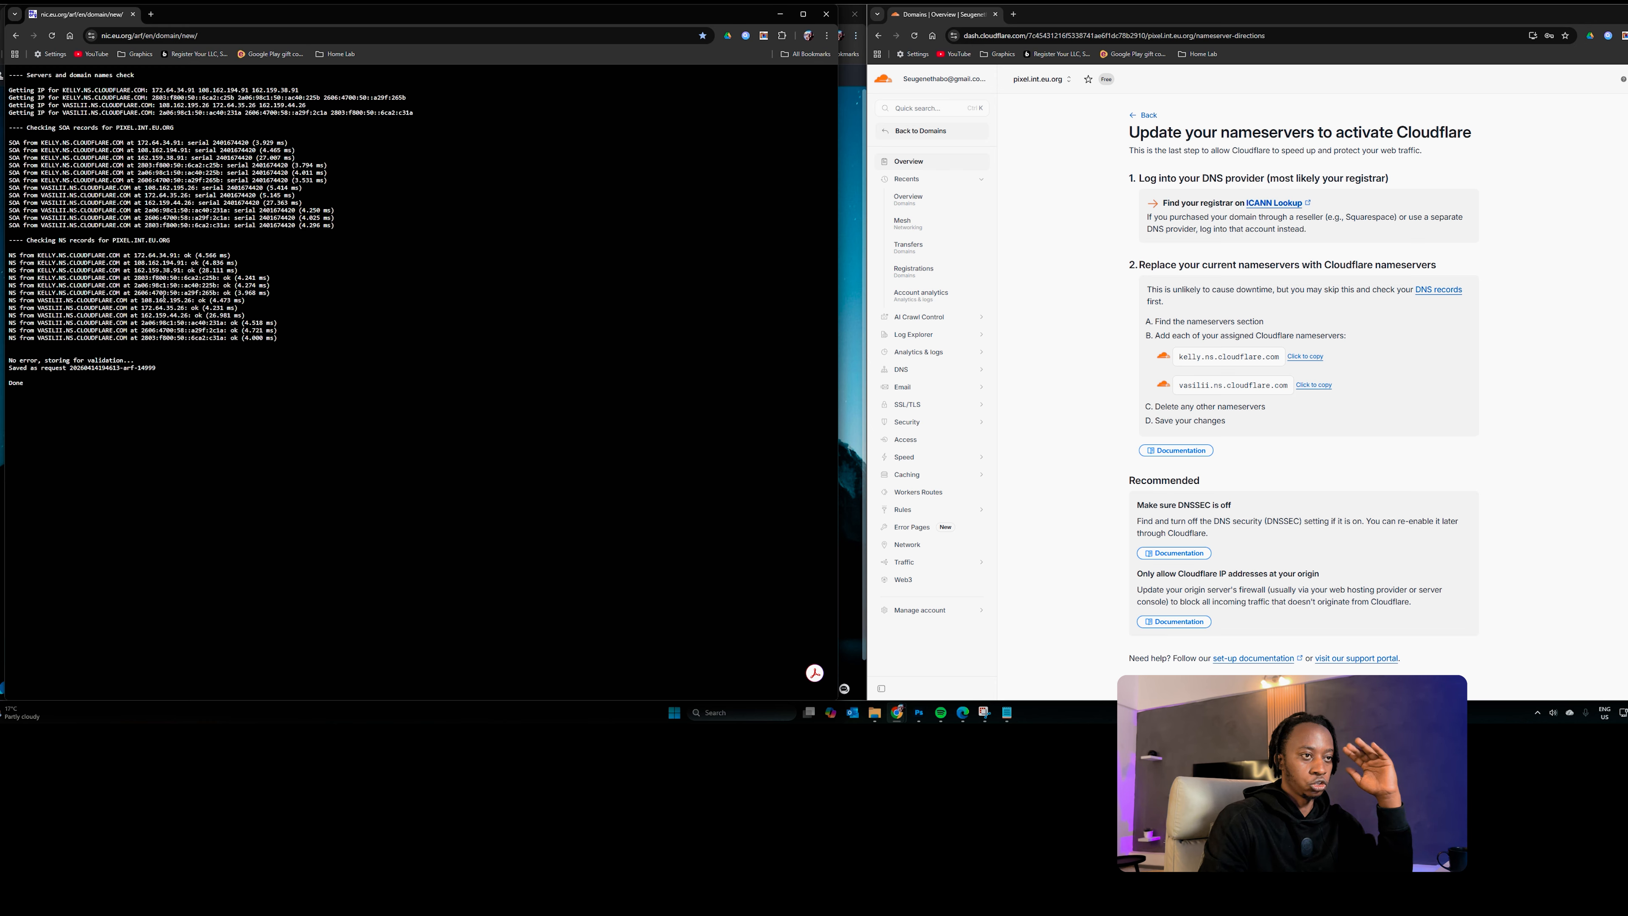
scroll(1140, 638, down, 1)
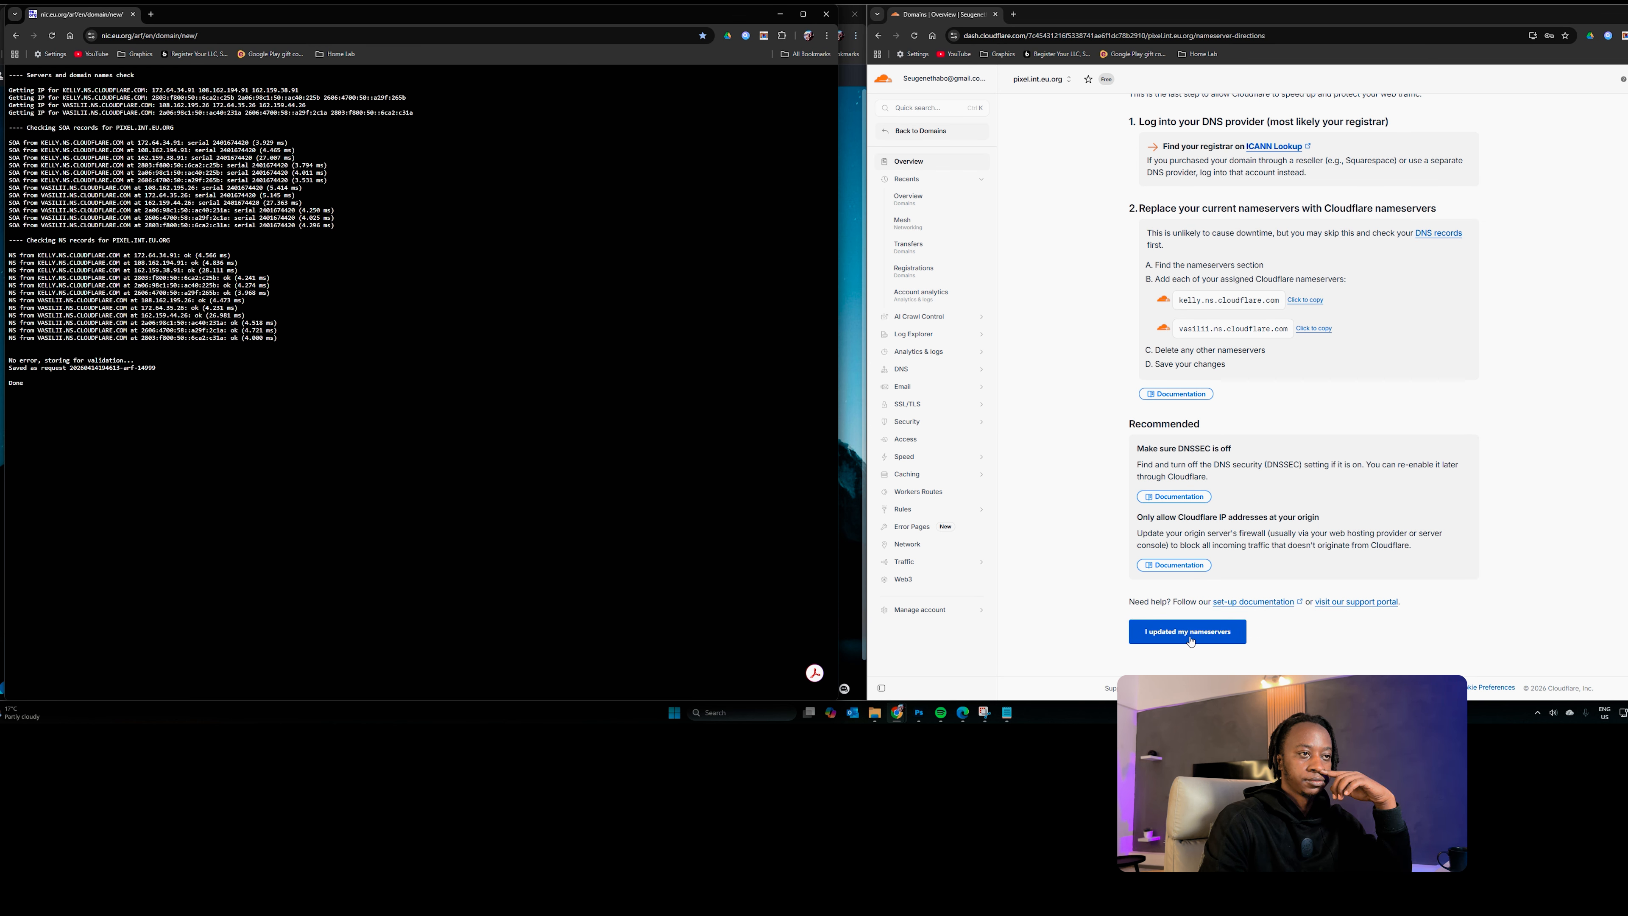
click(1191, 641)
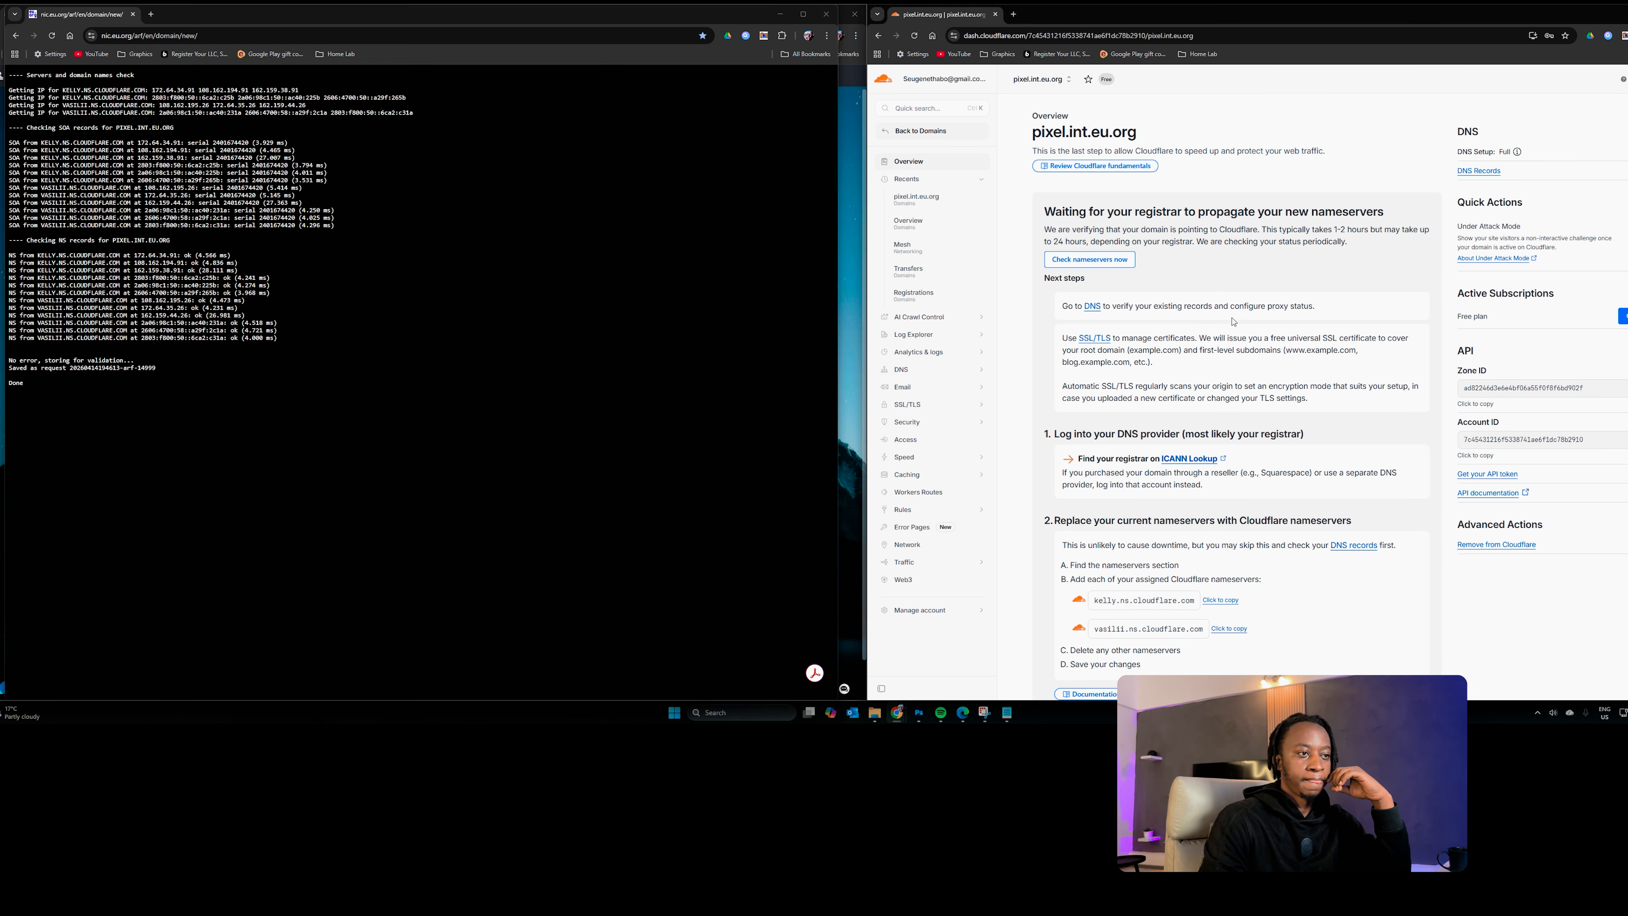
Step: Close the EU.org window and check pixel.int.eu.org's Invalid nameservers status in Domains
scroll(1233, 322, down, 4)
scroll(1217, 320, up, 4)
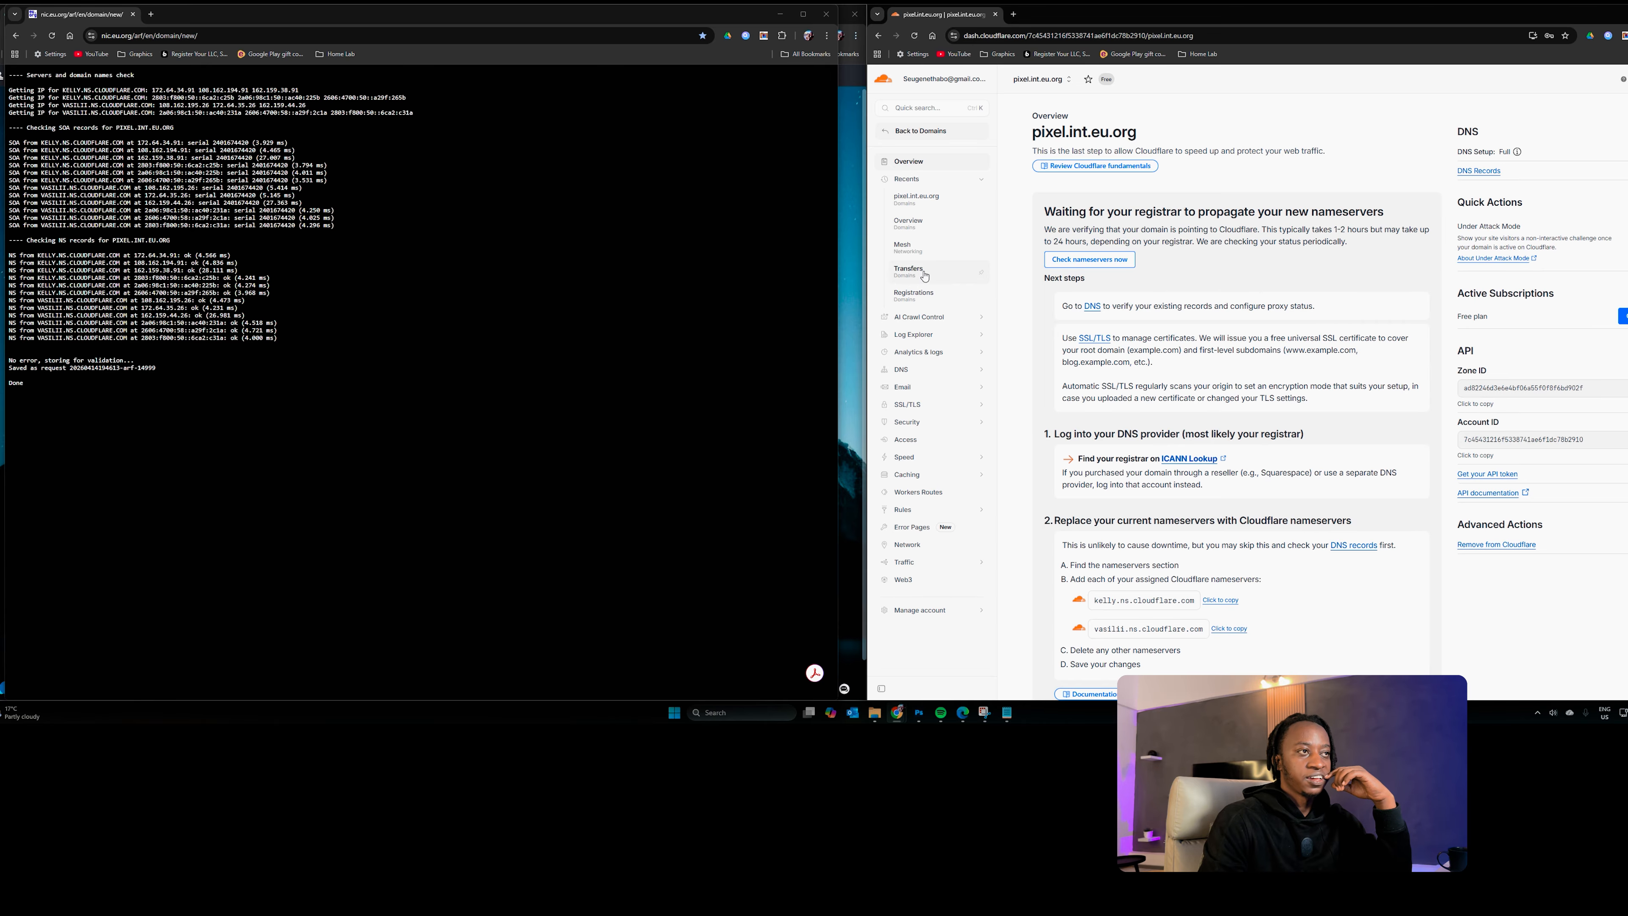
scroll(1224, 344, down, 5)
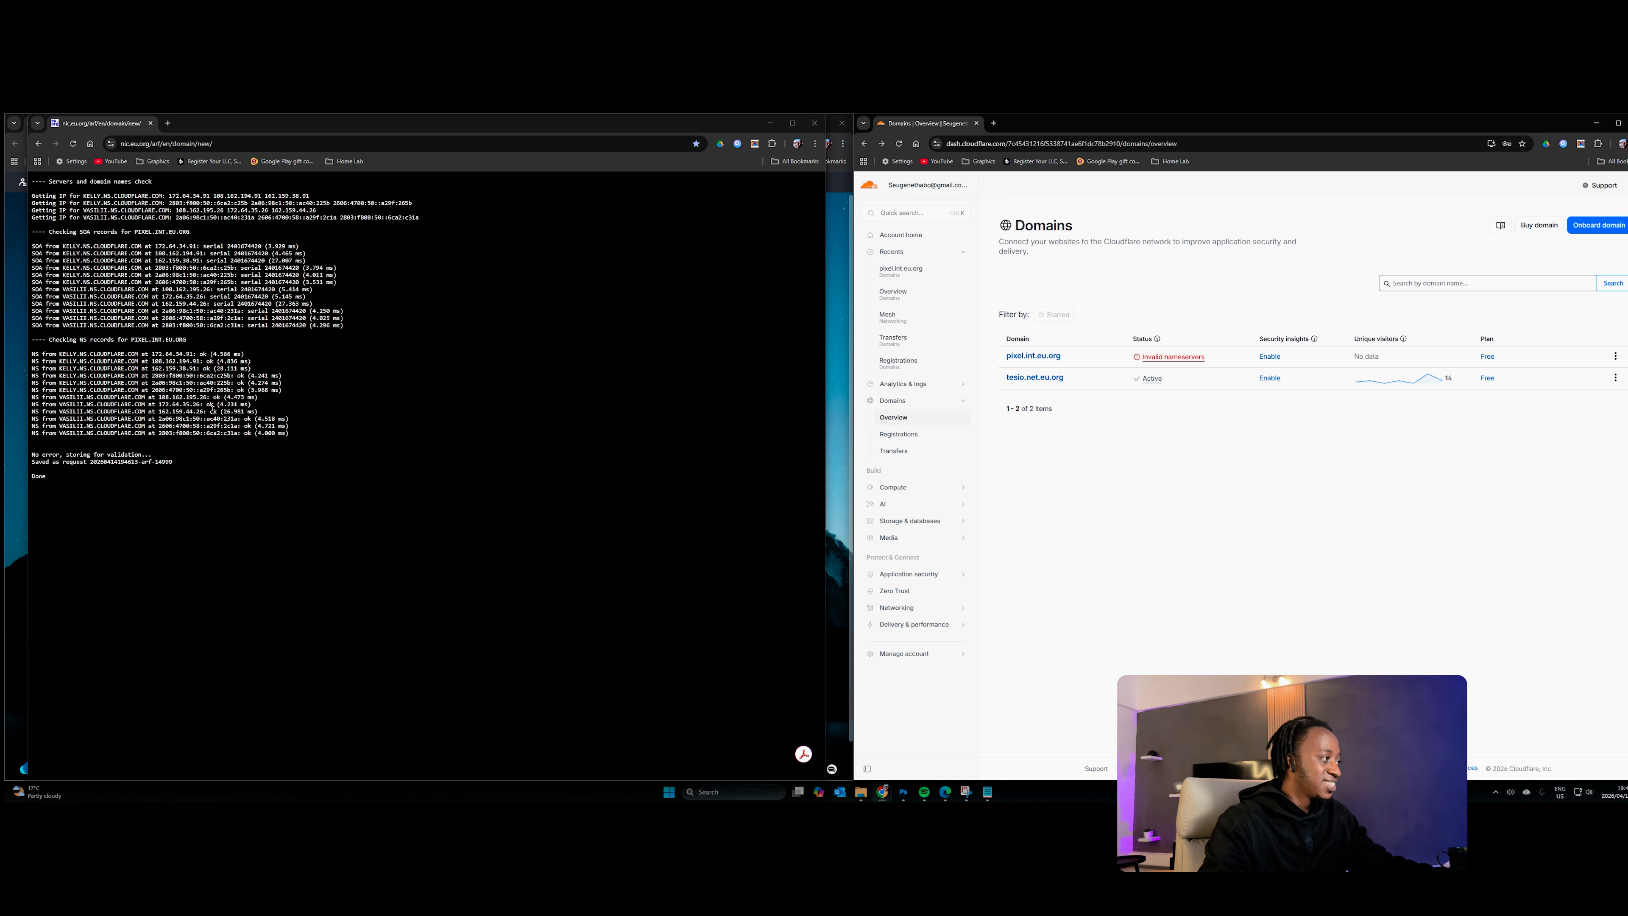
drag(440, 134, 424, 221)
click(796, 210)
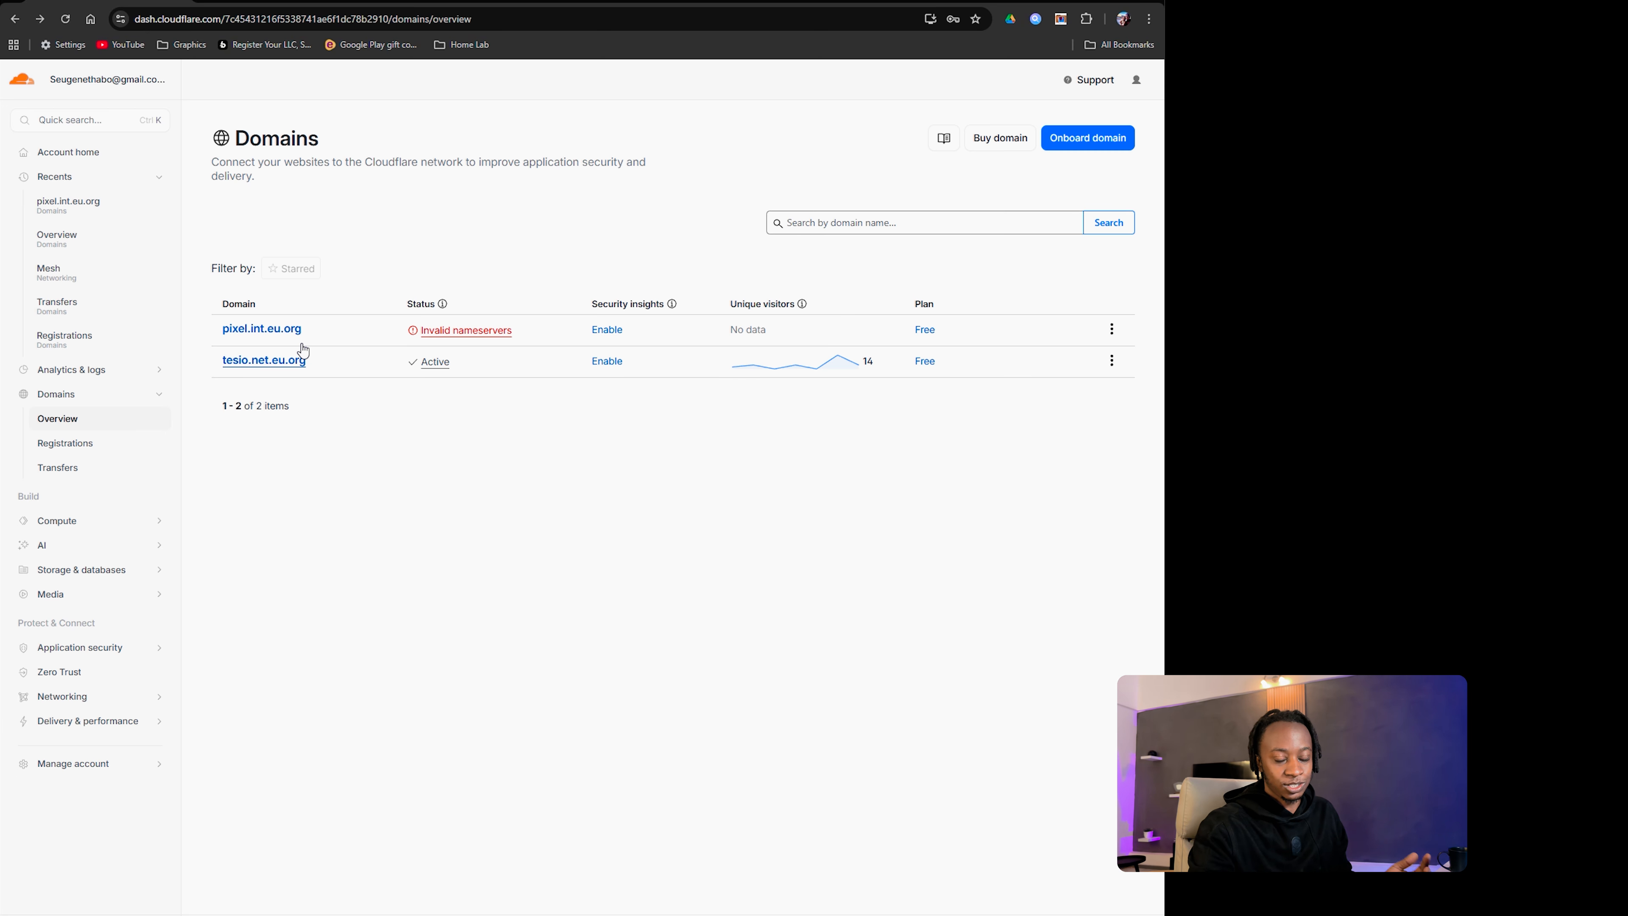
mouse_move(413, 333)
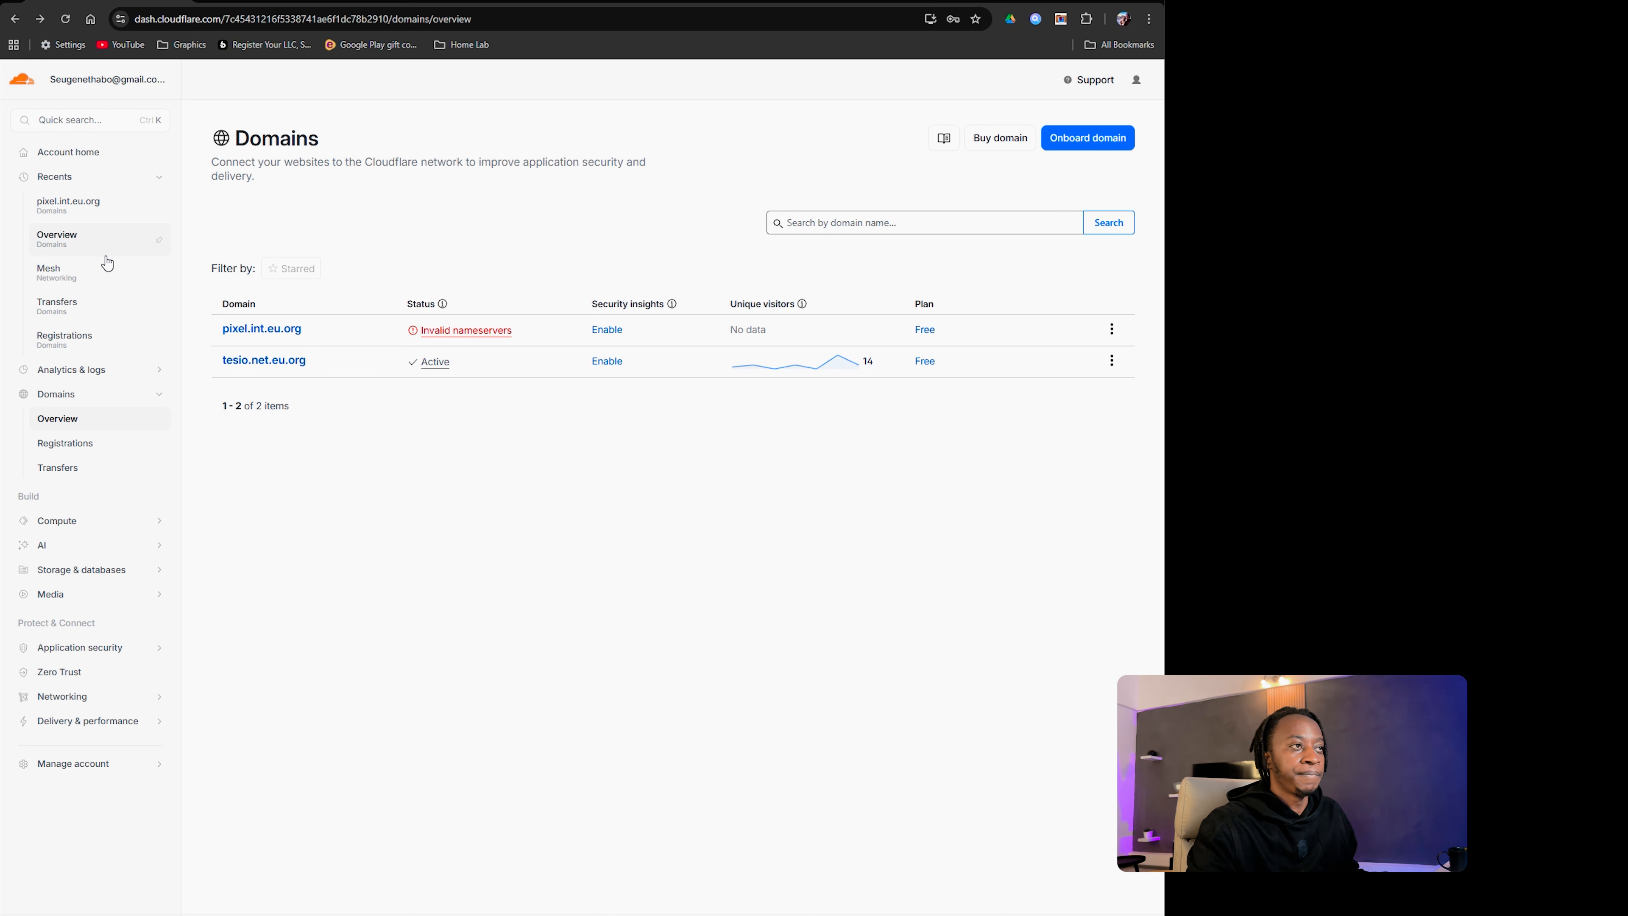
Step: Go to Networking > Tunnels, open CasaosServer, and start Add route
click(24, 84)
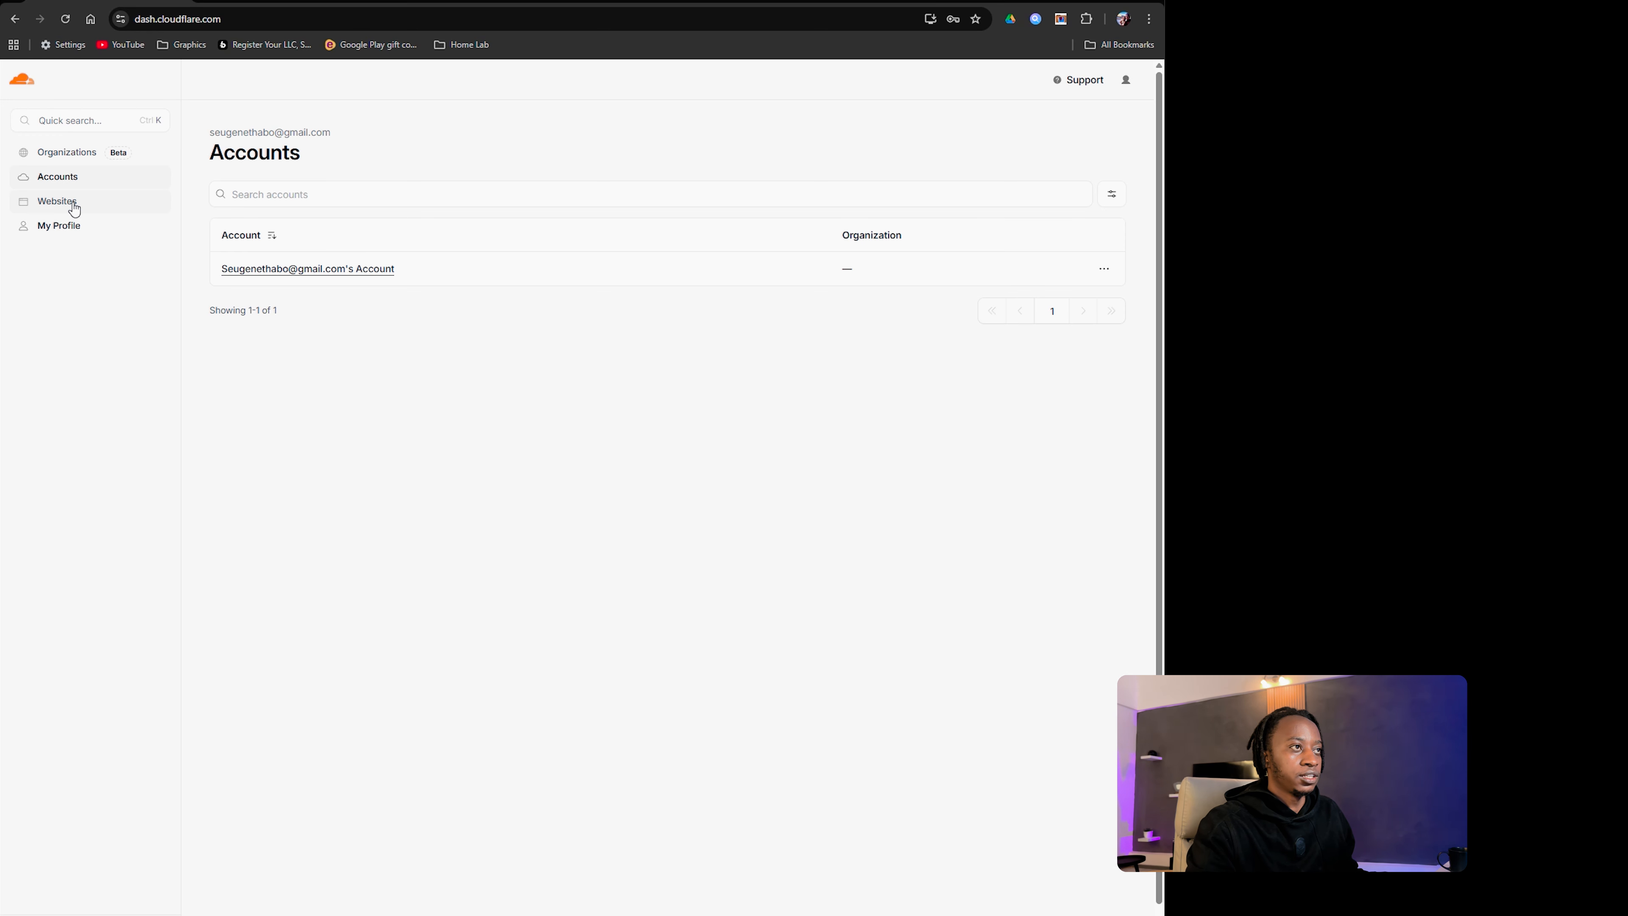
click(271, 272)
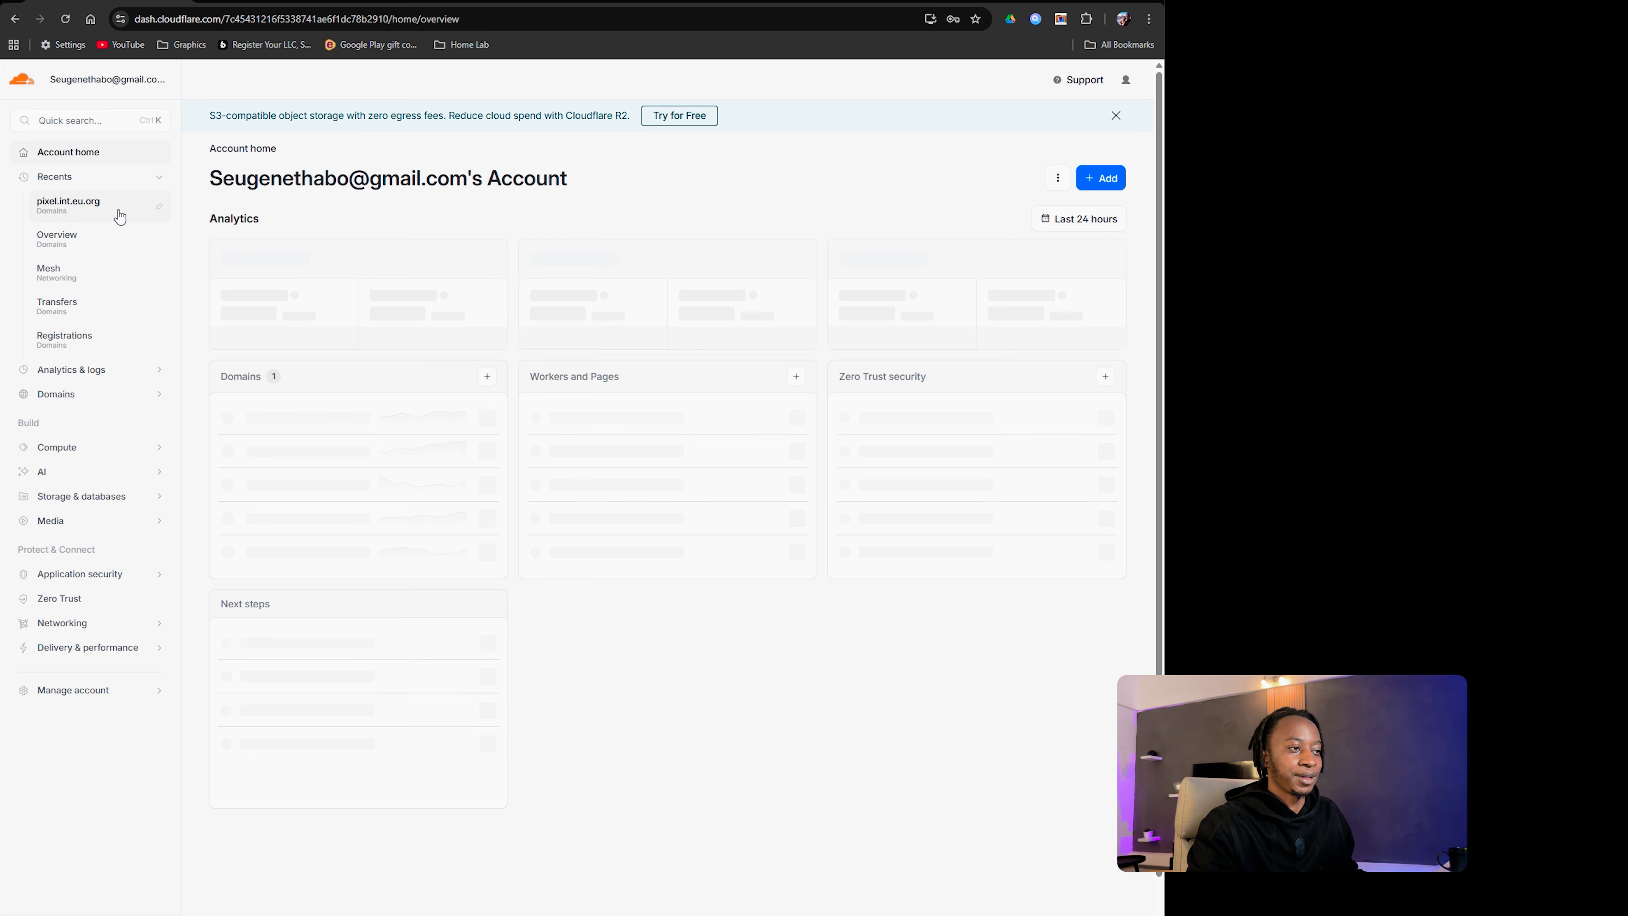
click(113, 624)
click(141, 669)
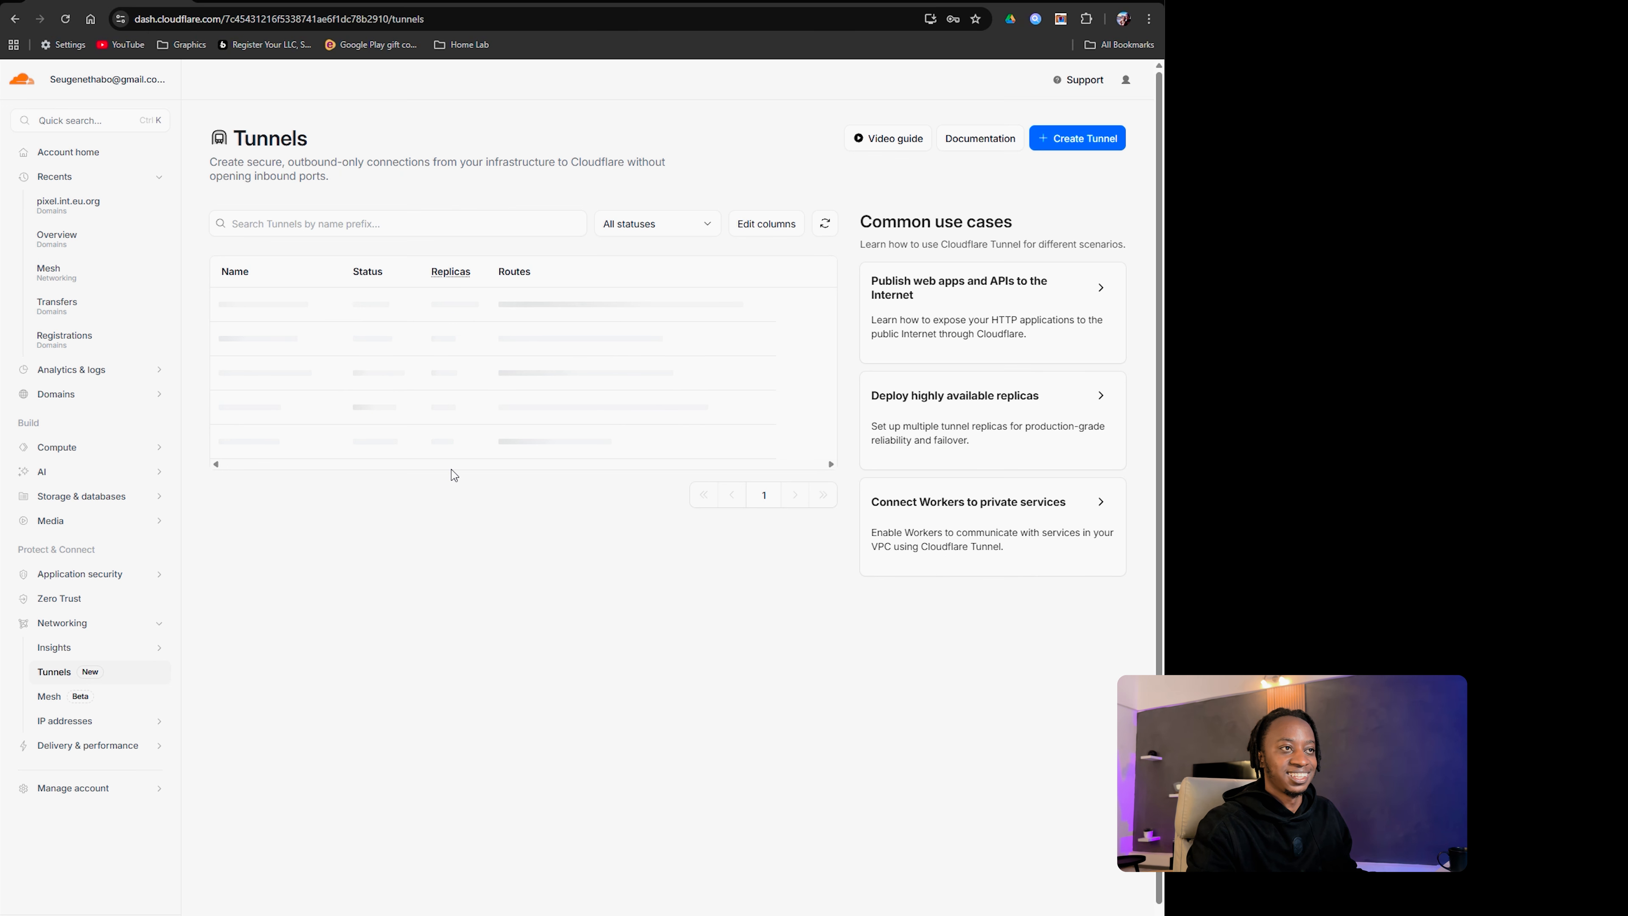
click(259, 307)
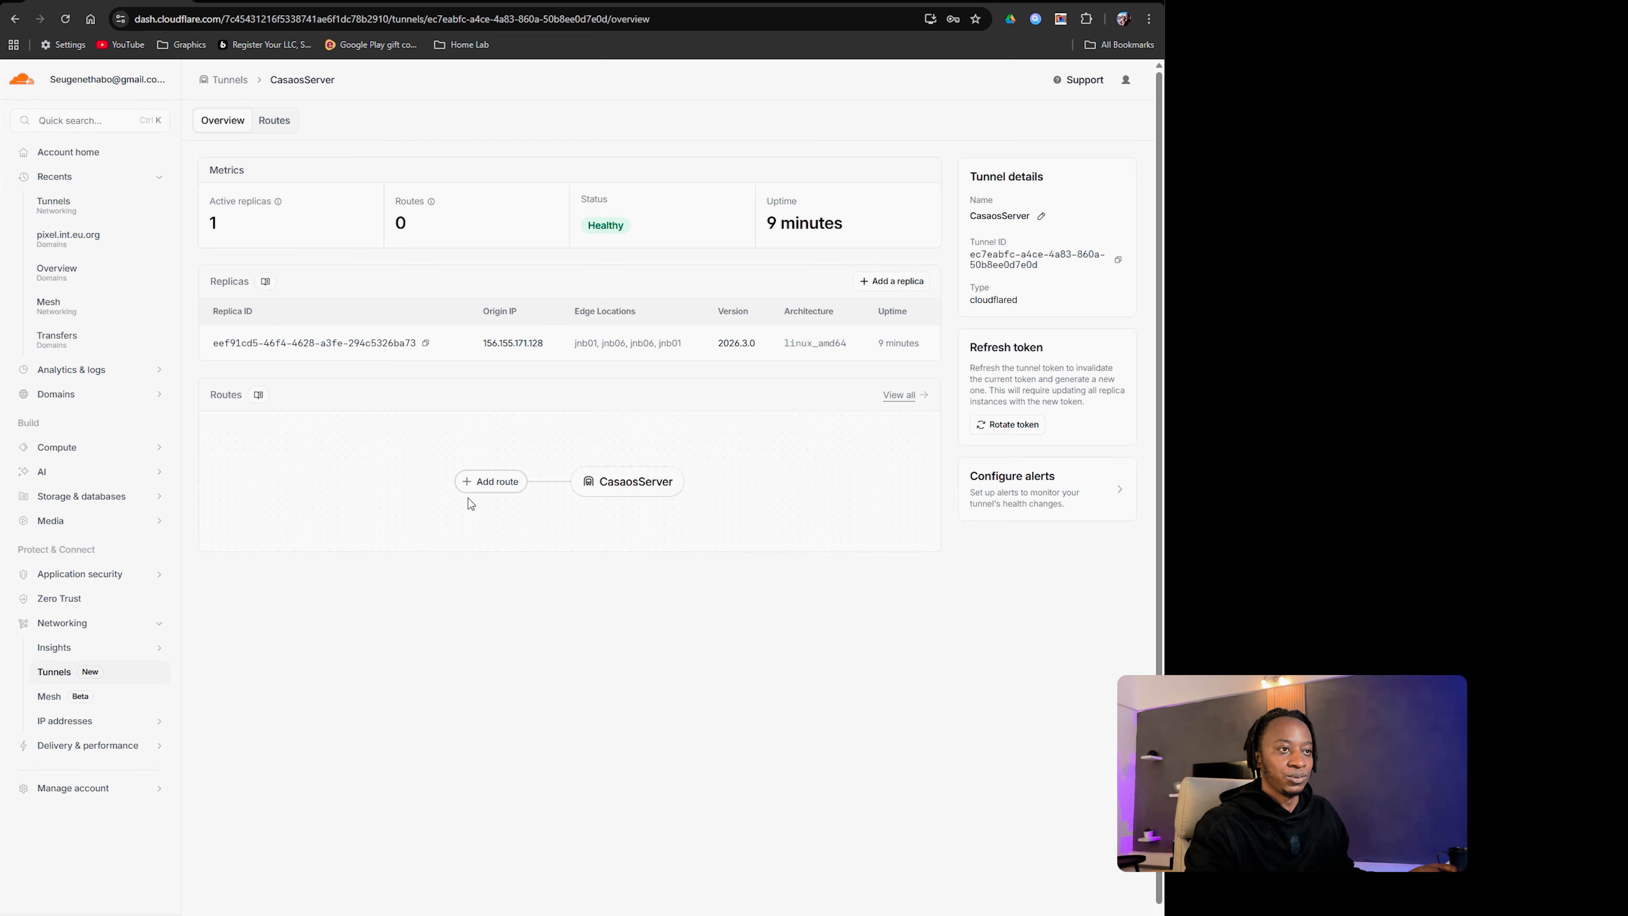
click(496, 494)
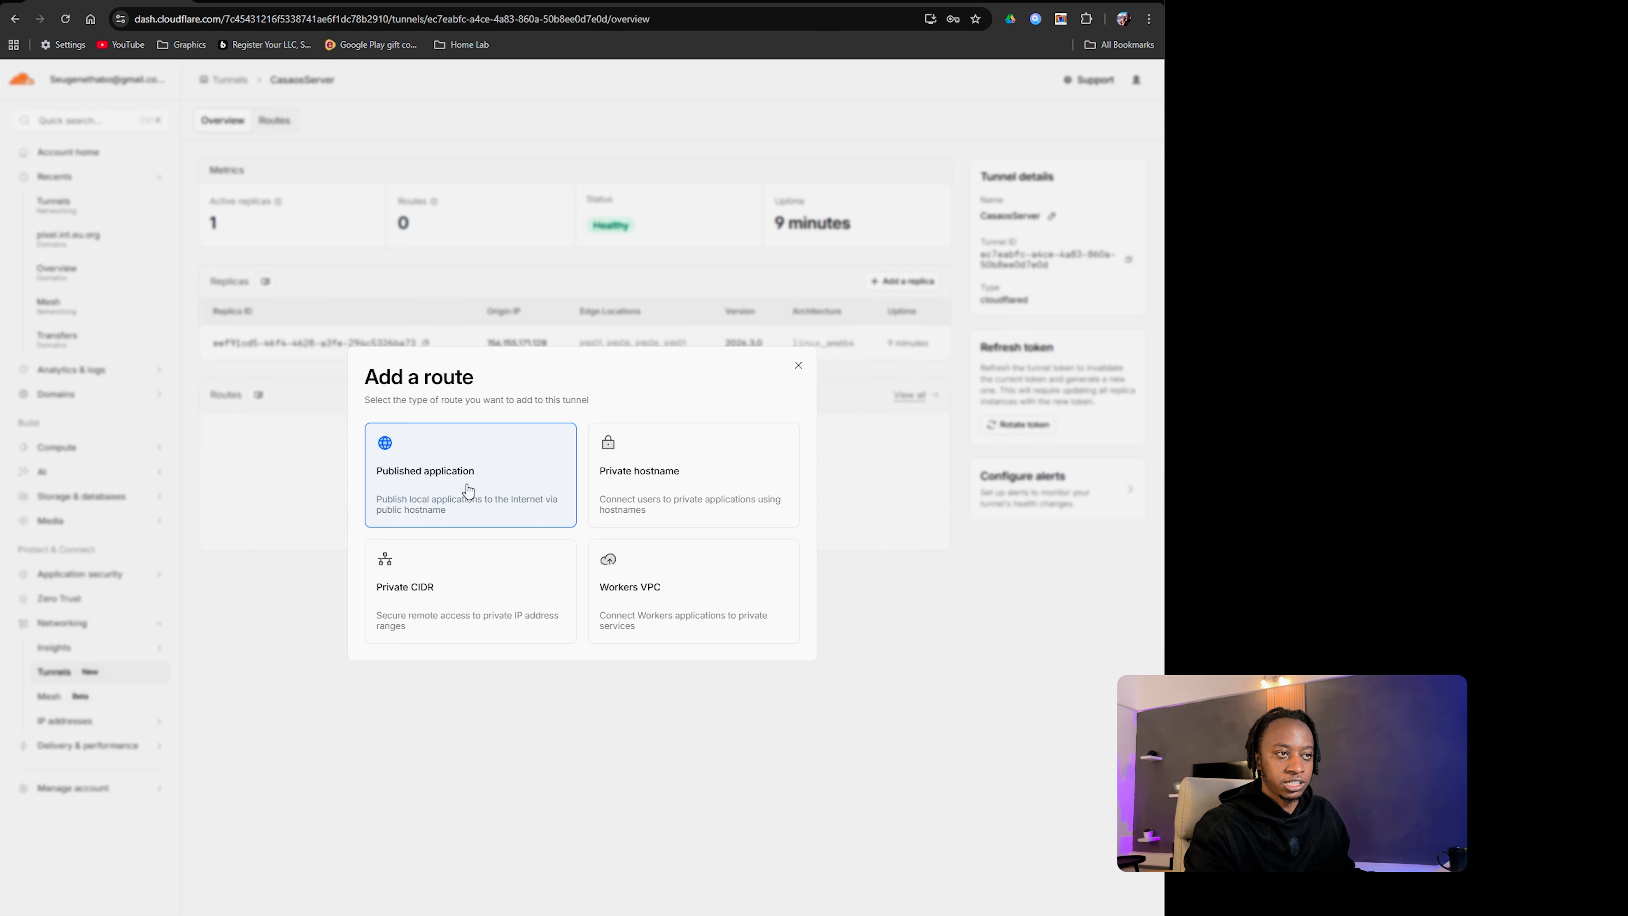
Step: Start a published-application route with domain tesio.net.eu.org and subdomain youtubesite
click(431, 502)
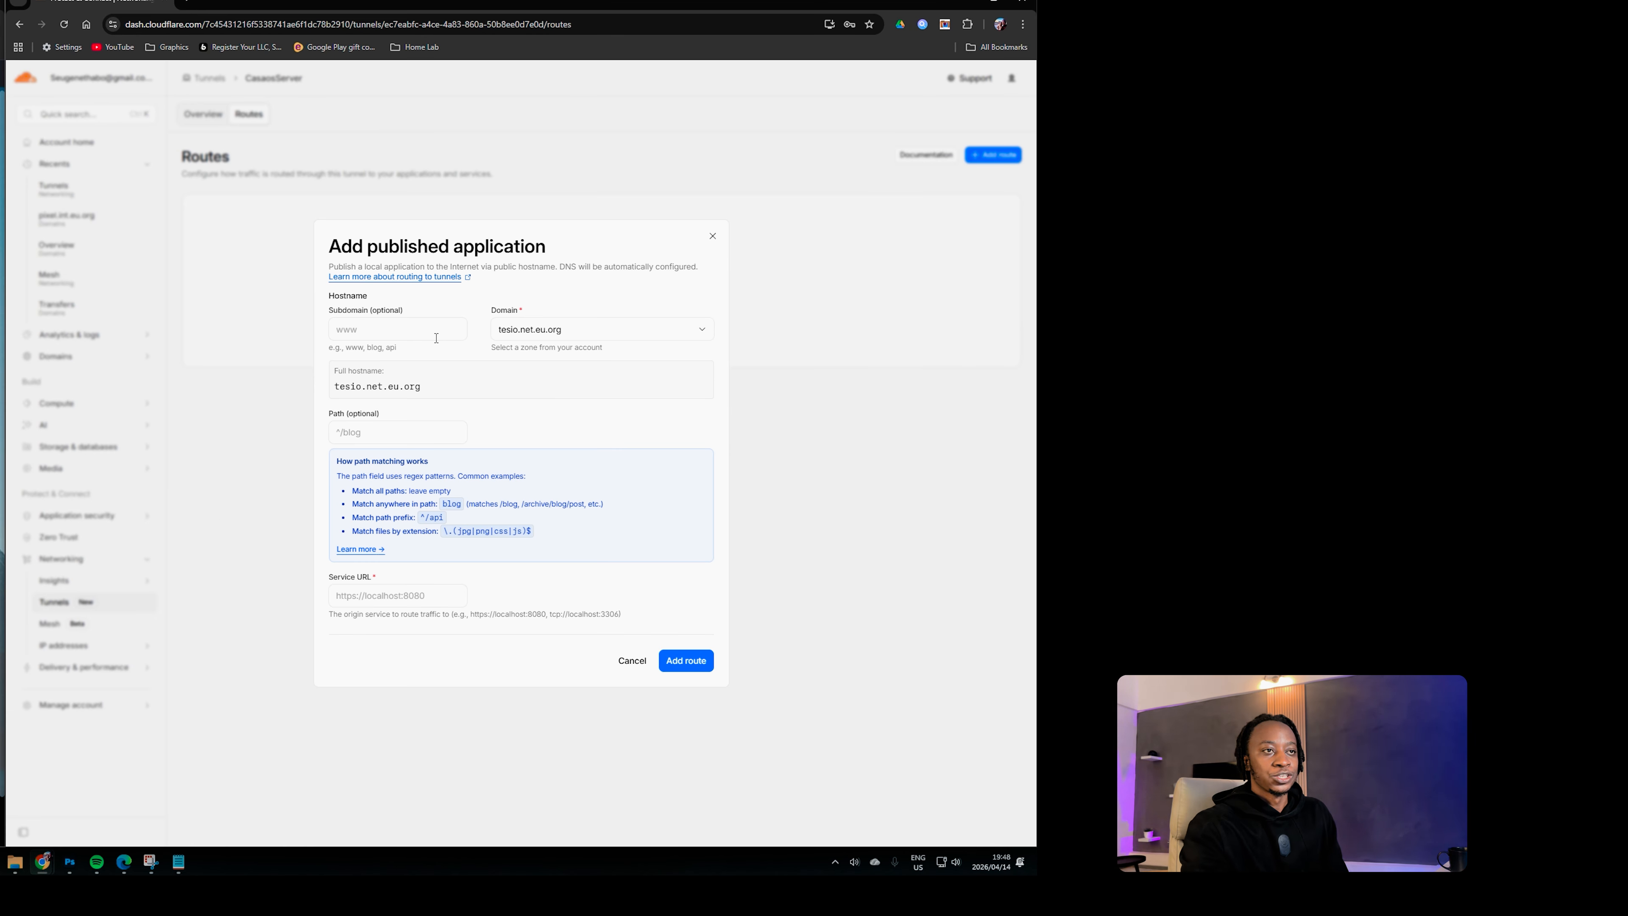
click(724, 367)
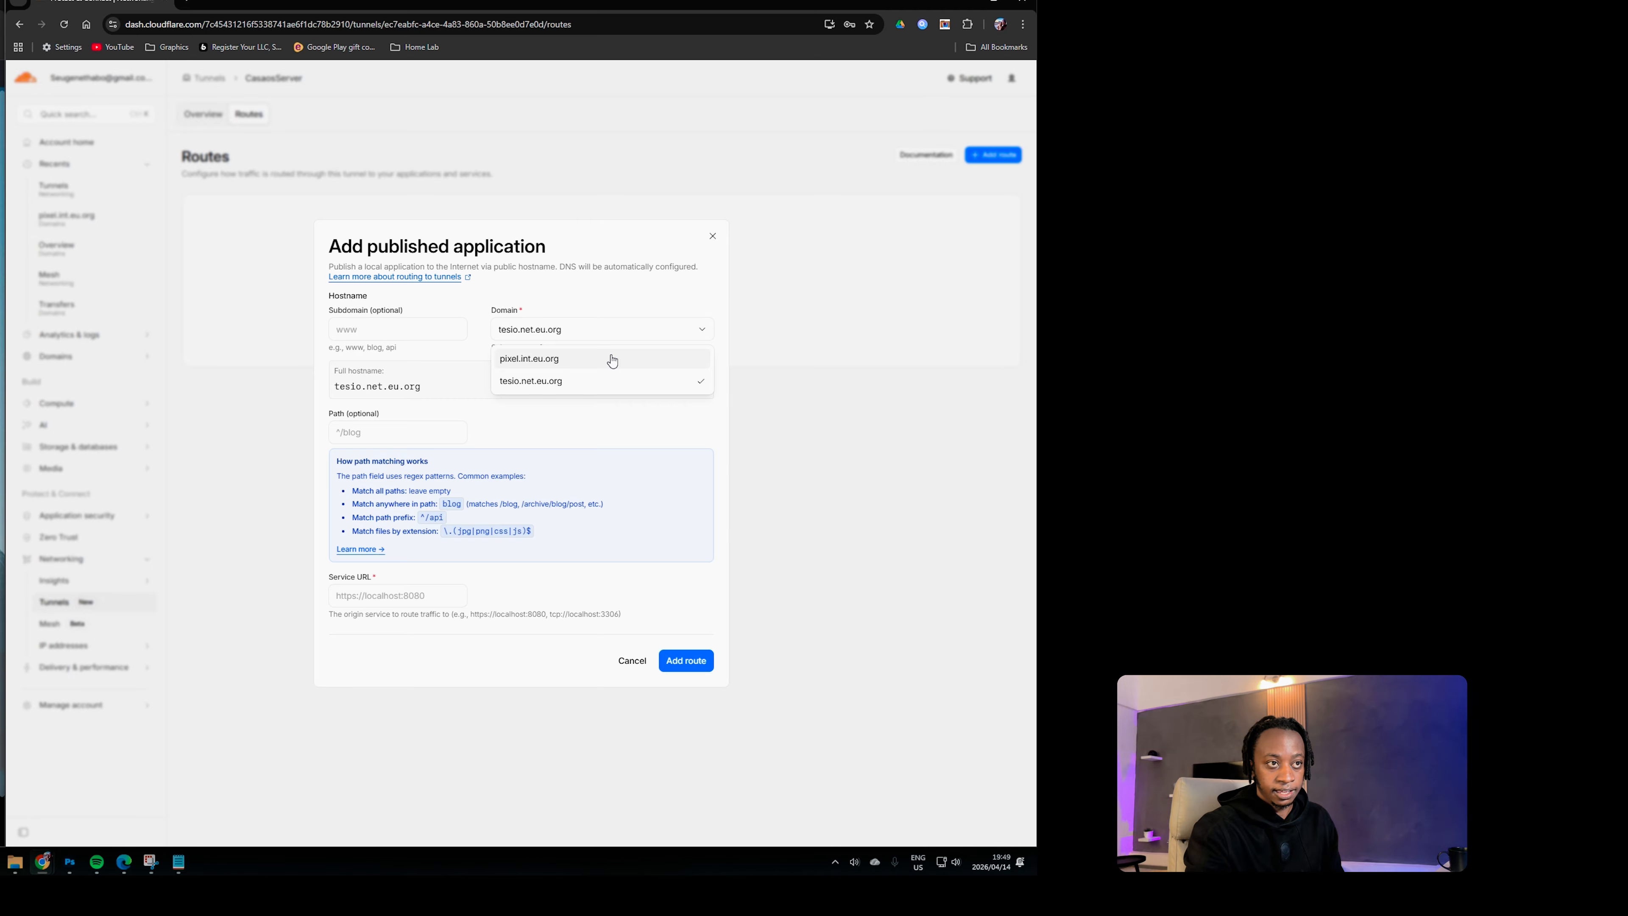
click(570, 385)
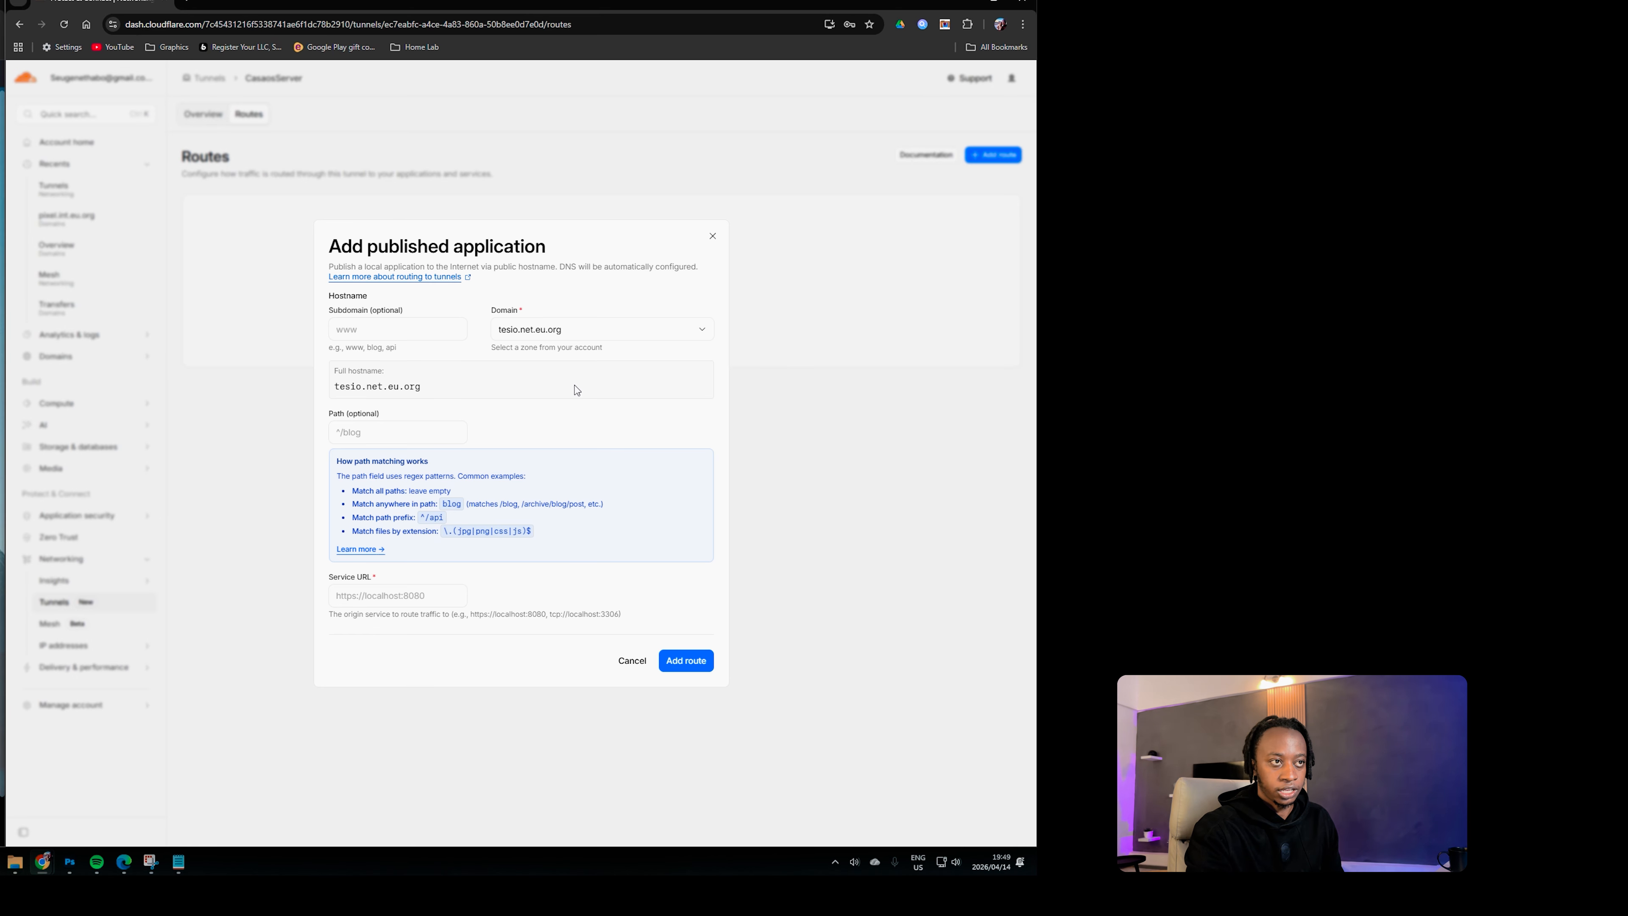
click(398, 327)
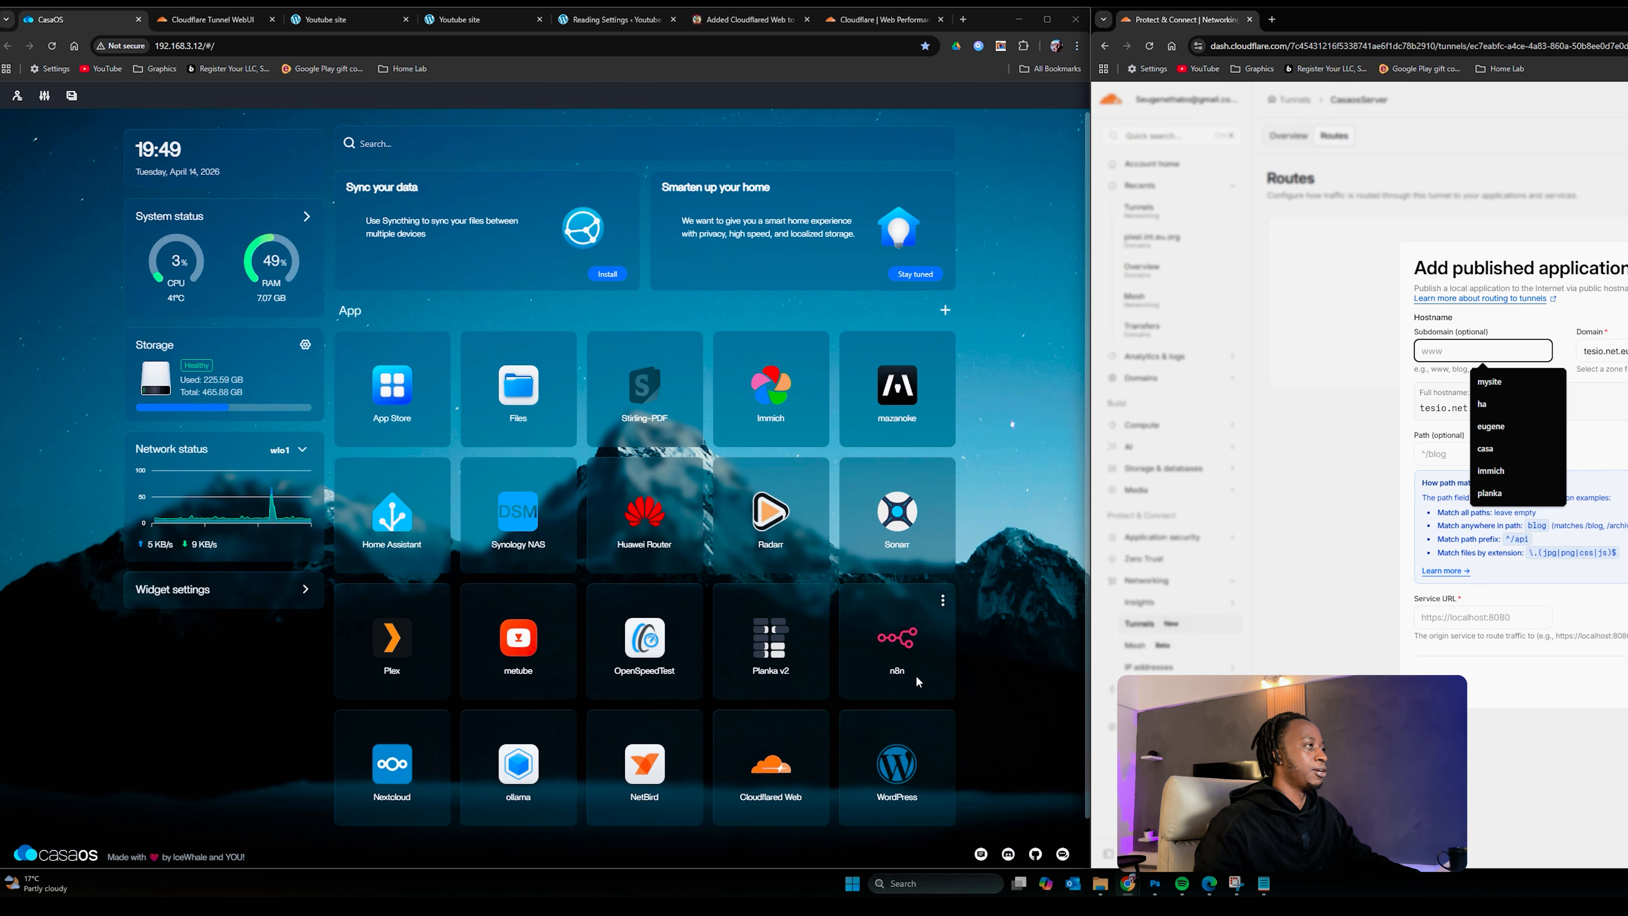
click(875, 771)
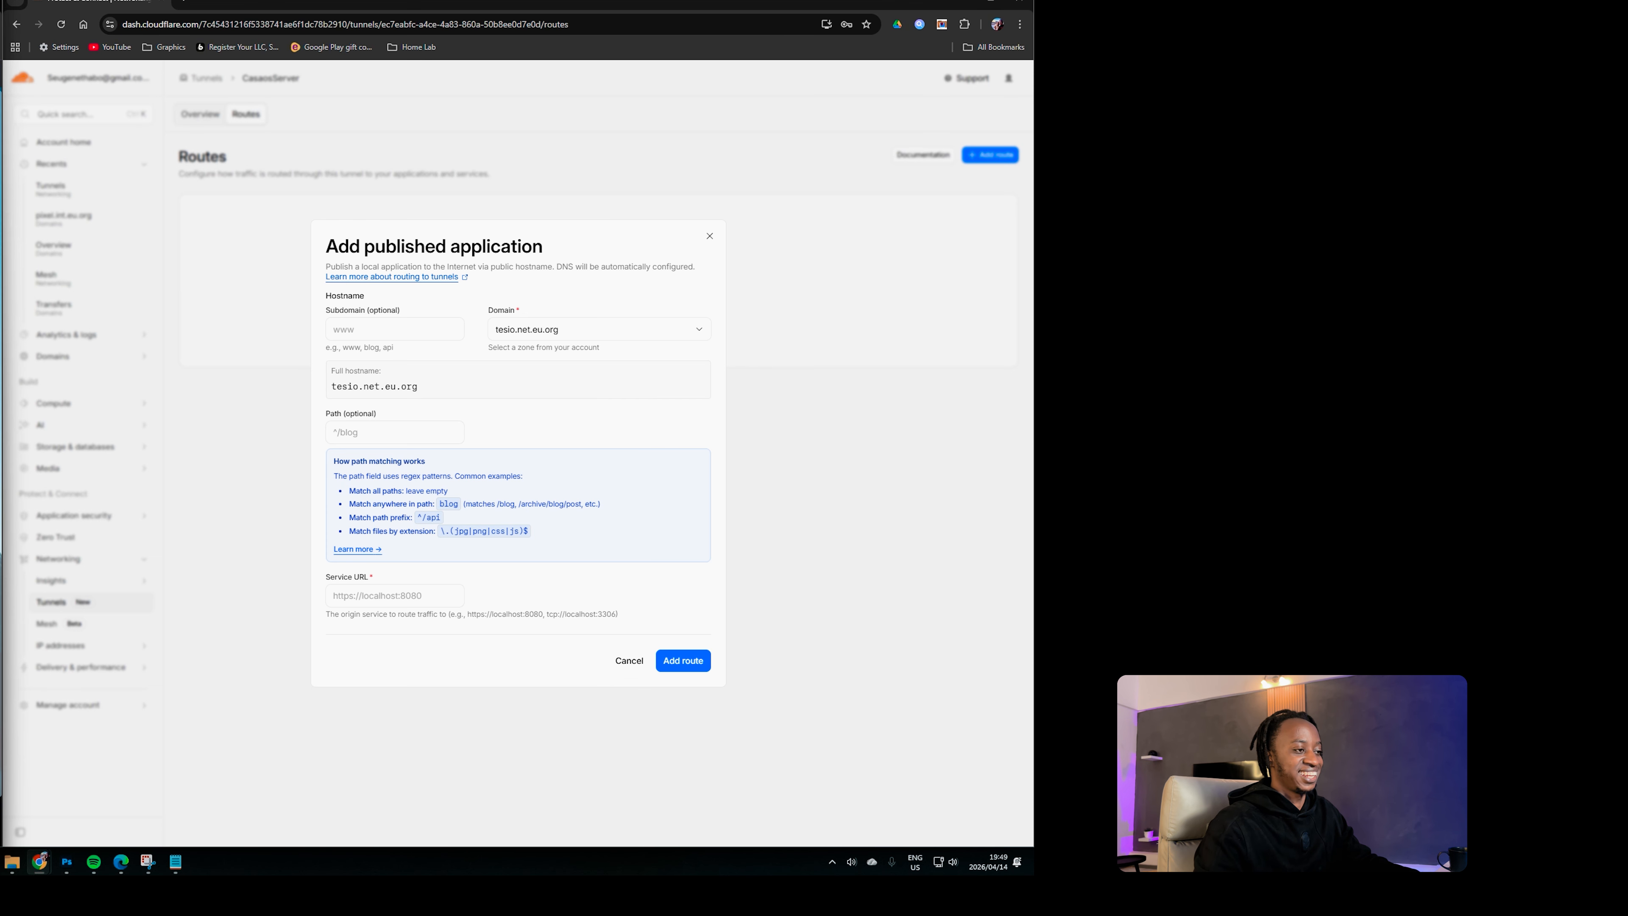
click(367, 331)
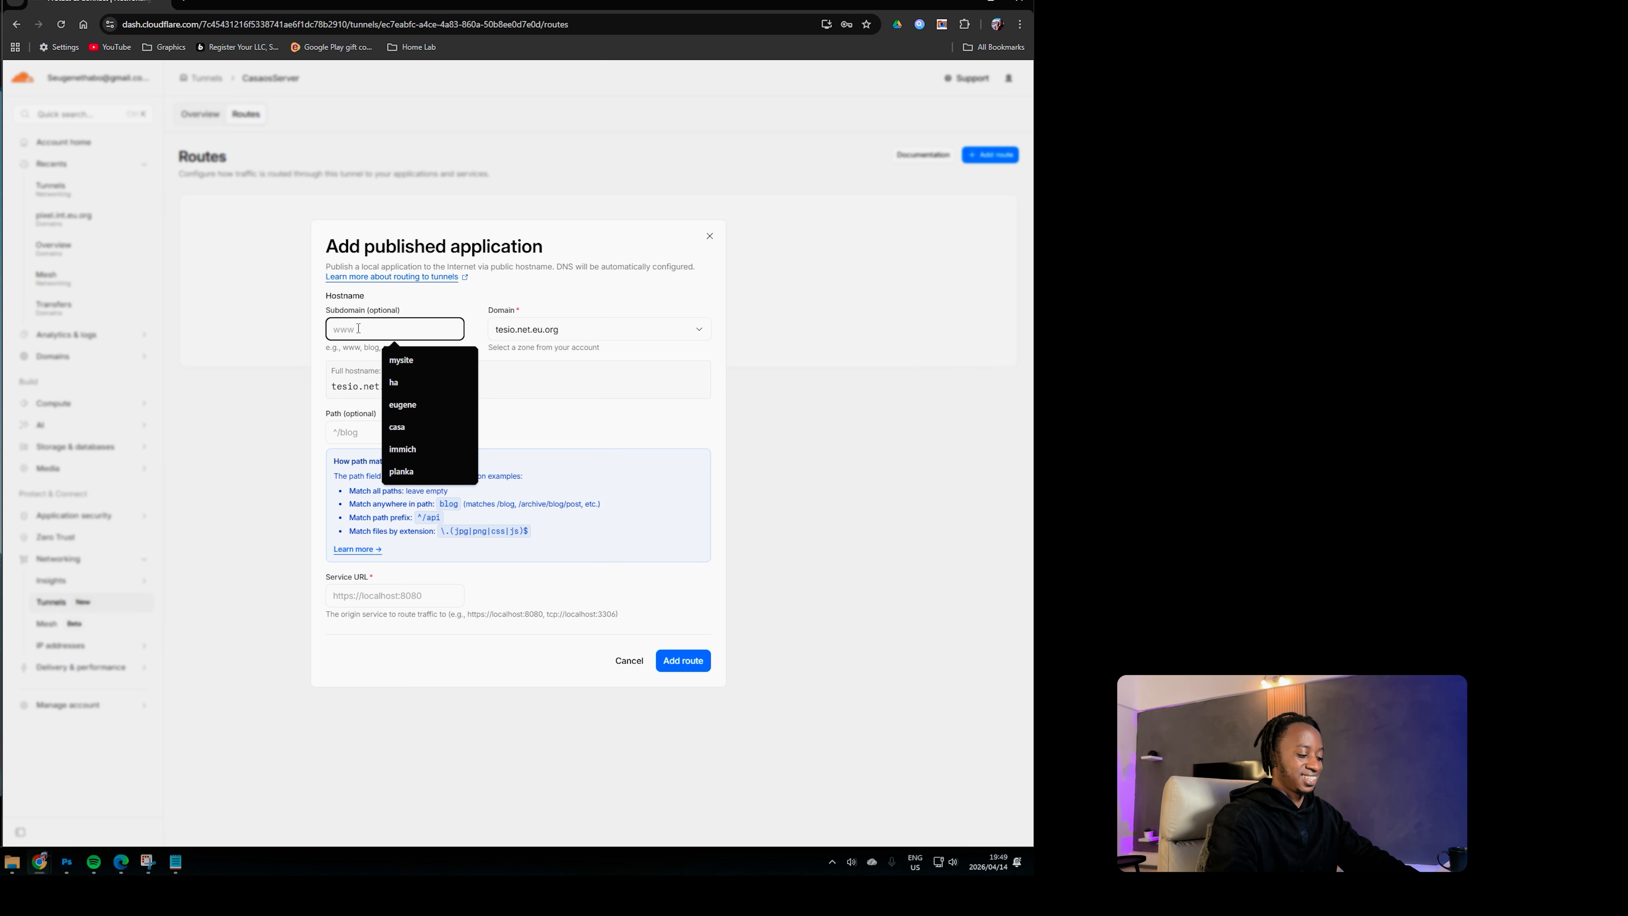
text(youtubesite)
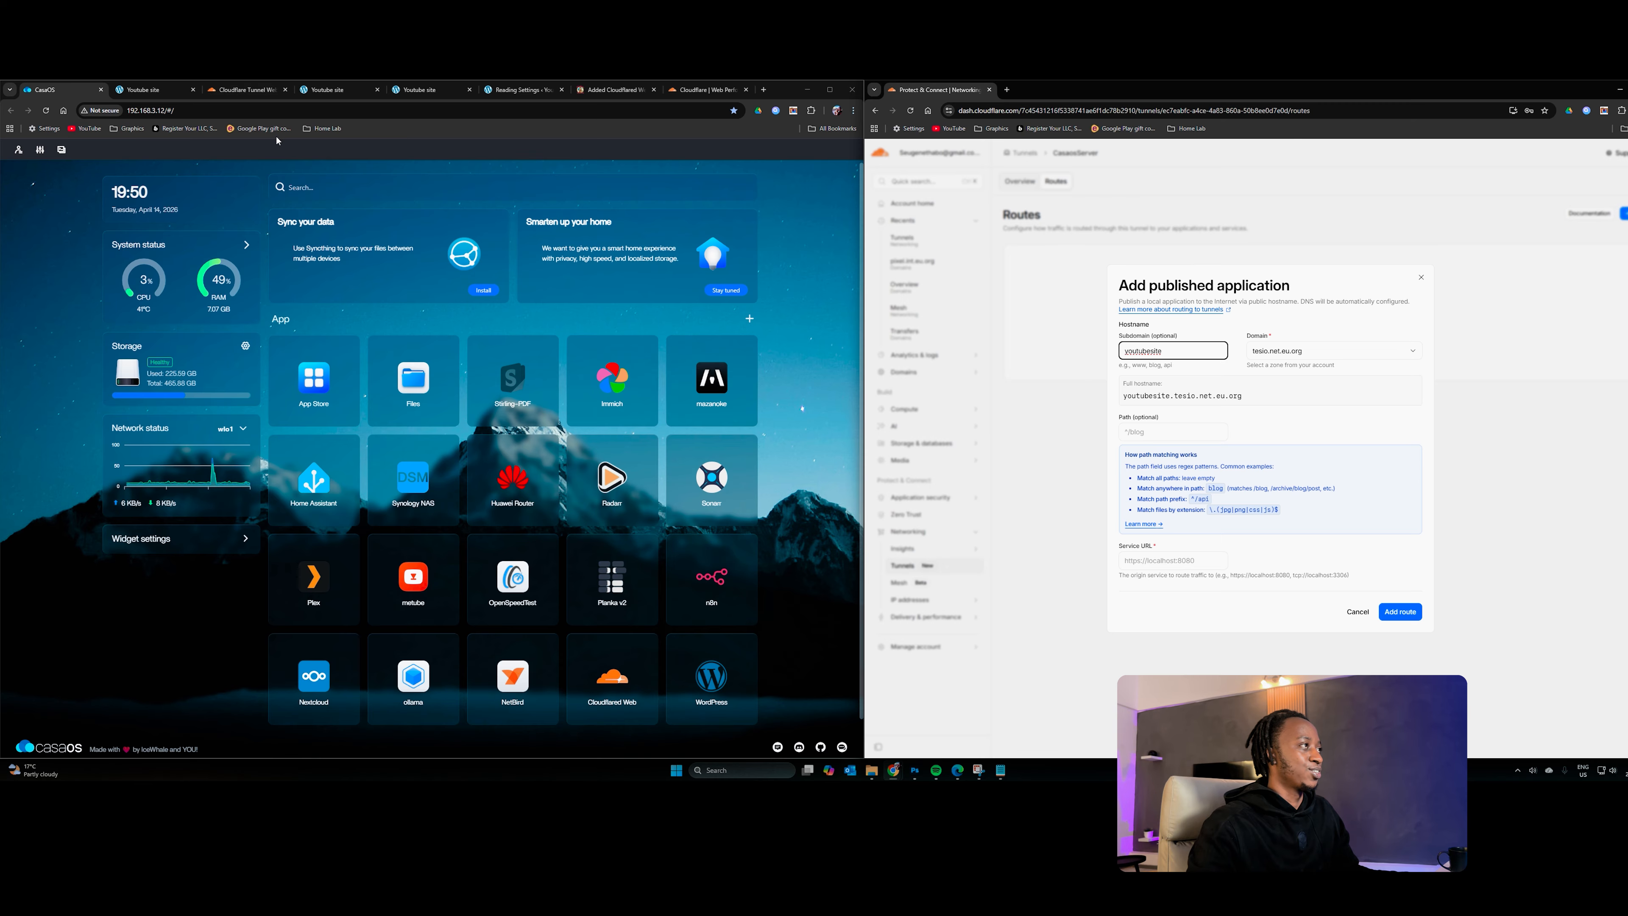
click(153, 89)
click(194, 113)
key(ctrl+c)
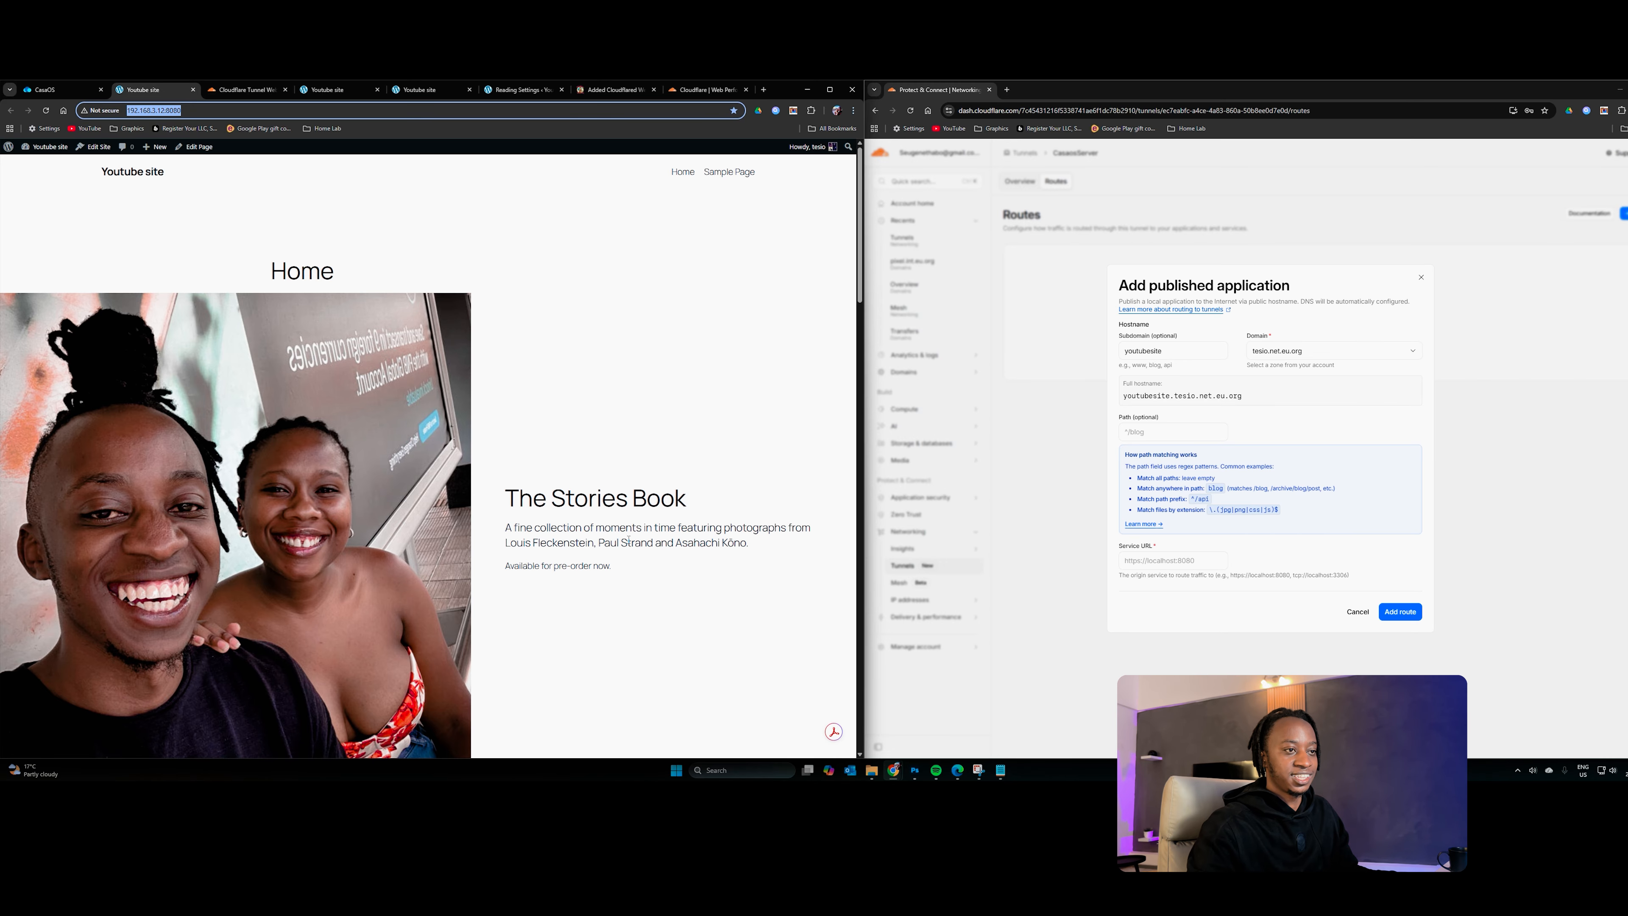
click(1193, 560)
key(ctrl+v)
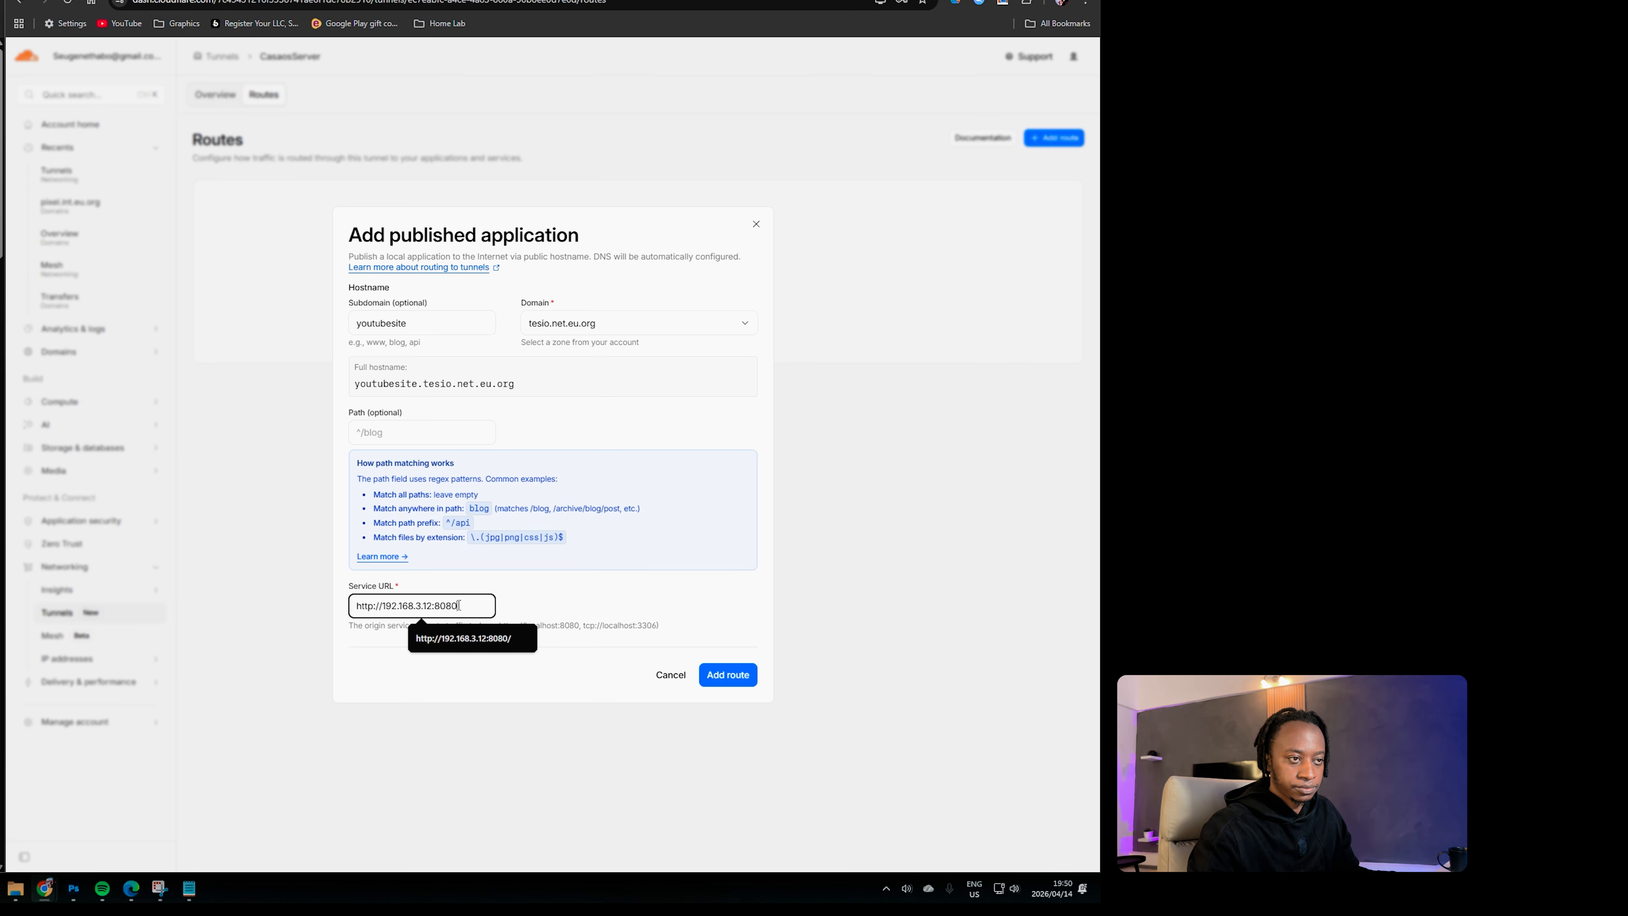
drag(466, 607, 299, 603)
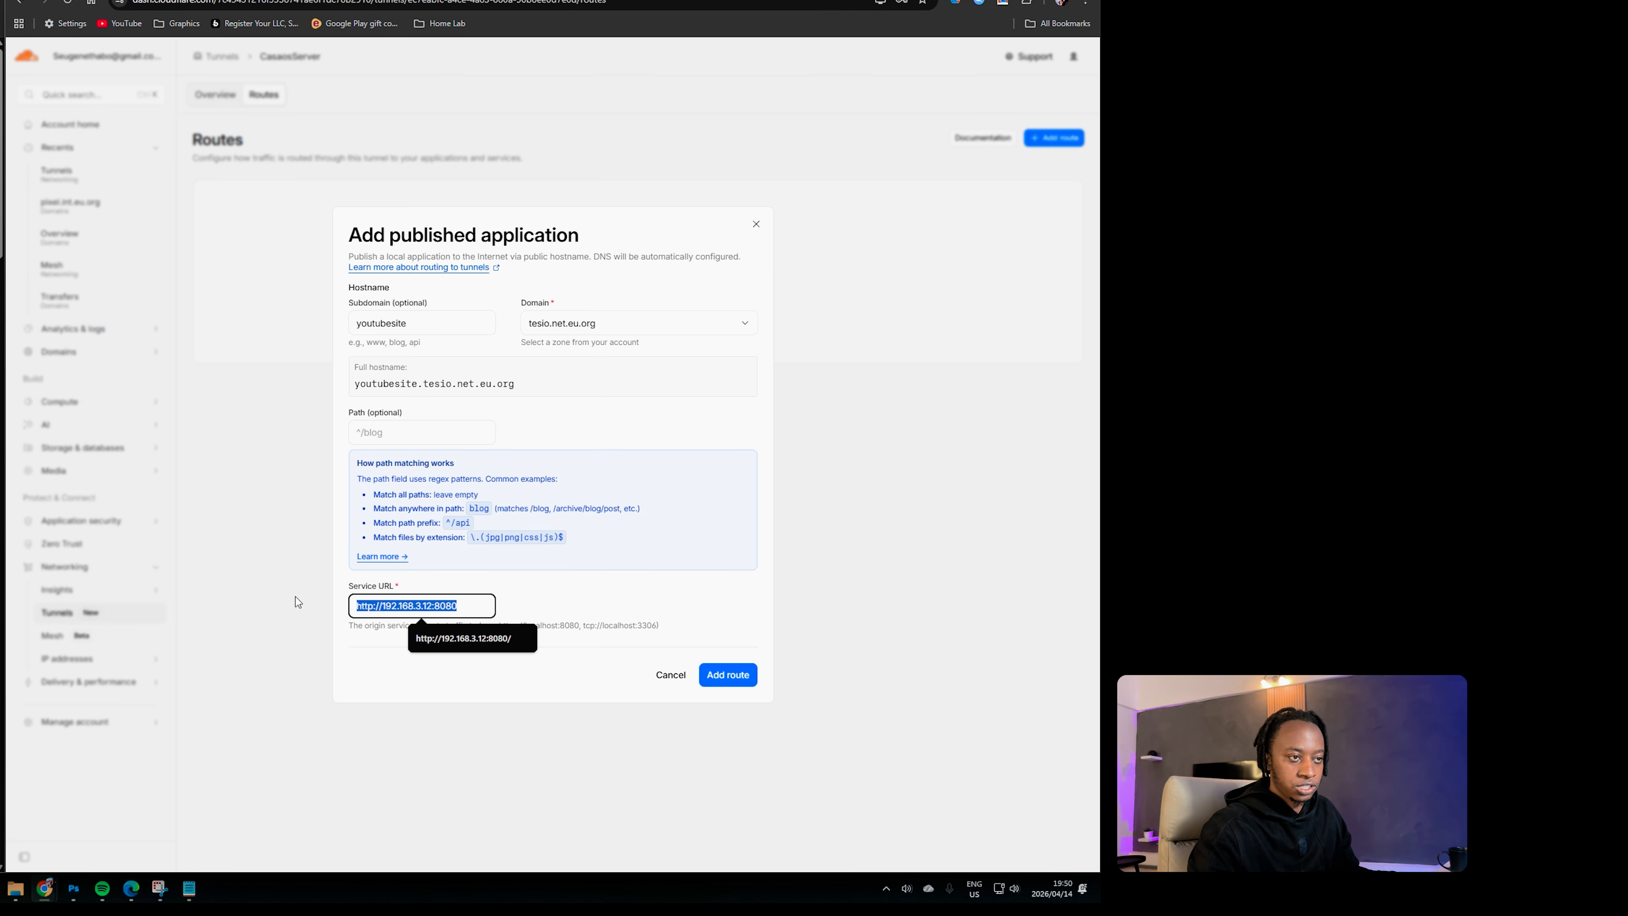
key(ctrl+v)
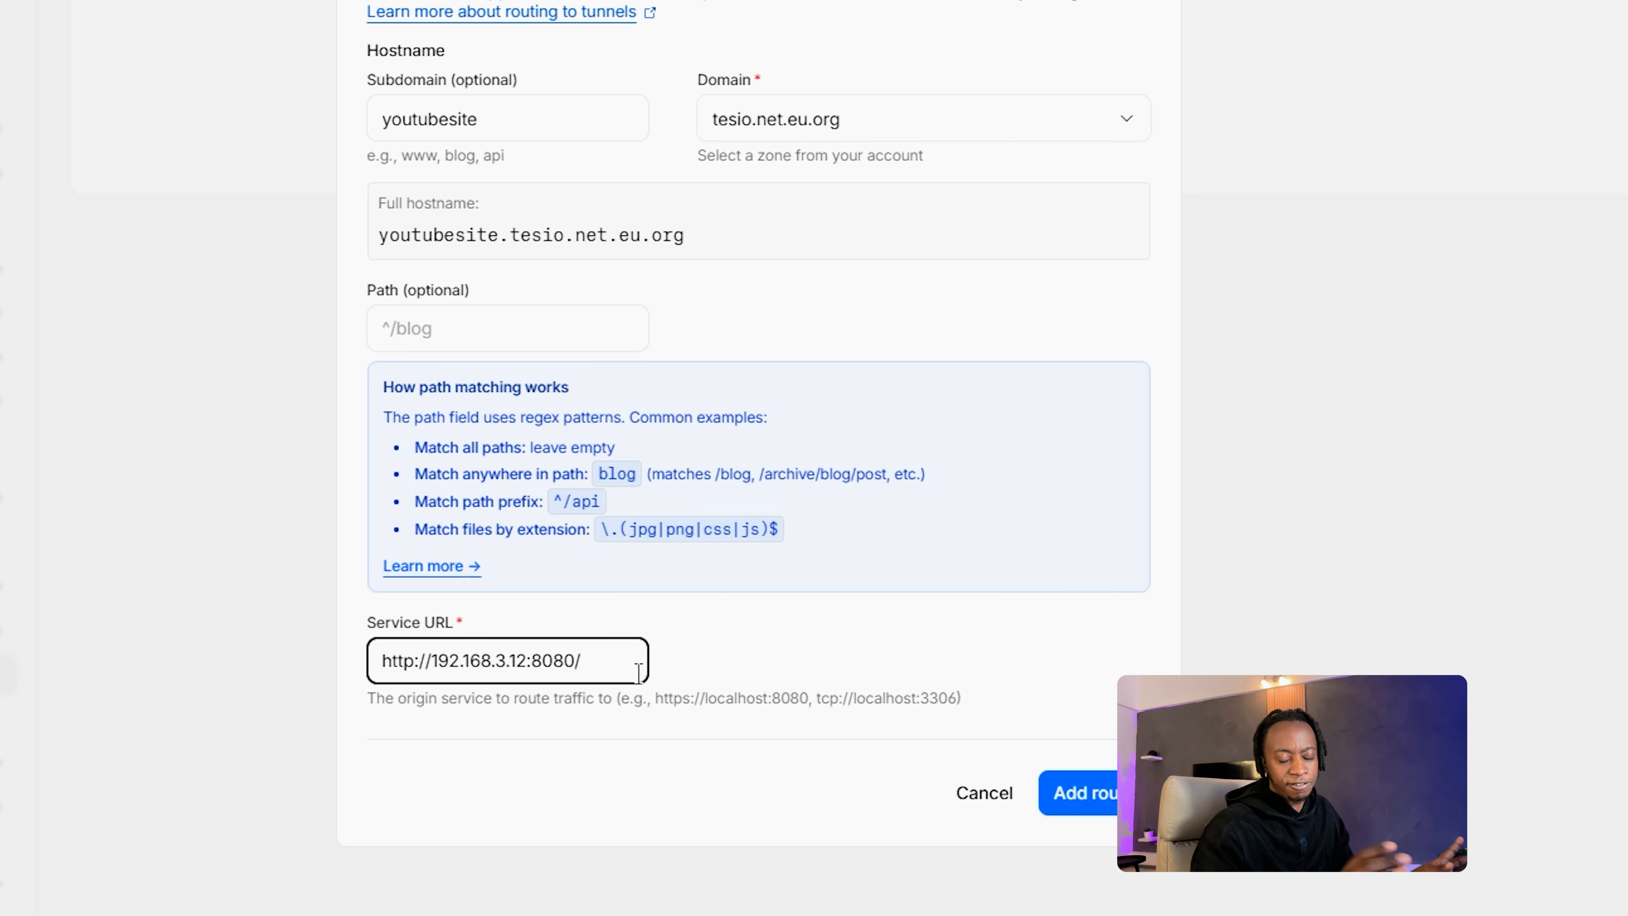
key(BackSpace)
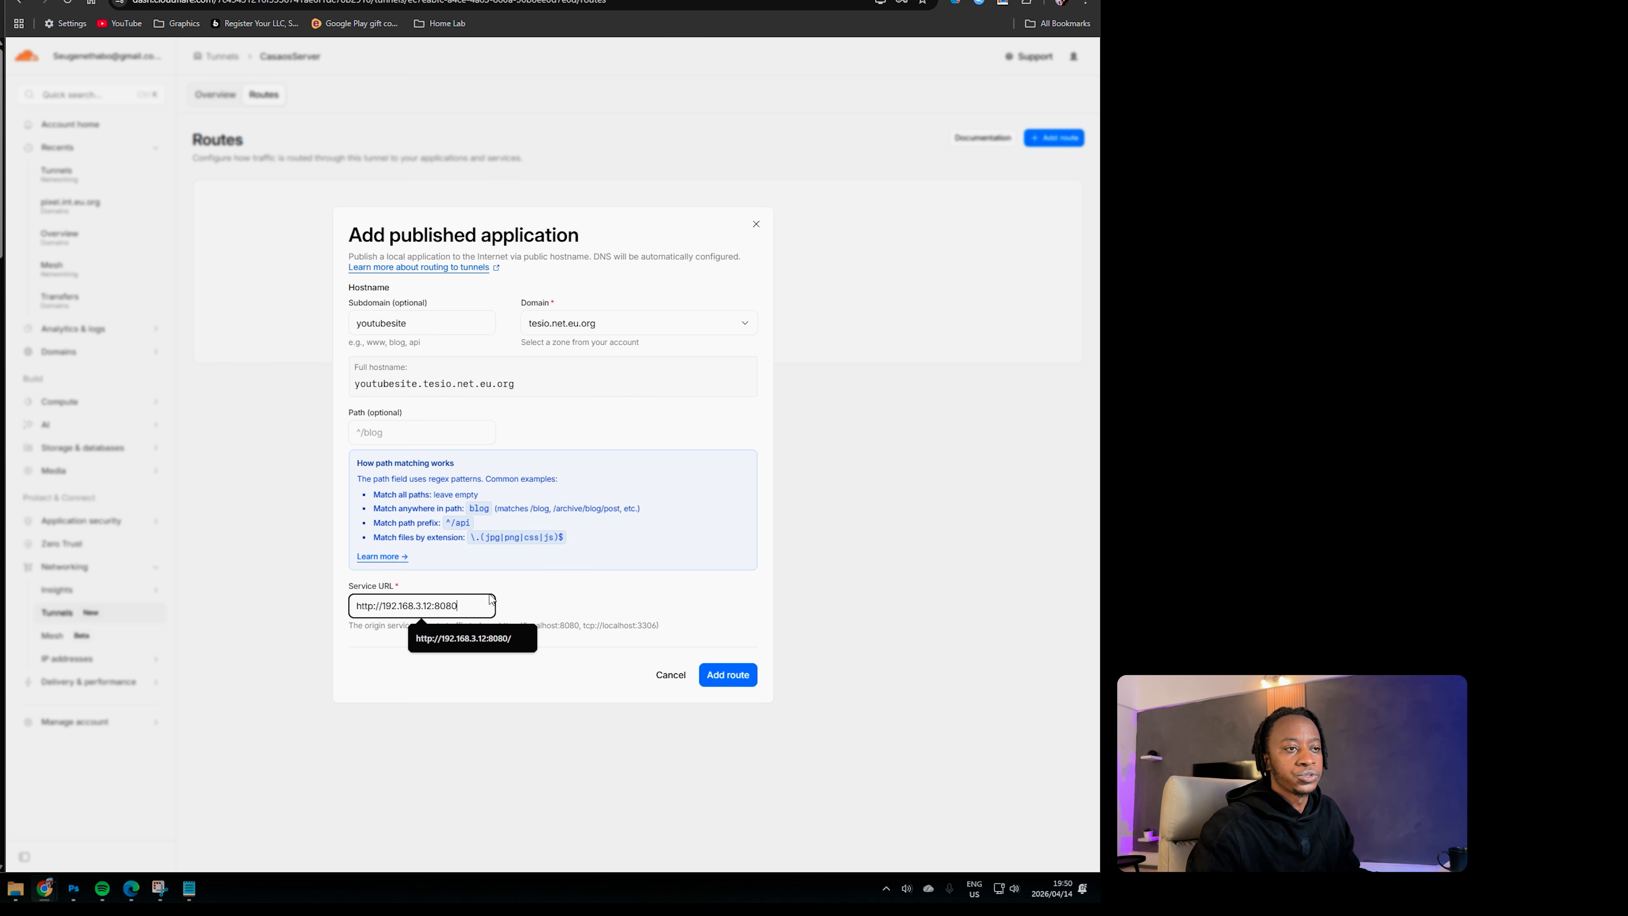
click(1100, 790)
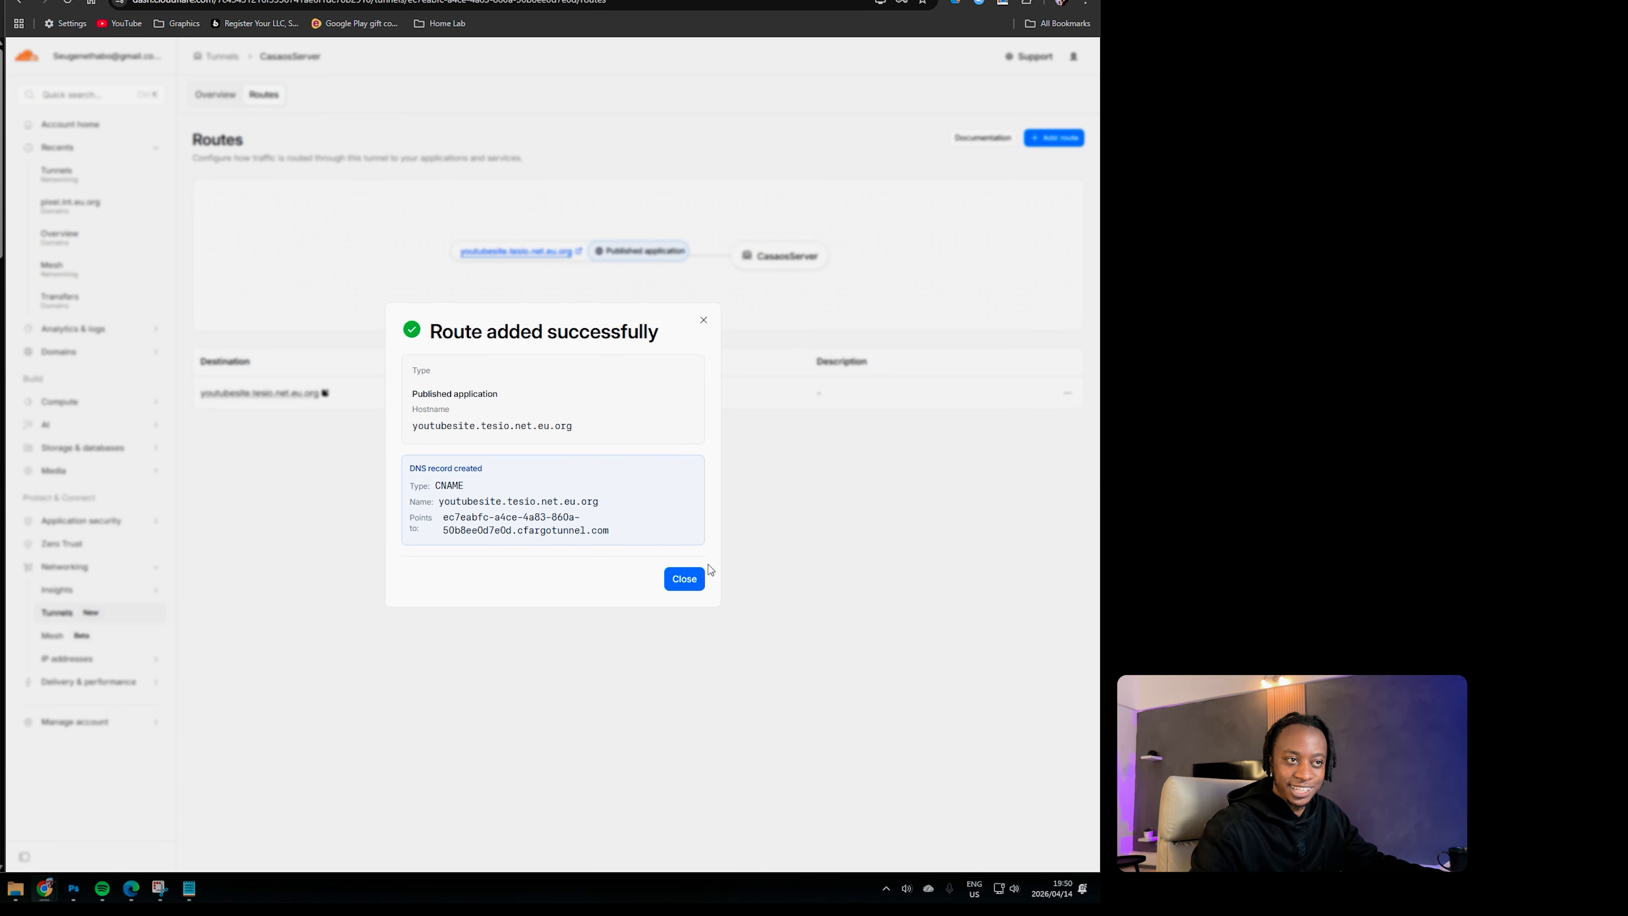
Step: Open youtubesite.tesio.net.eu.org, allow local network access, and check the site and its connection security
click(684, 577)
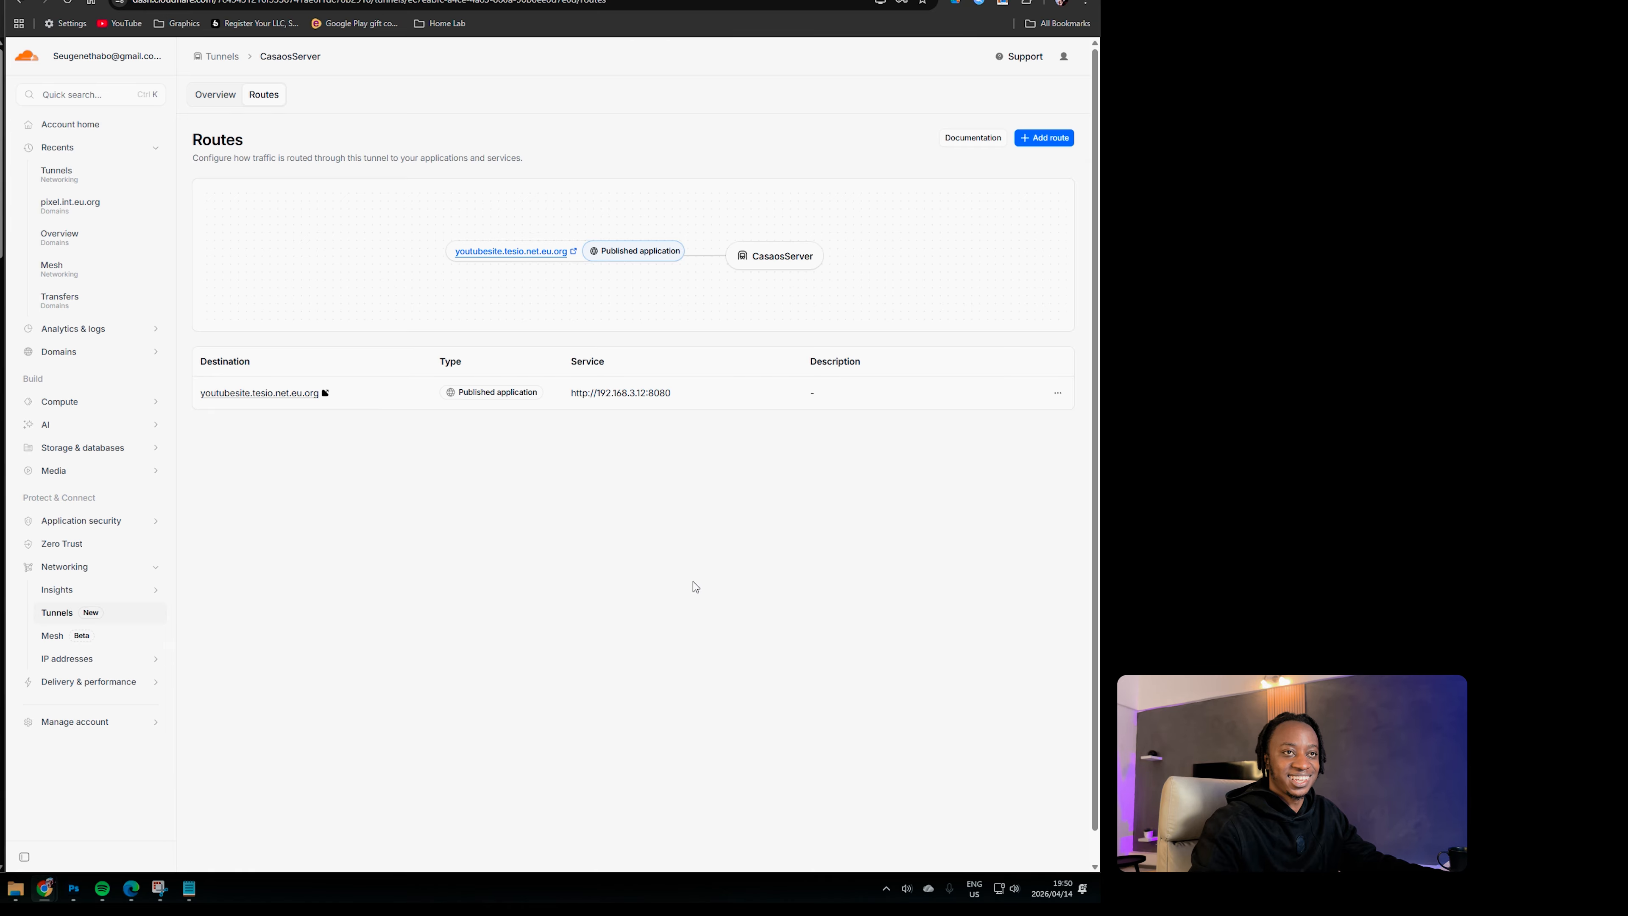
click(511, 251)
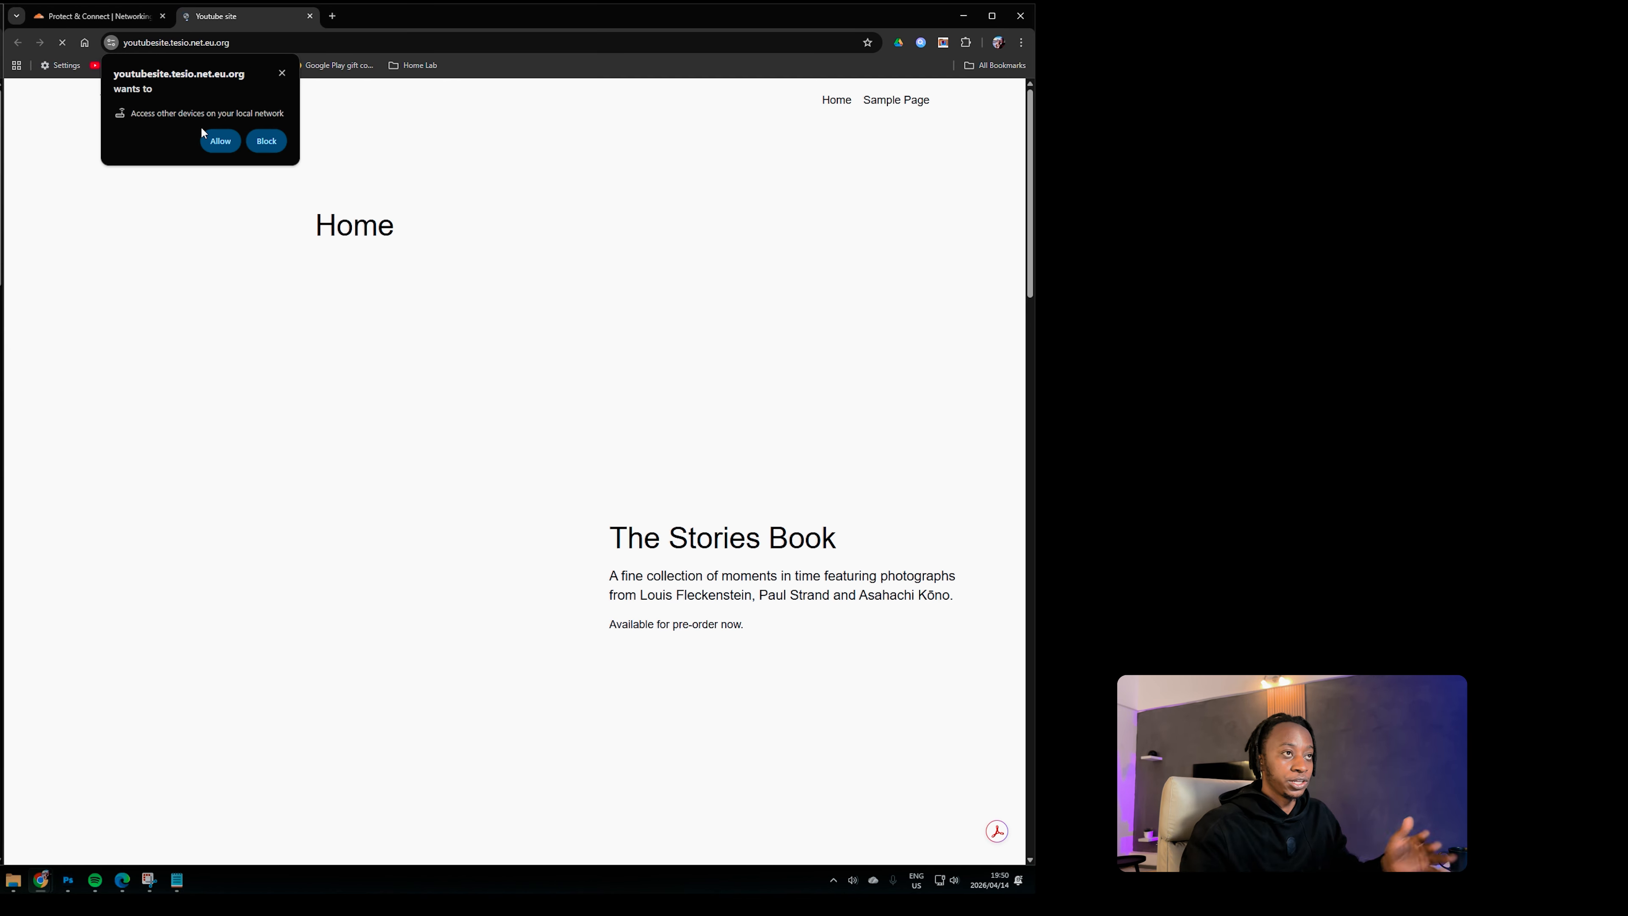
click(221, 140)
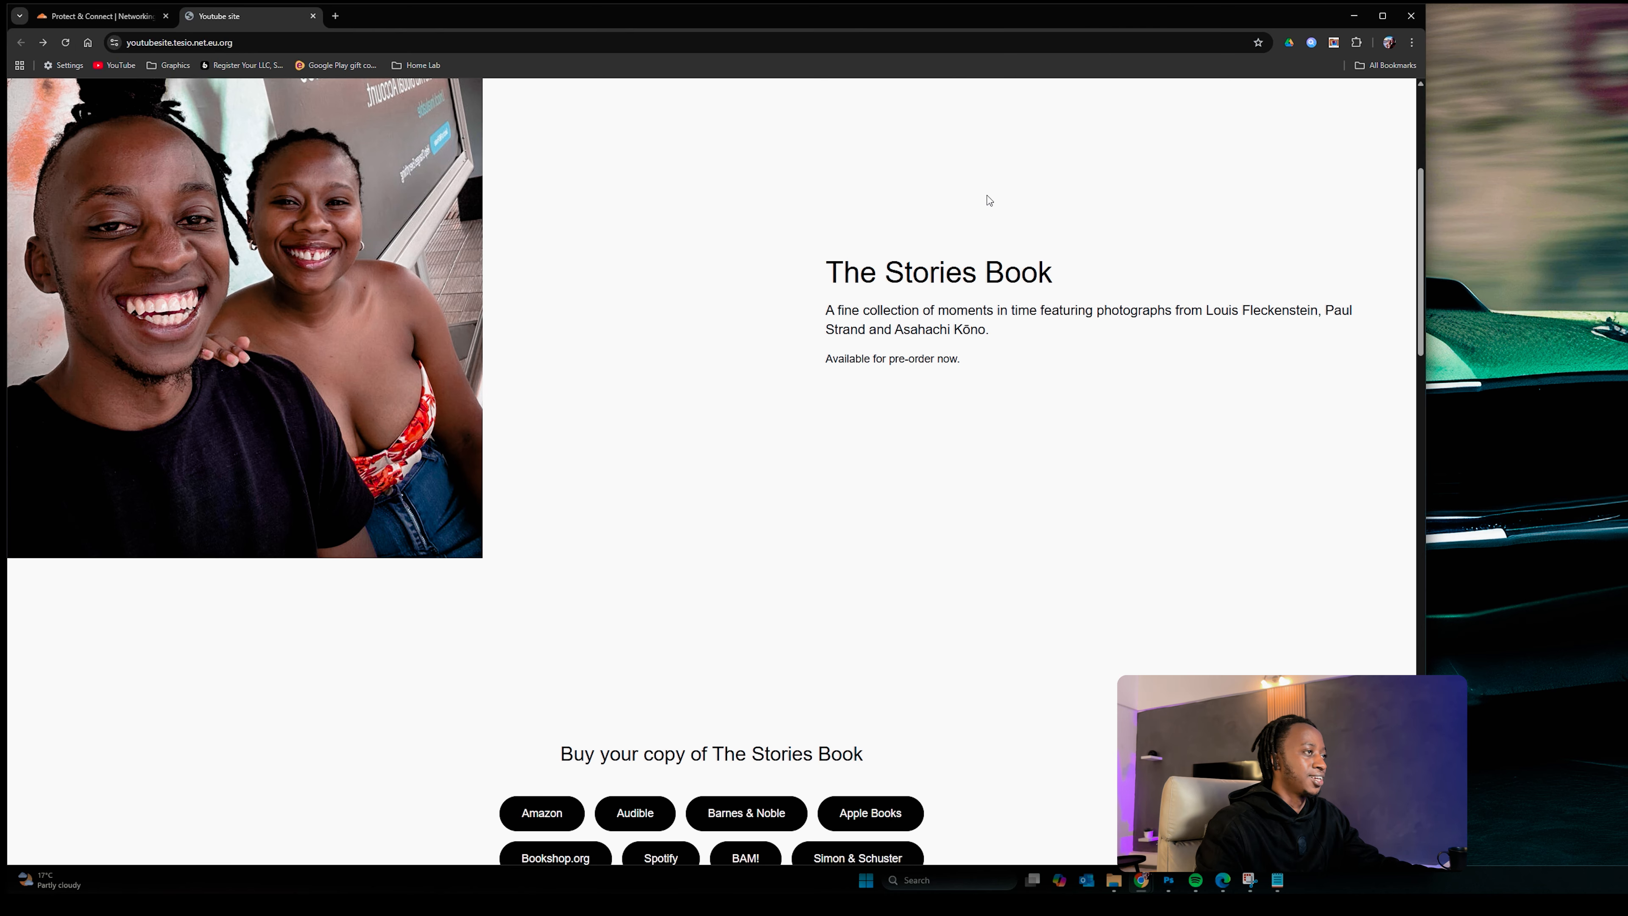
scroll(980, 250, down, 10)
scroll(792, 338, up, 18)
scroll(791, 338, down, 20)
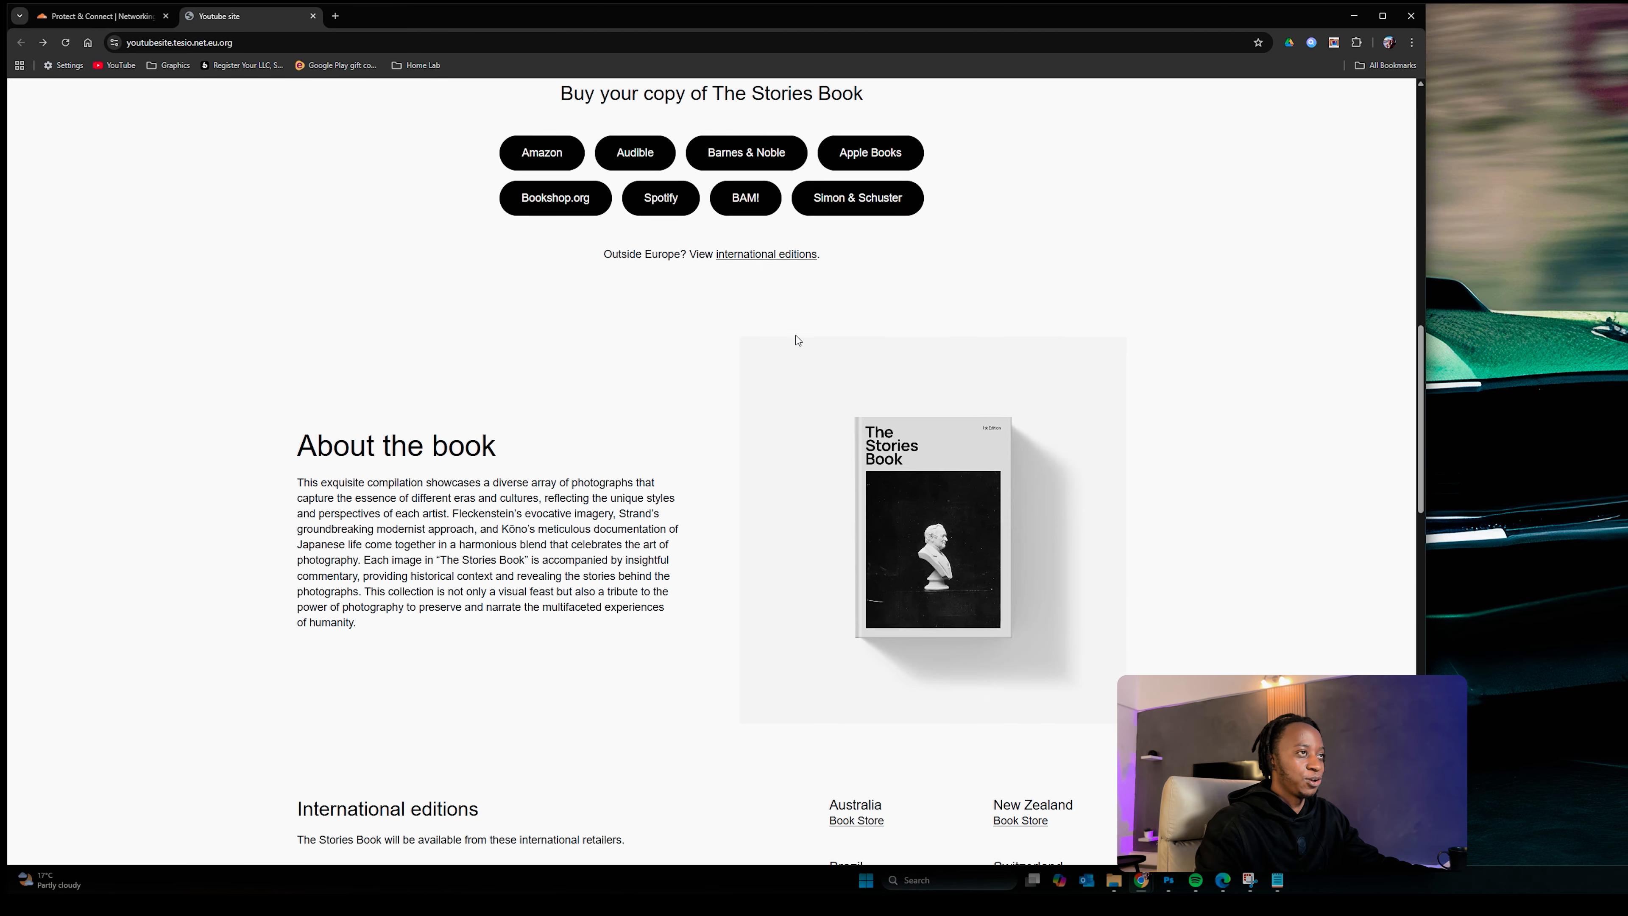
scroll(819, 355, up, 18)
scroll(821, 348, down, 12)
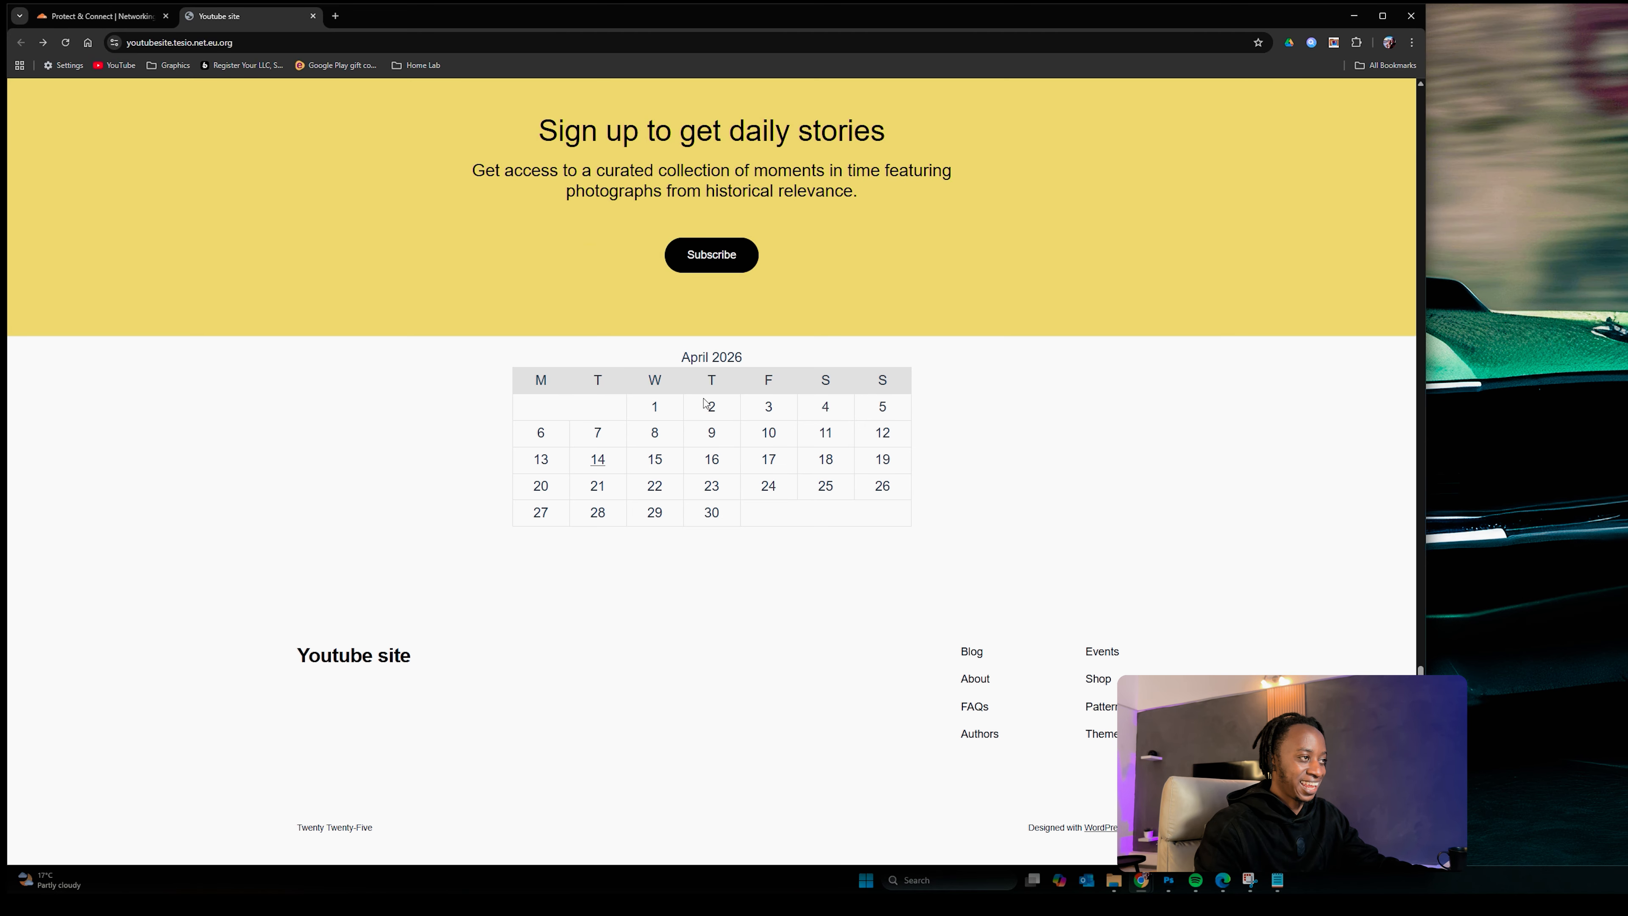
scroll(783, 471, up, 20)
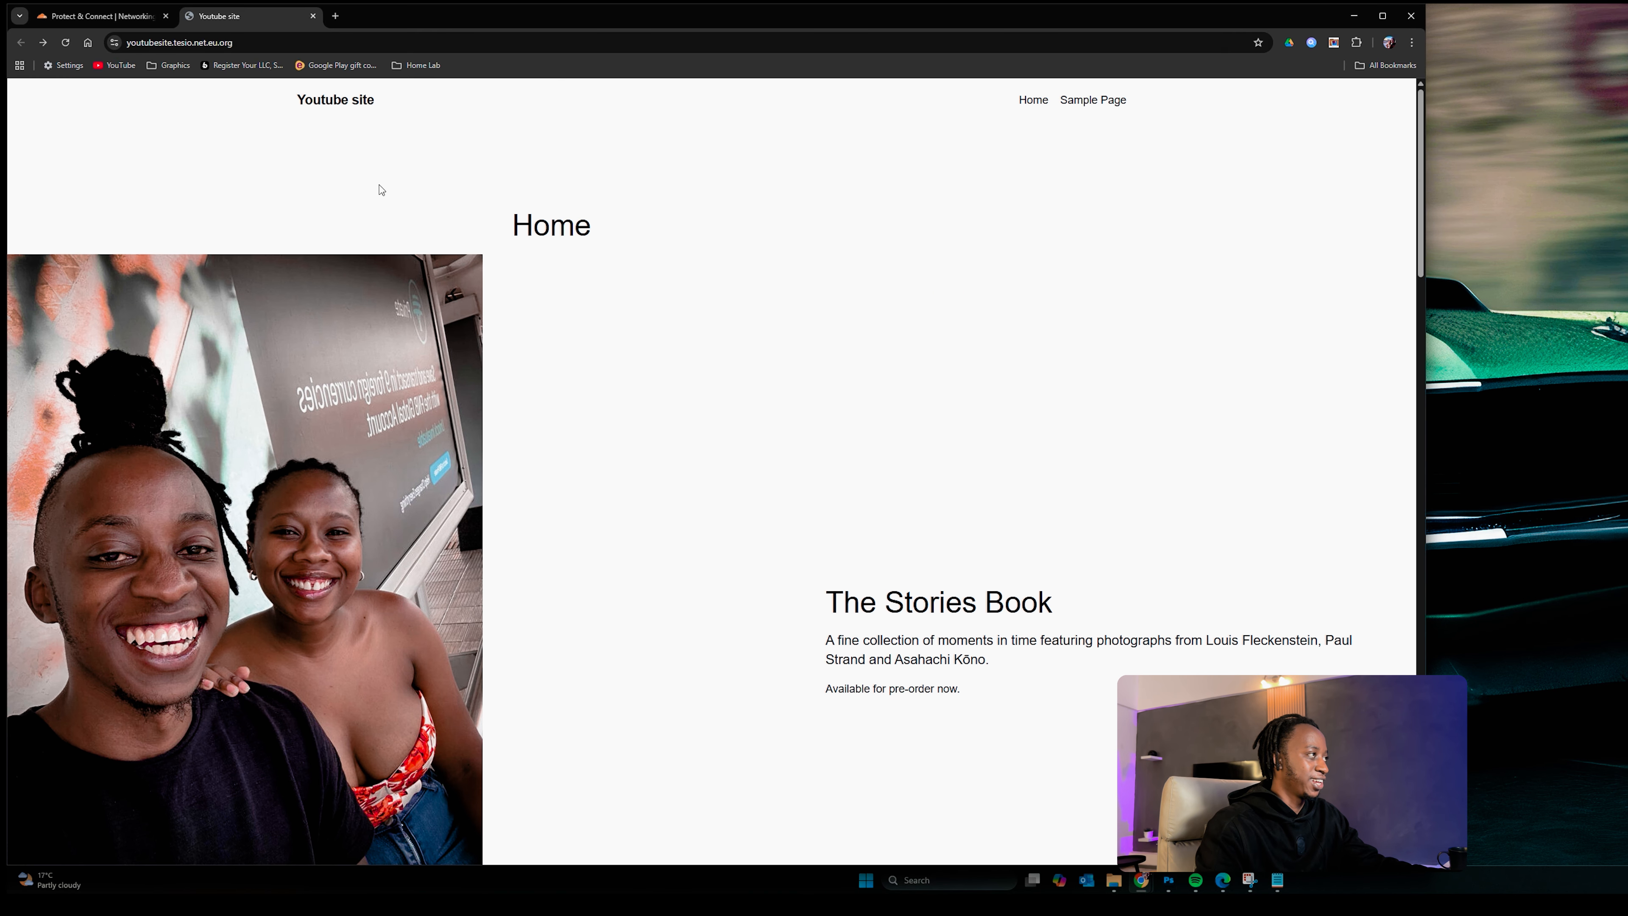
click(114, 43)
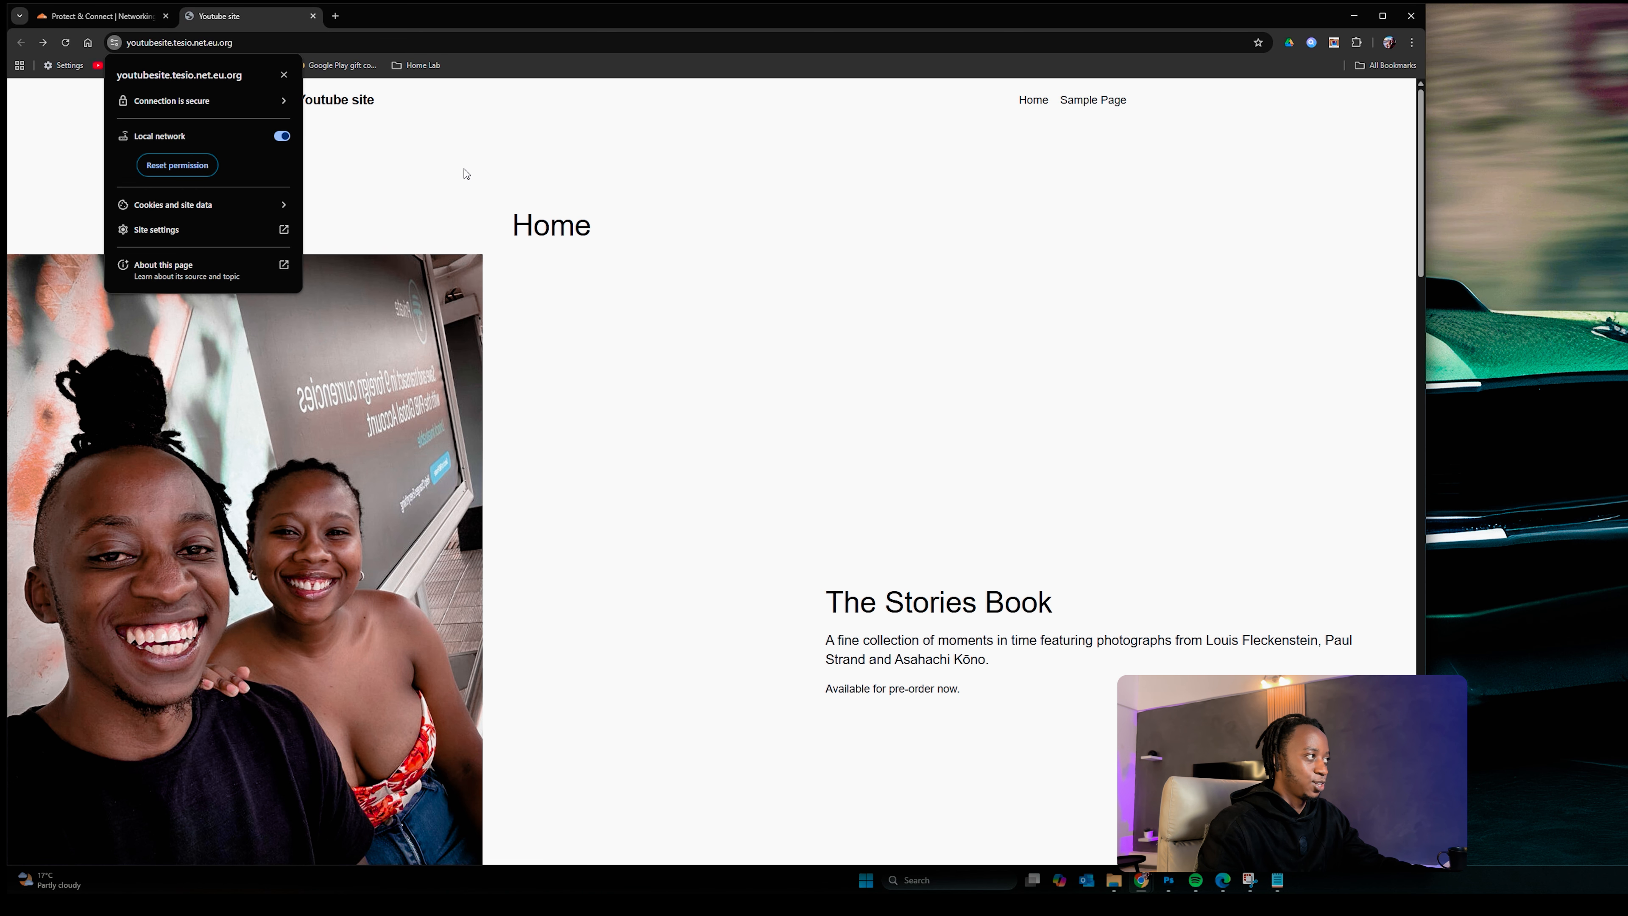
scroll(803, 348, down, 20)
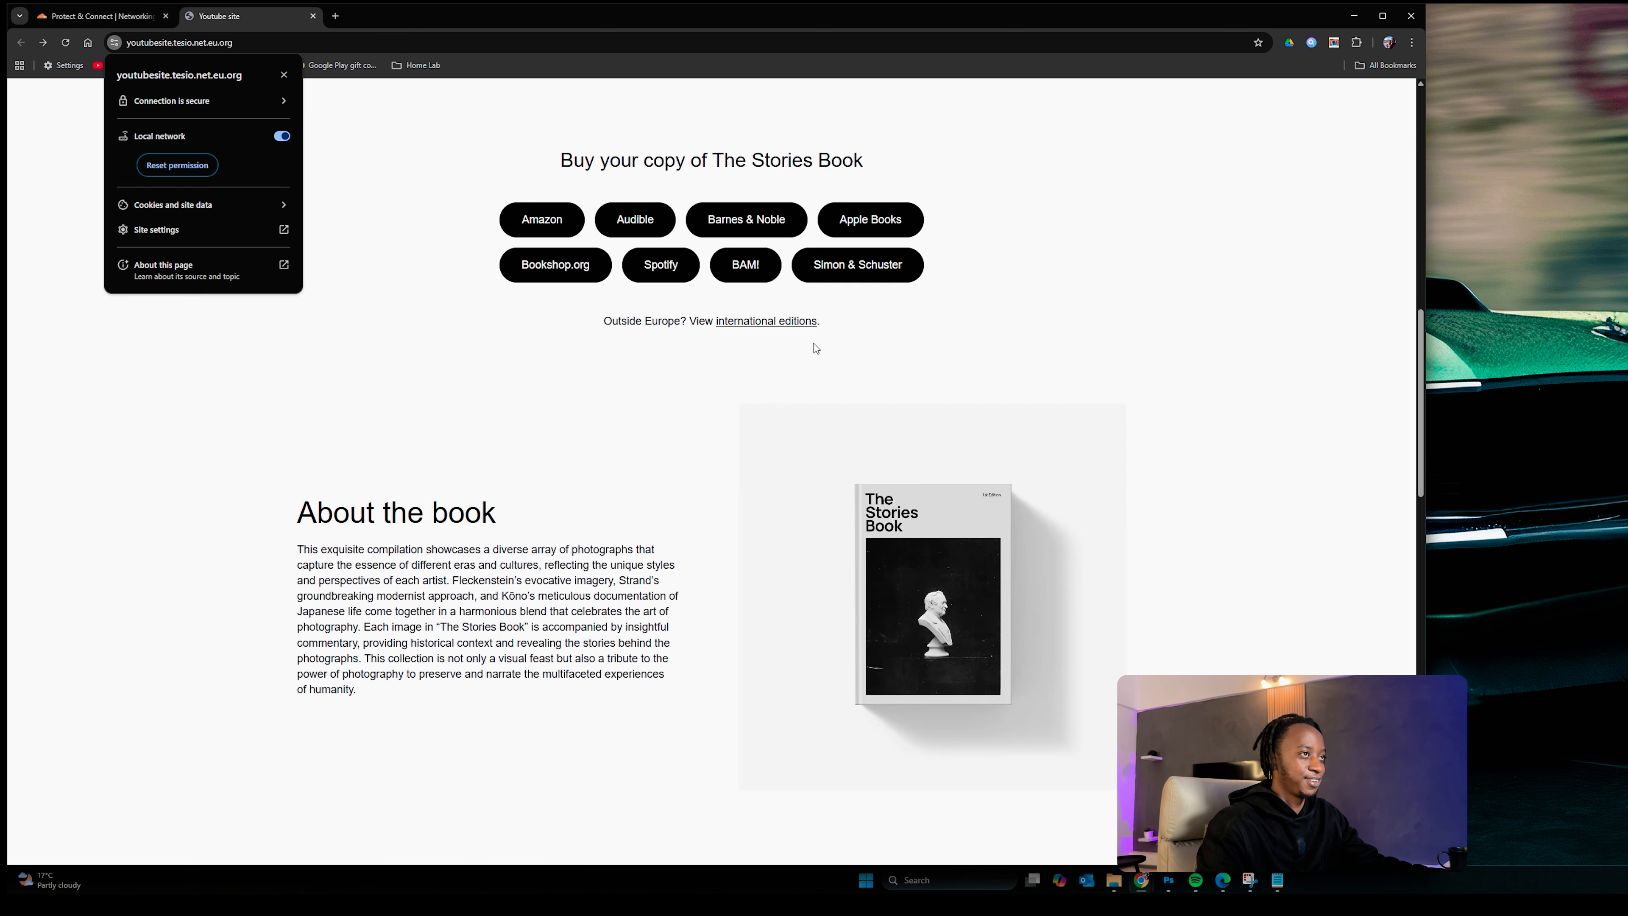
scroll(818, 356, up, 15)
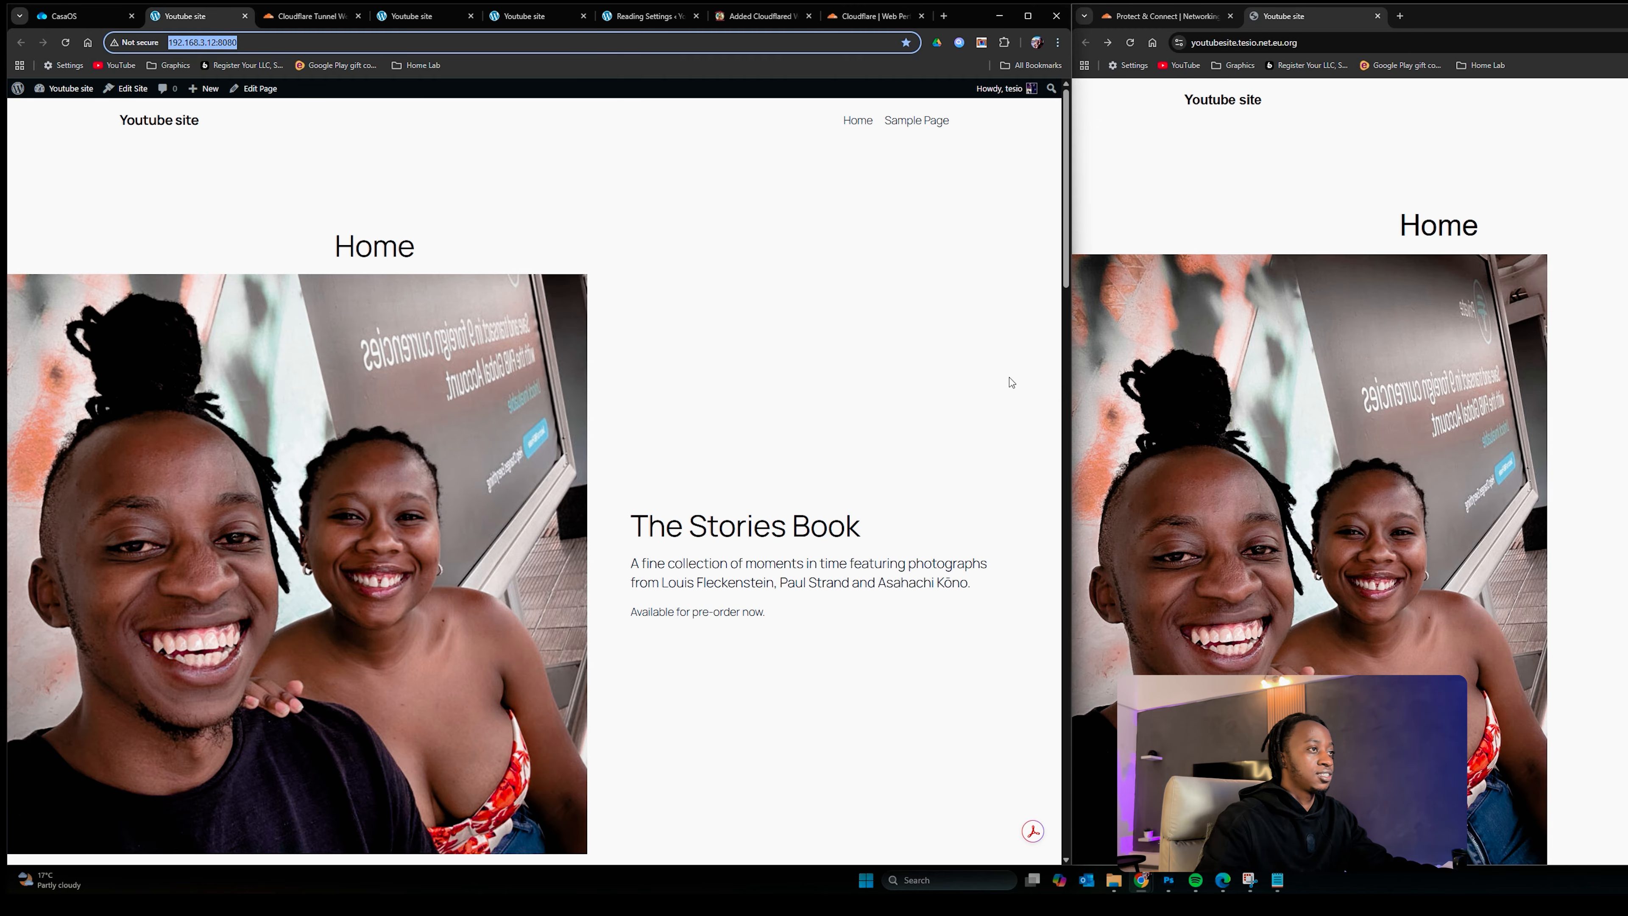
scroll(1374, 349, down, 10)
scroll(1373, 348, up, 10)
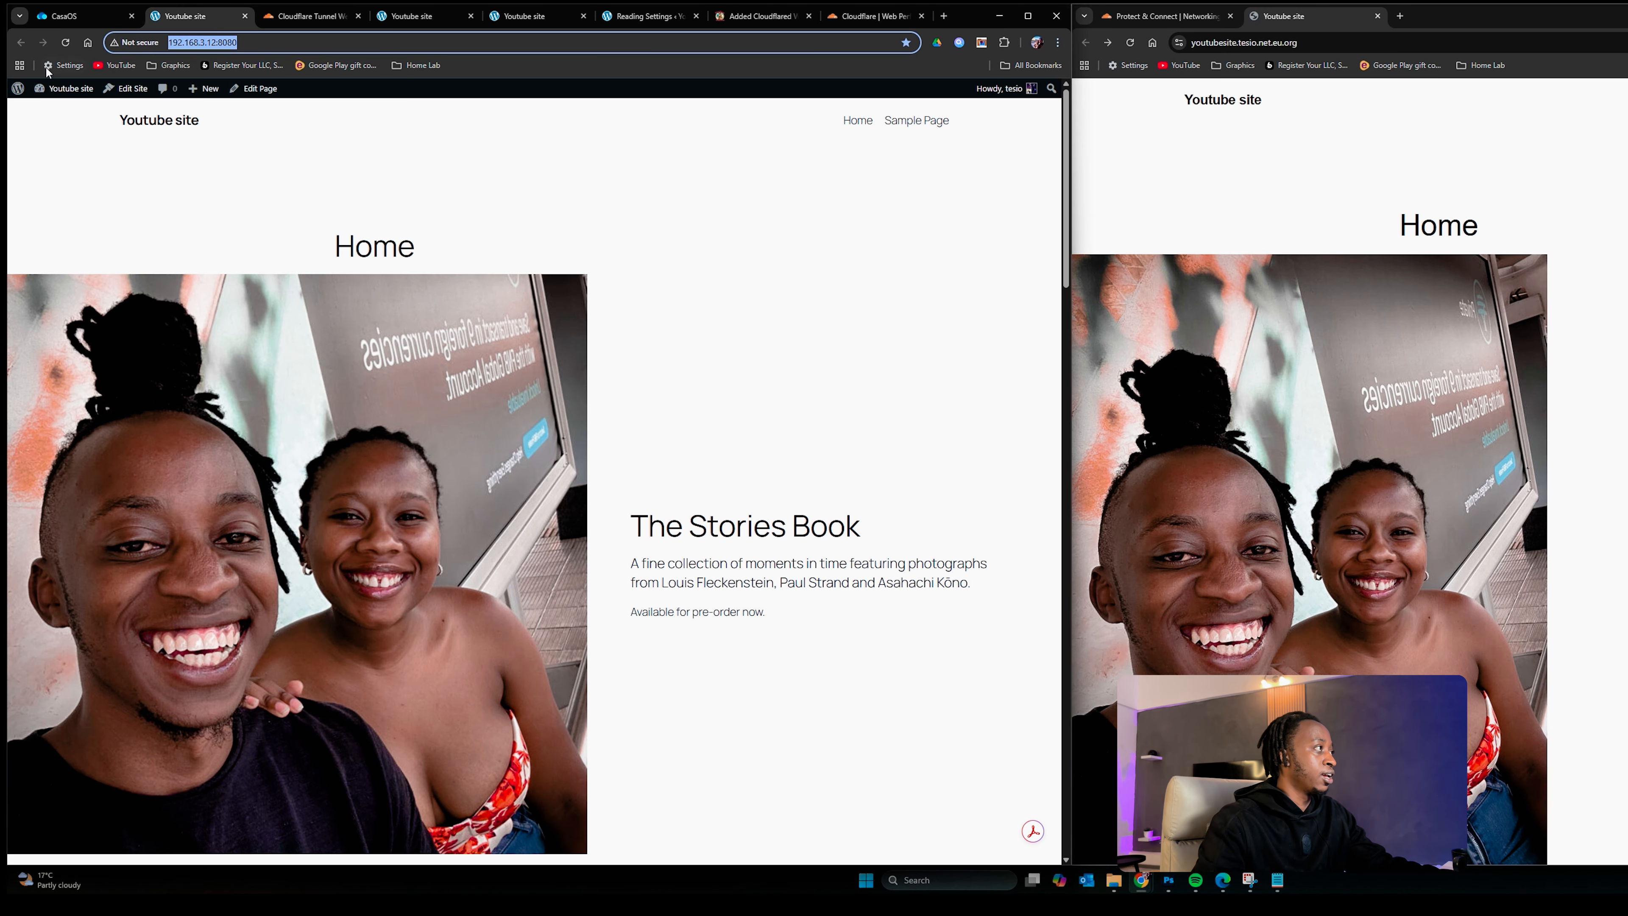
Step: Launch Mazanoke from CasaOS, copy its local IP and port, and go back to the tunnel routes
click(71, 24)
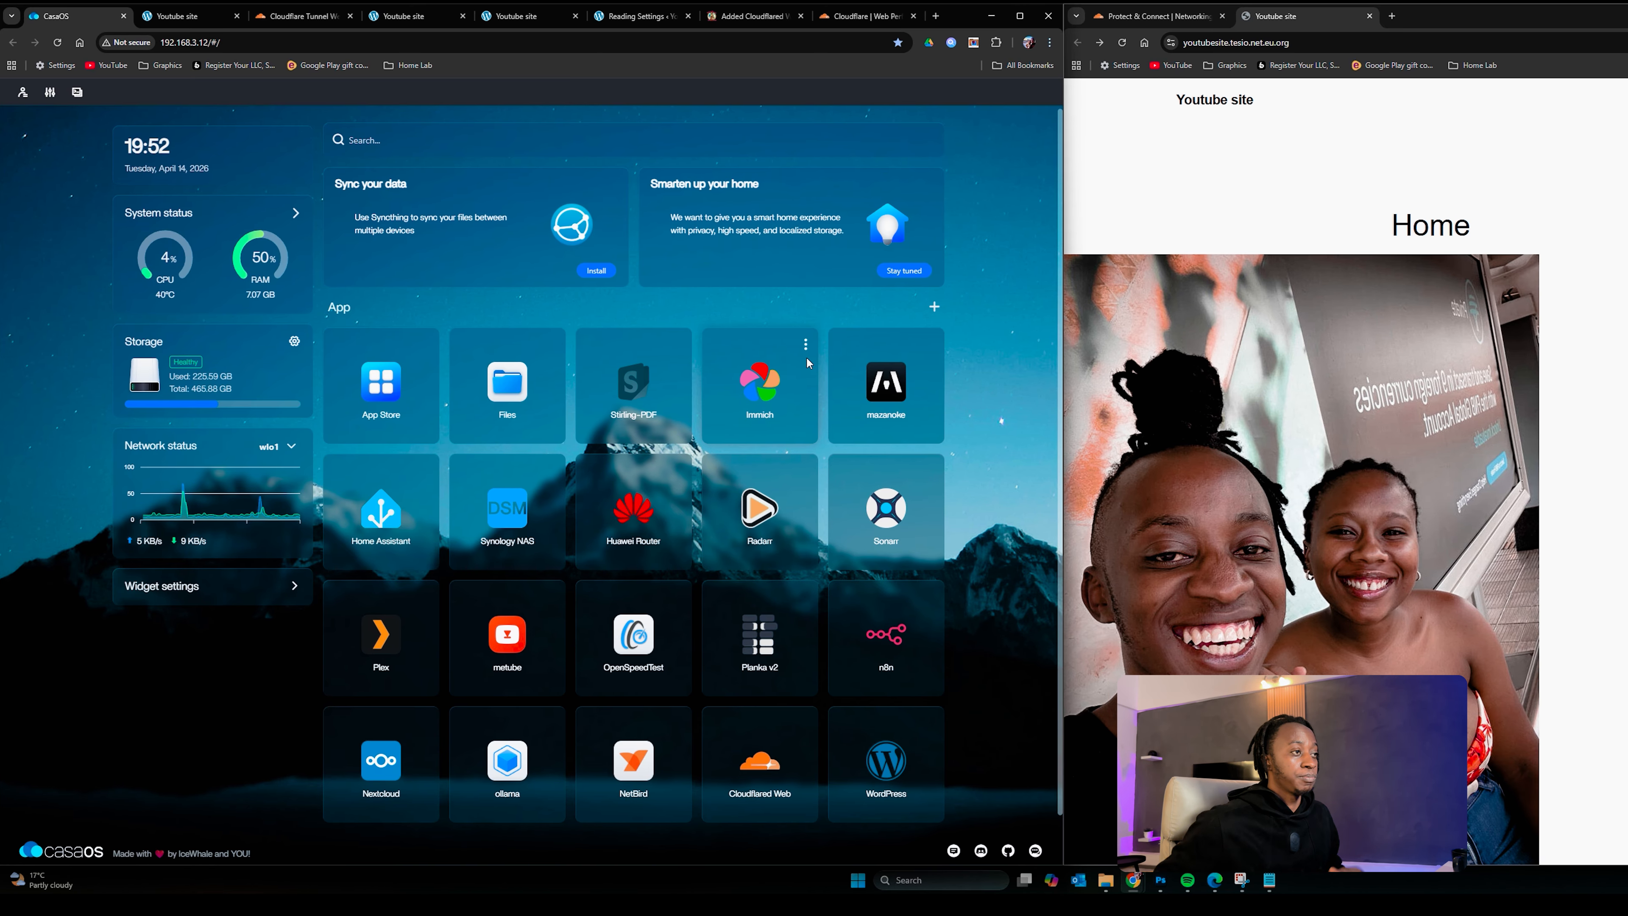
click(890, 382)
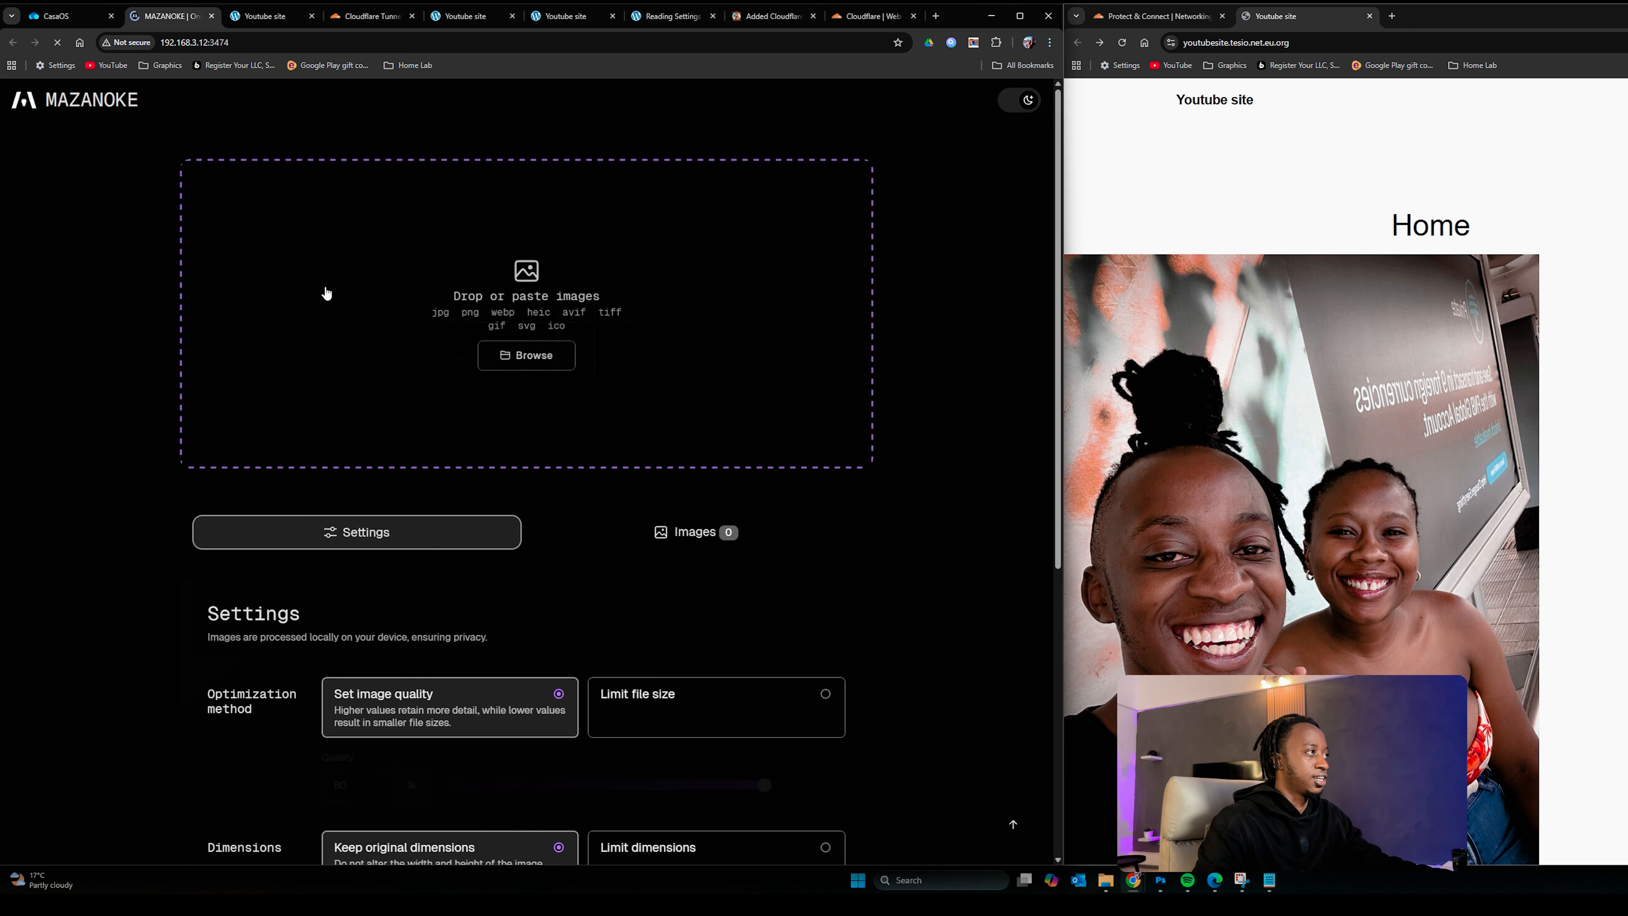
scroll(582, 545, down, 6)
scroll(581, 545, up, 6)
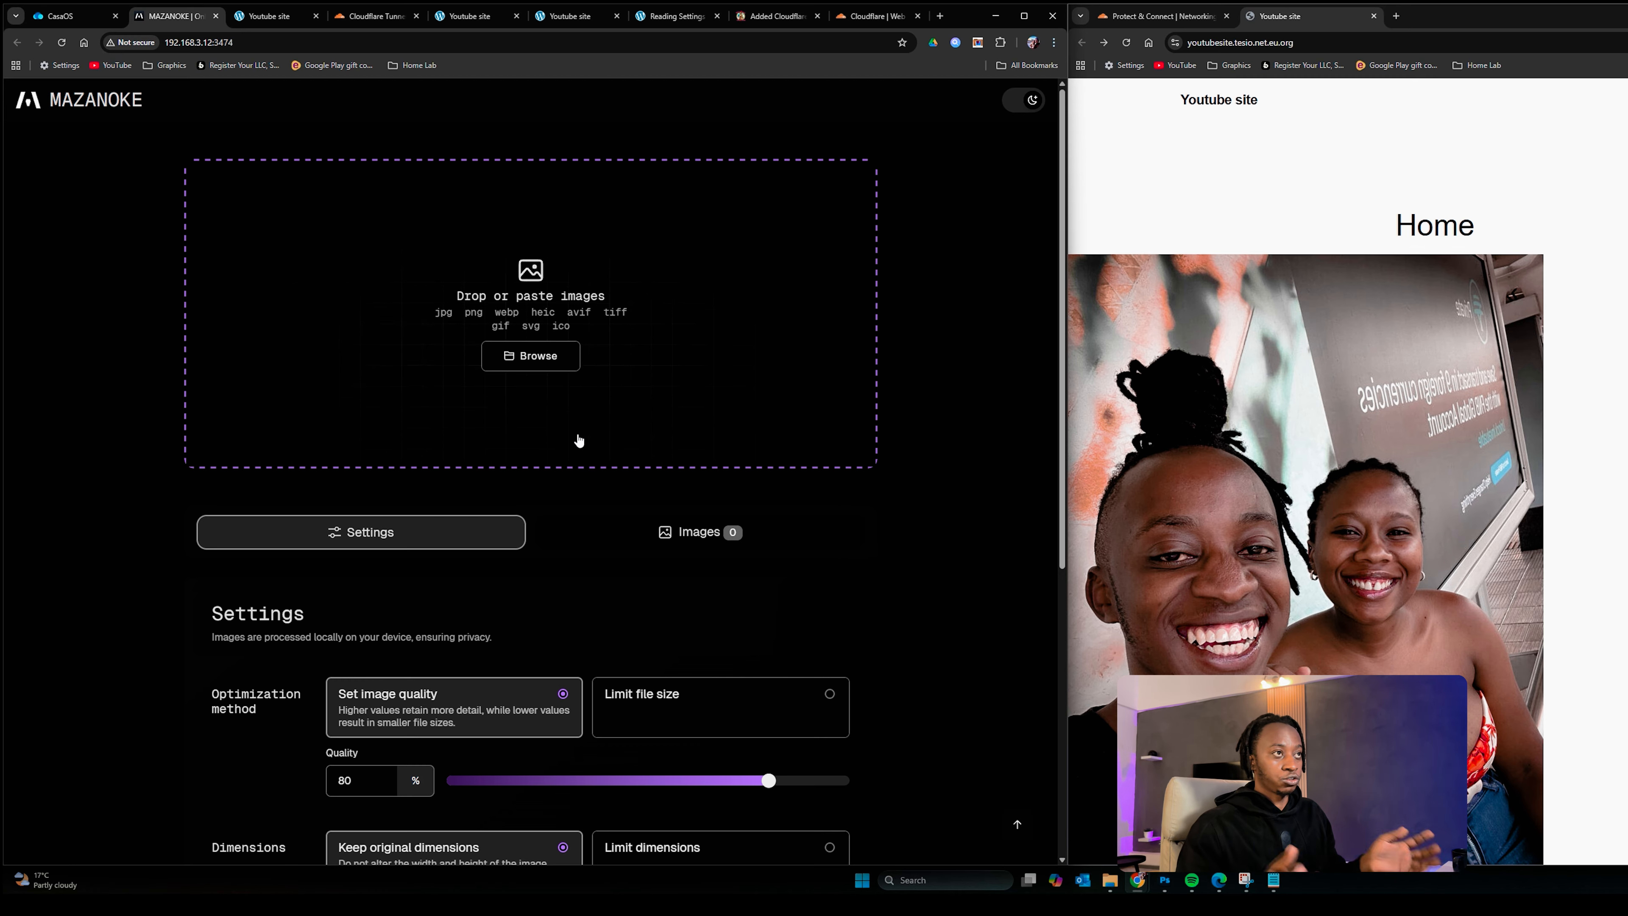
click(259, 39)
key(ctrl+c)
drag(256, 43, 138, 50)
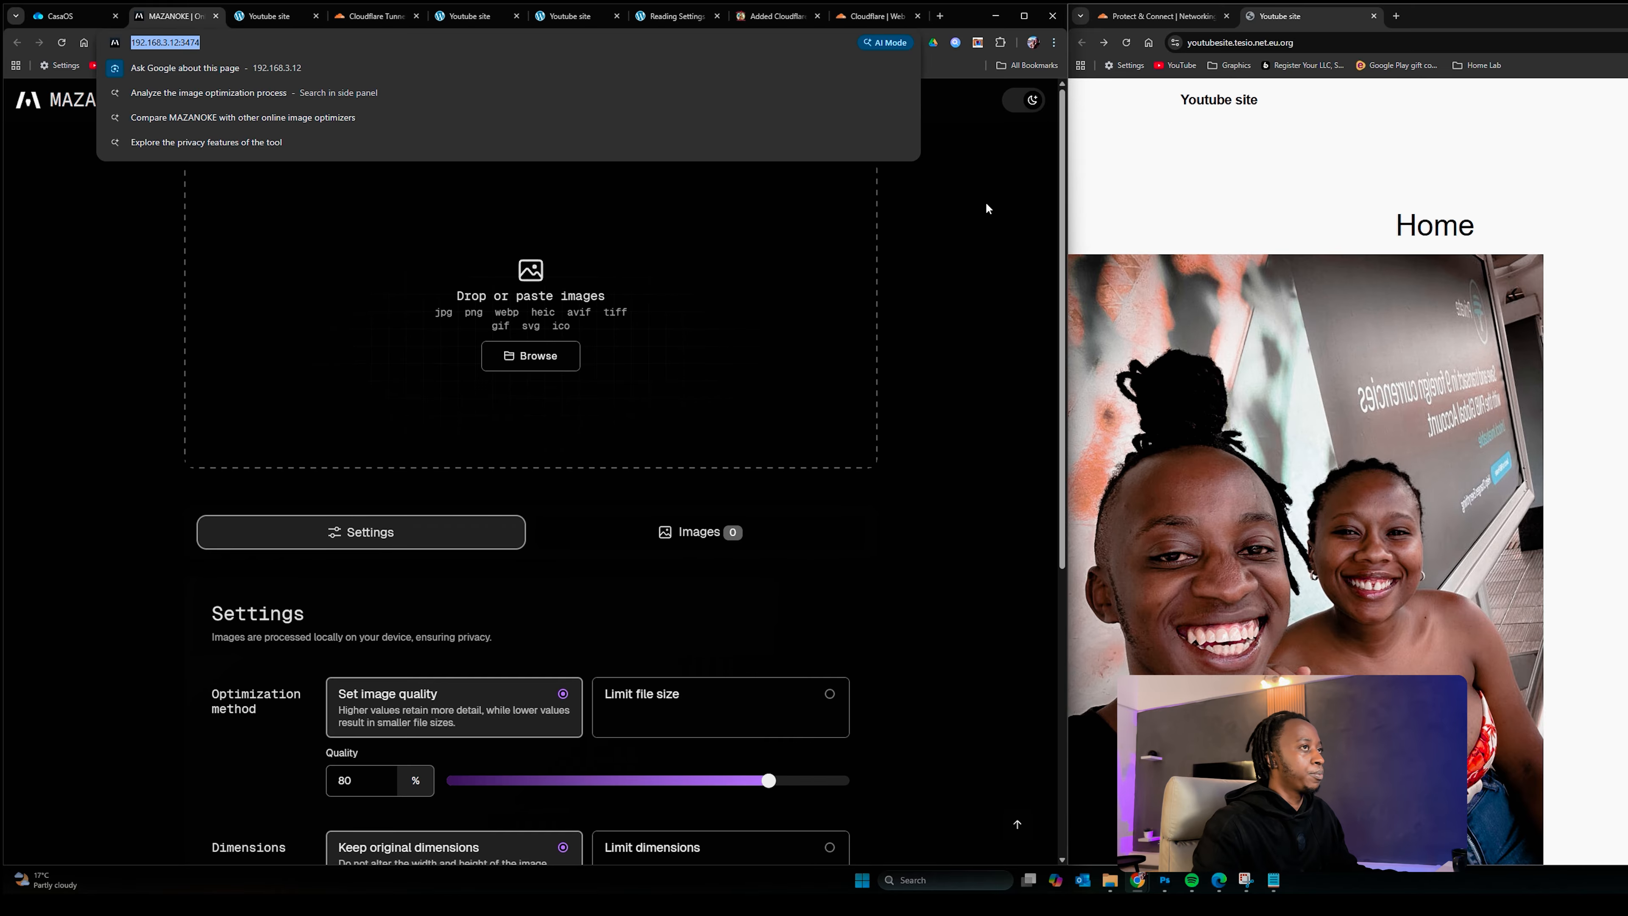
click(1157, 16)
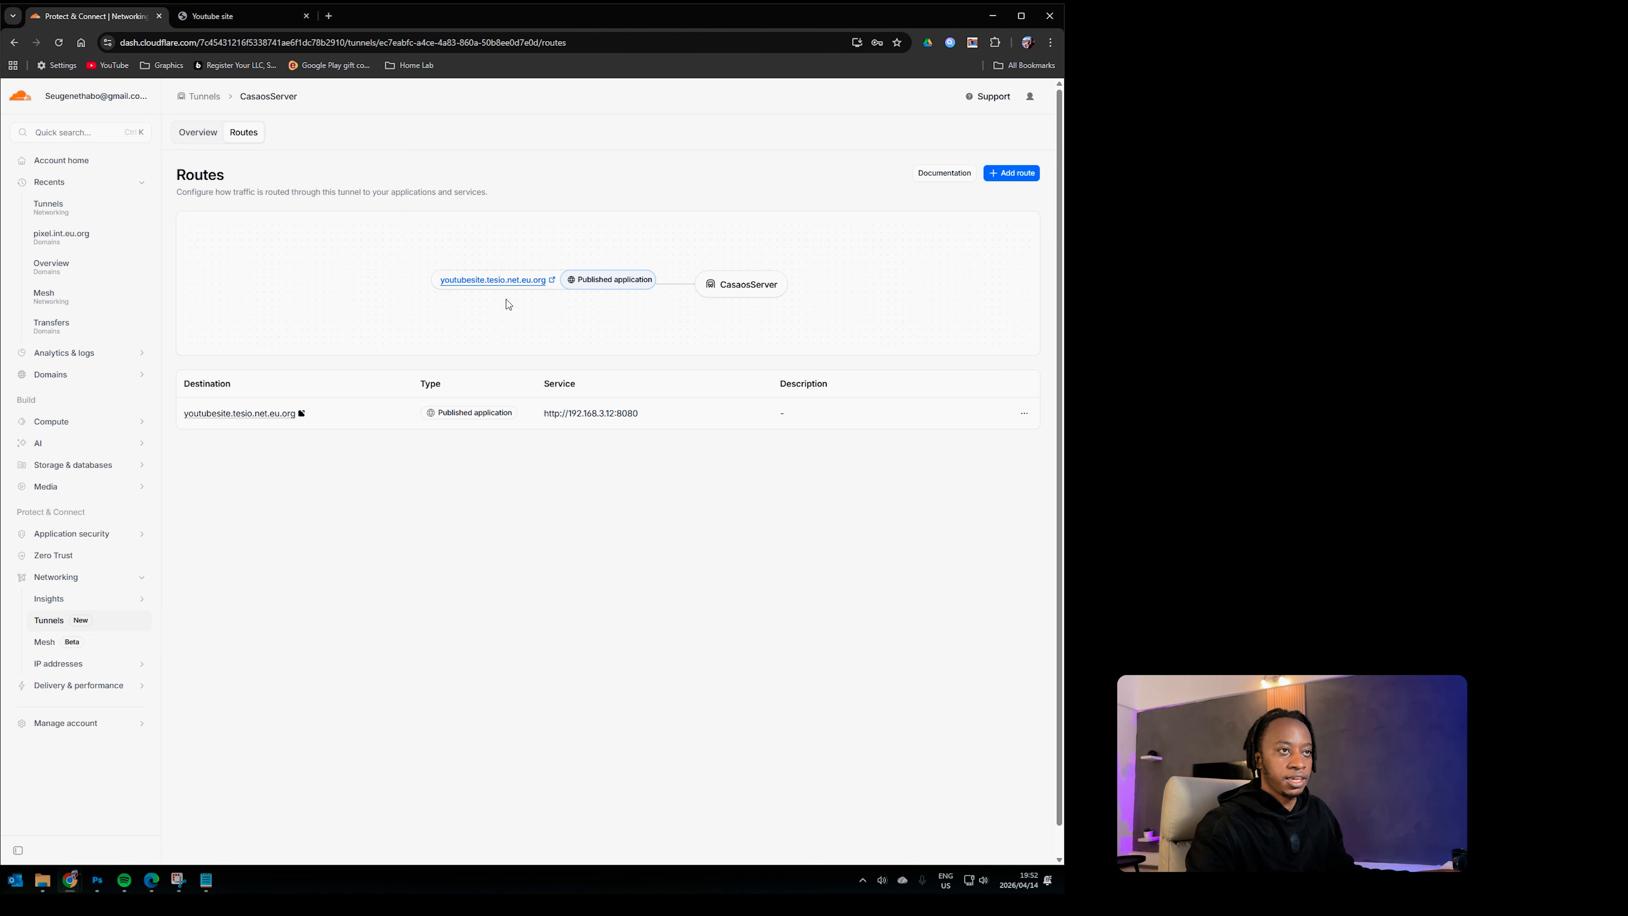
Step: Add another published-application route with subdomain mazanoke on domain tesio.net.eu.org
click(1006, 177)
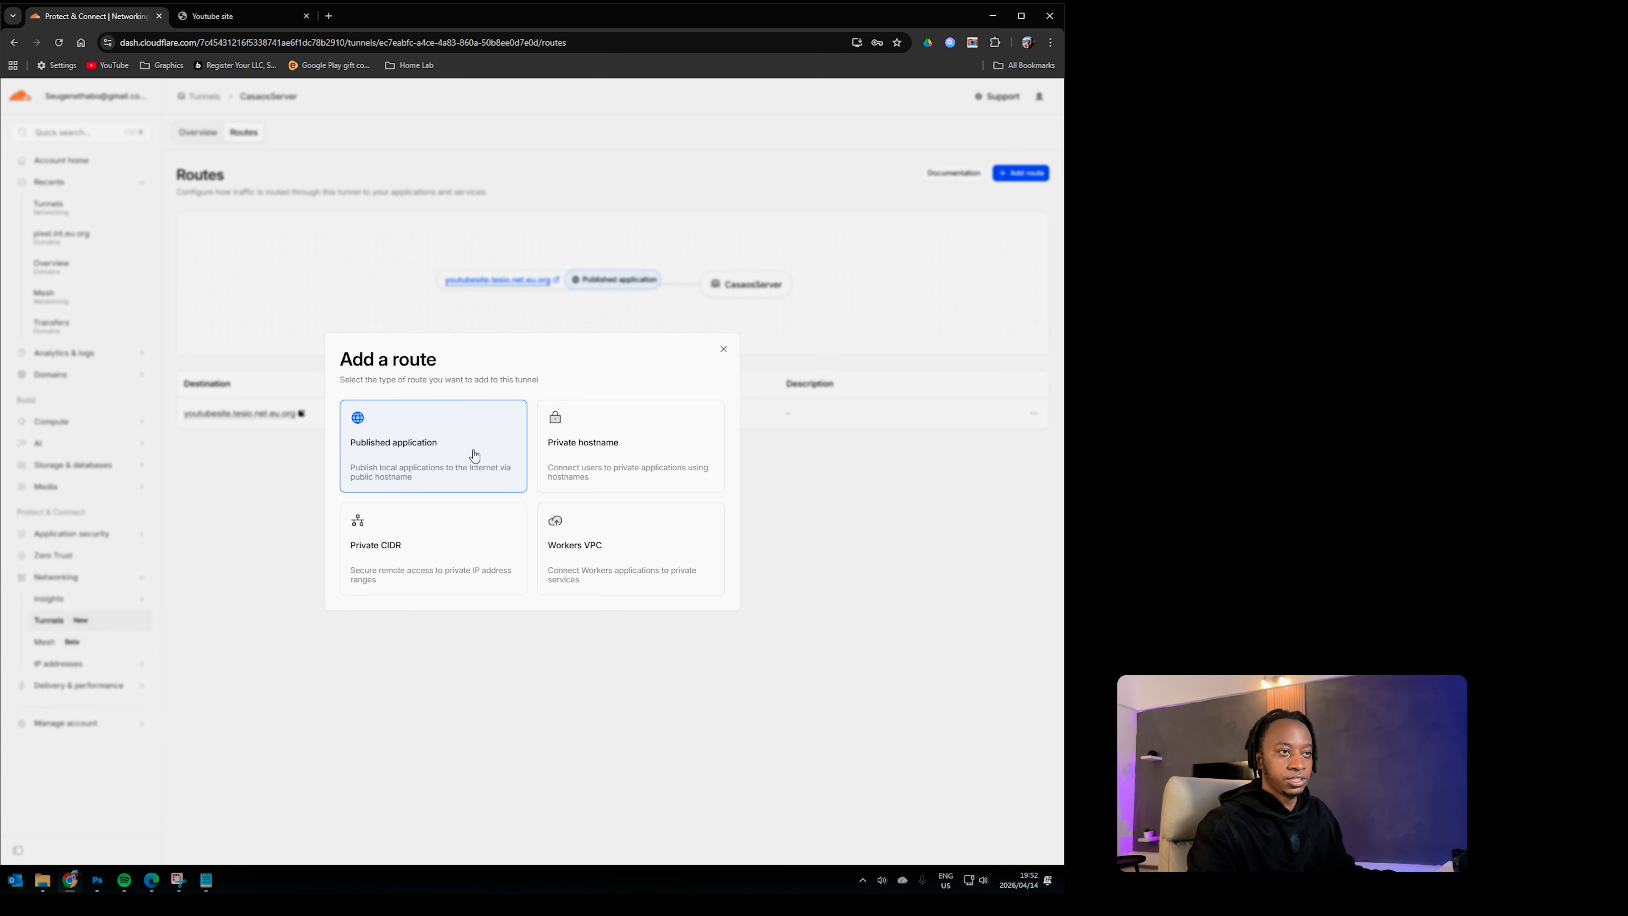
click(426, 450)
click(402, 349)
key(ctrl+a)
text(mazanoke)
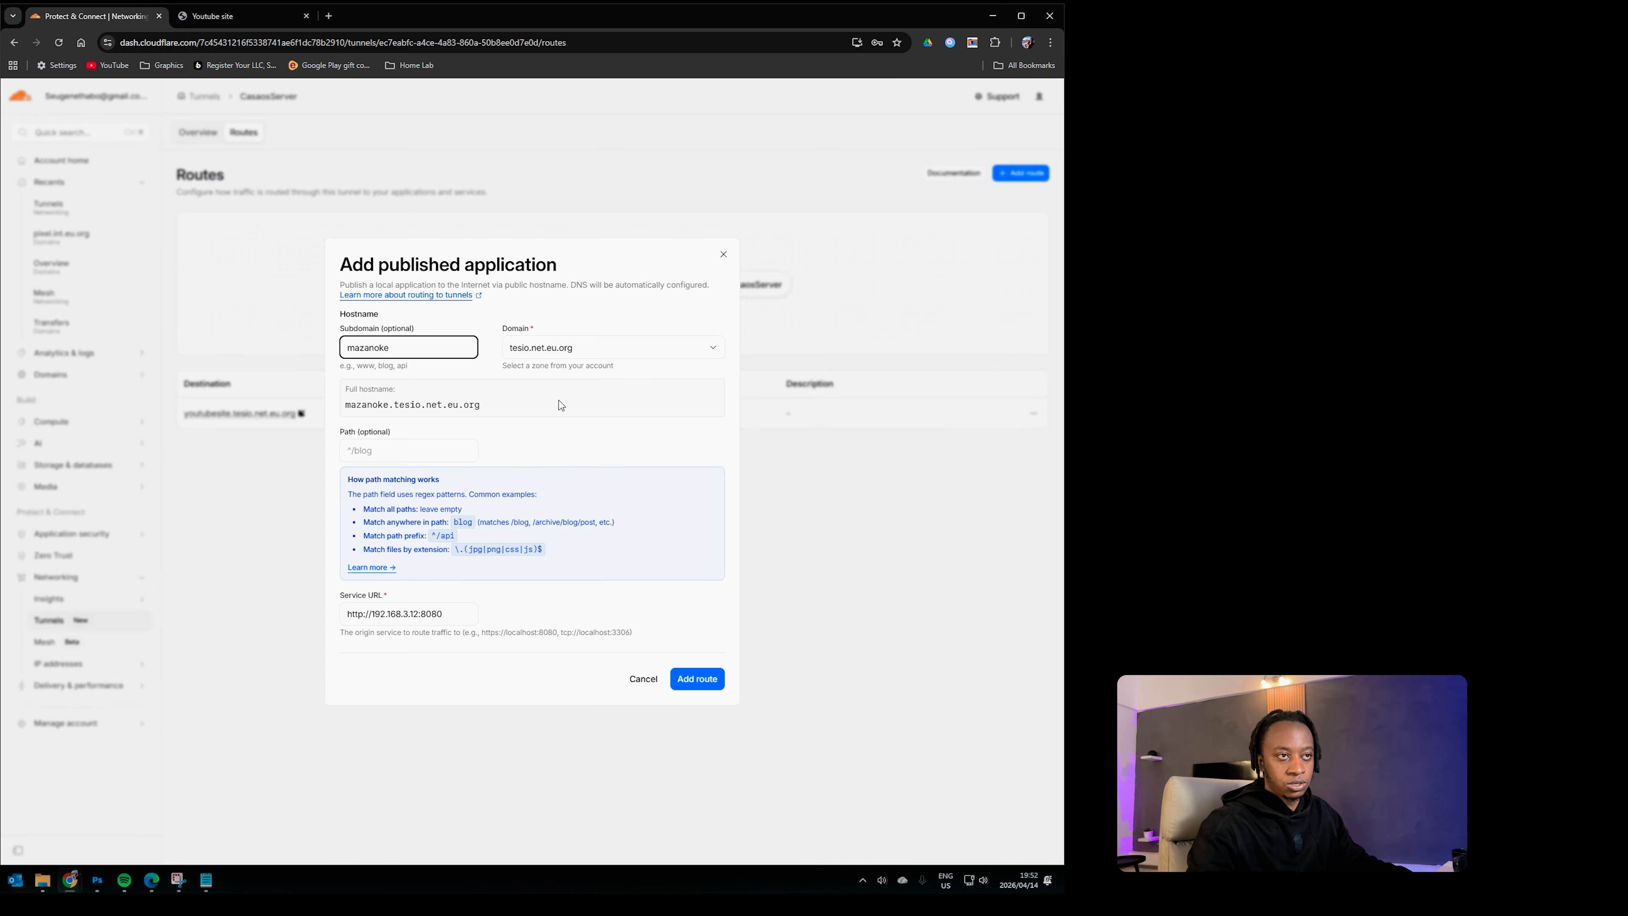
click(667, 357)
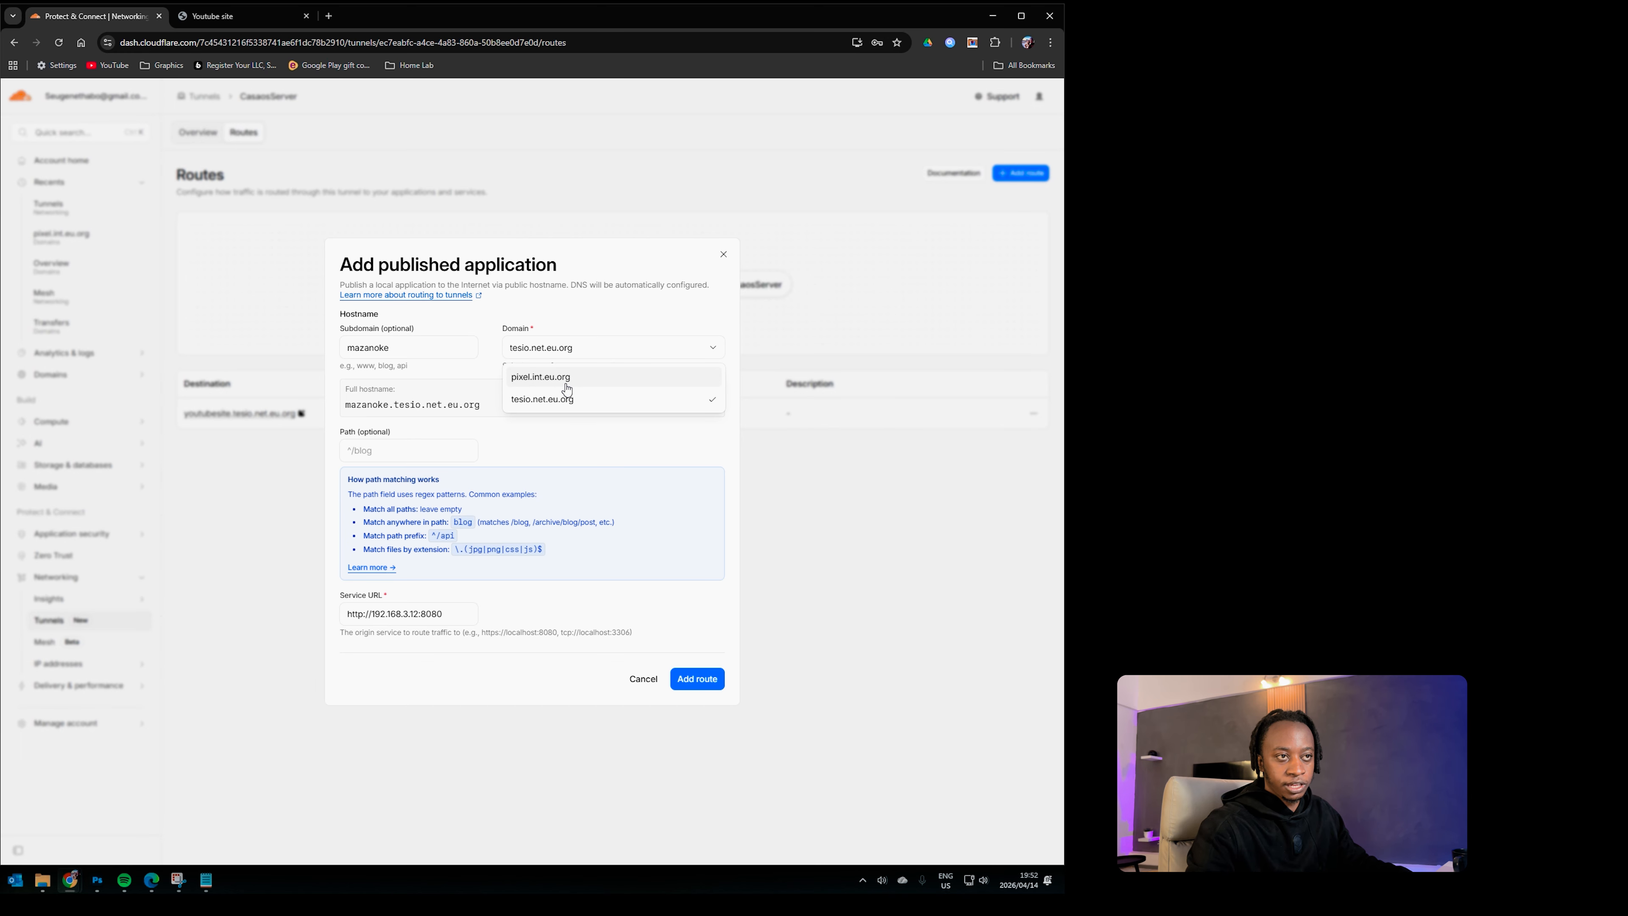
click(591, 324)
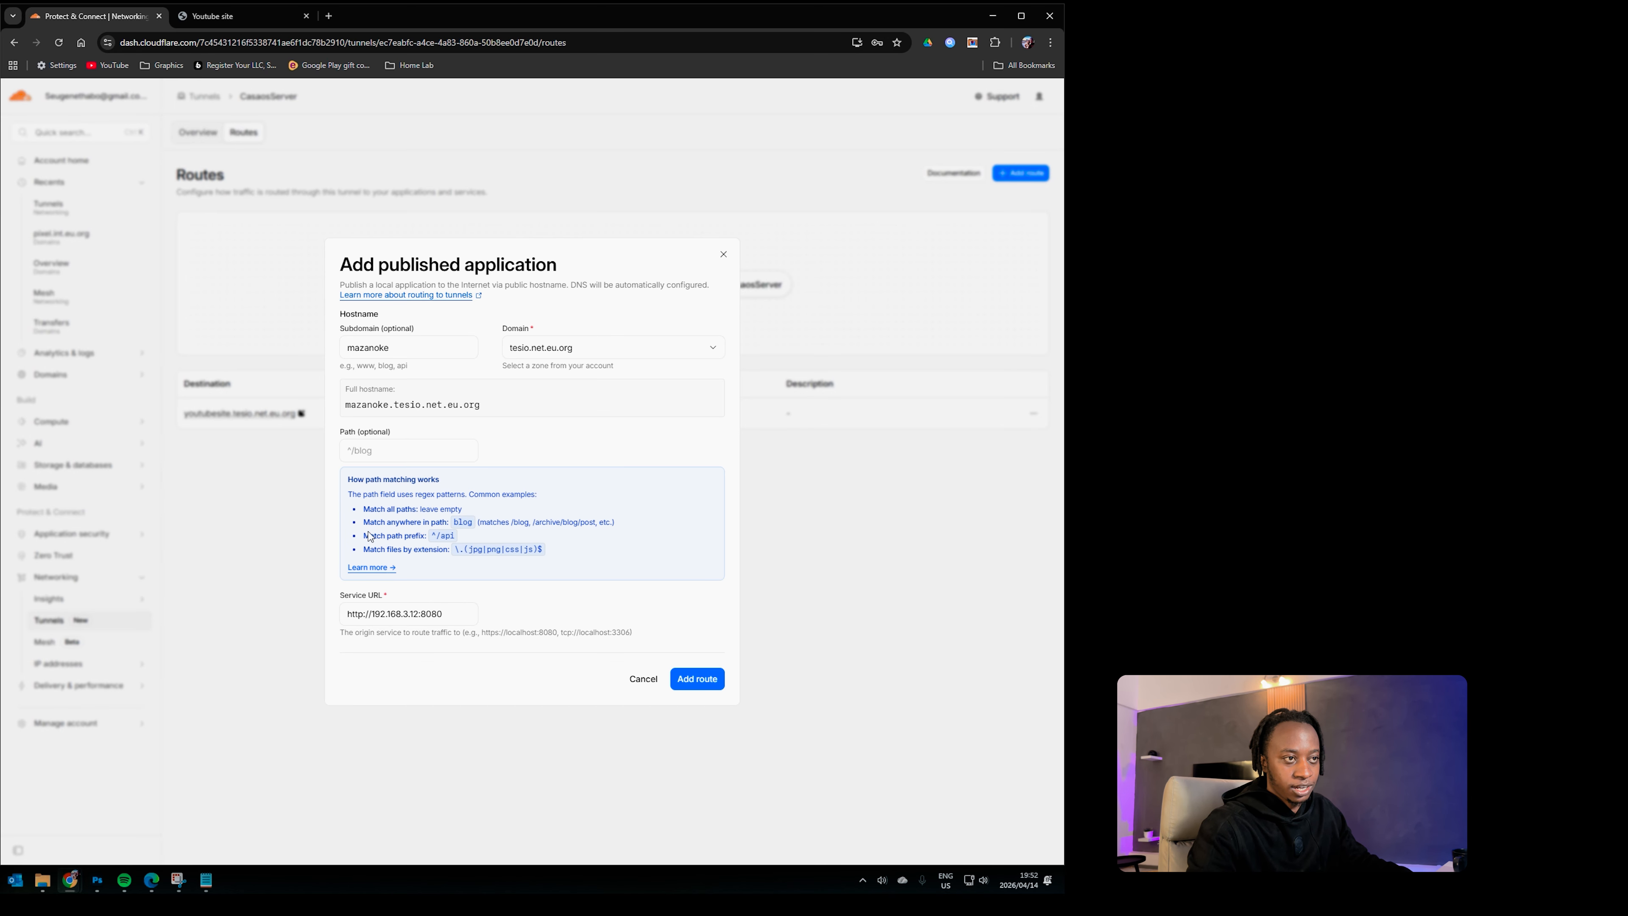
click(416, 619)
key(ctrl+a)
key(ctrl+v)
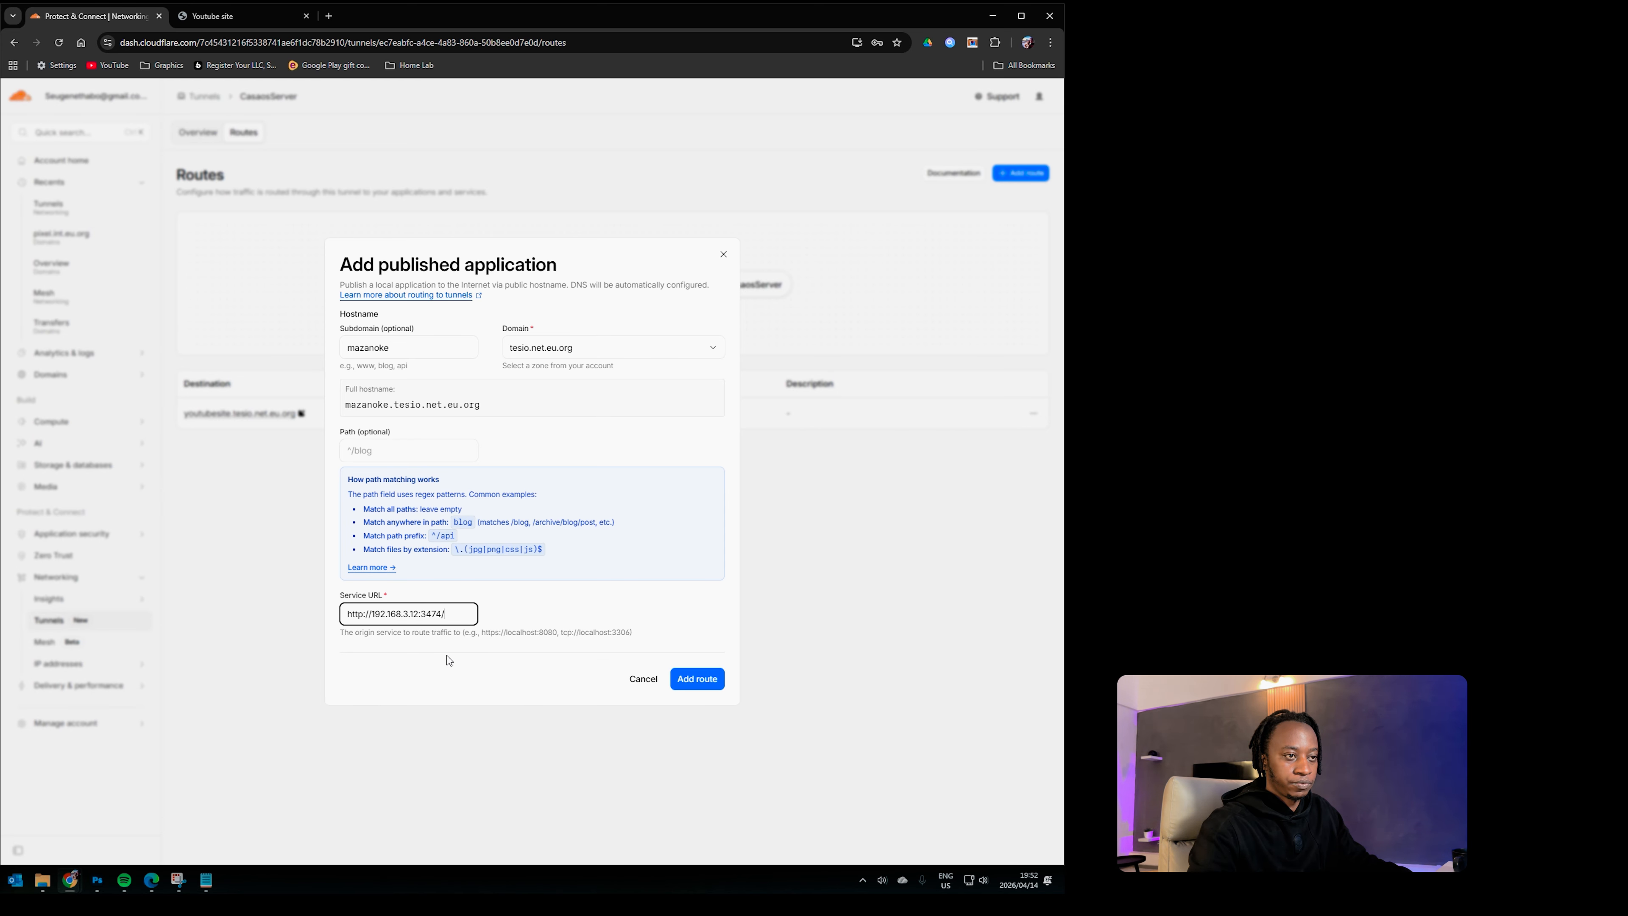
key(BackSpace)
click(615, 572)
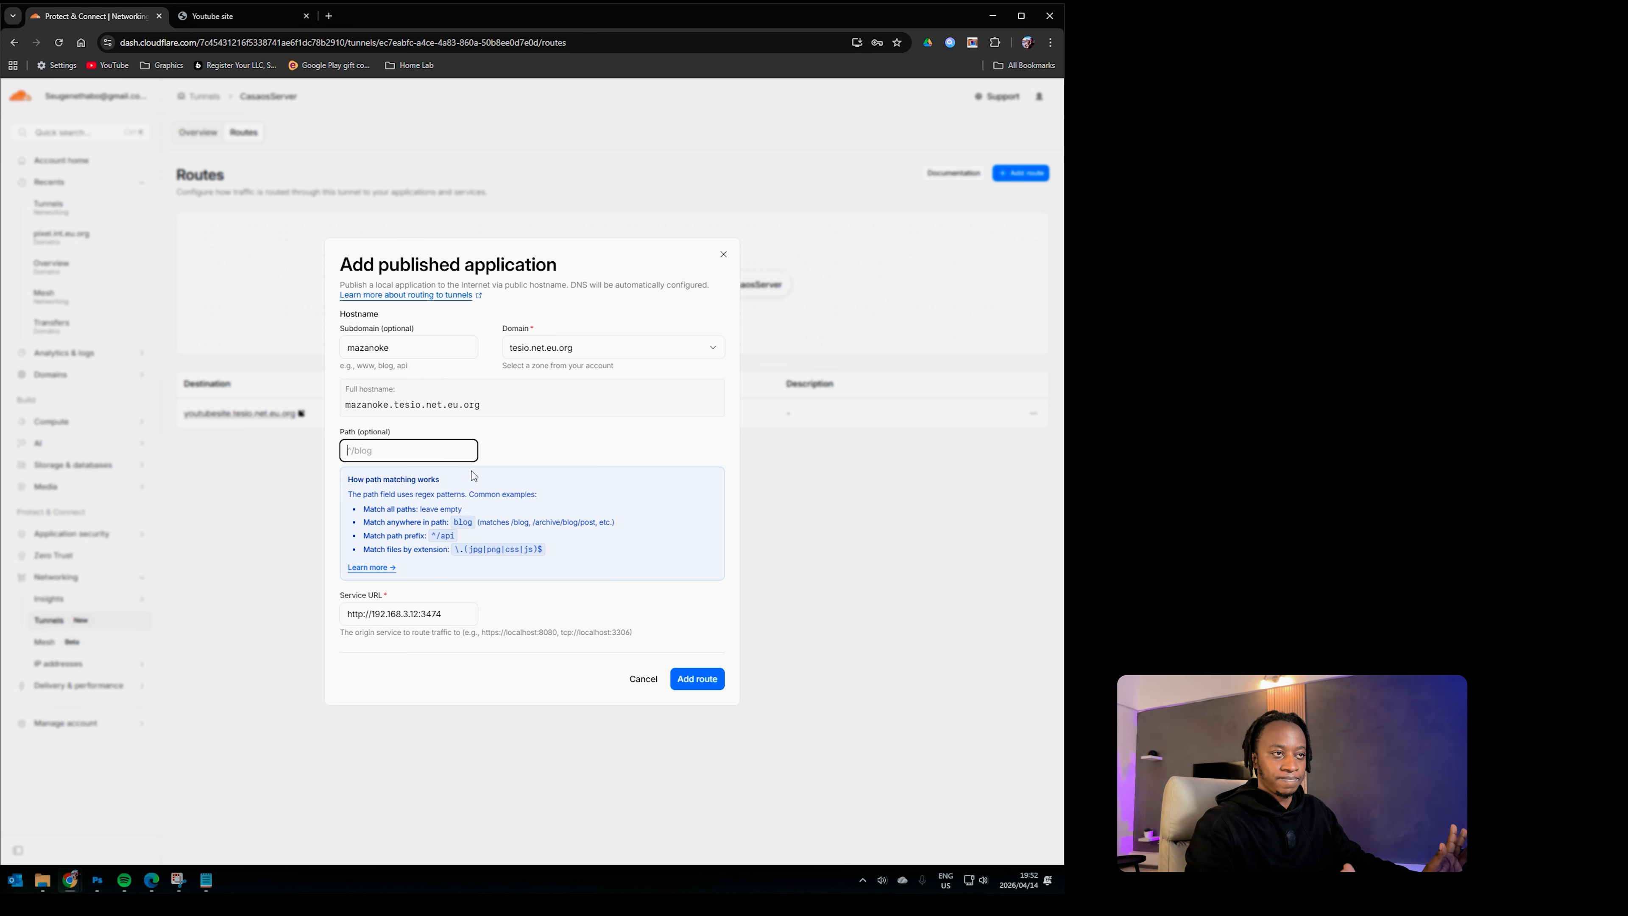
click(705, 680)
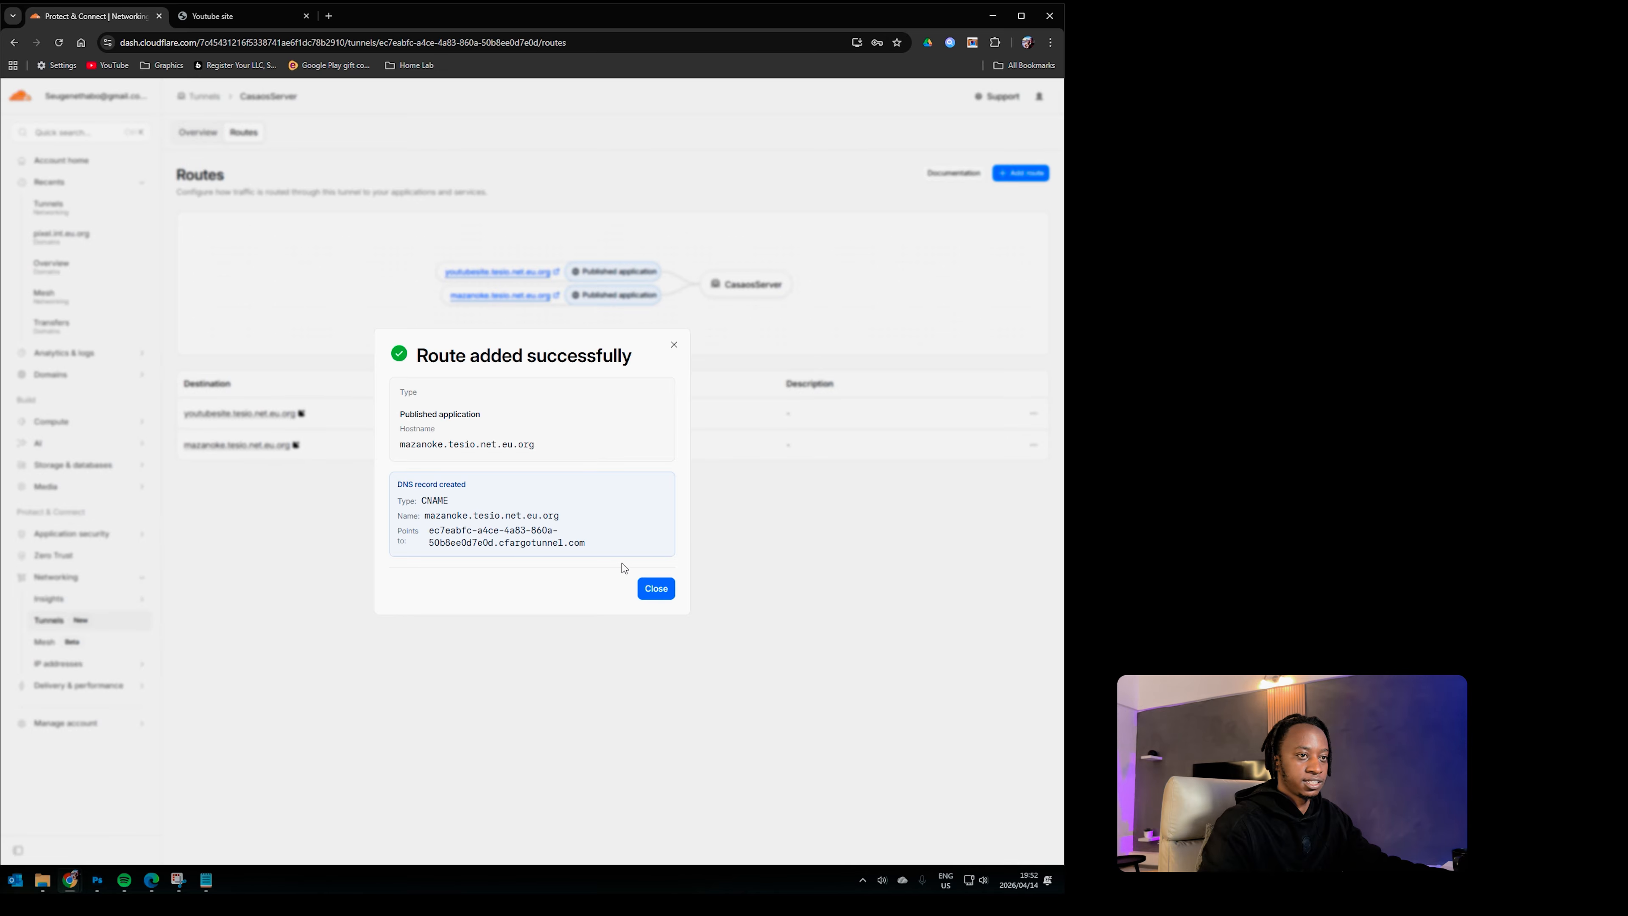
click(654, 586)
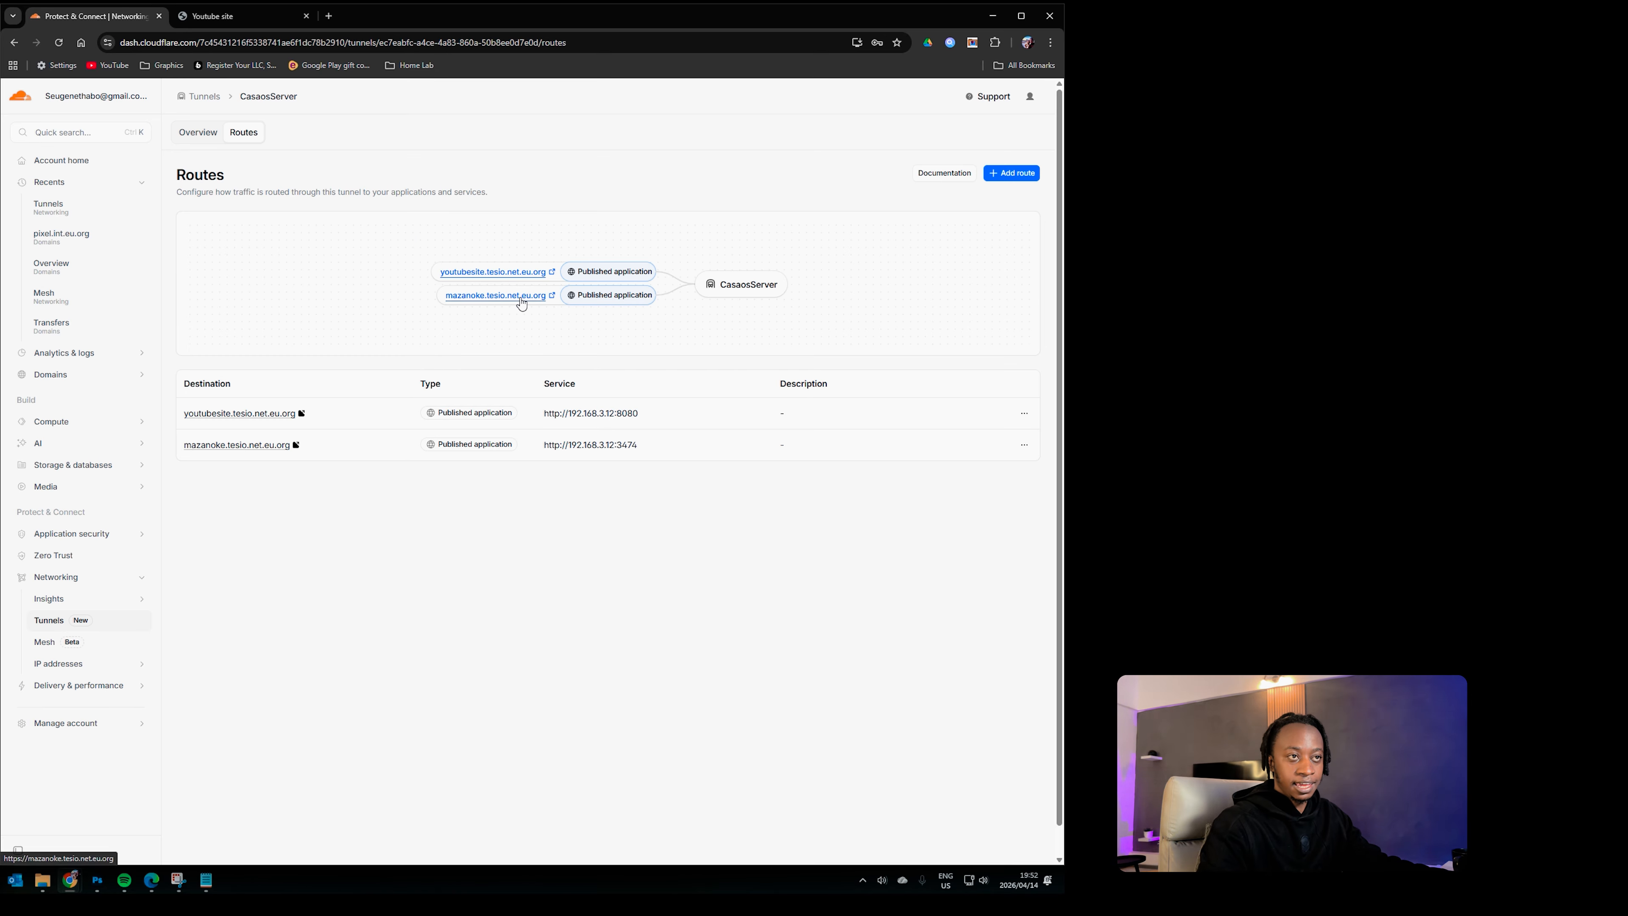
Step: Open mazanoke.tesio.net.eu.org, scroll through the Mazanoke page, then return to the CasaOS dashboard
click(497, 299)
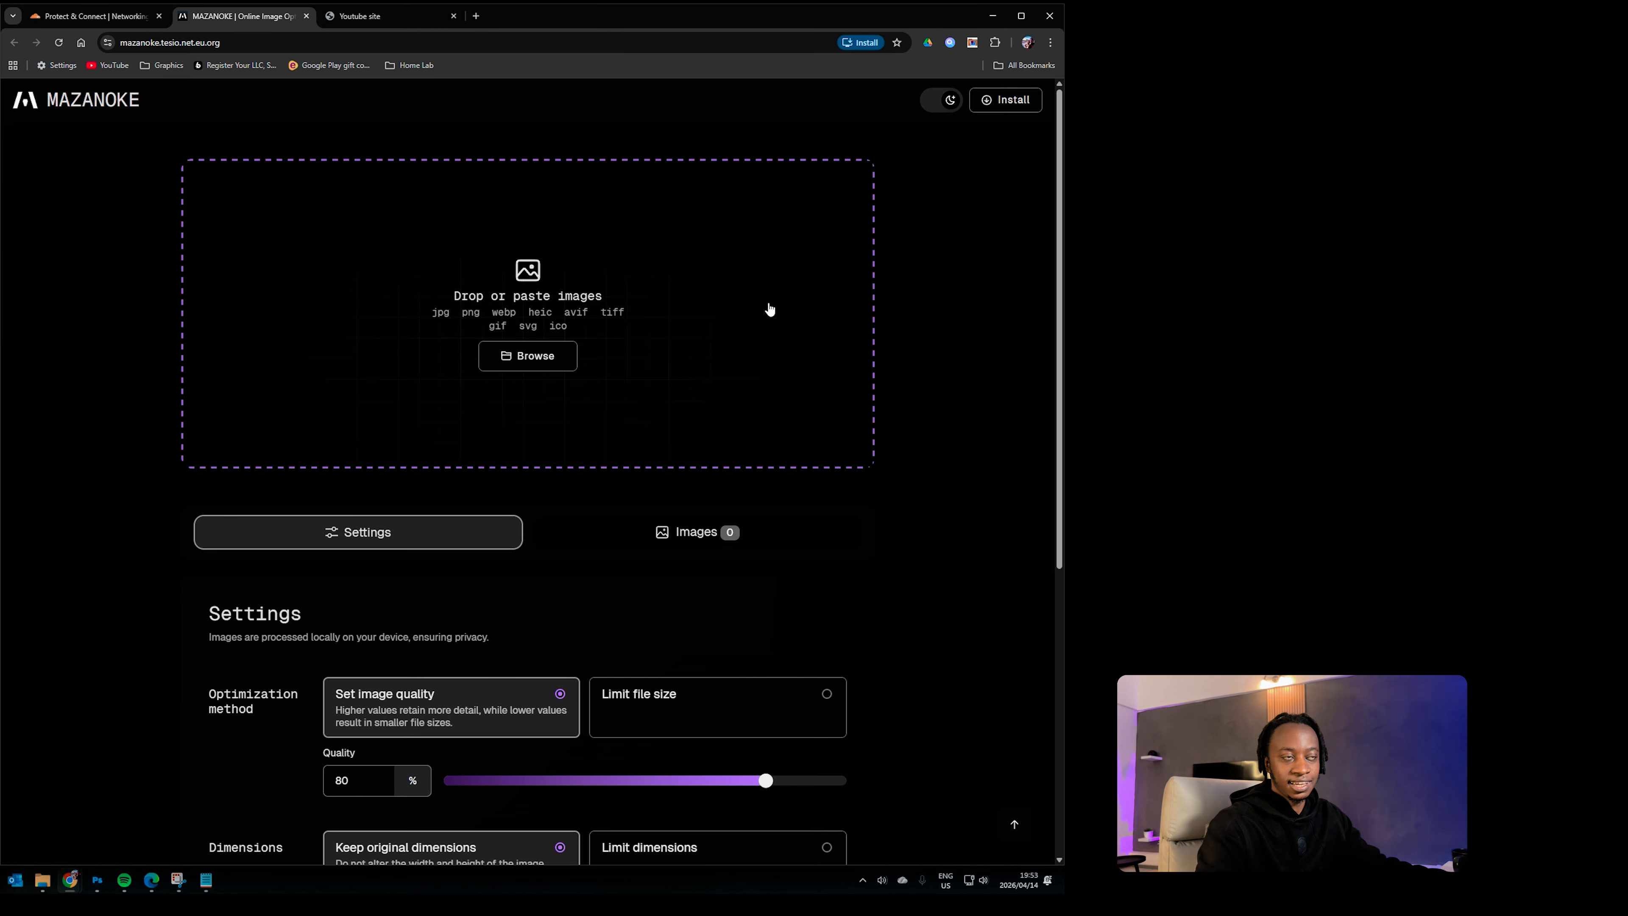
scroll(642, 515, down, 6)
scroll(641, 516, up, 6)
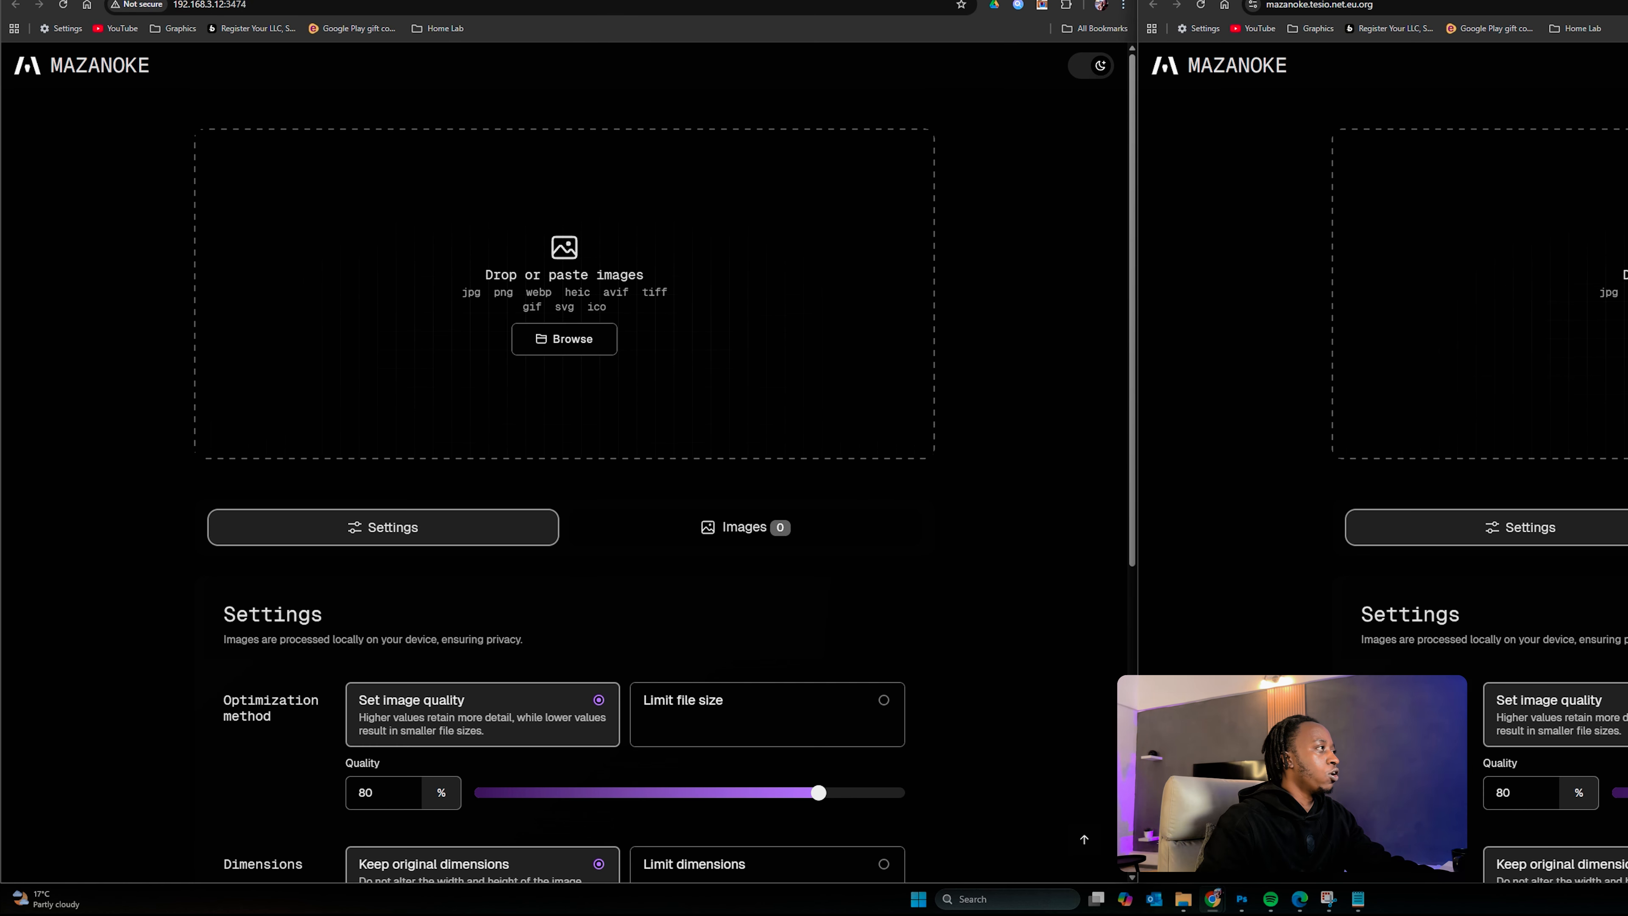
click(551, 2)
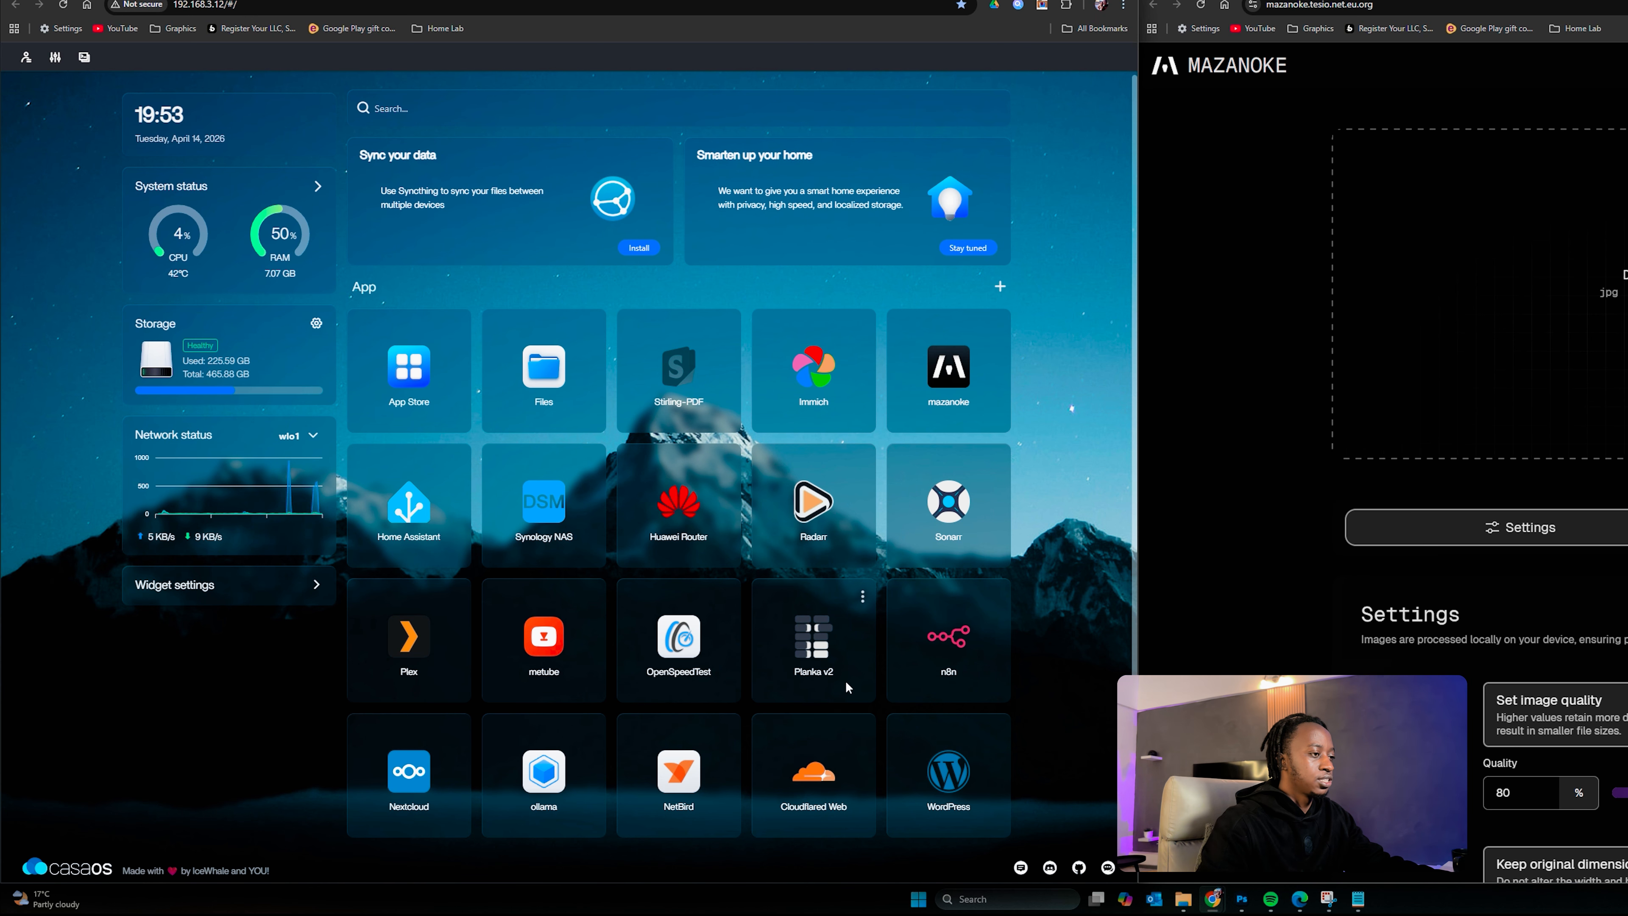